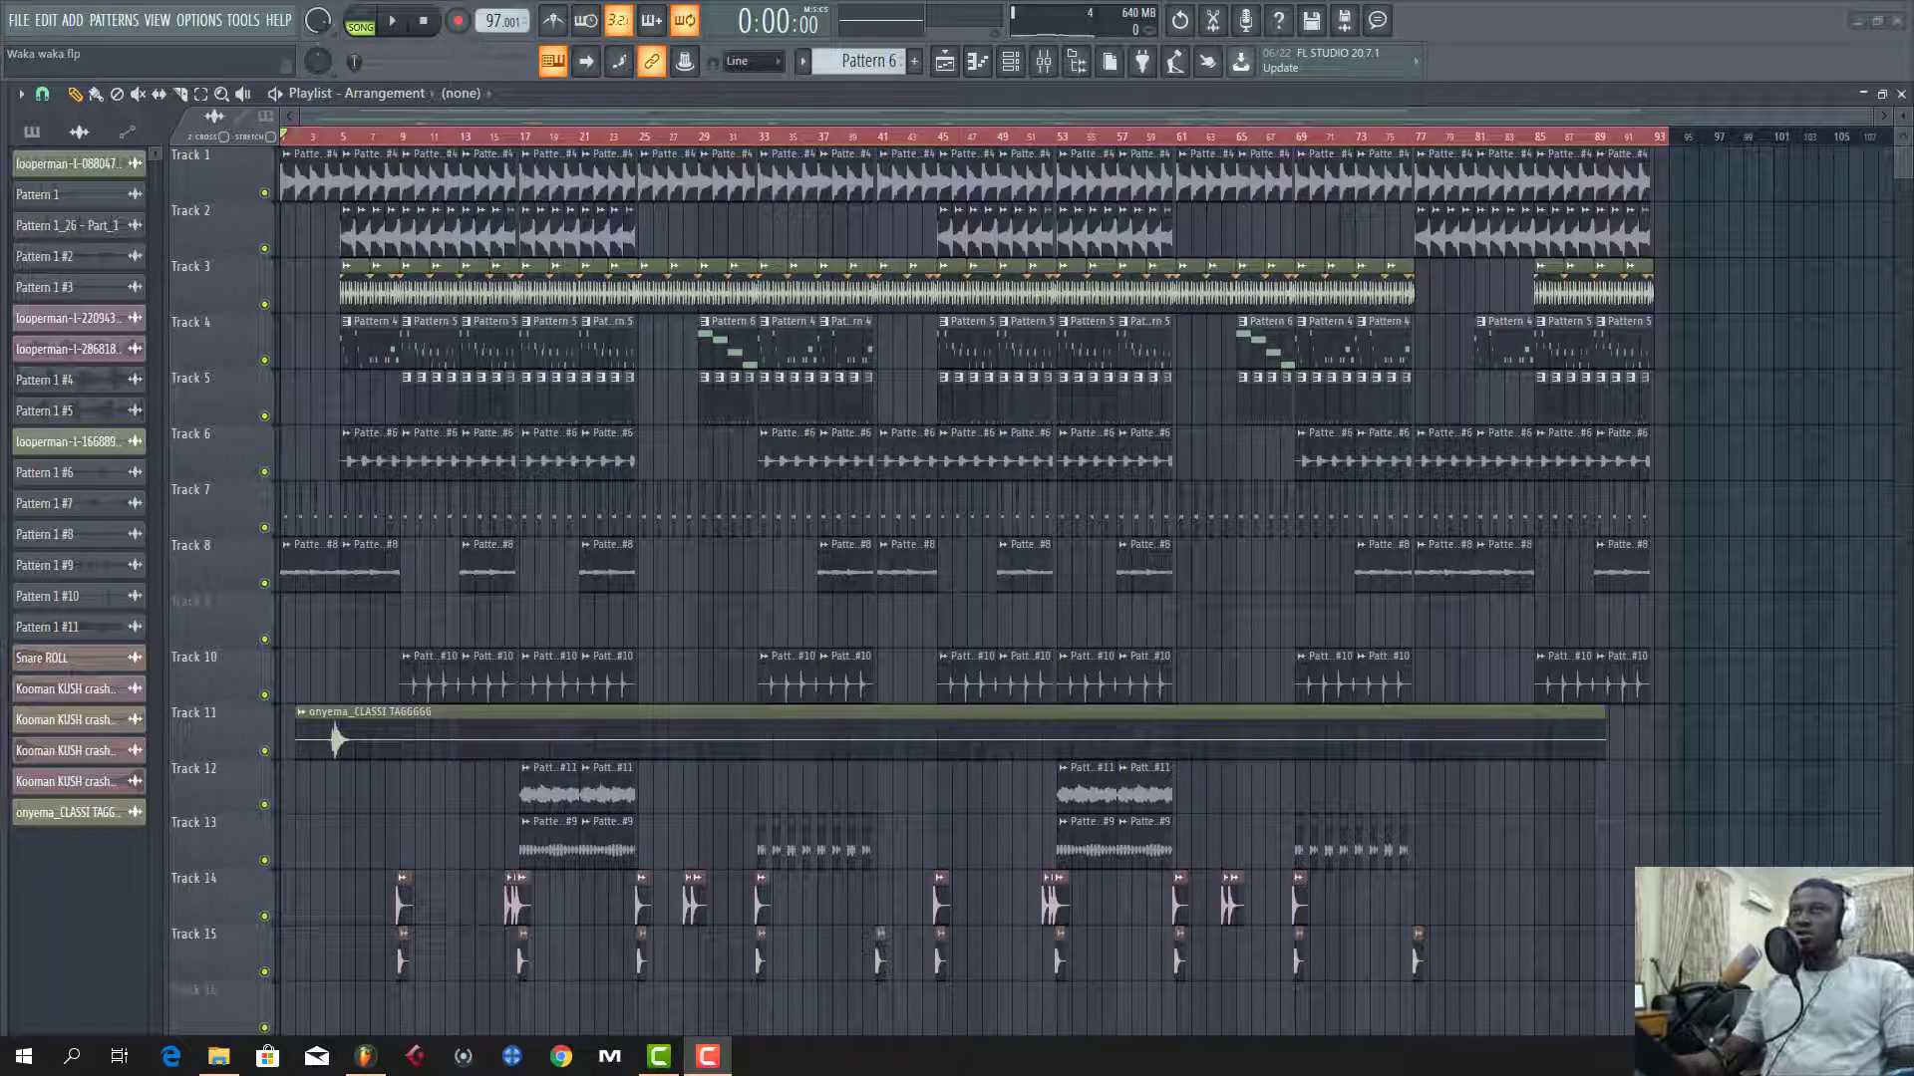
Step: Play the full arrangement from the beginning through about bar 20, then stop playback
click(598, 118)
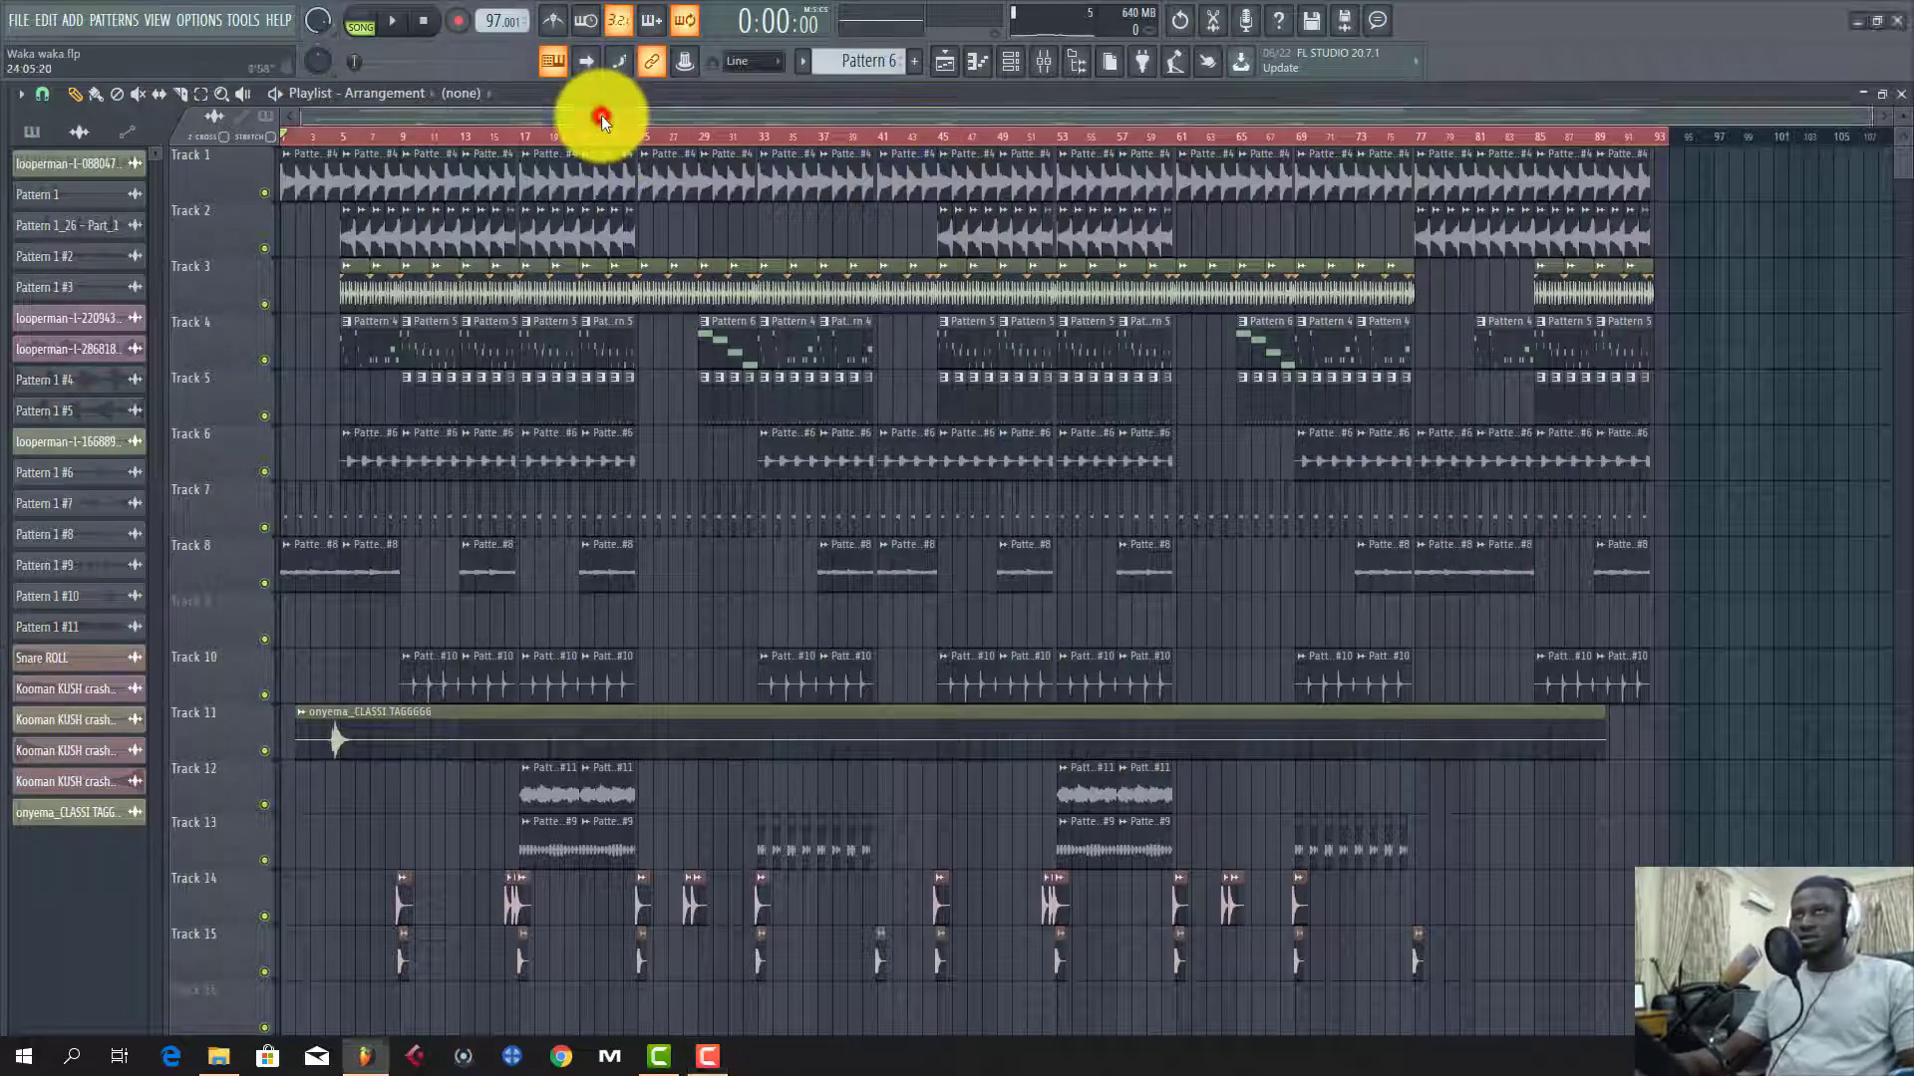
key(space)
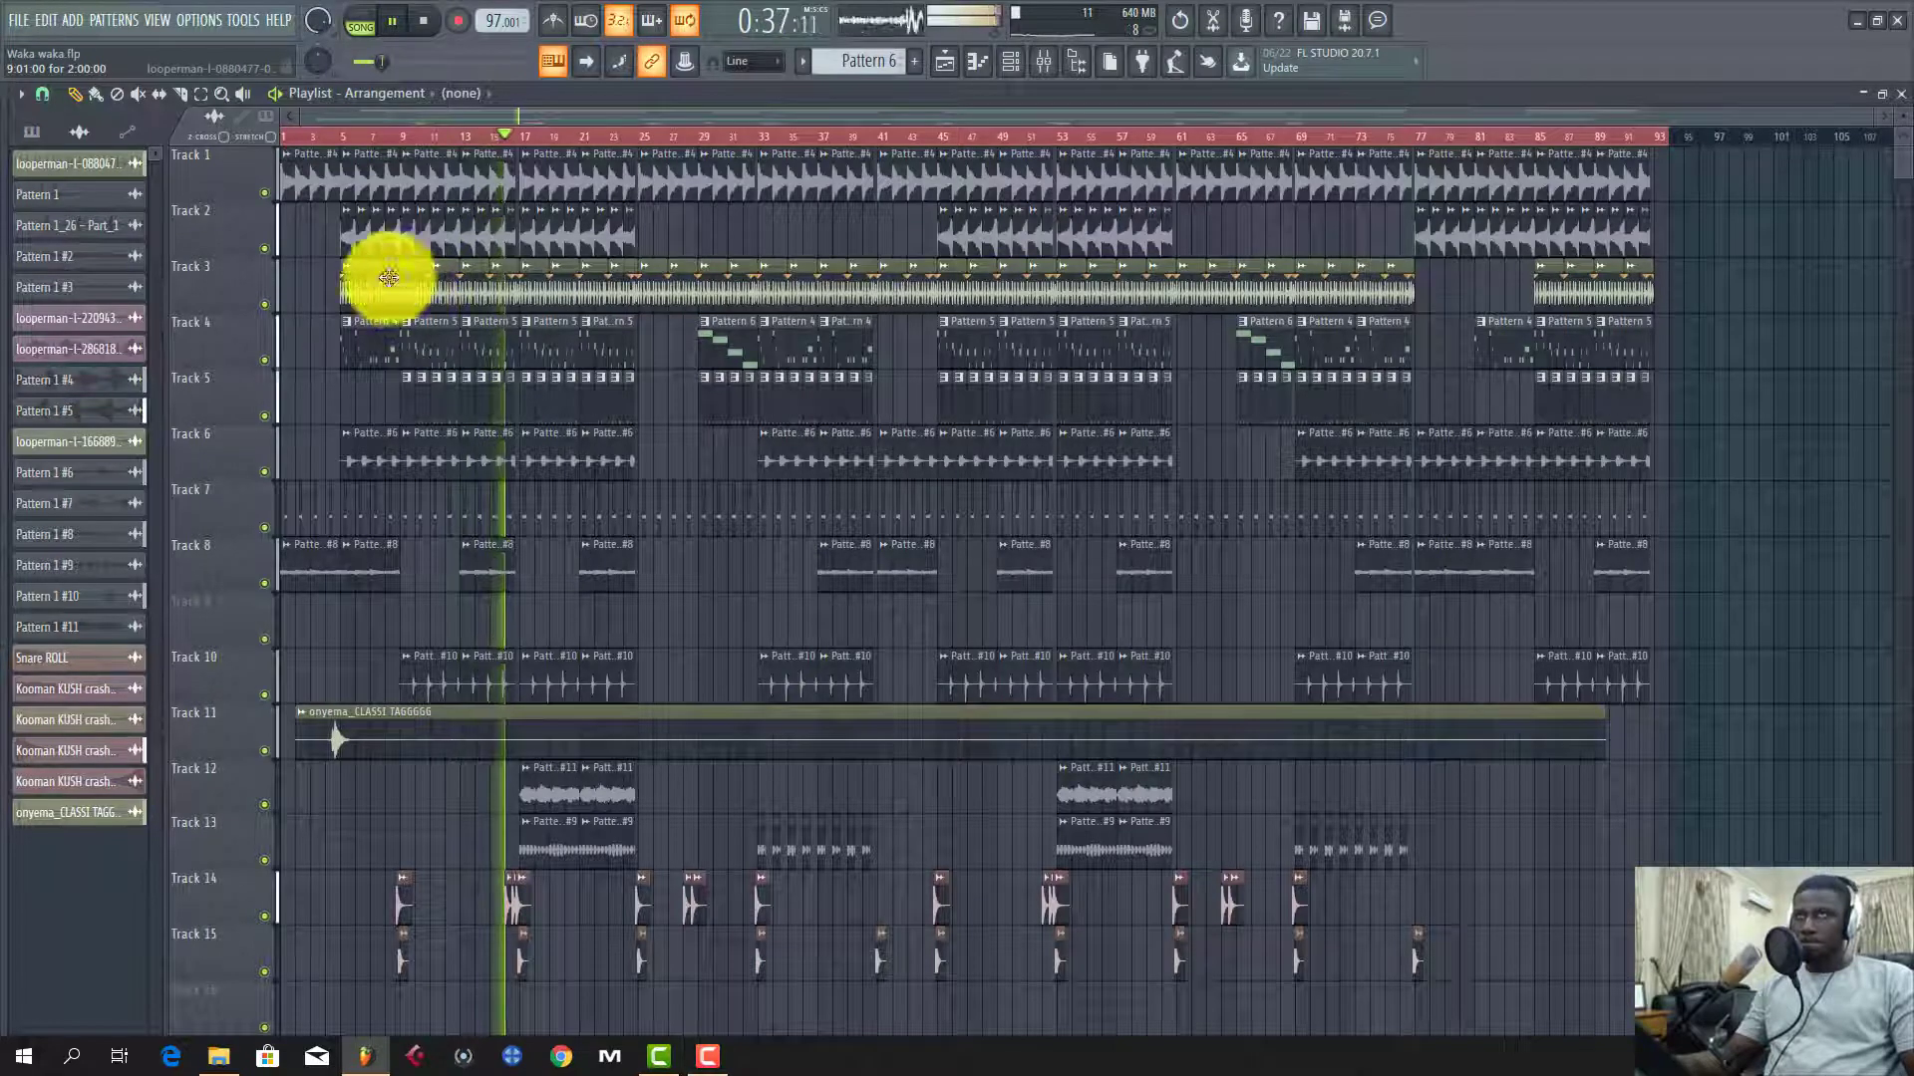
scroll(304, 148, up, 2)
scroll(304, 147, up, 3)
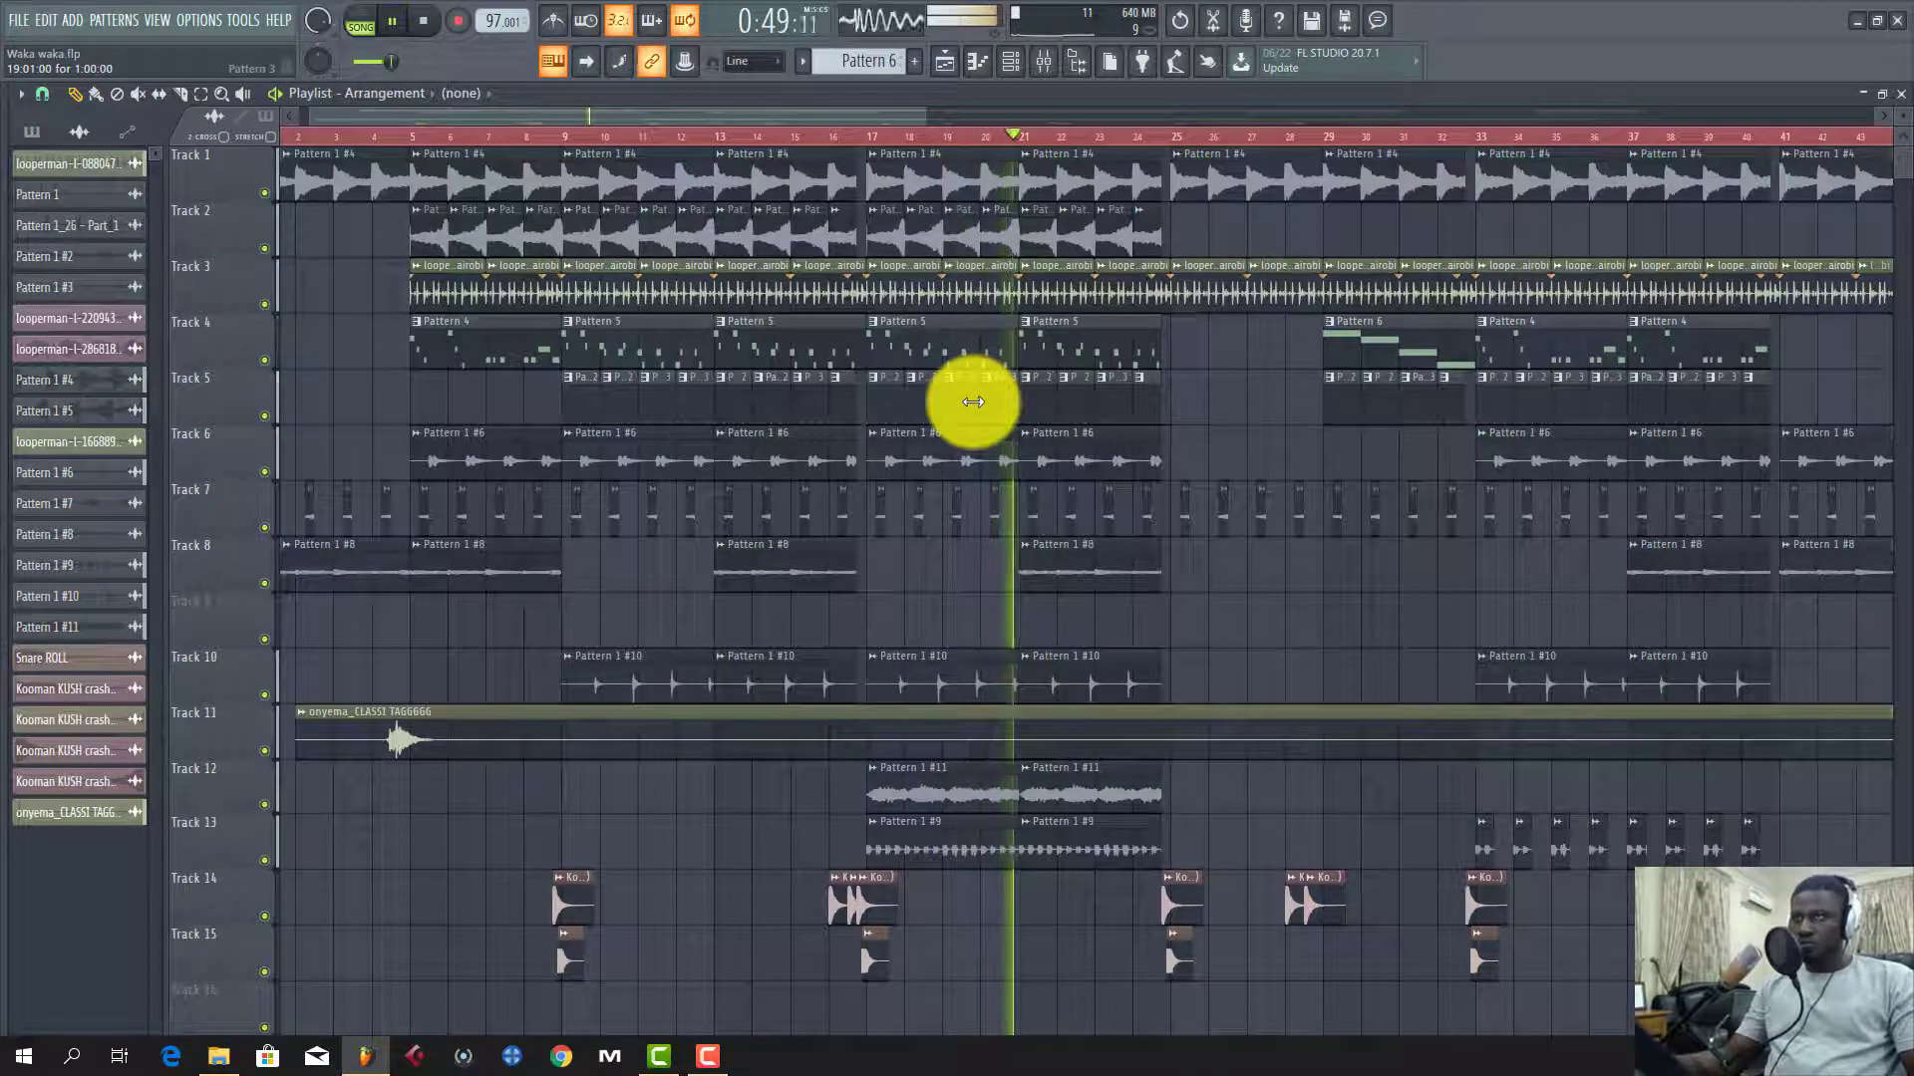
key(space)
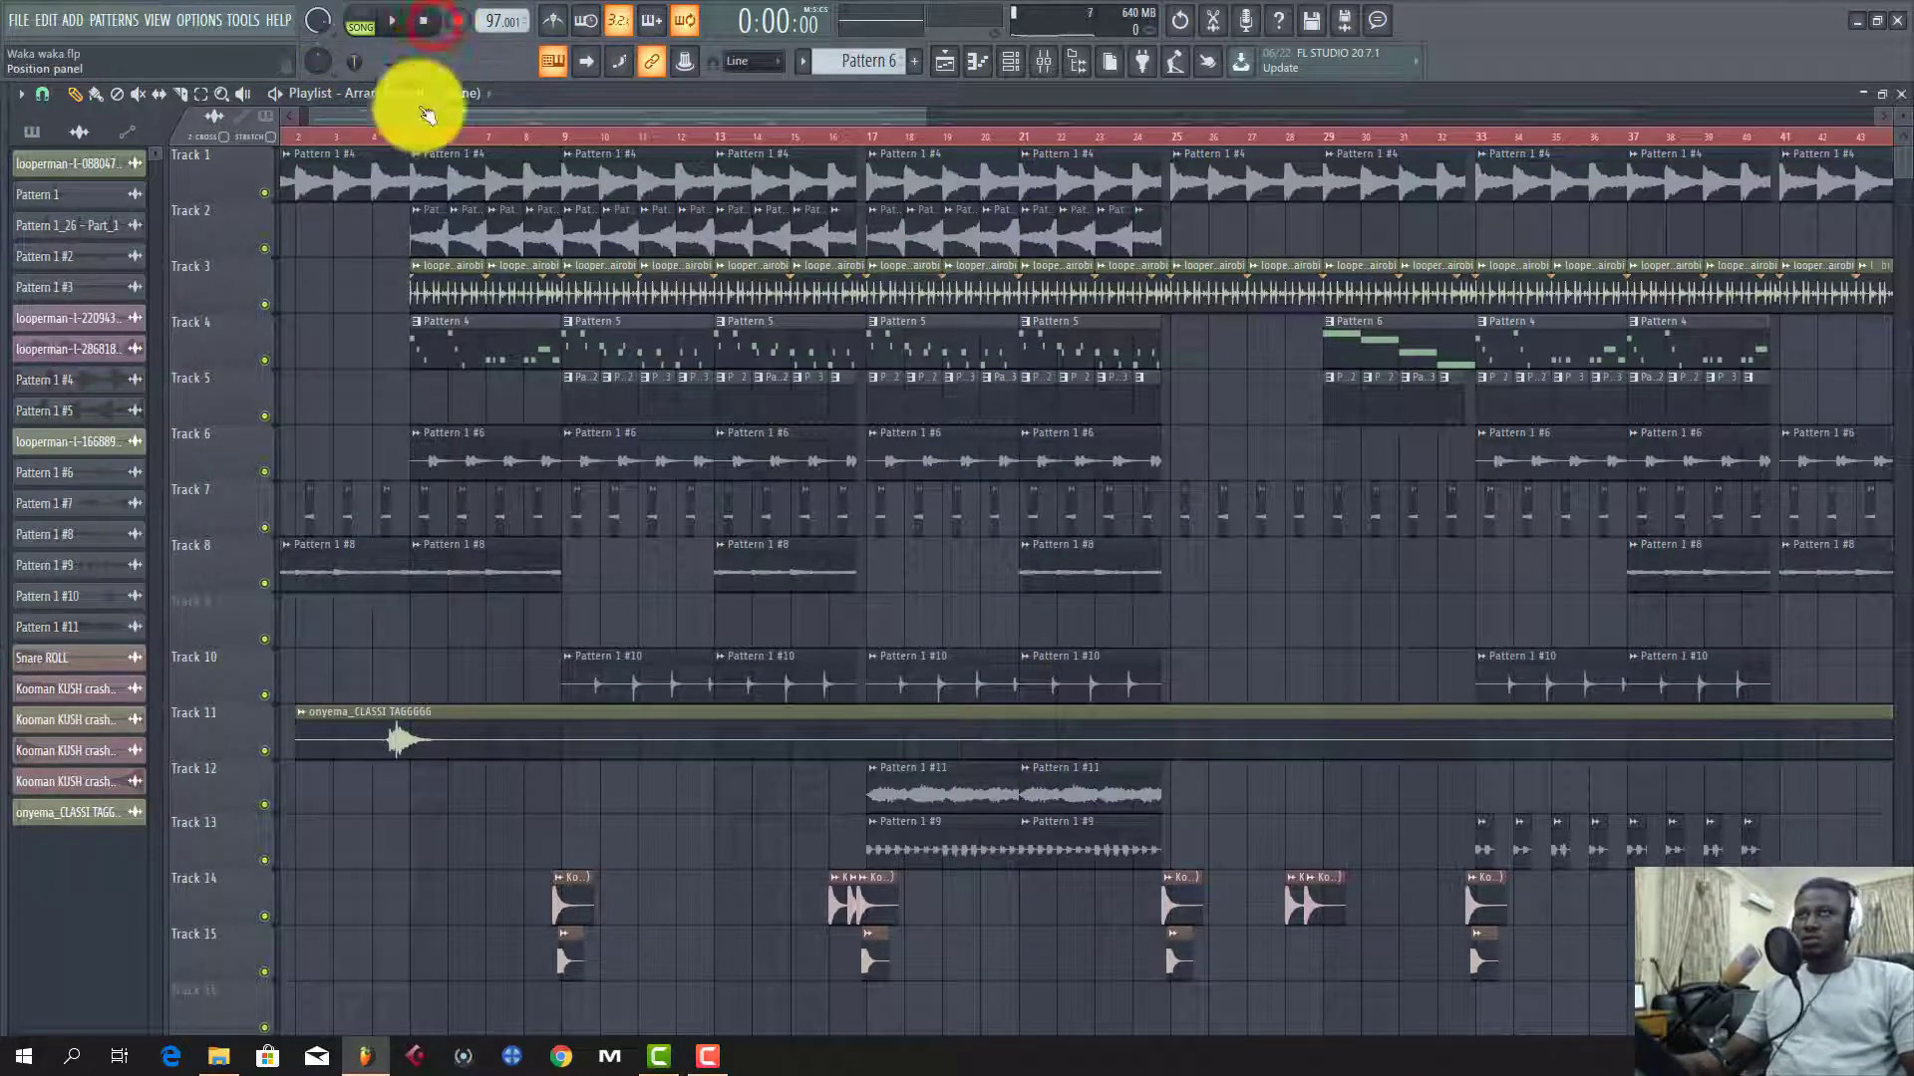
Step: Solo Track 1 in the playlist and play it from bar 1
drag(401, 111, 313, 111)
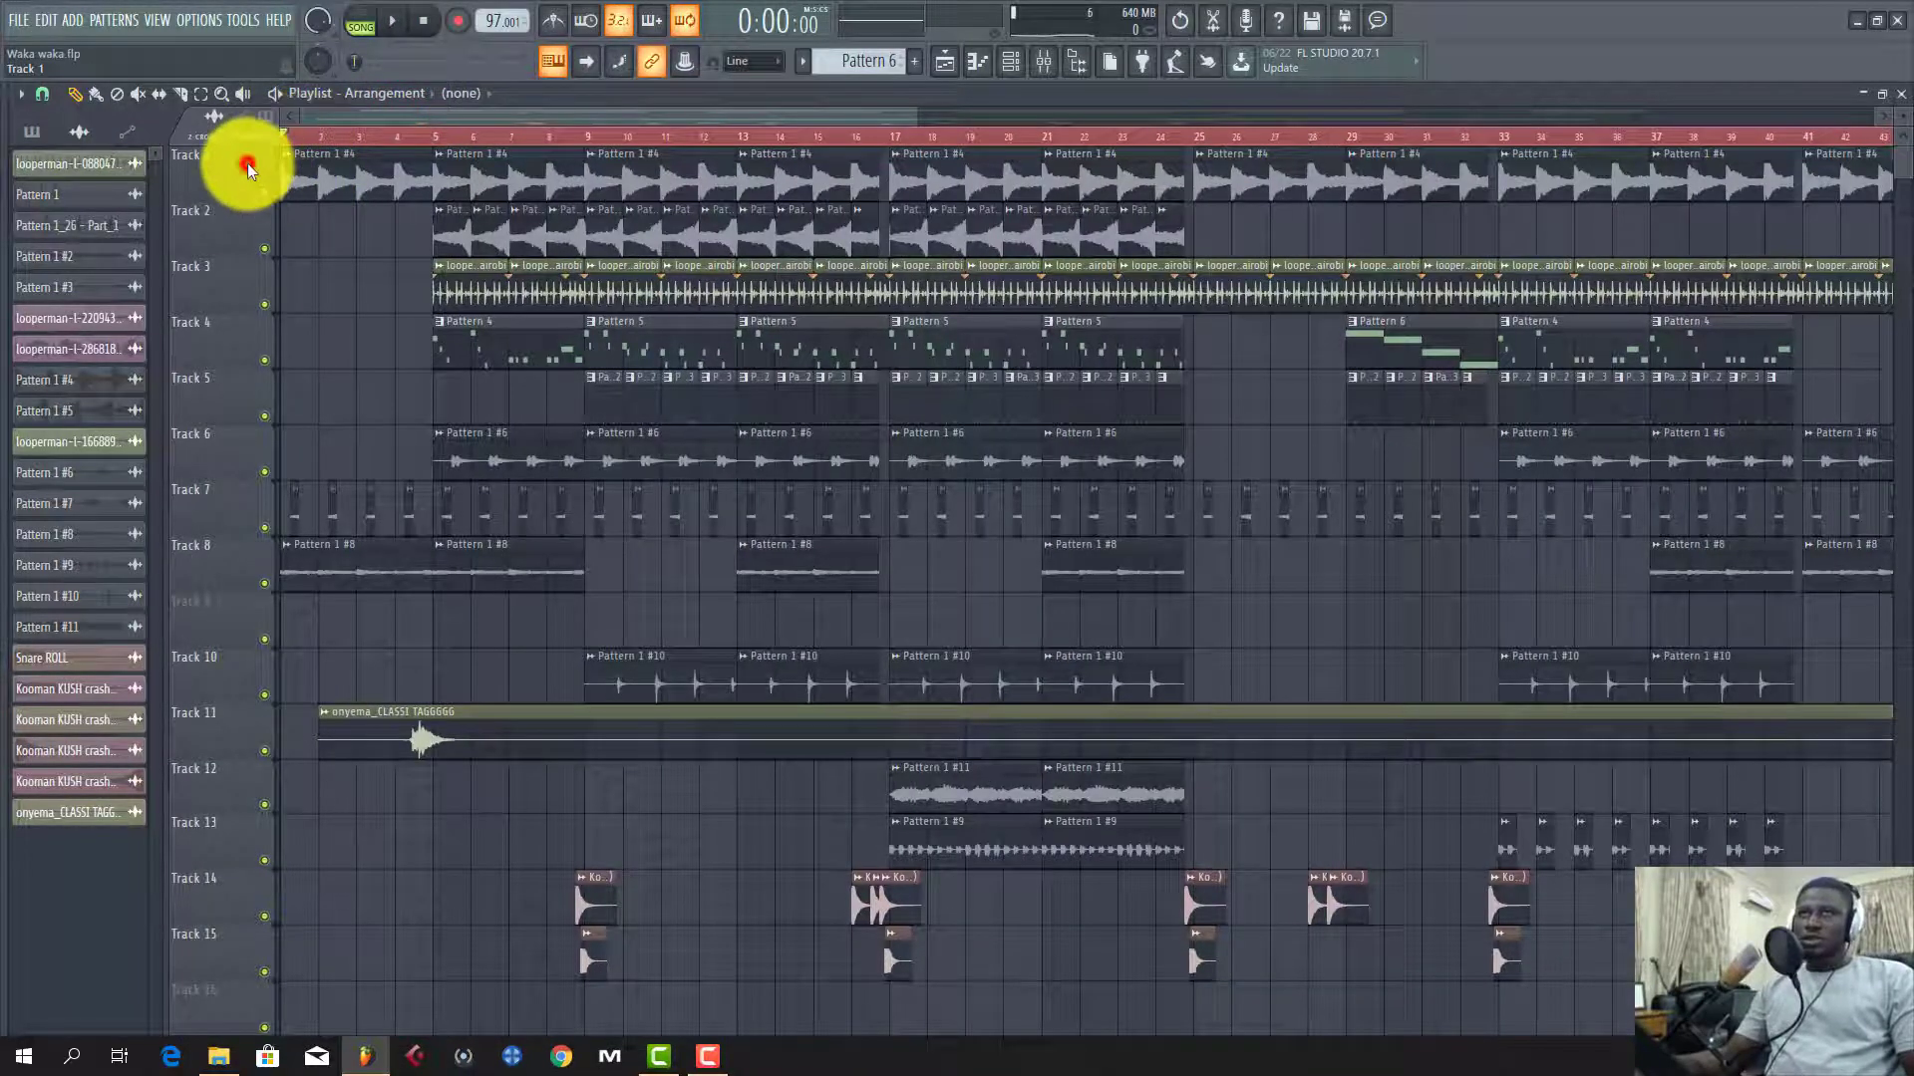
right_click(254, 190)
click(244, 189)
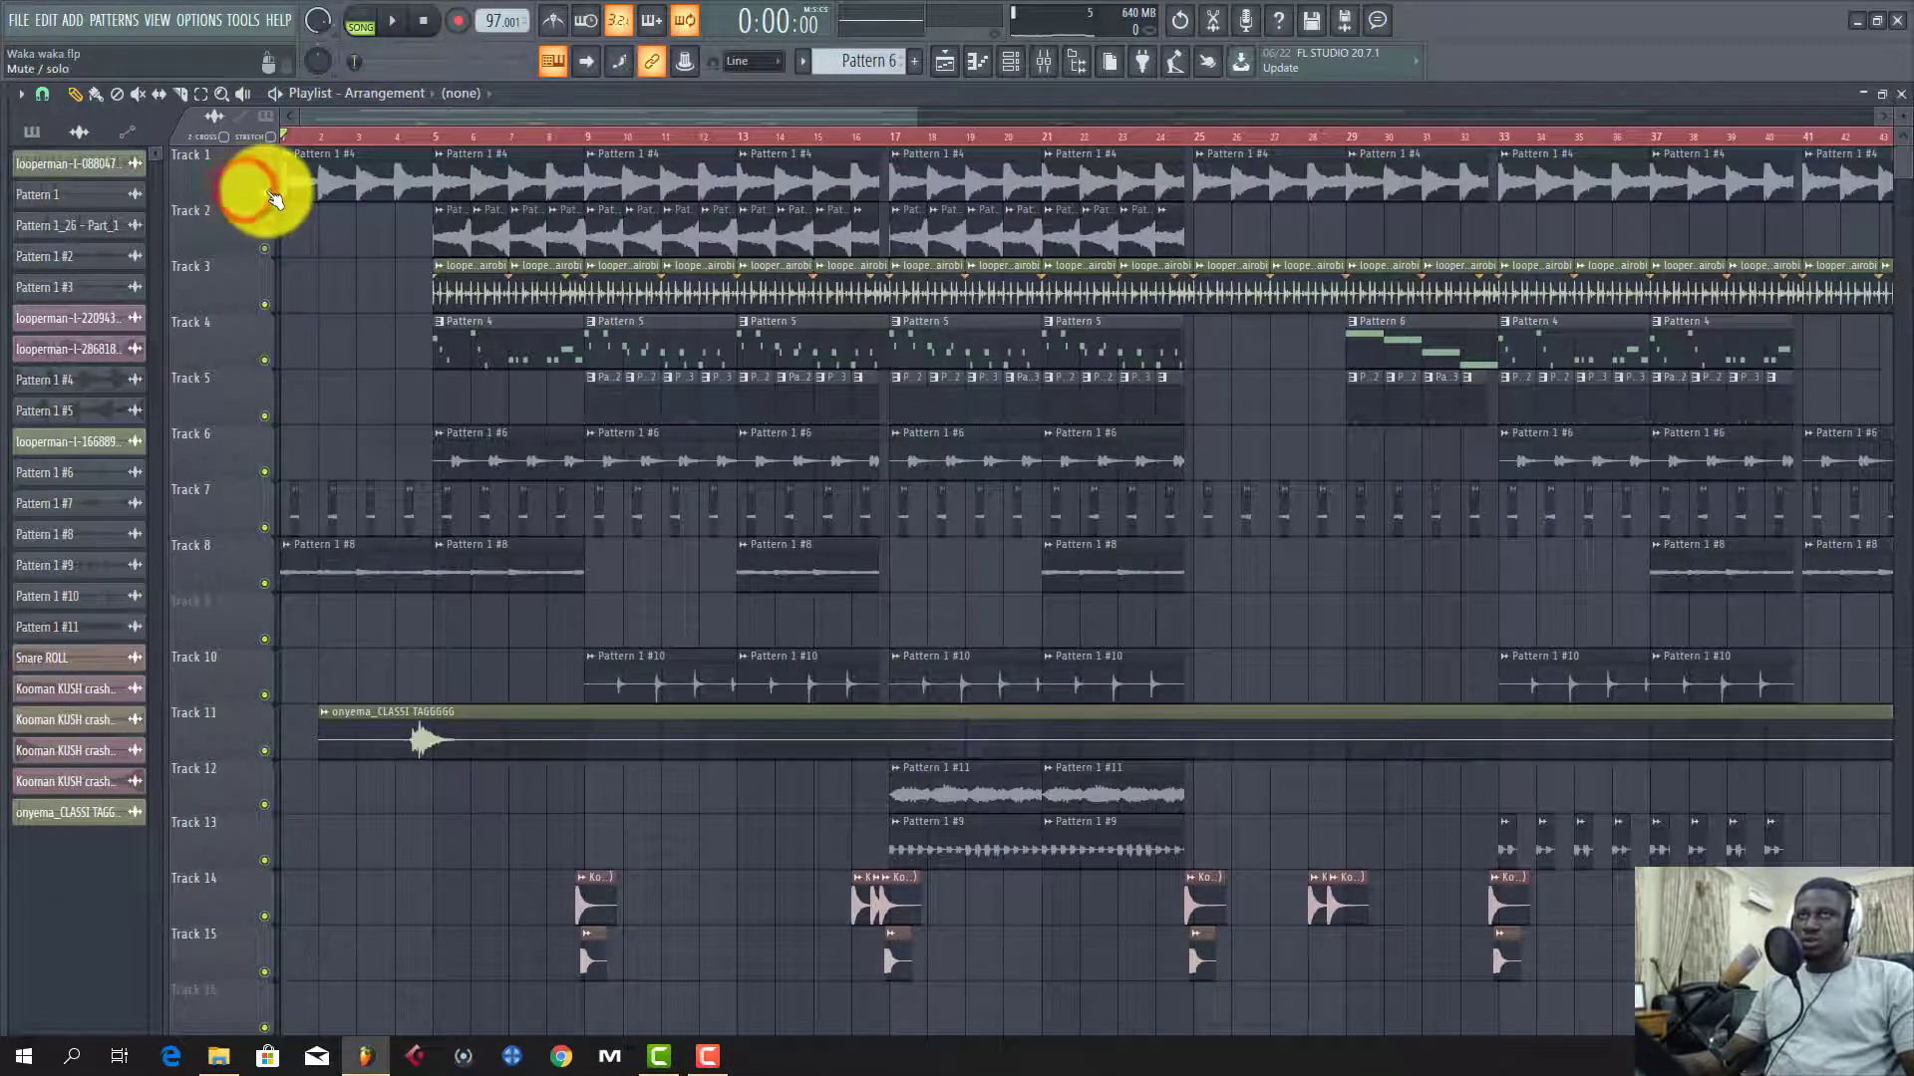
ctrl+click(264, 189)
key(space)
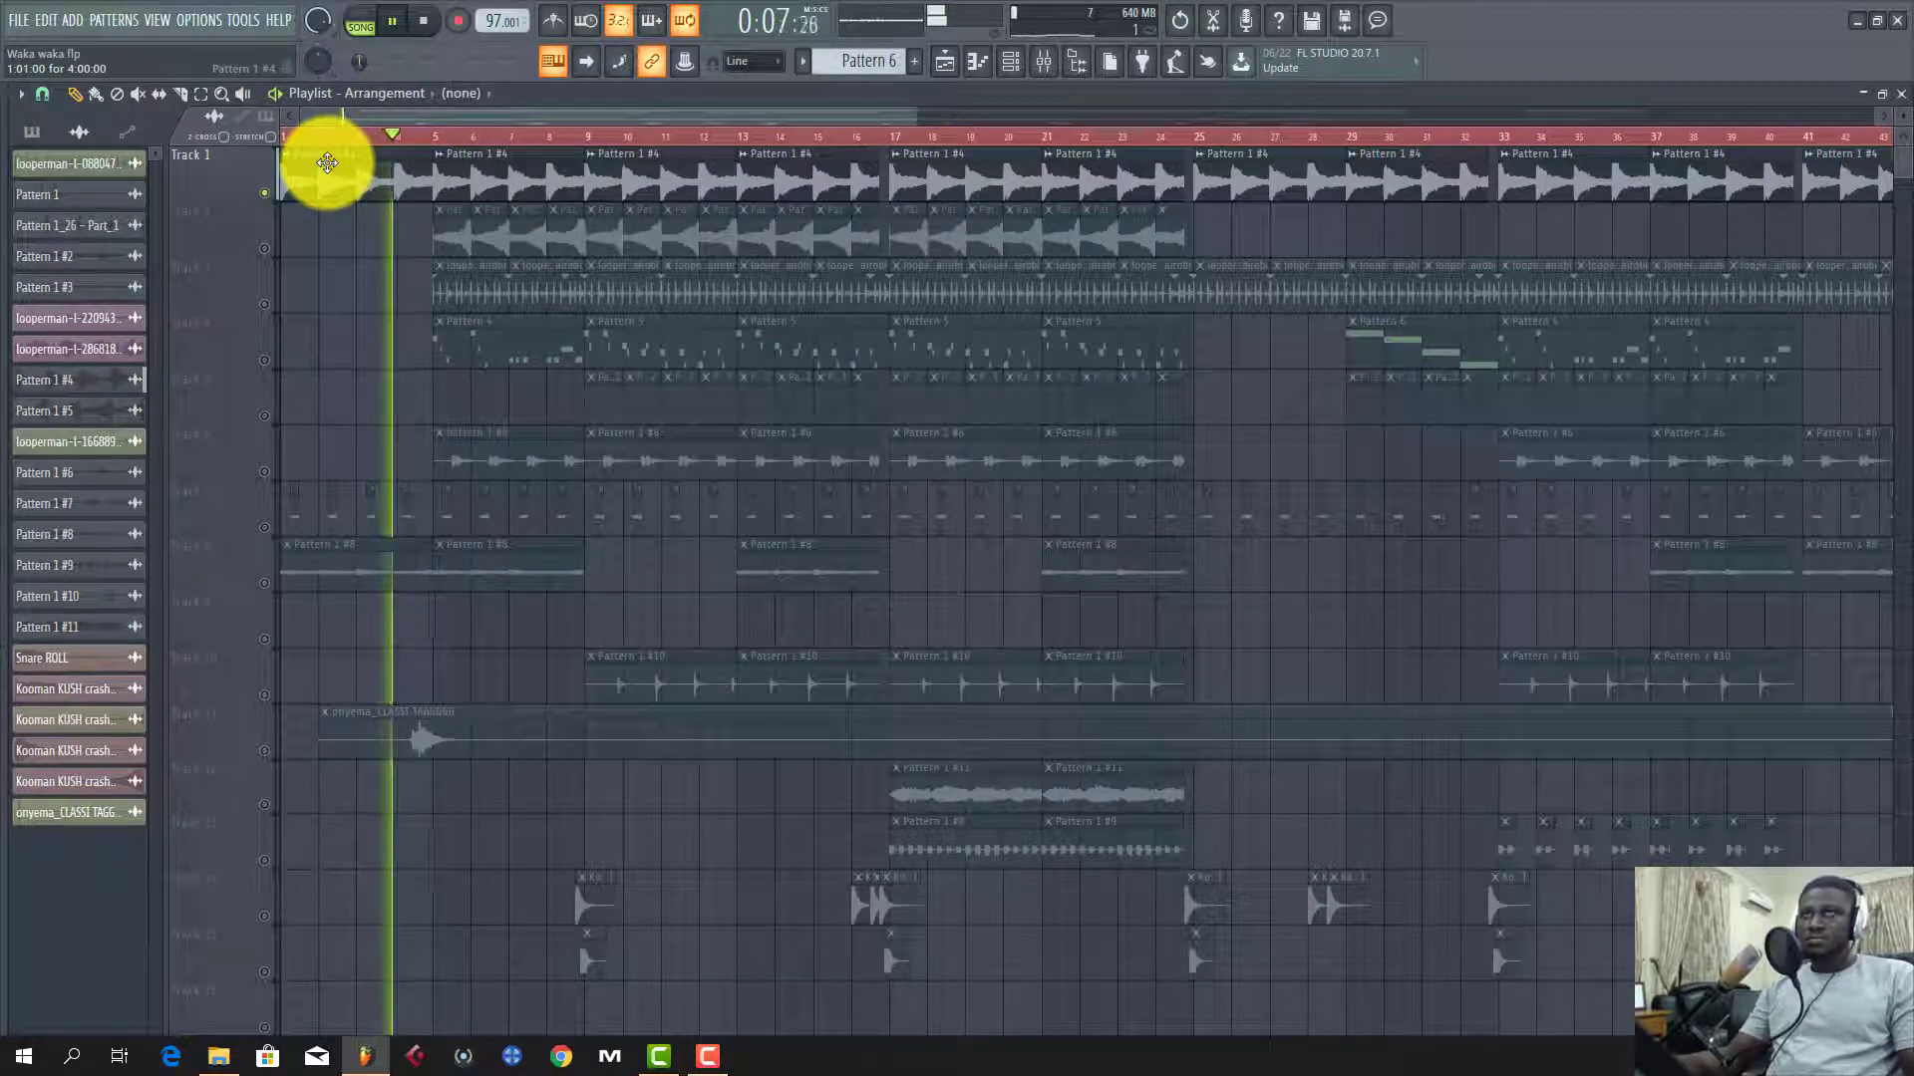
key(space)
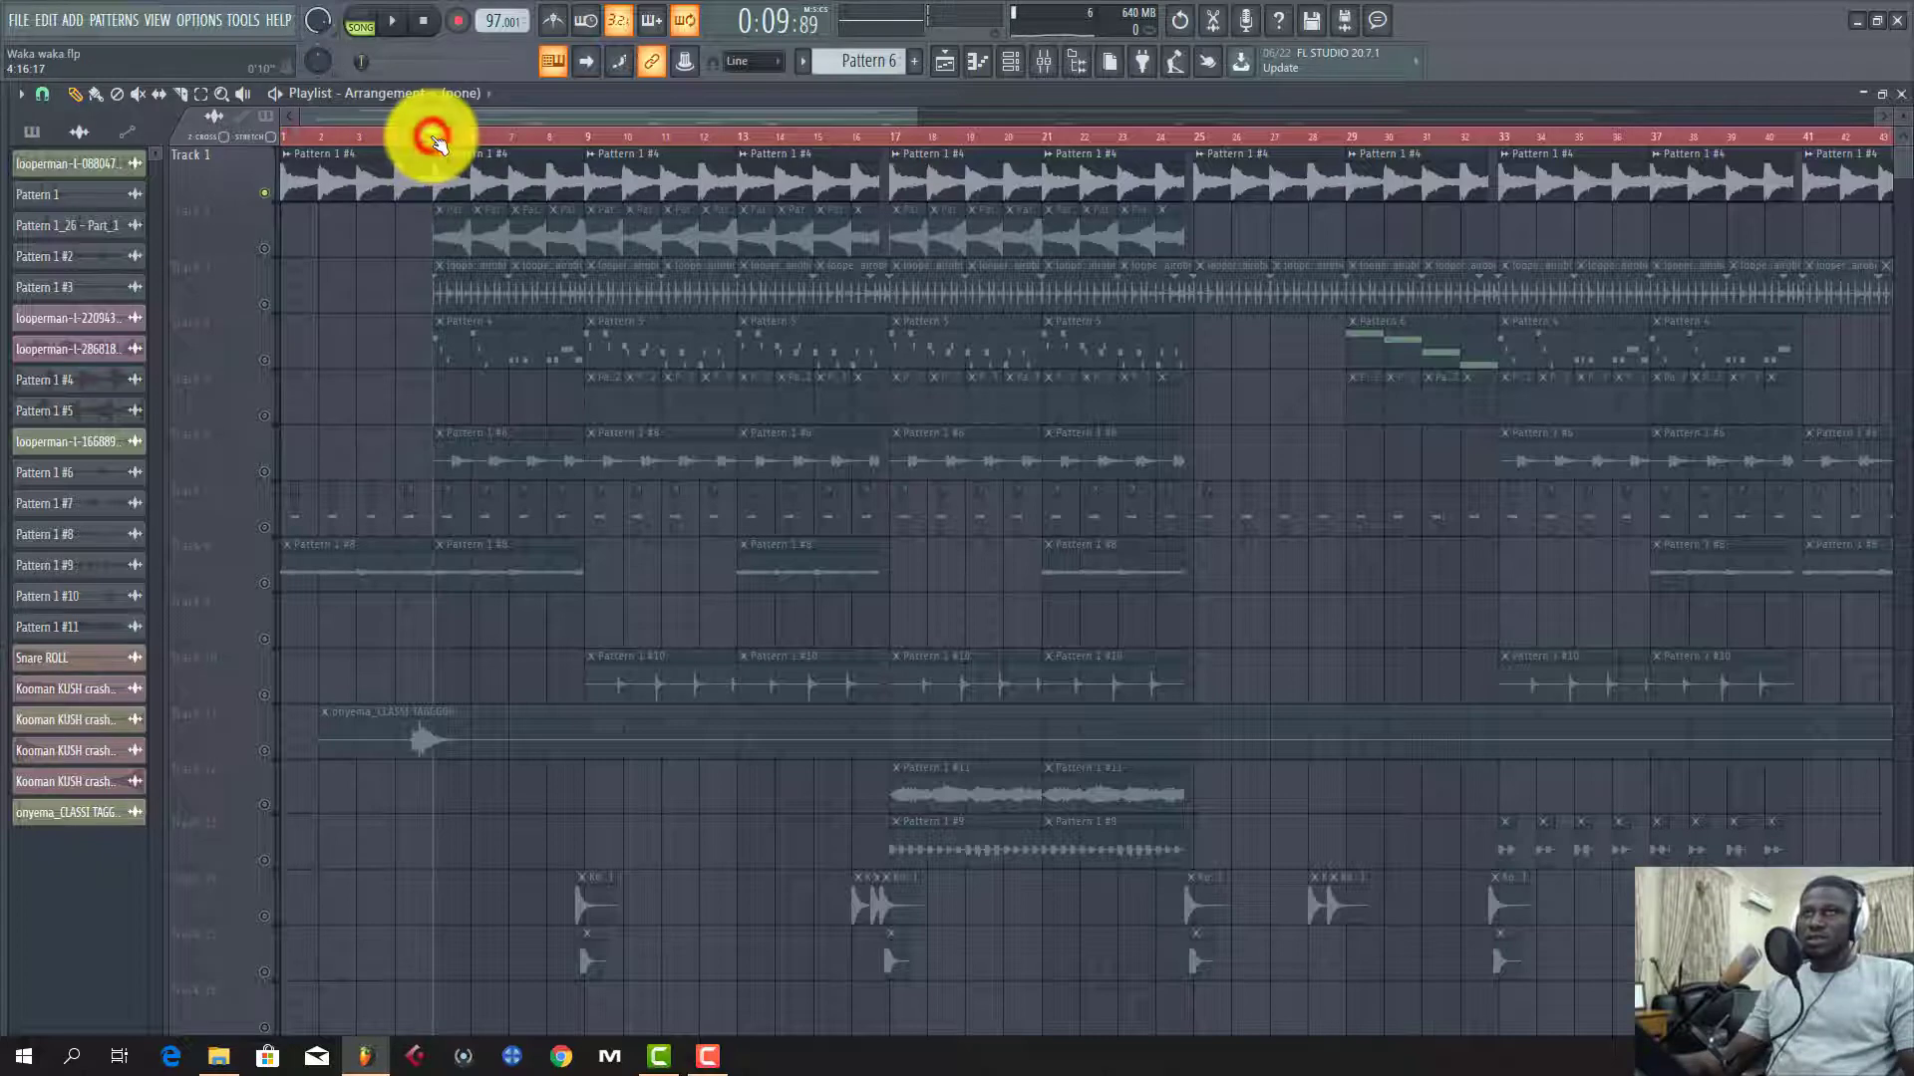
Step: Check the sample settings of the first Pattern 1 #5 clip on Track 2 and close them
scroll(438, 144, up, 5)
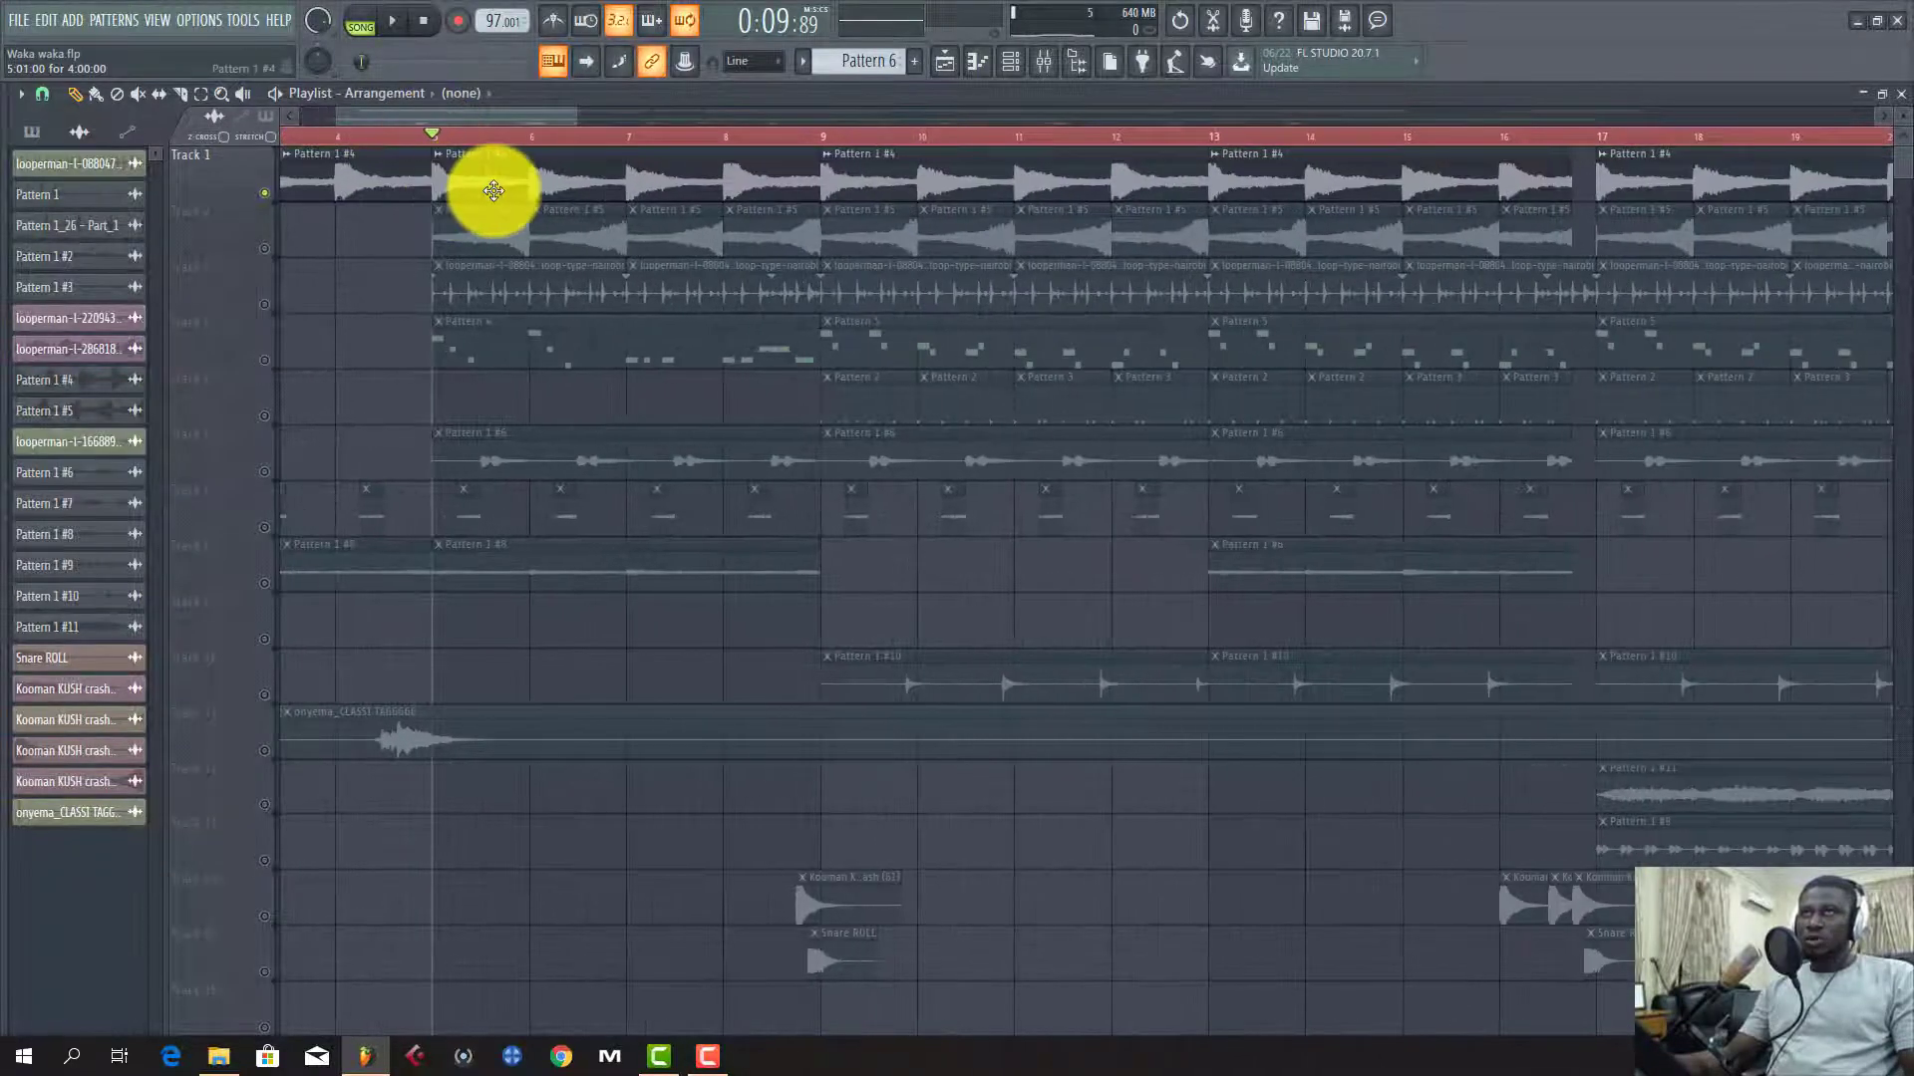
click(461, 149)
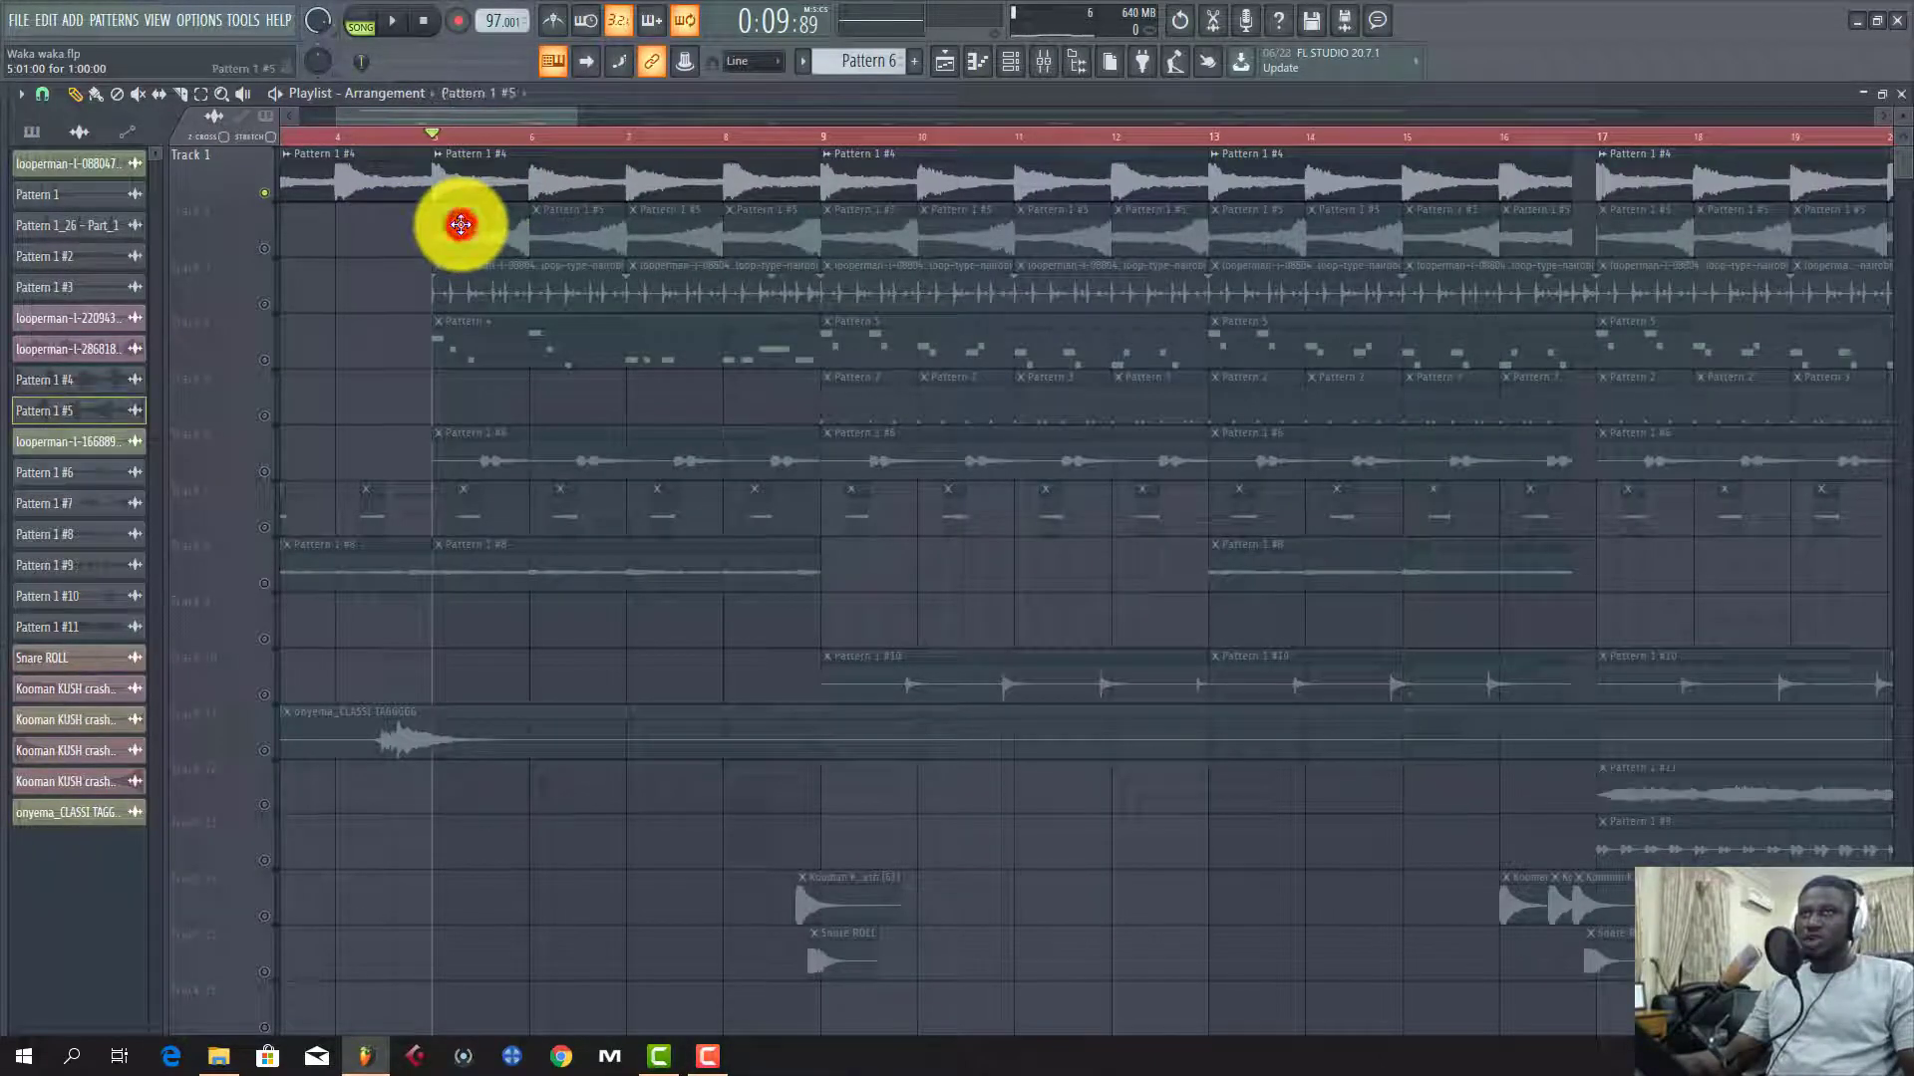
double_click(460, 224)
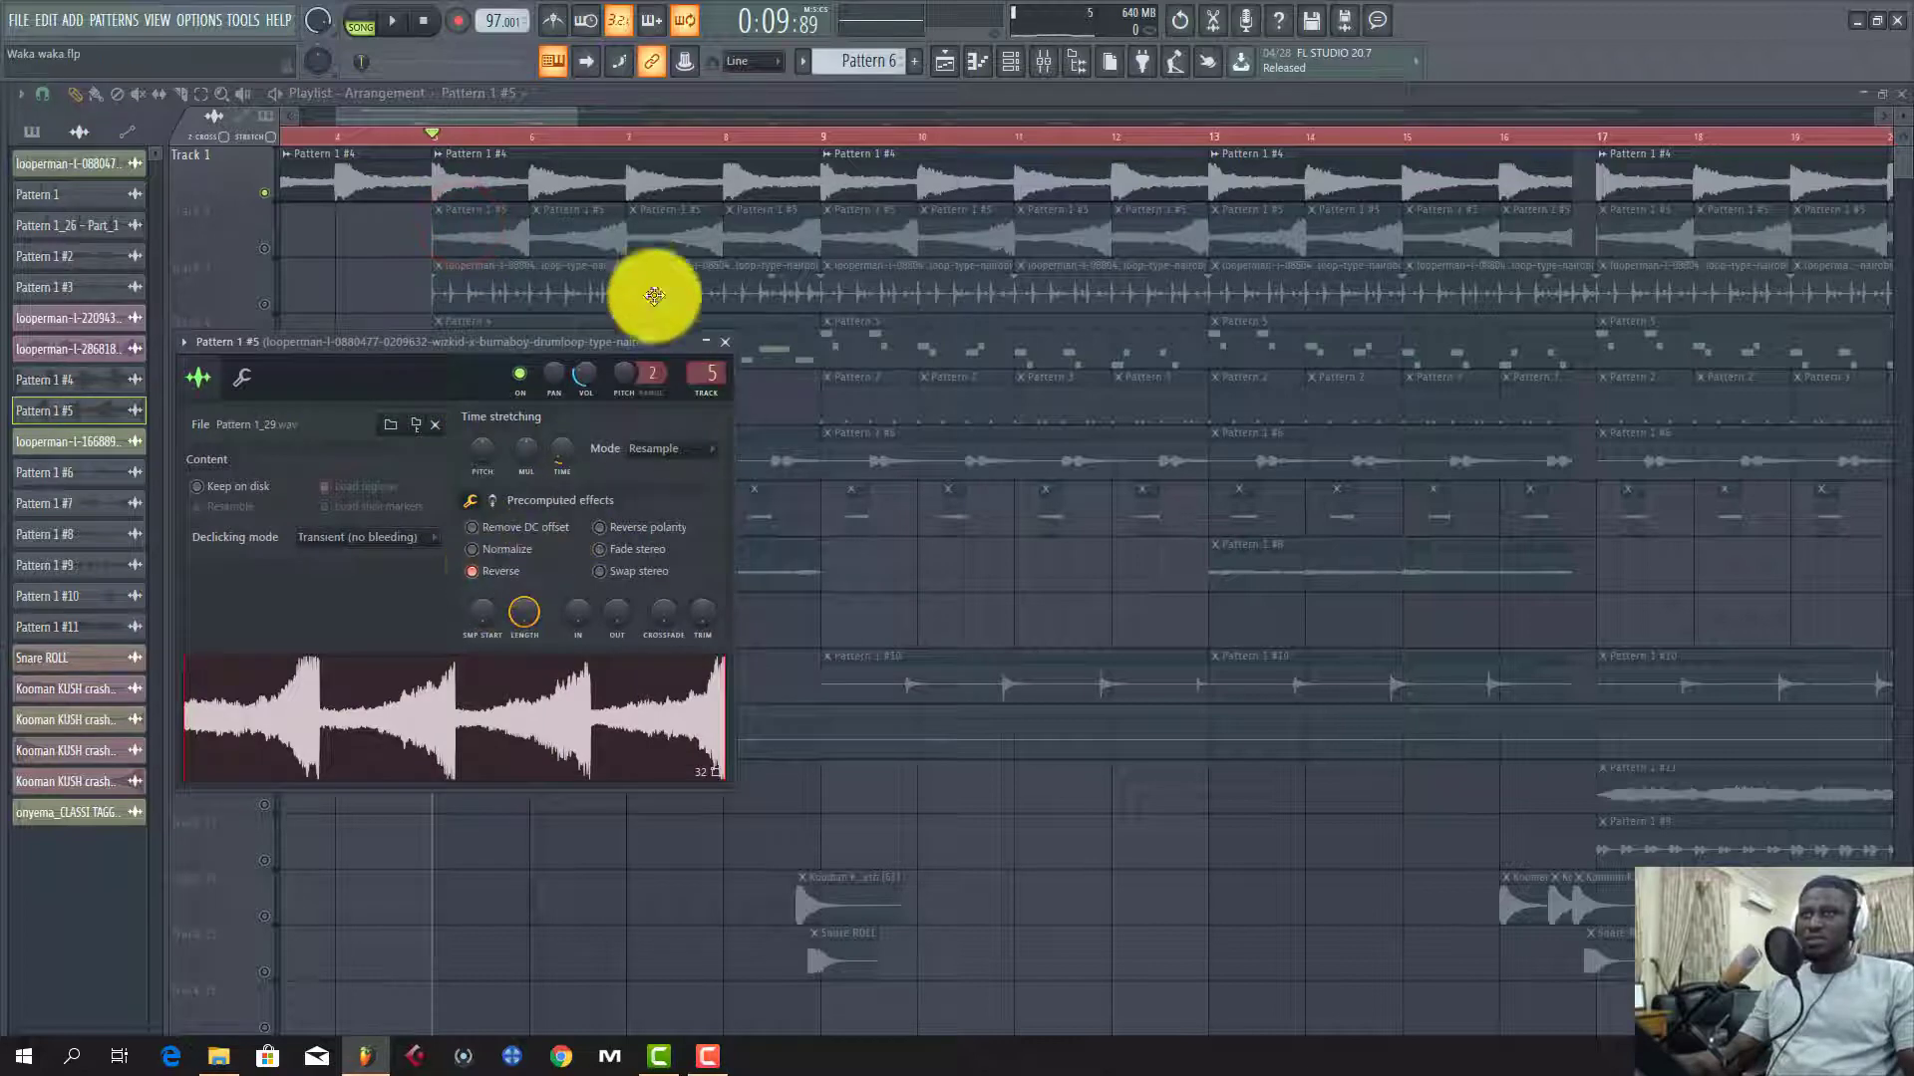
click(598, 240)
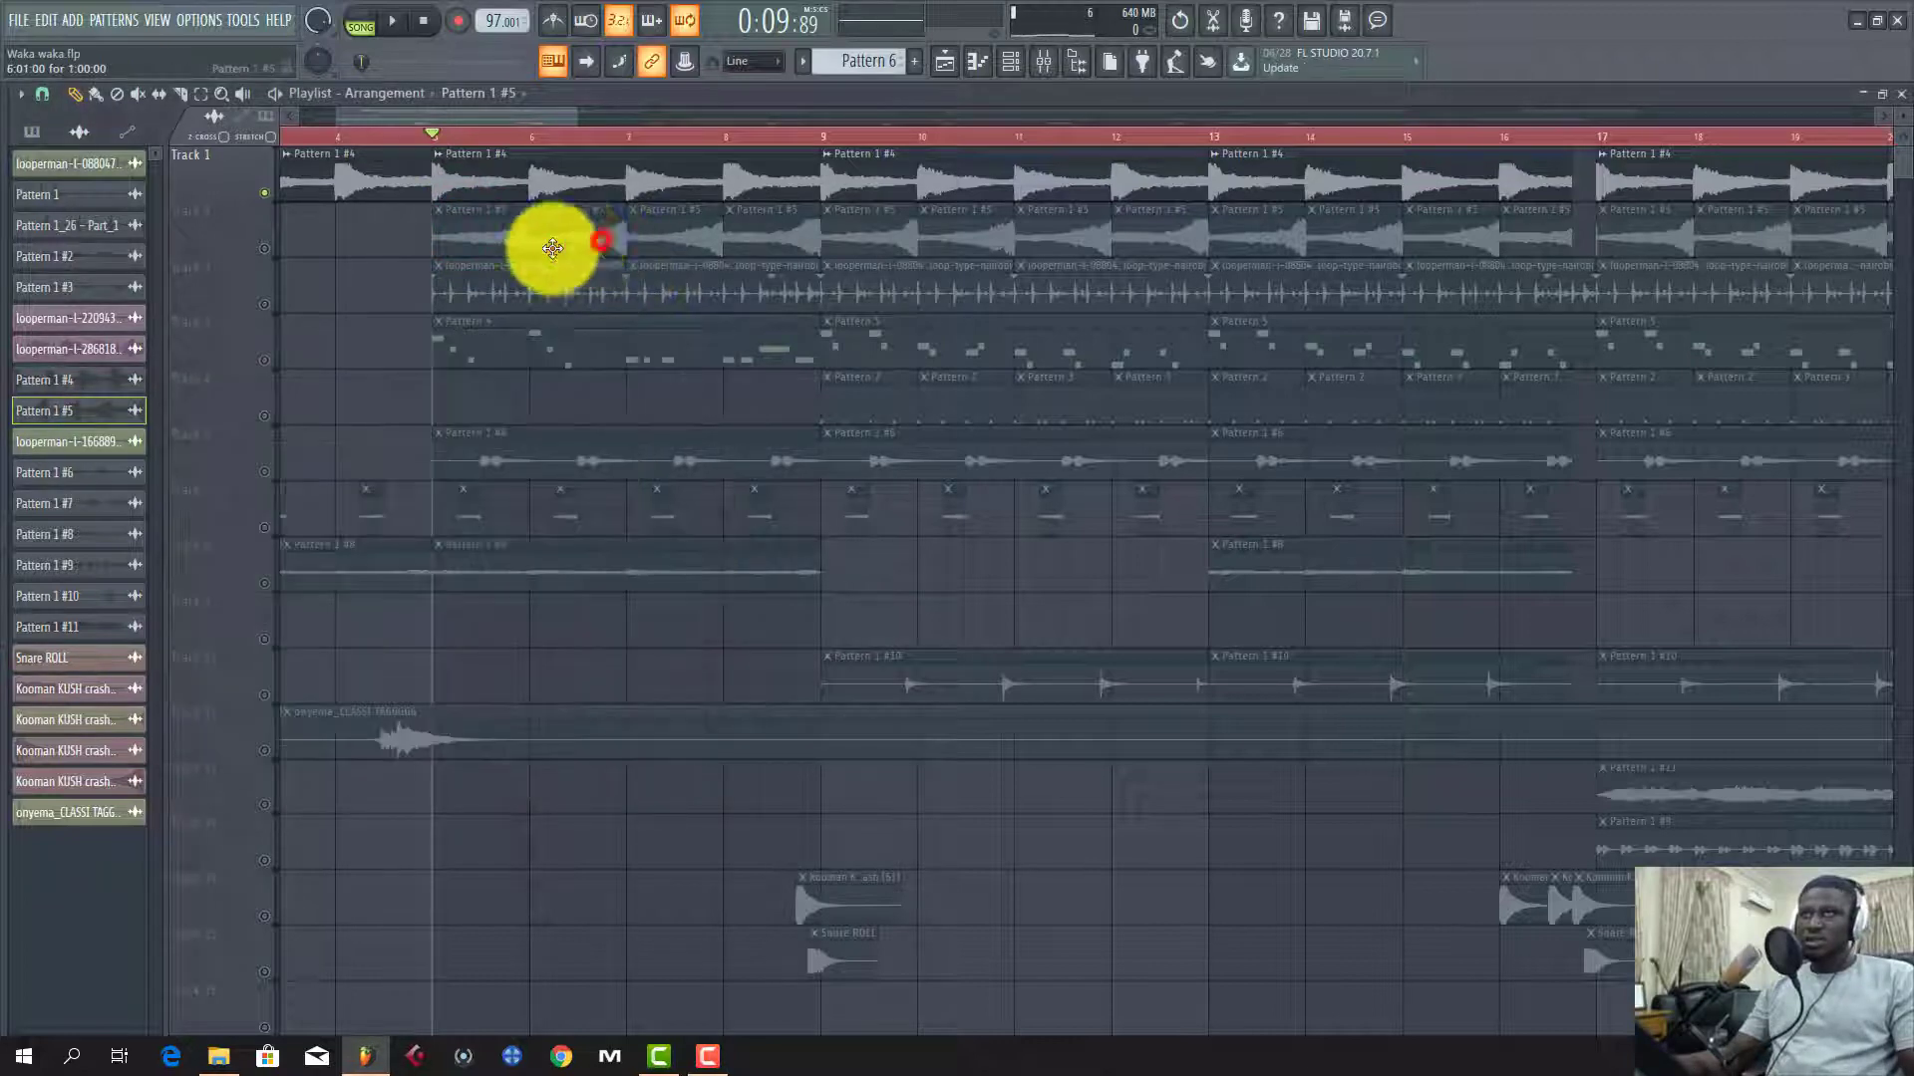
Step: Unmute Track 2 and play it together with Track 1 from bar 5
click(264, 248)
key(space)
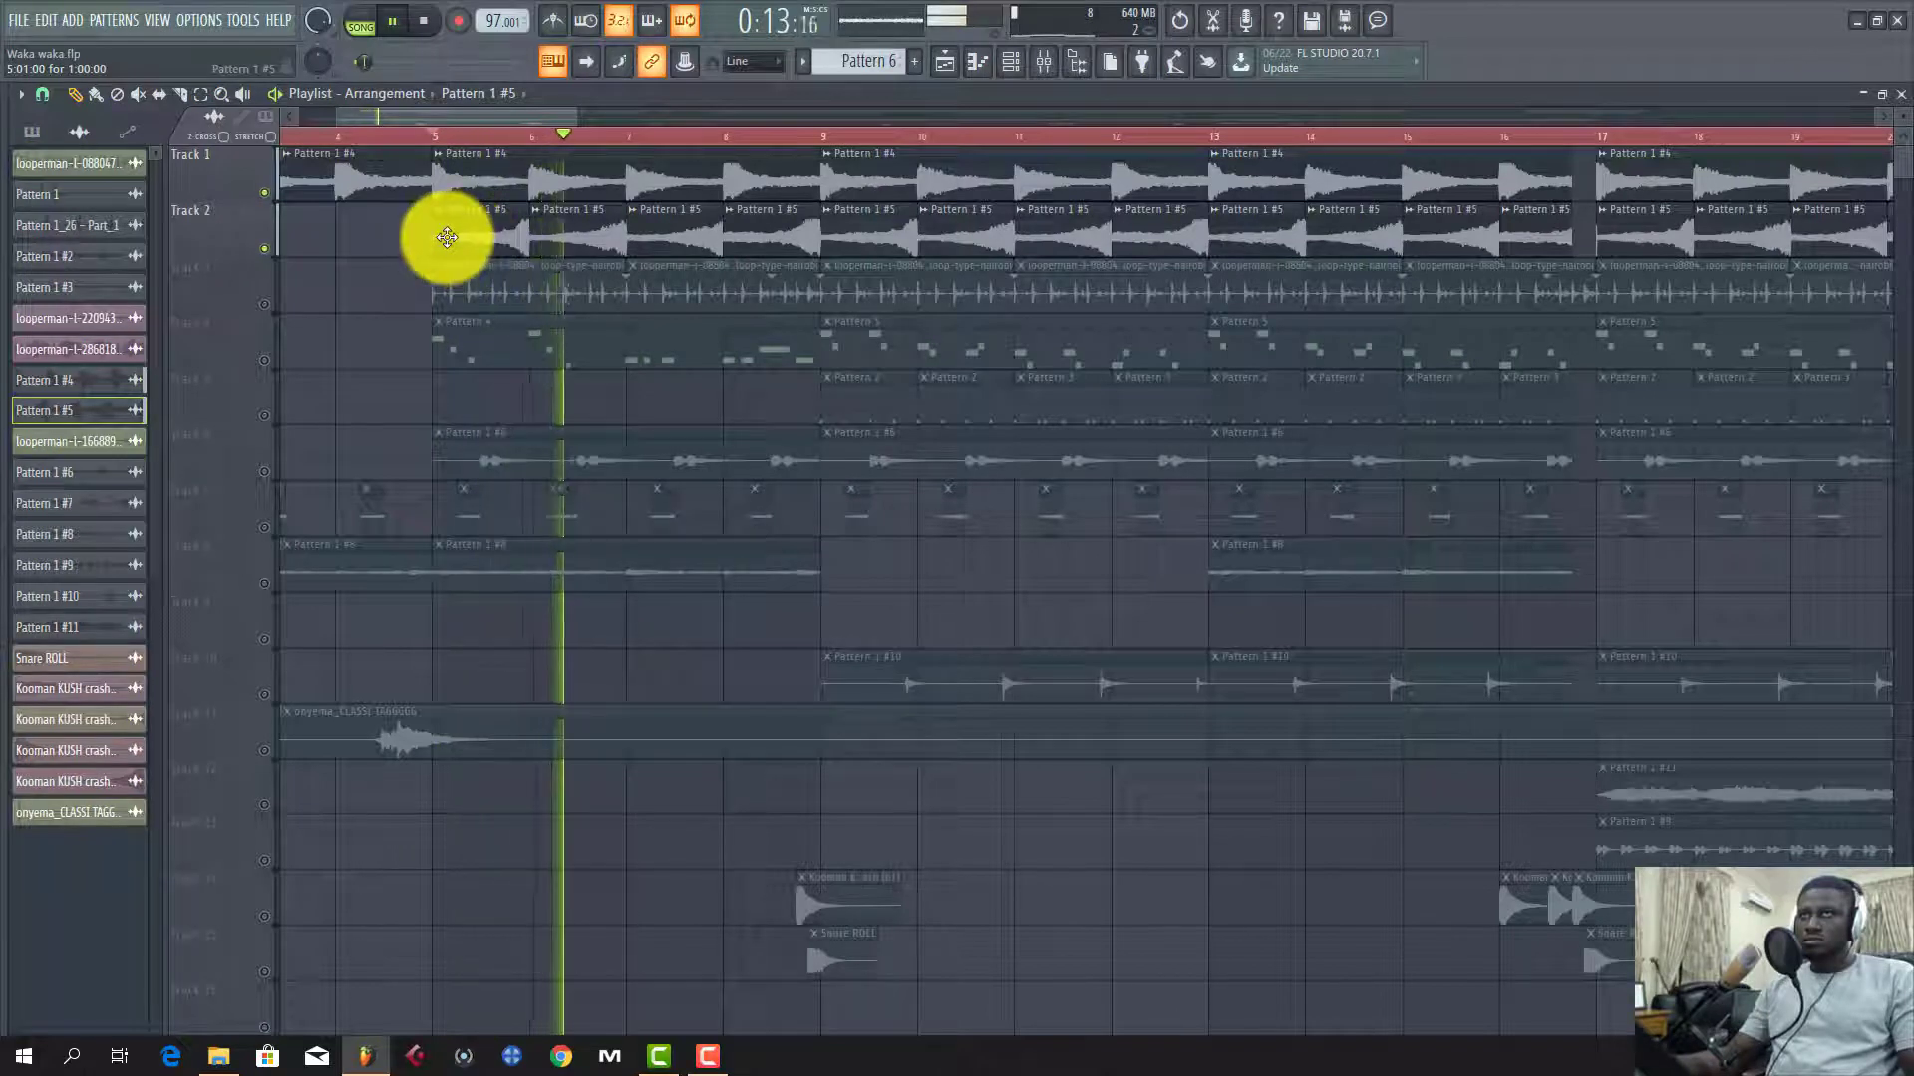
key(space)
Step: Mute Track 1 and listen to Track 2 alone from bar 5
click(267, 189)
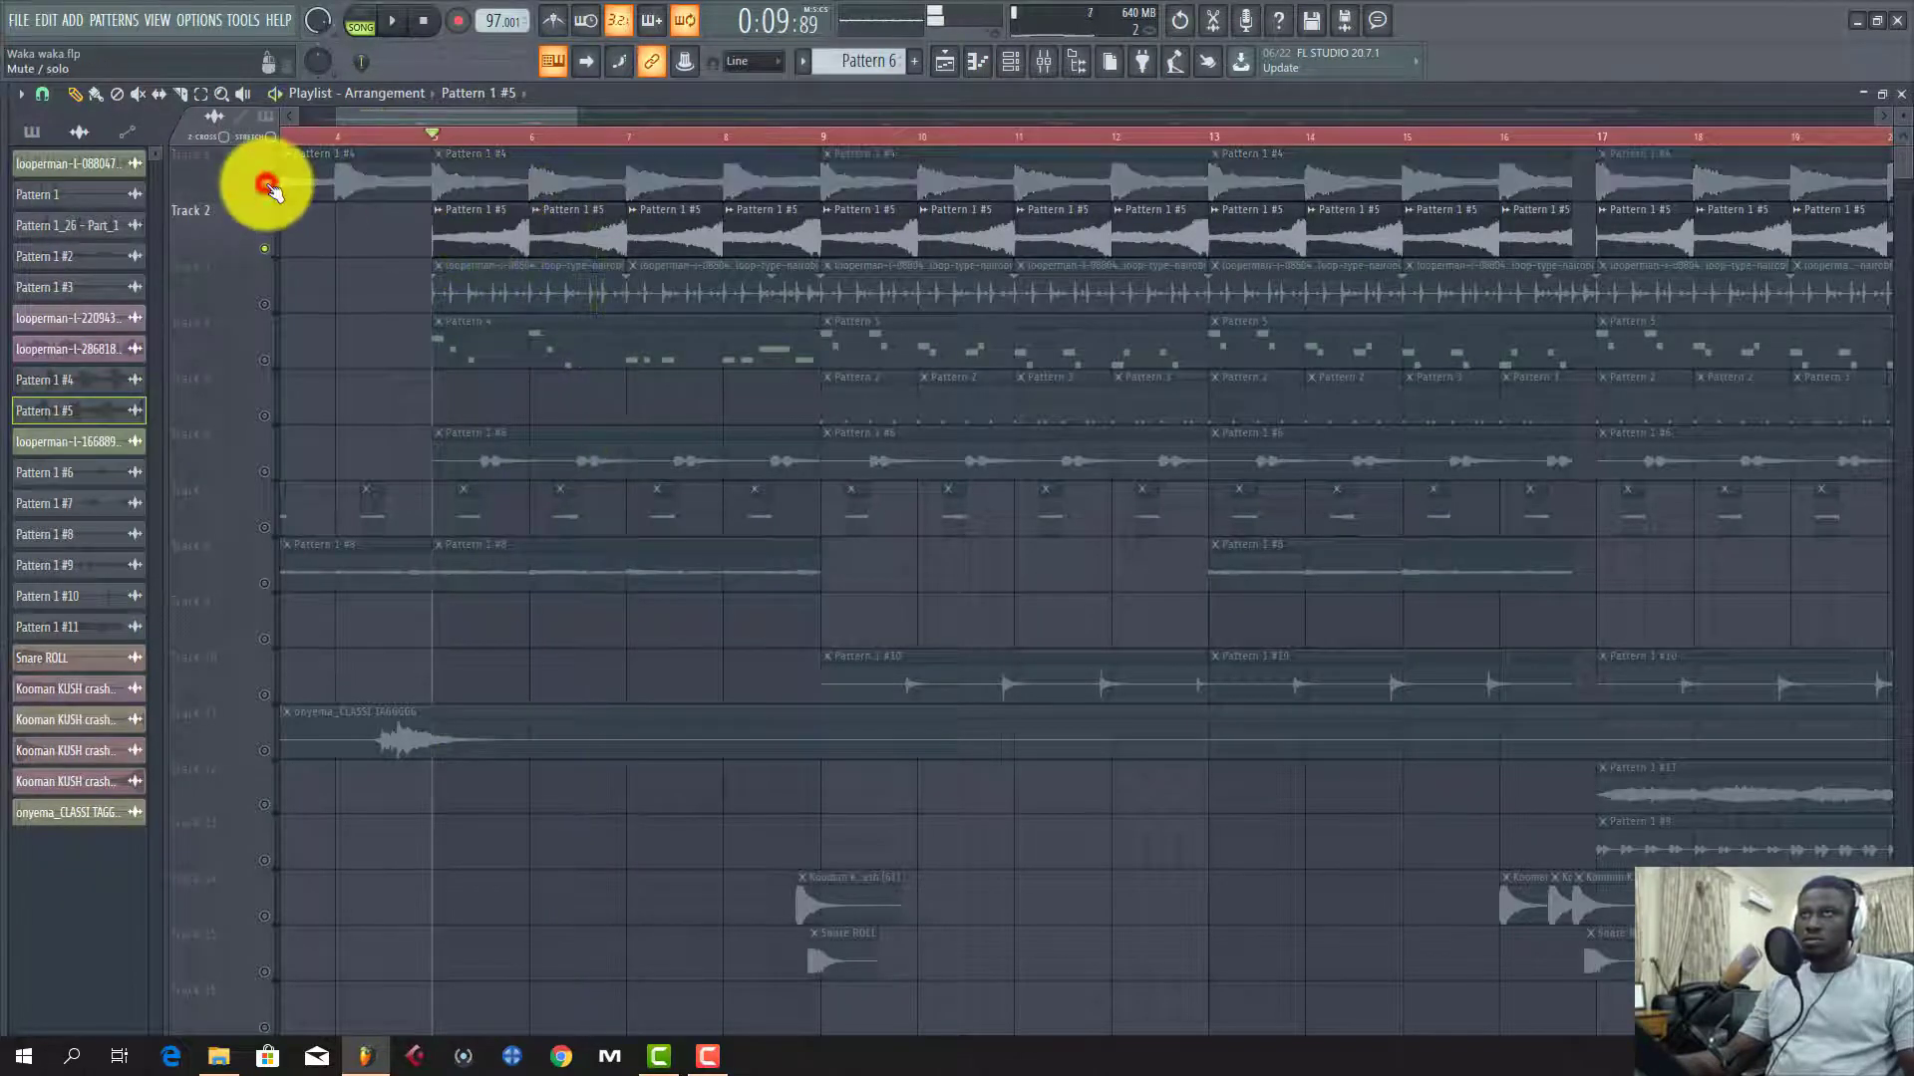
key(space)
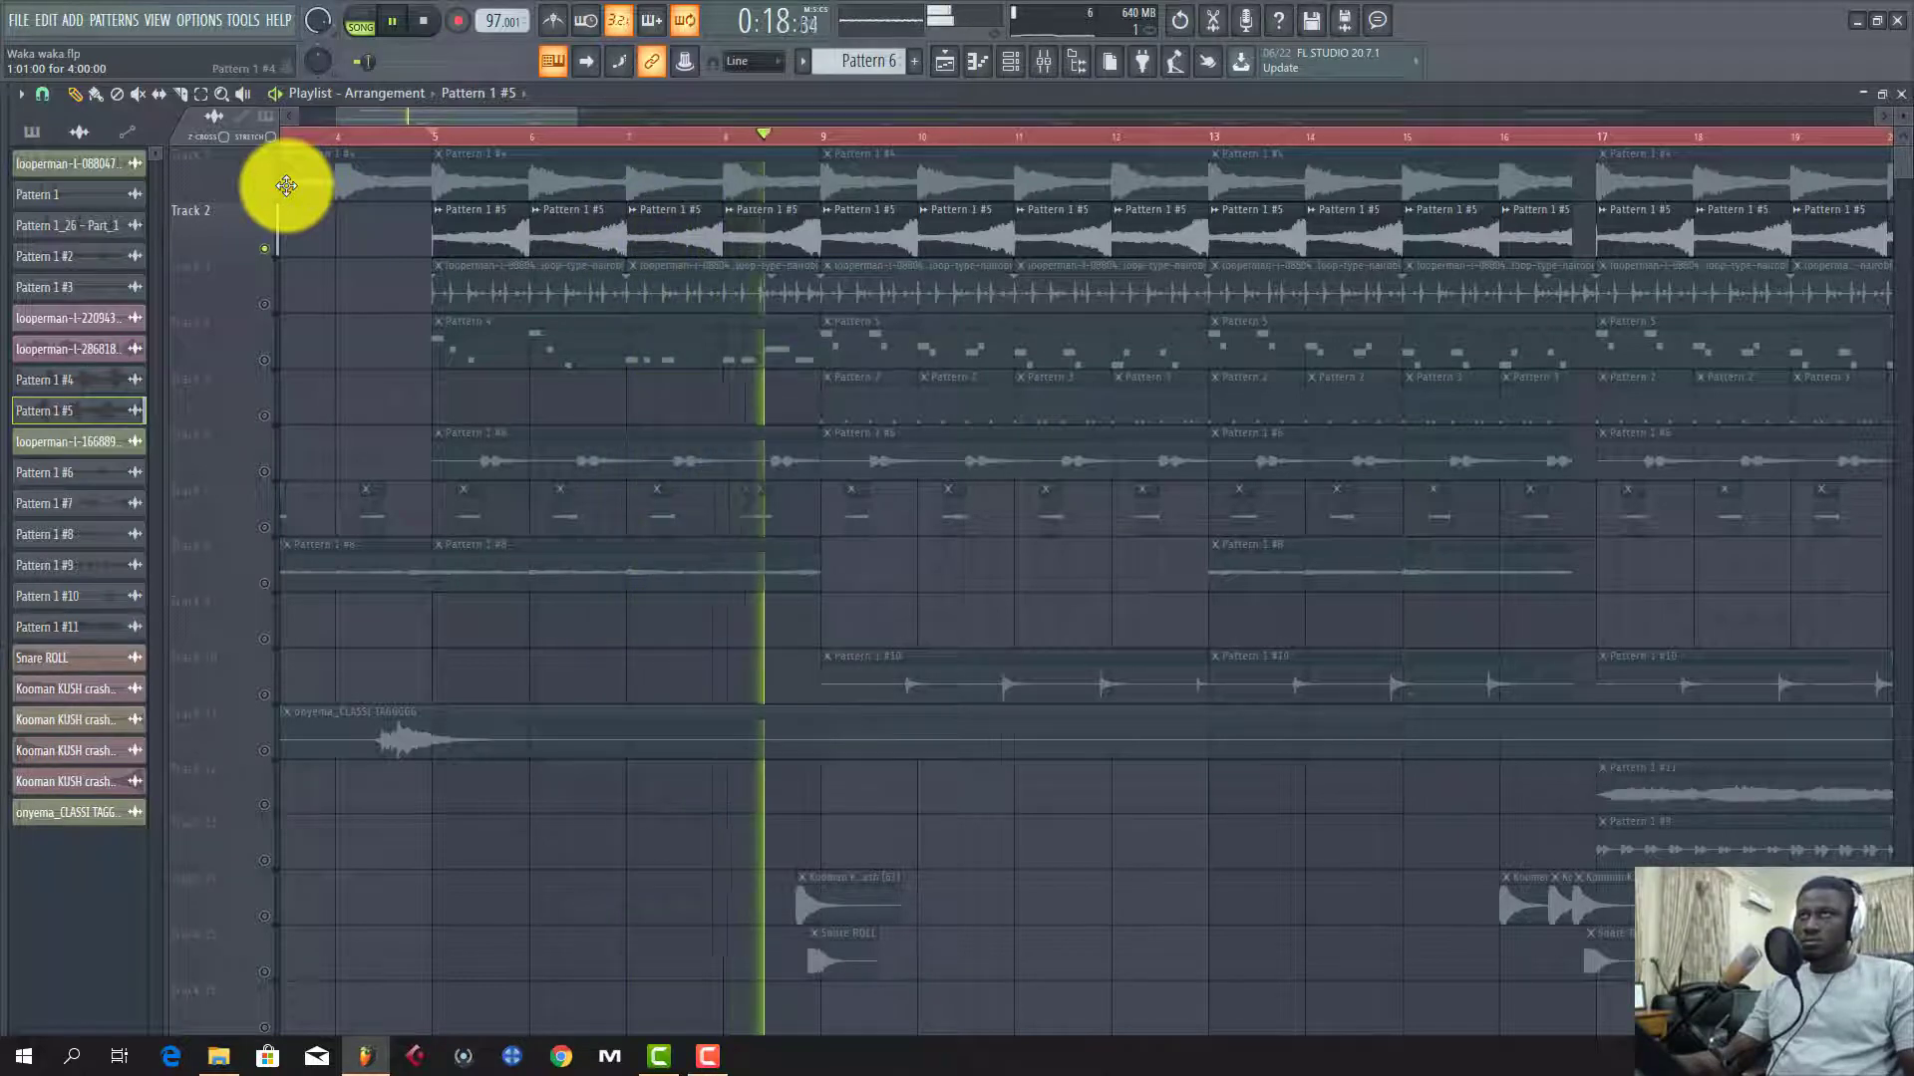
key(space)
Step: Unmute Track 1 and listen to both tracks together again from bar 5
click(265, 193)
key(space)
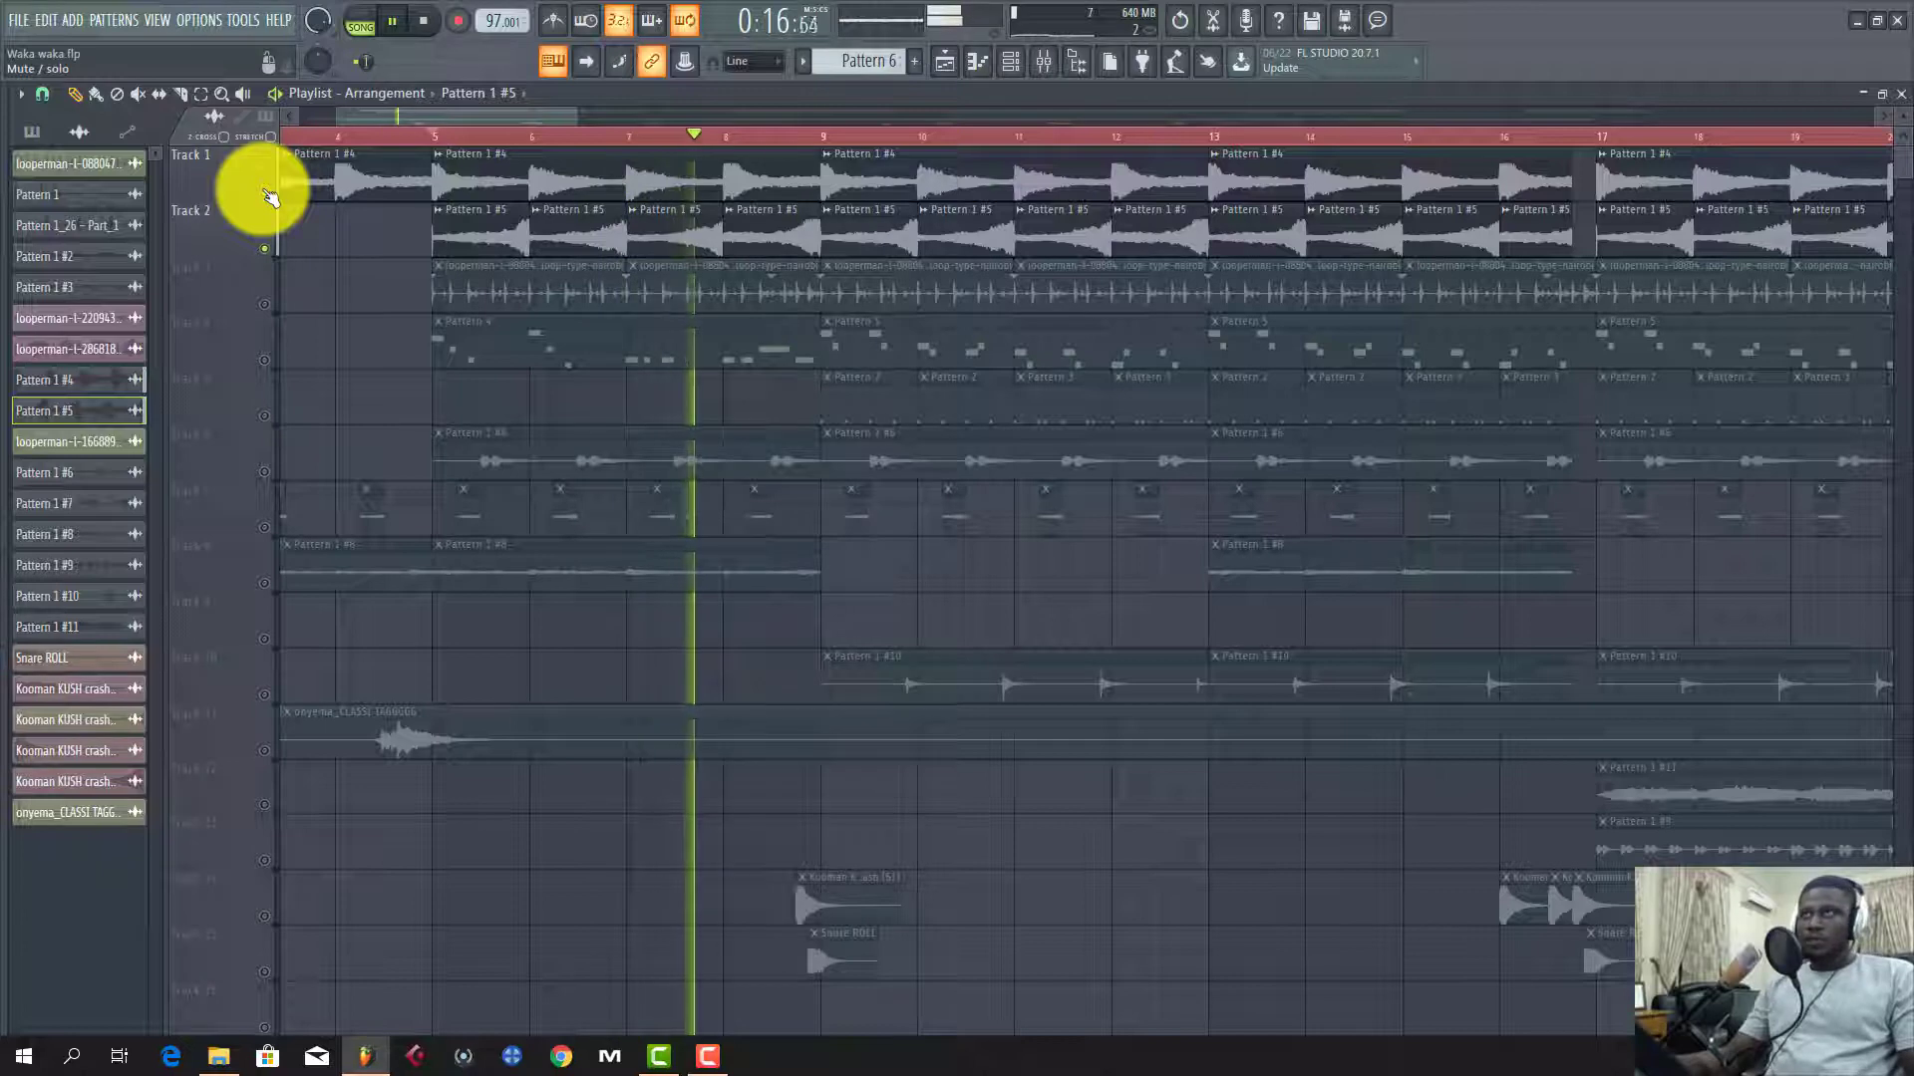
key(space)
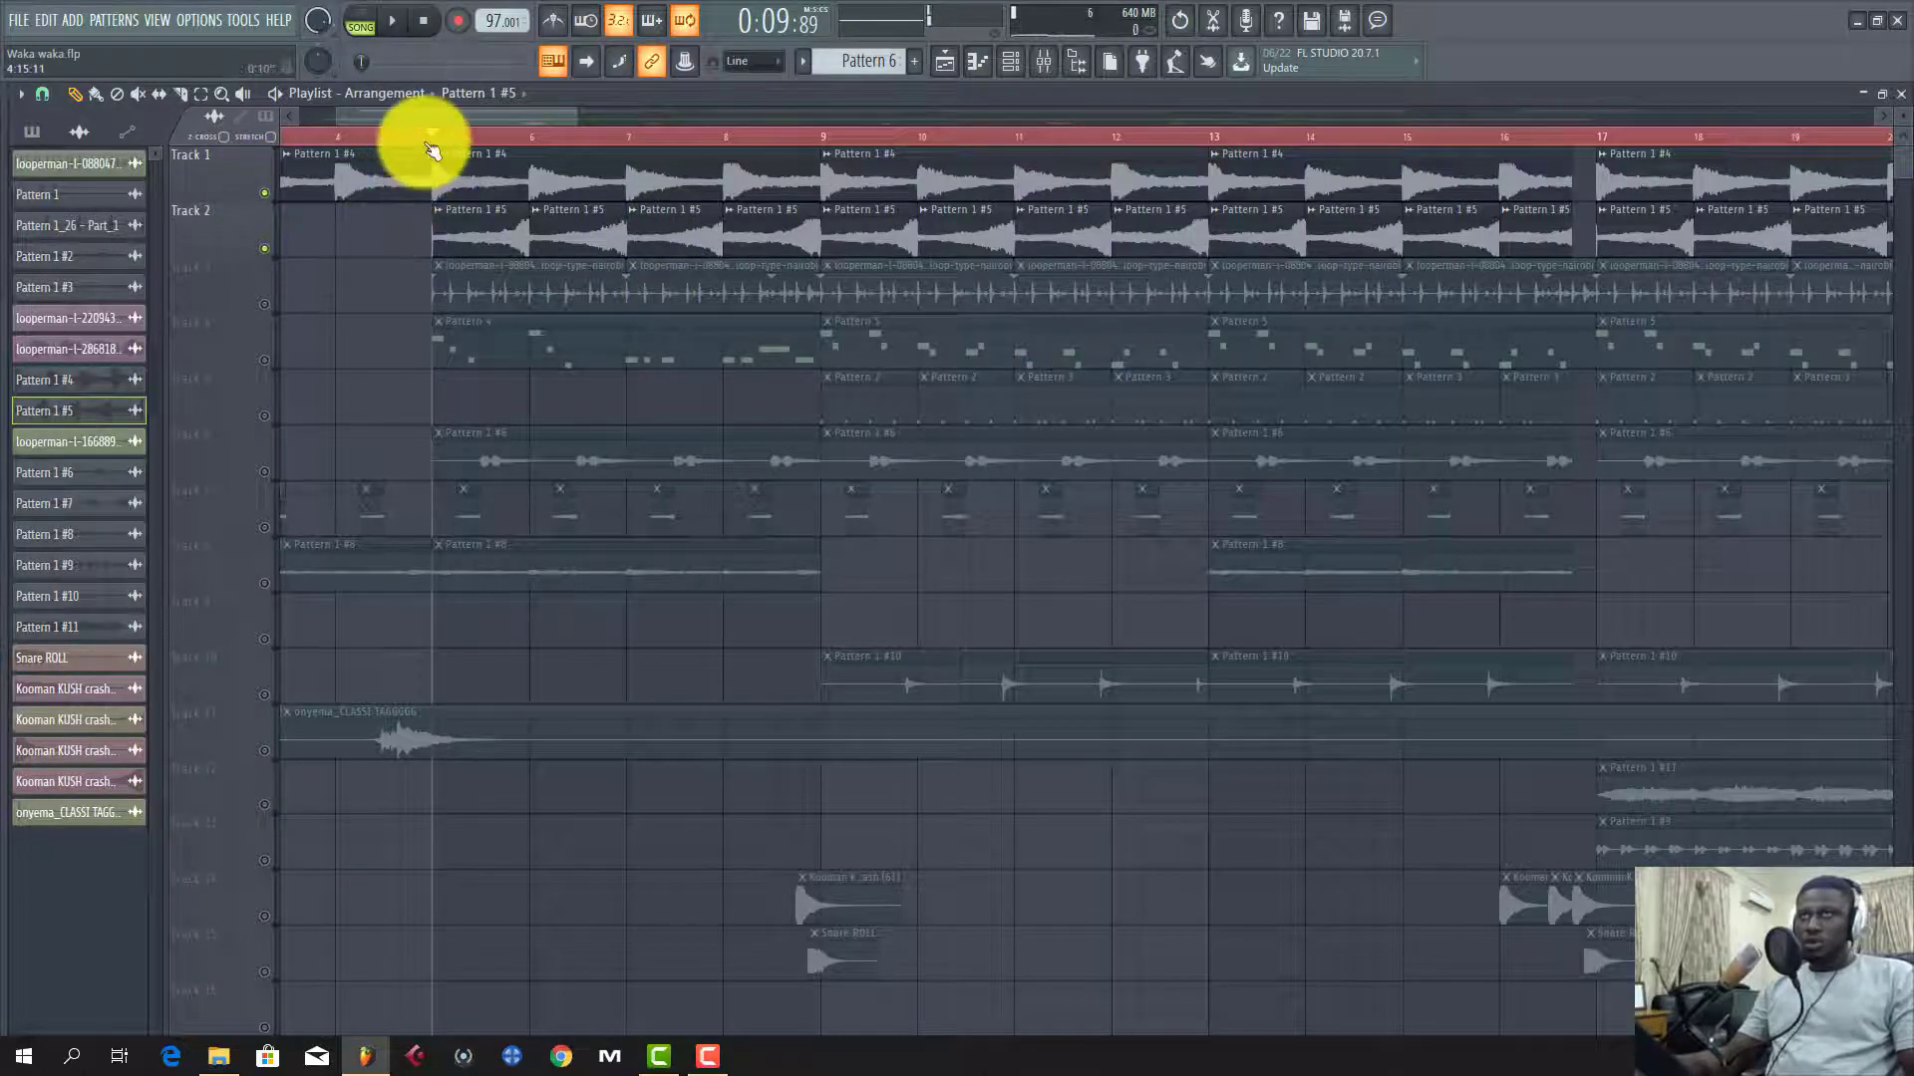
Step: Show the Unsorted channels, switch to Pattern 1 and open the Omnisphere channel's notes in the piano roll
scroll(427, 166, down, 5)
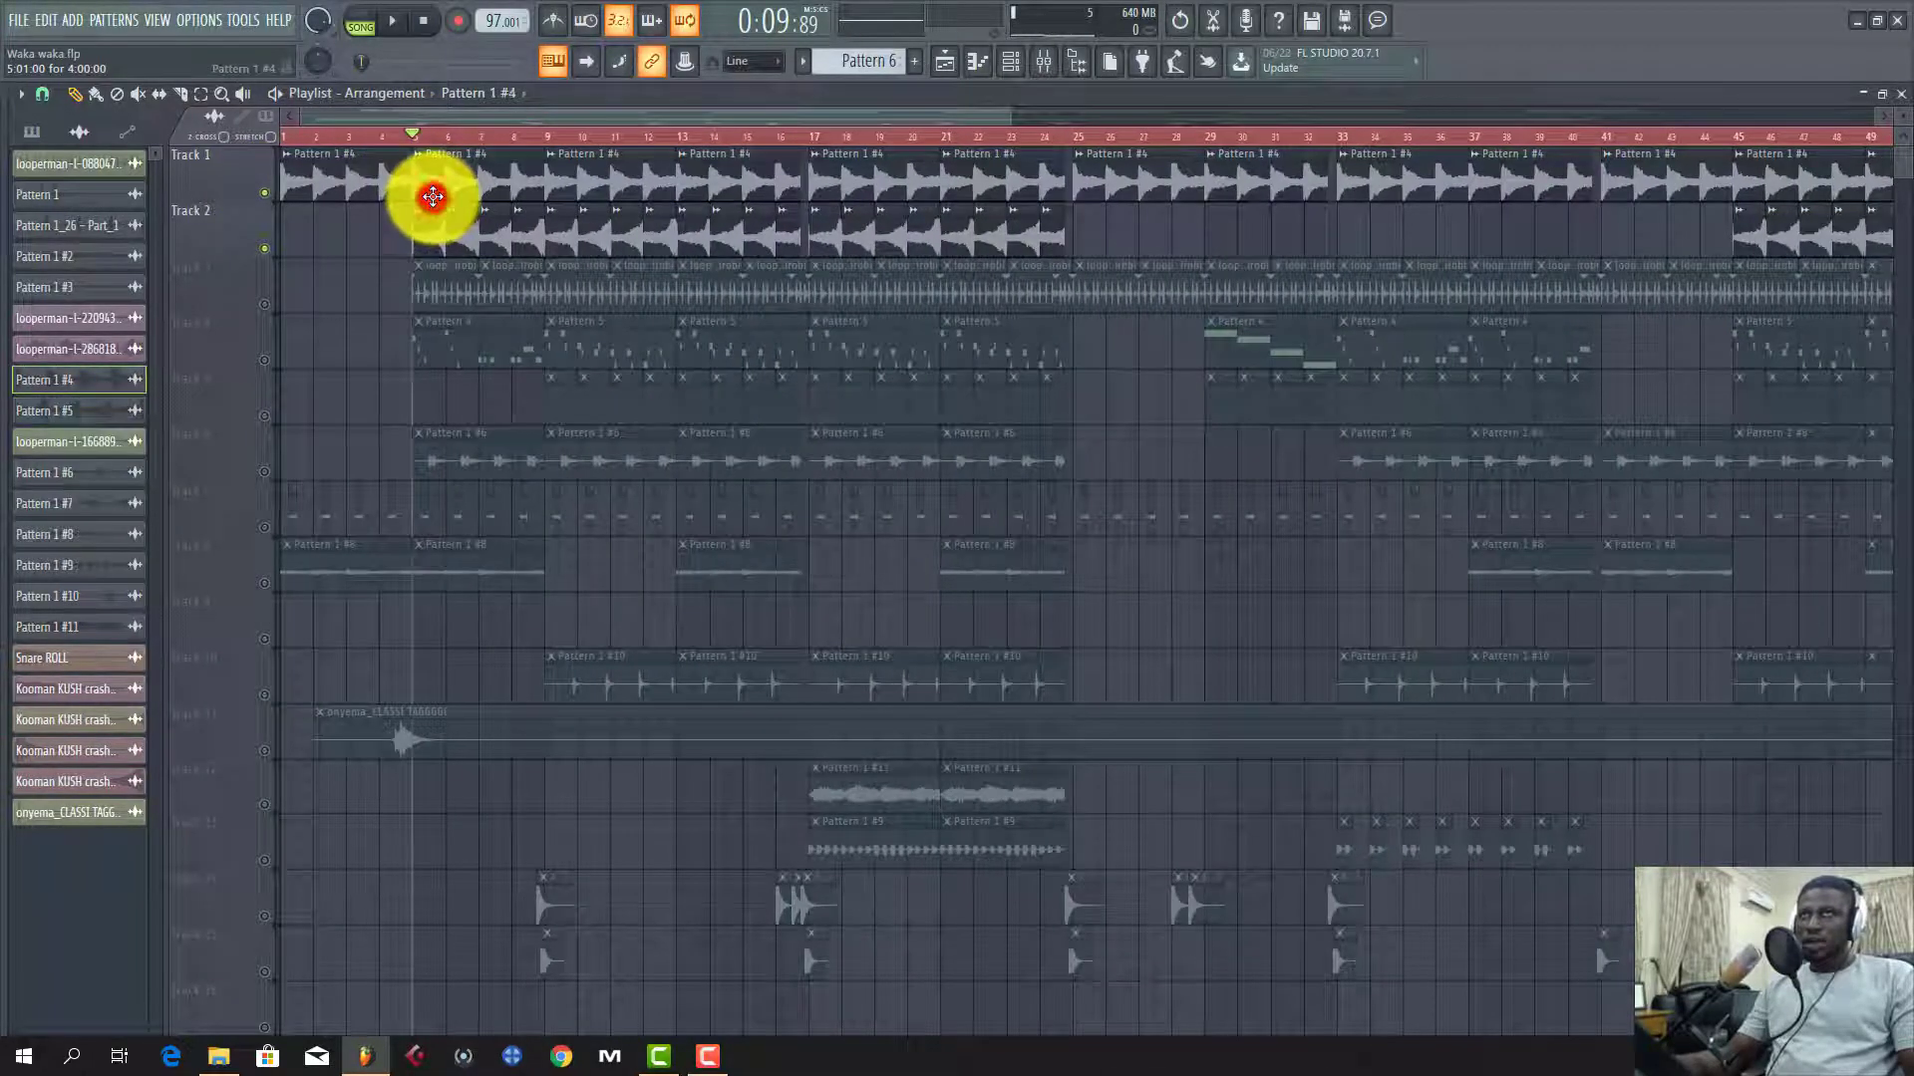
double_click(433, 196)
click(1016, 63)
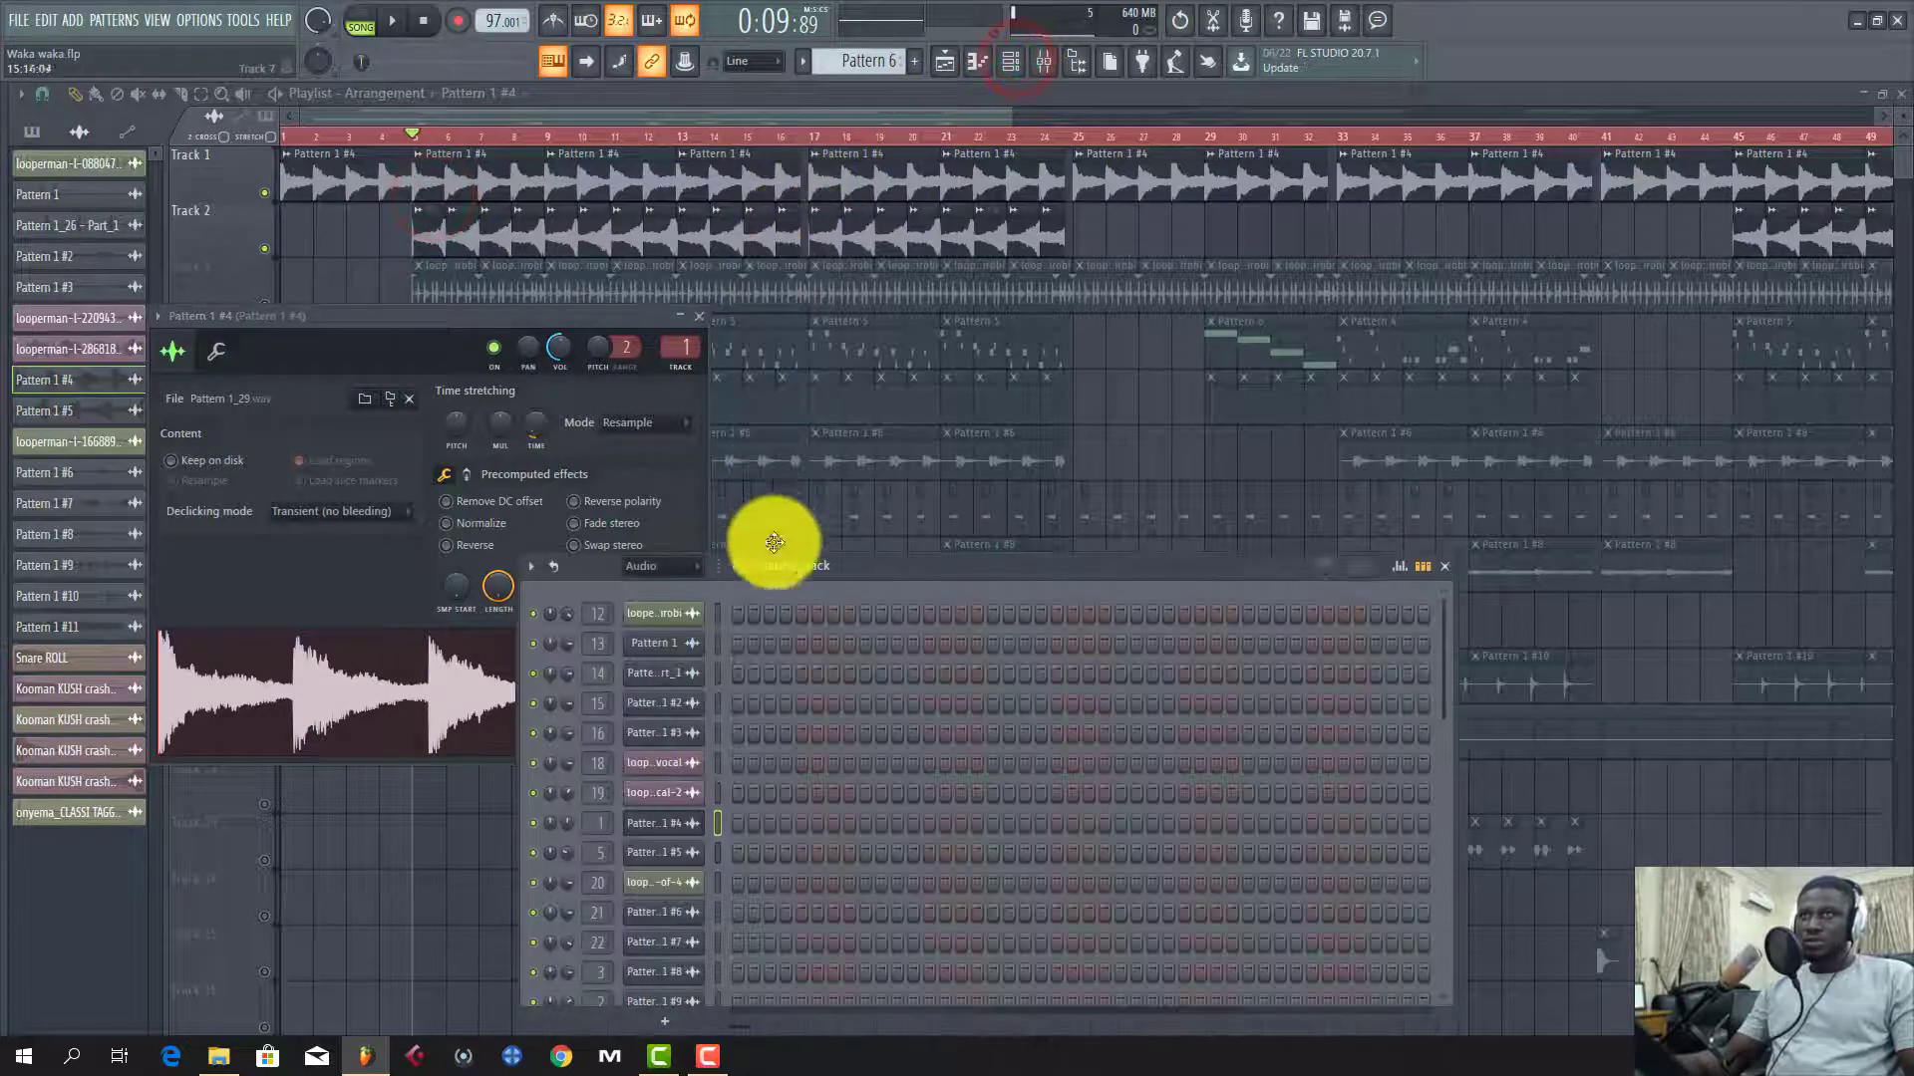
key(F4)
scroll(854, 62, up, 7)
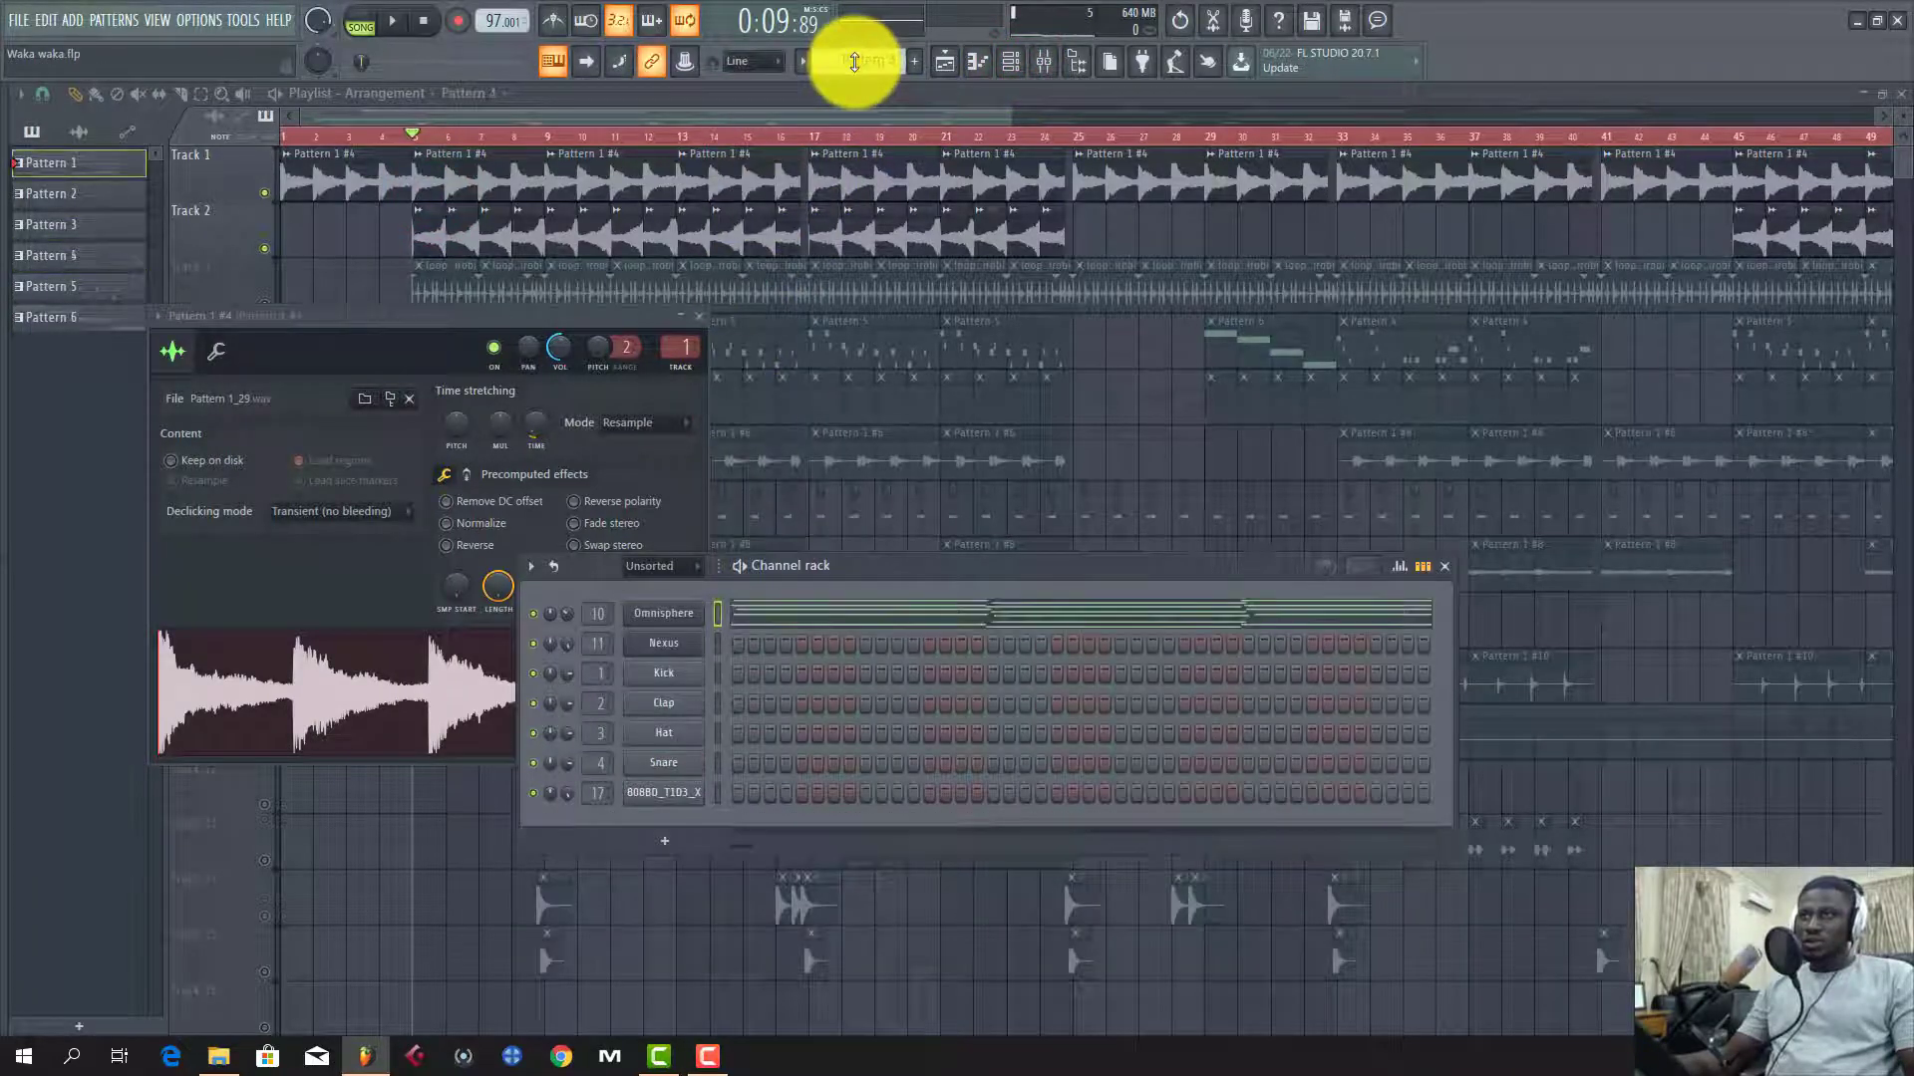
click(776, 632)
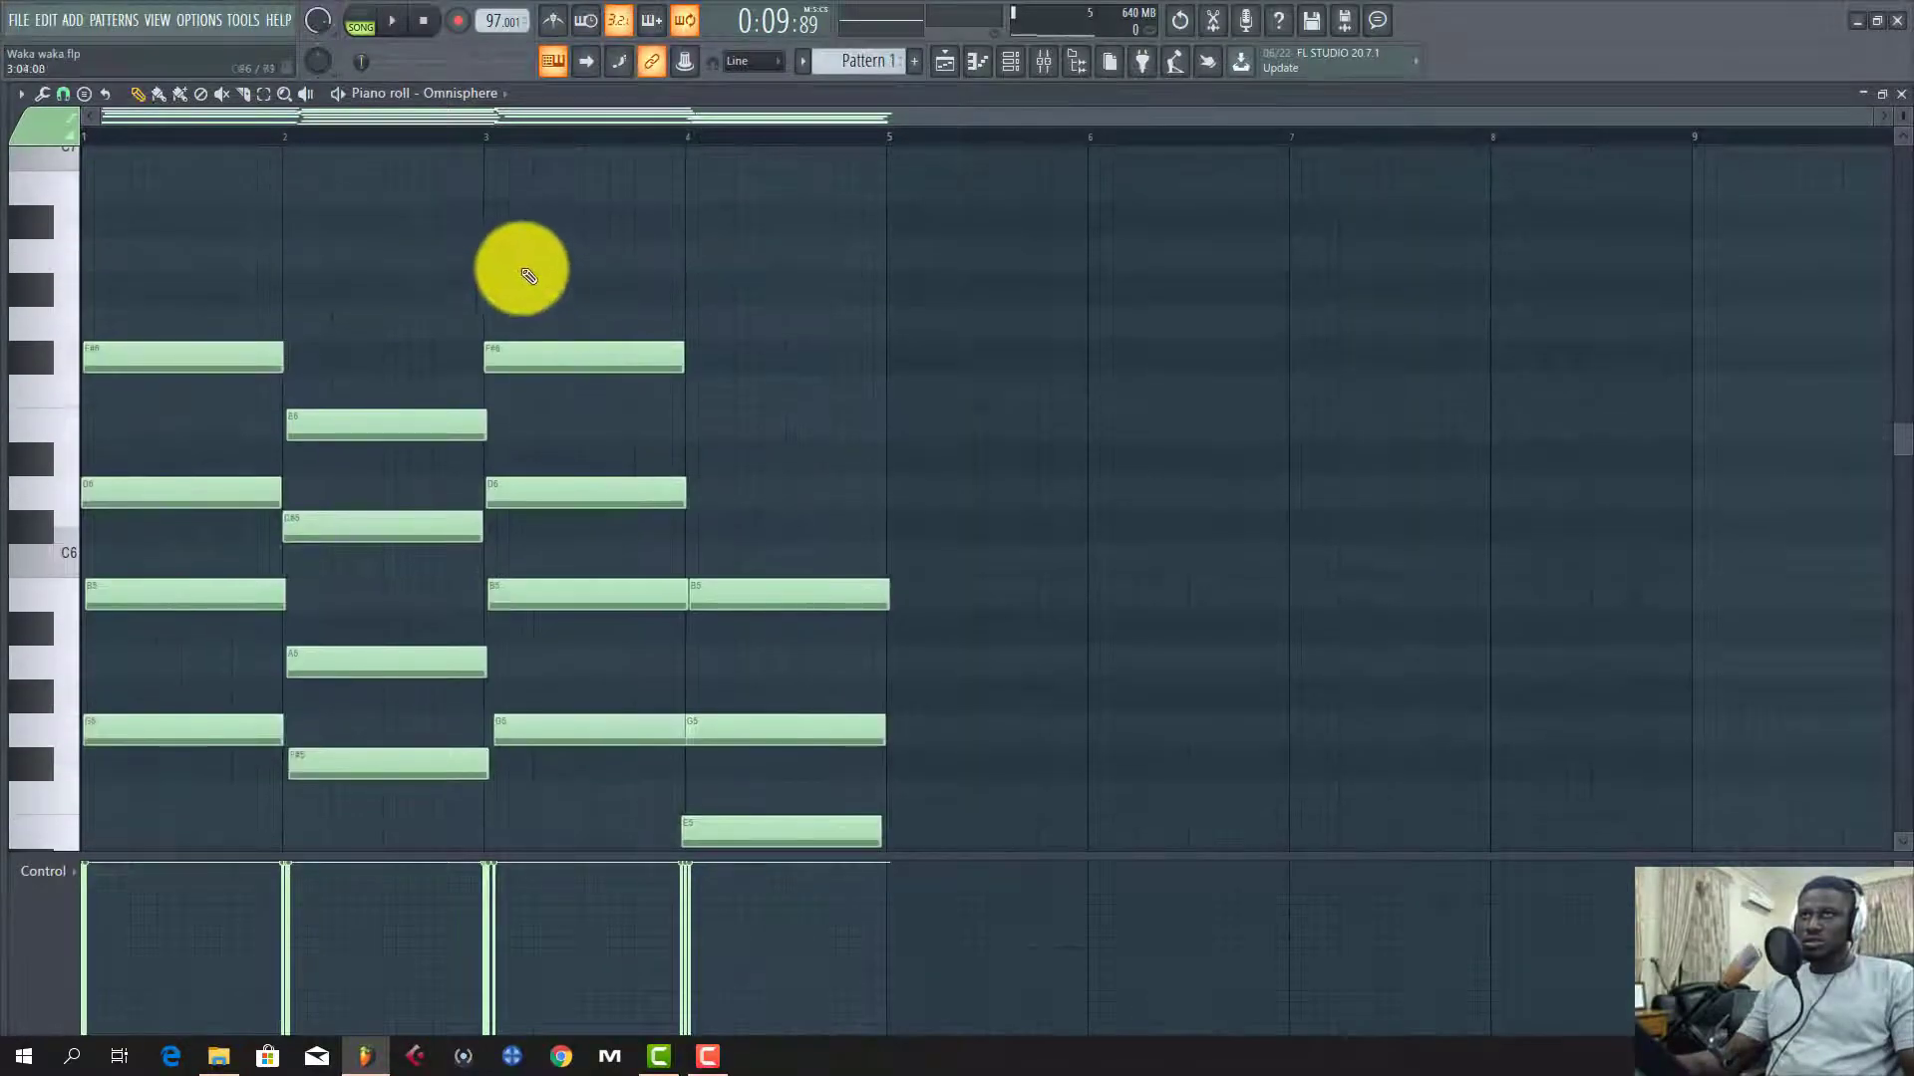
Step: Switch playback to pattern mode and play through the Omnisphere chords of Pattern 1
click(371, 20)
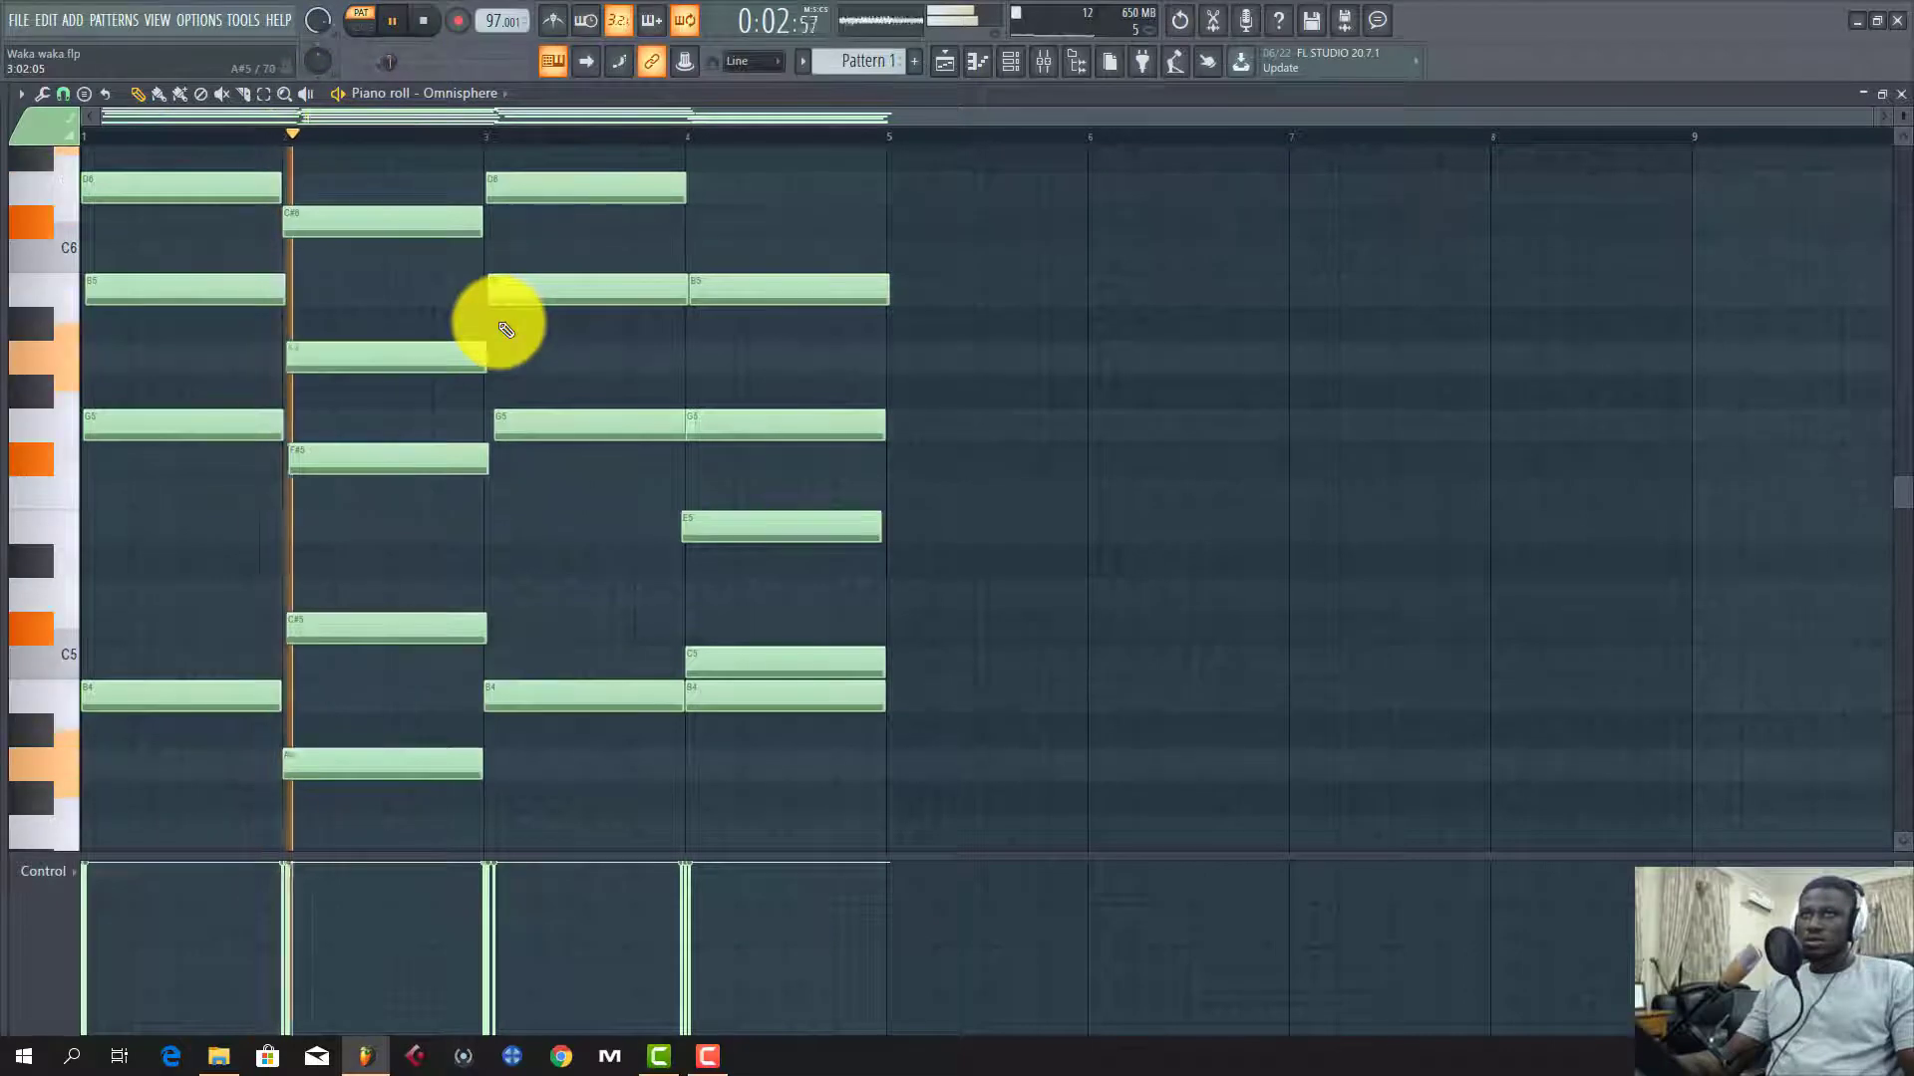
scroll(506, 329, down, 3)
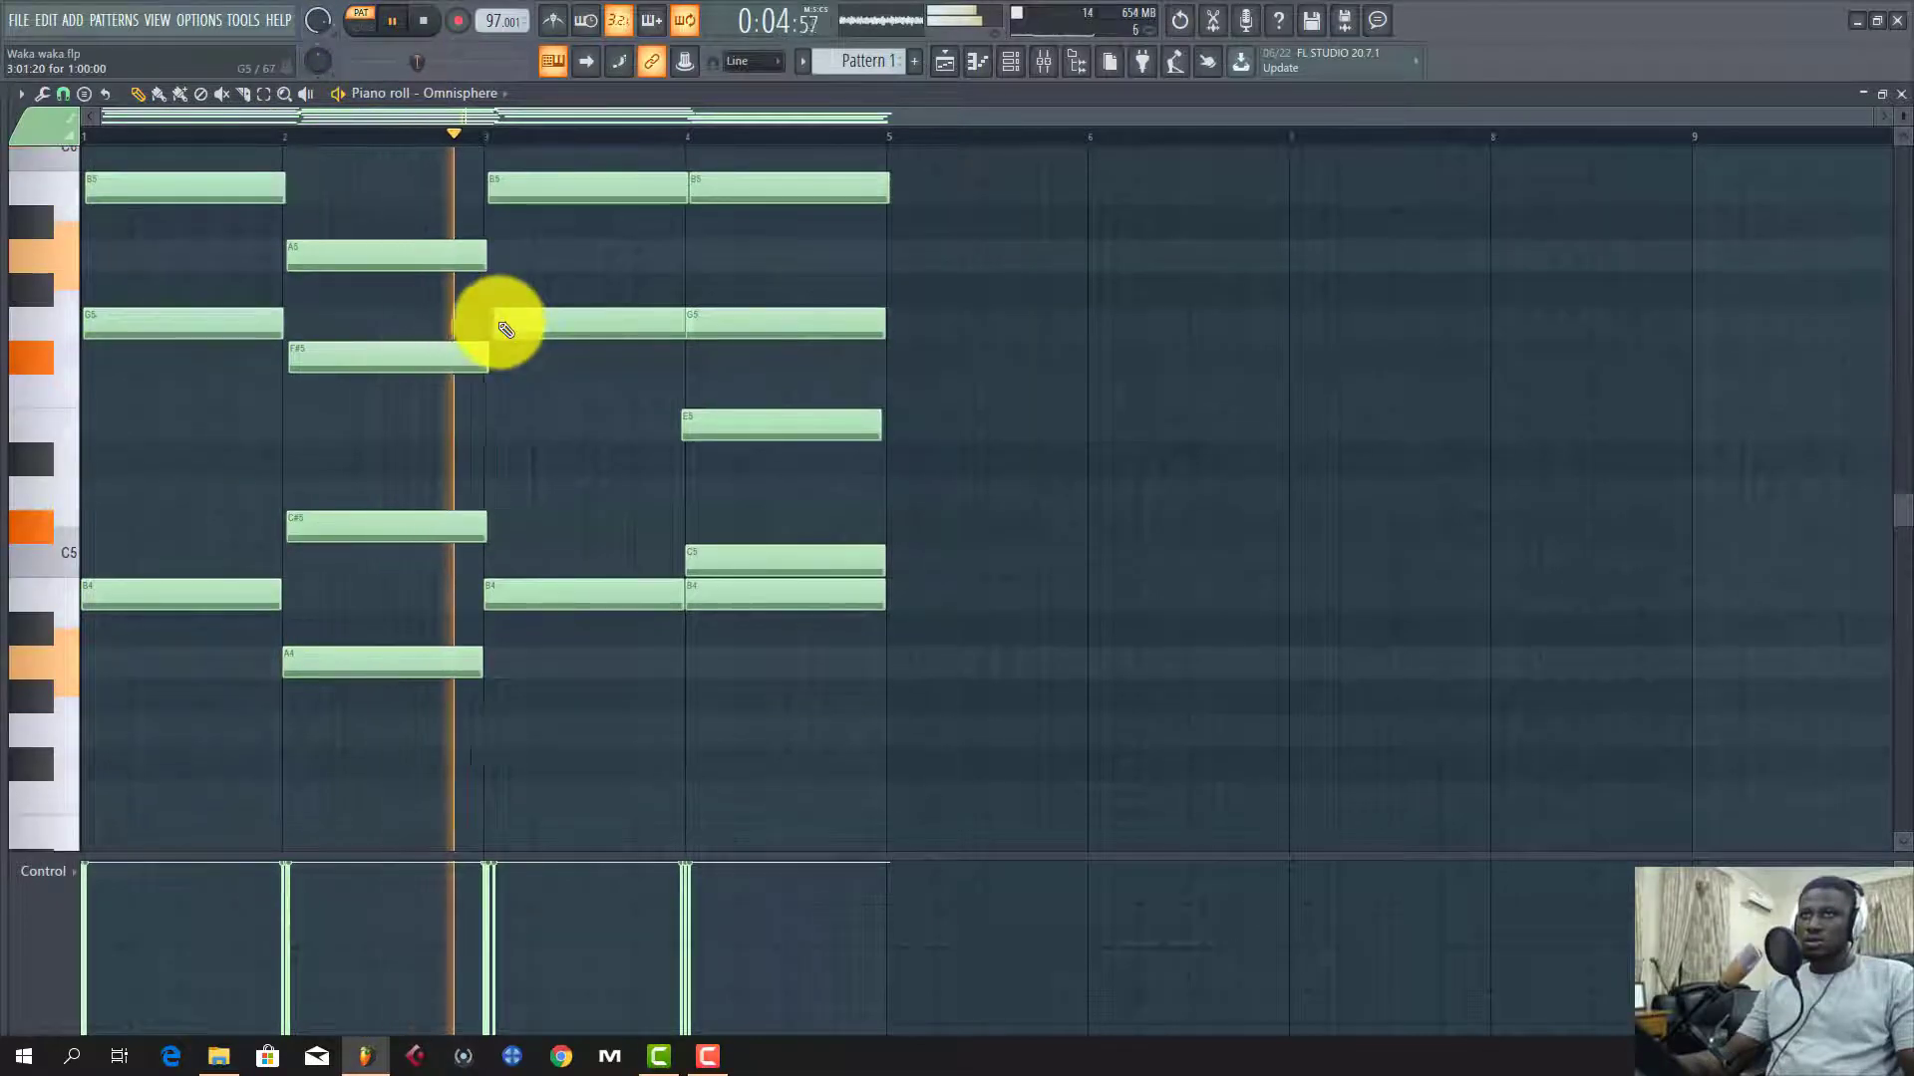
scroll(499, 322, up, 3)
scroll(680, 319, down, 3)
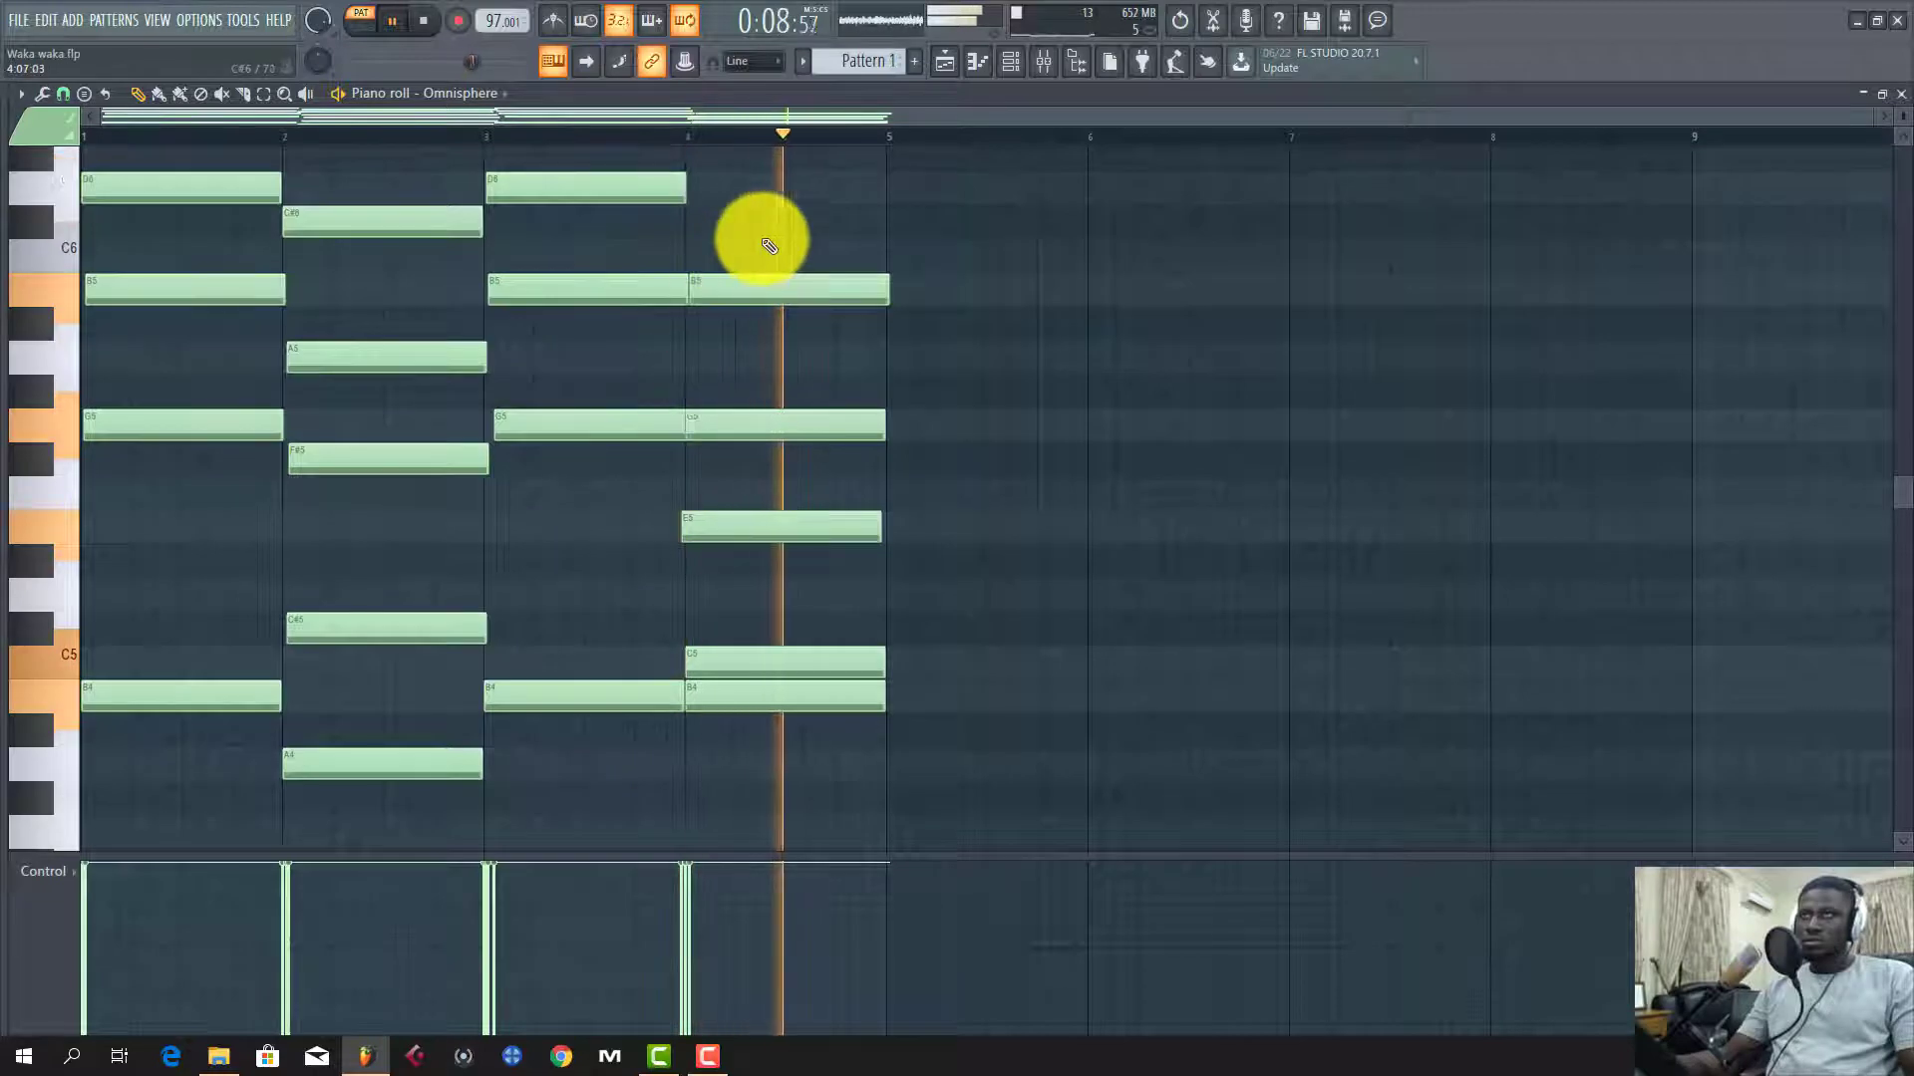
key(space)
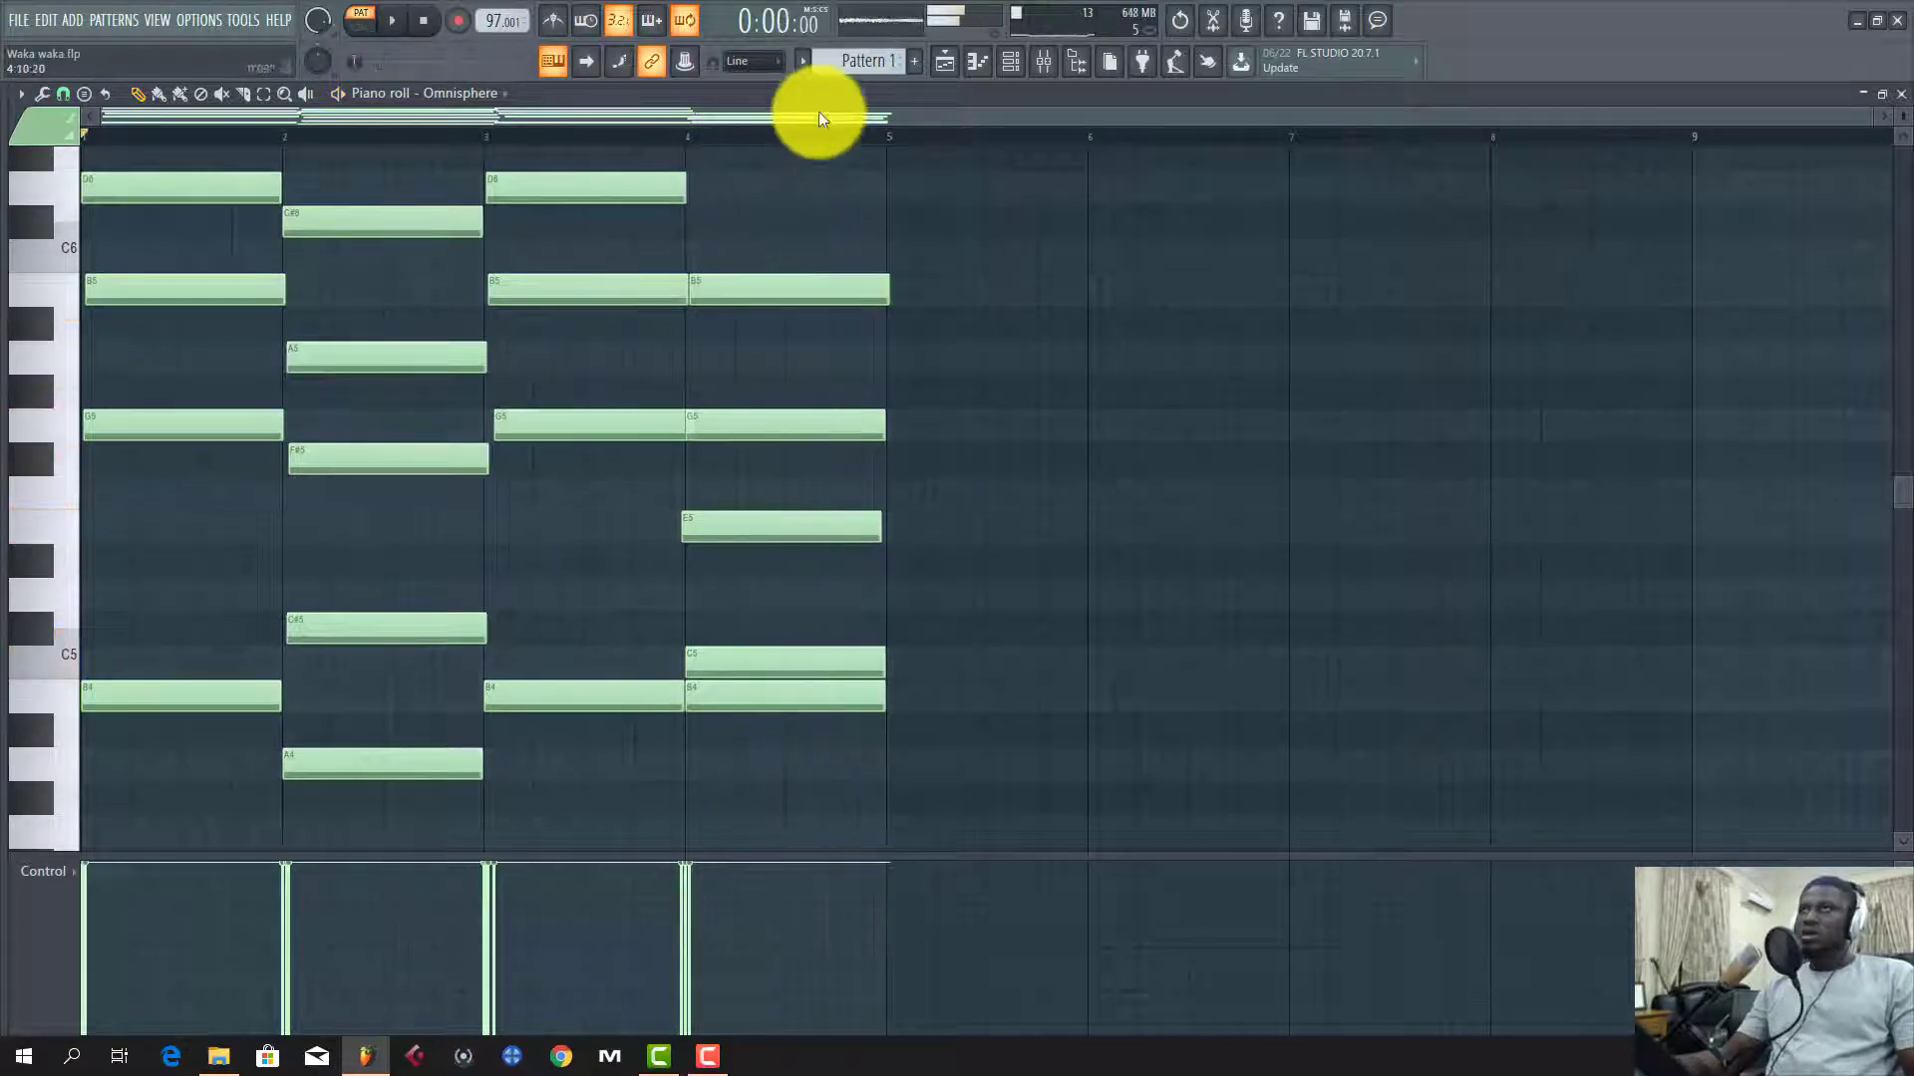
Step: Return to the playlist and examine the sample settings of the Pattern 1 #4 clip on Track 1
click(942, 66)
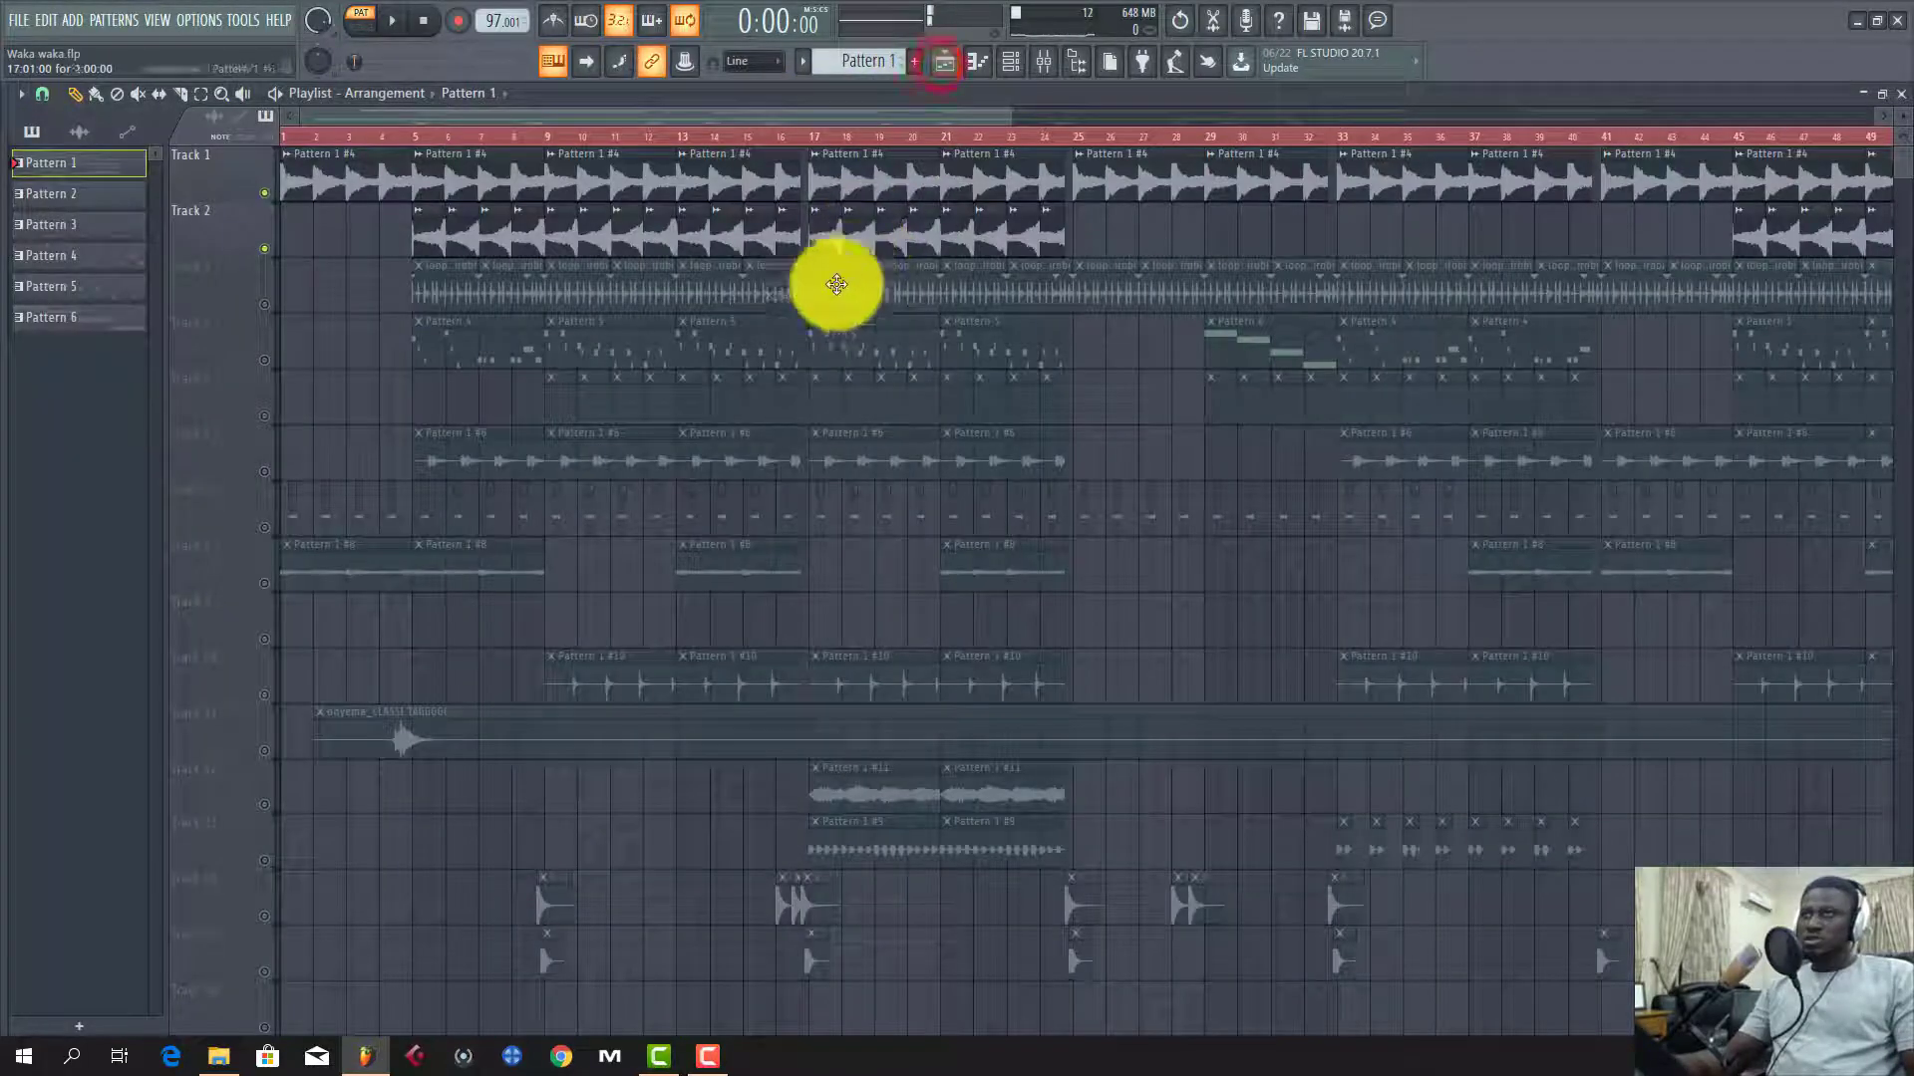
click(1013, 70)
click(1013, 70)
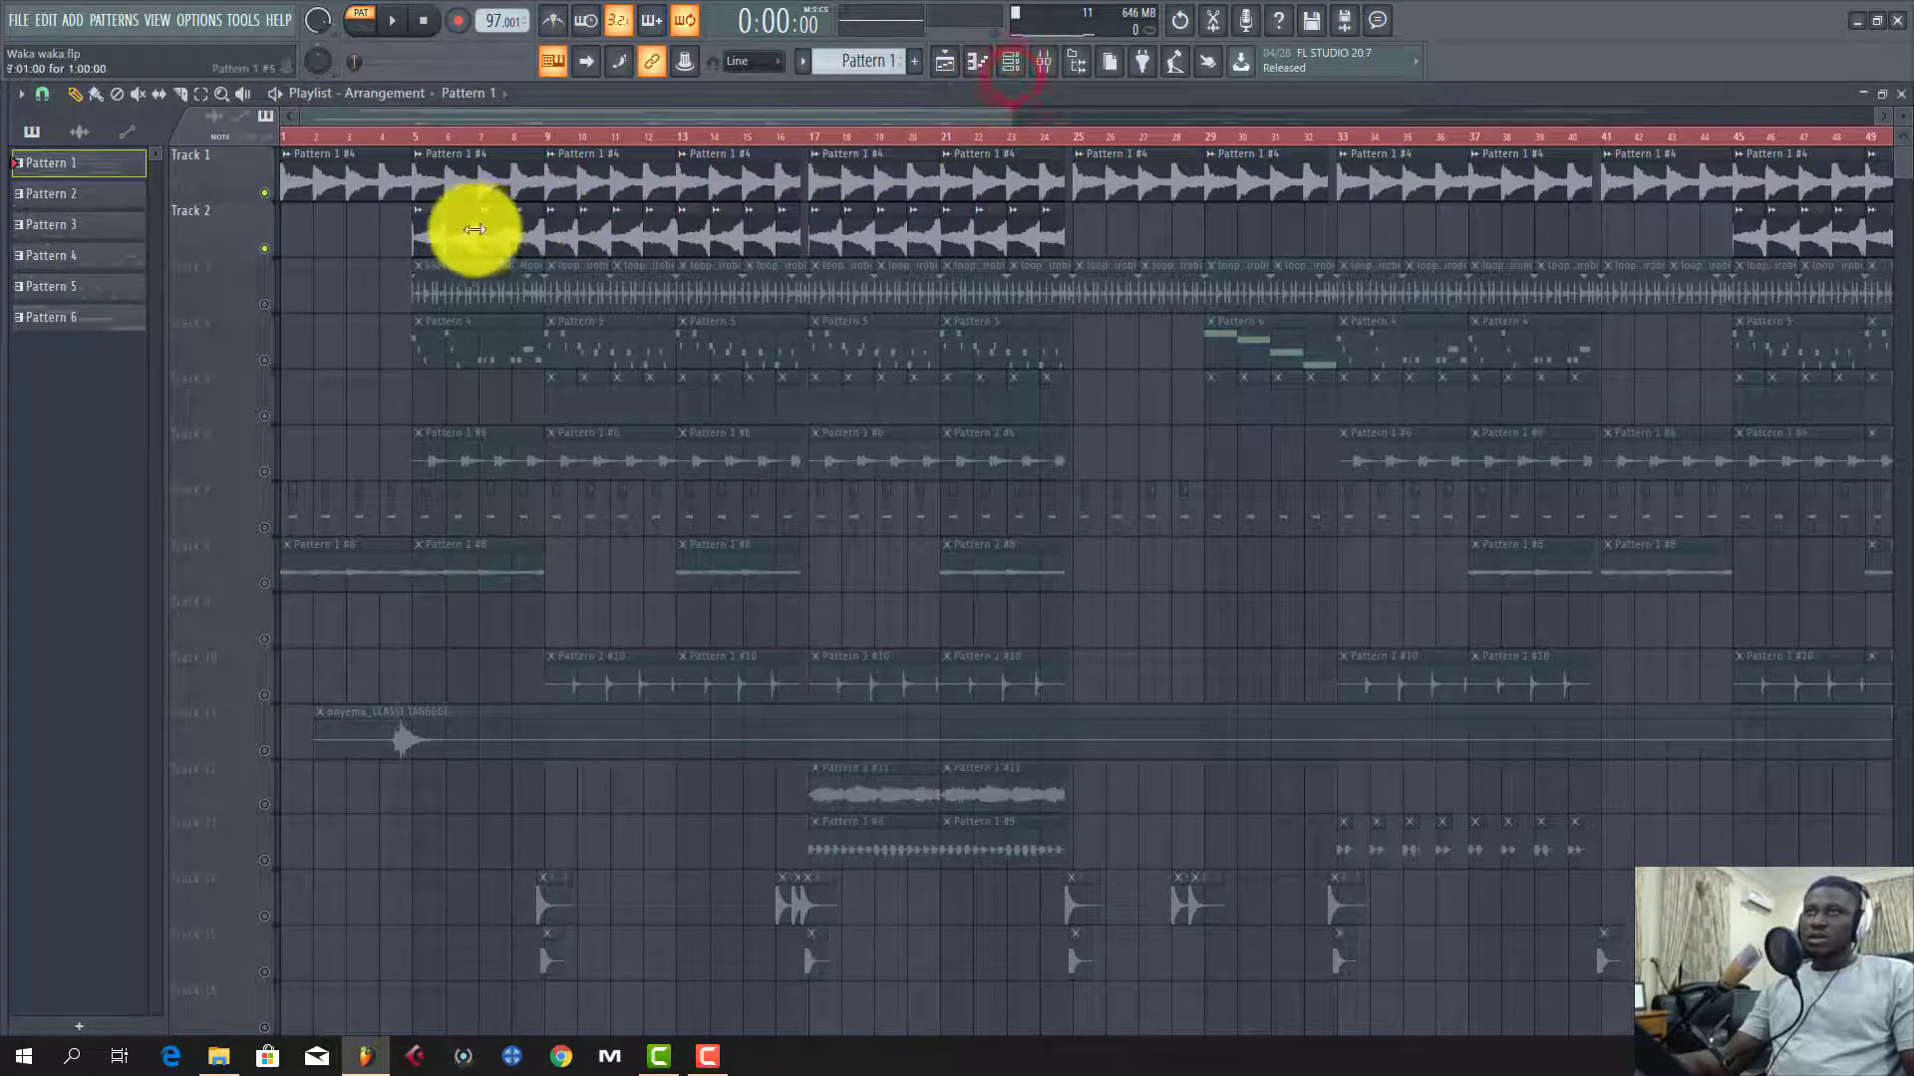
double_click(490, 165)
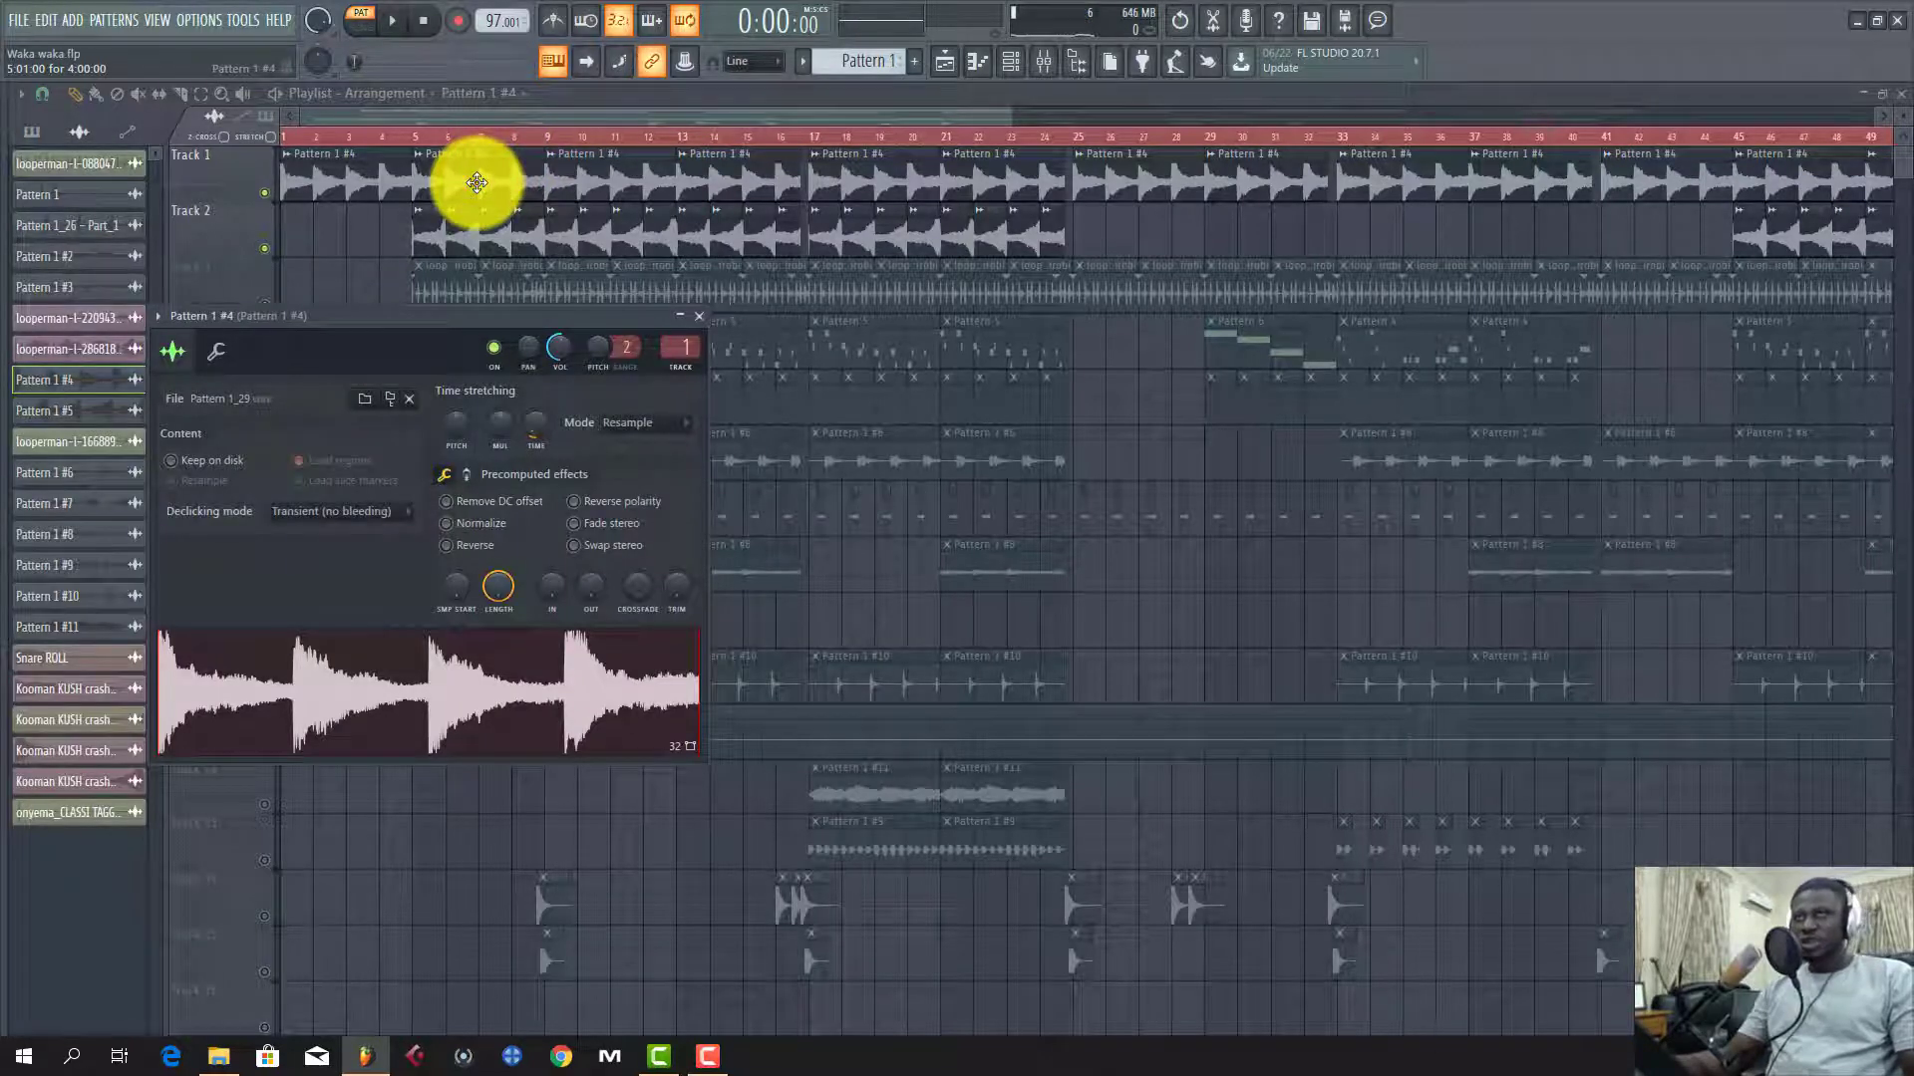
click(477, 182)
drag(477, 182, 384, 149)
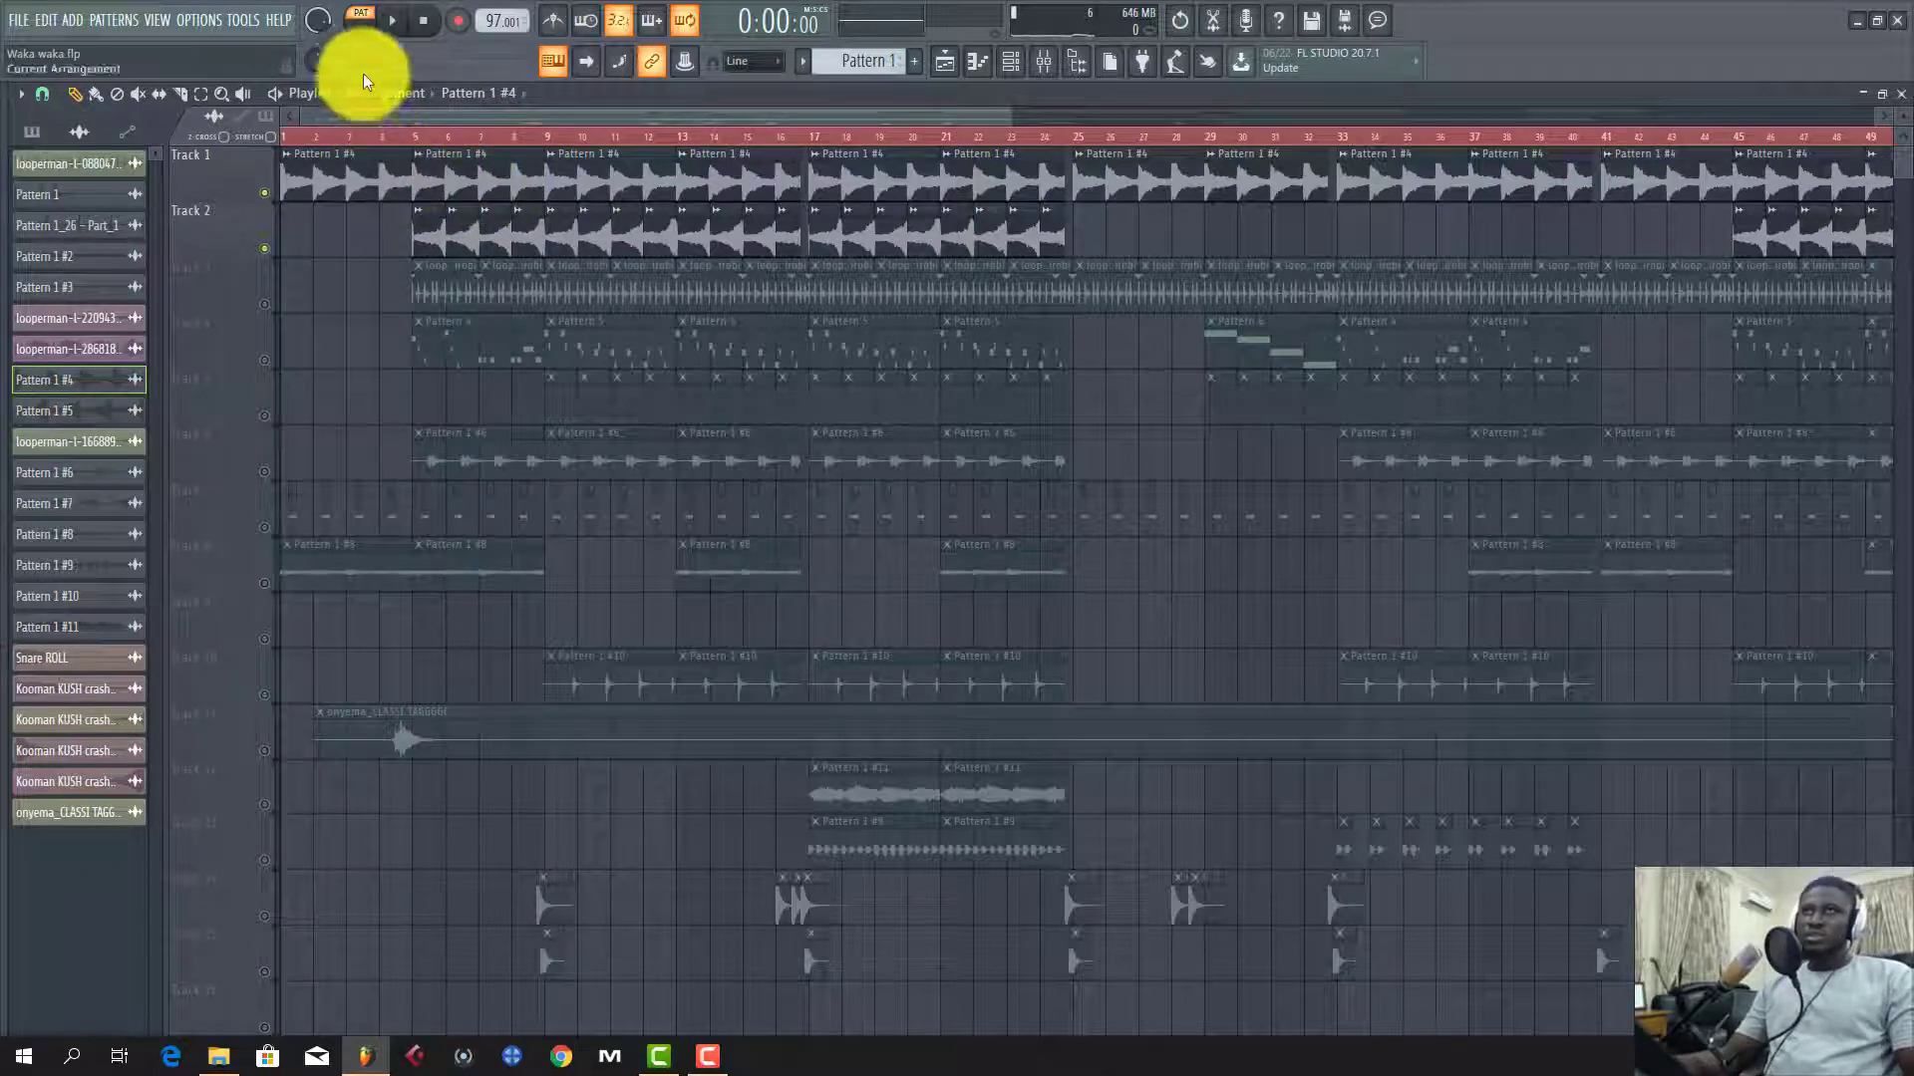
double_click(331, 186)
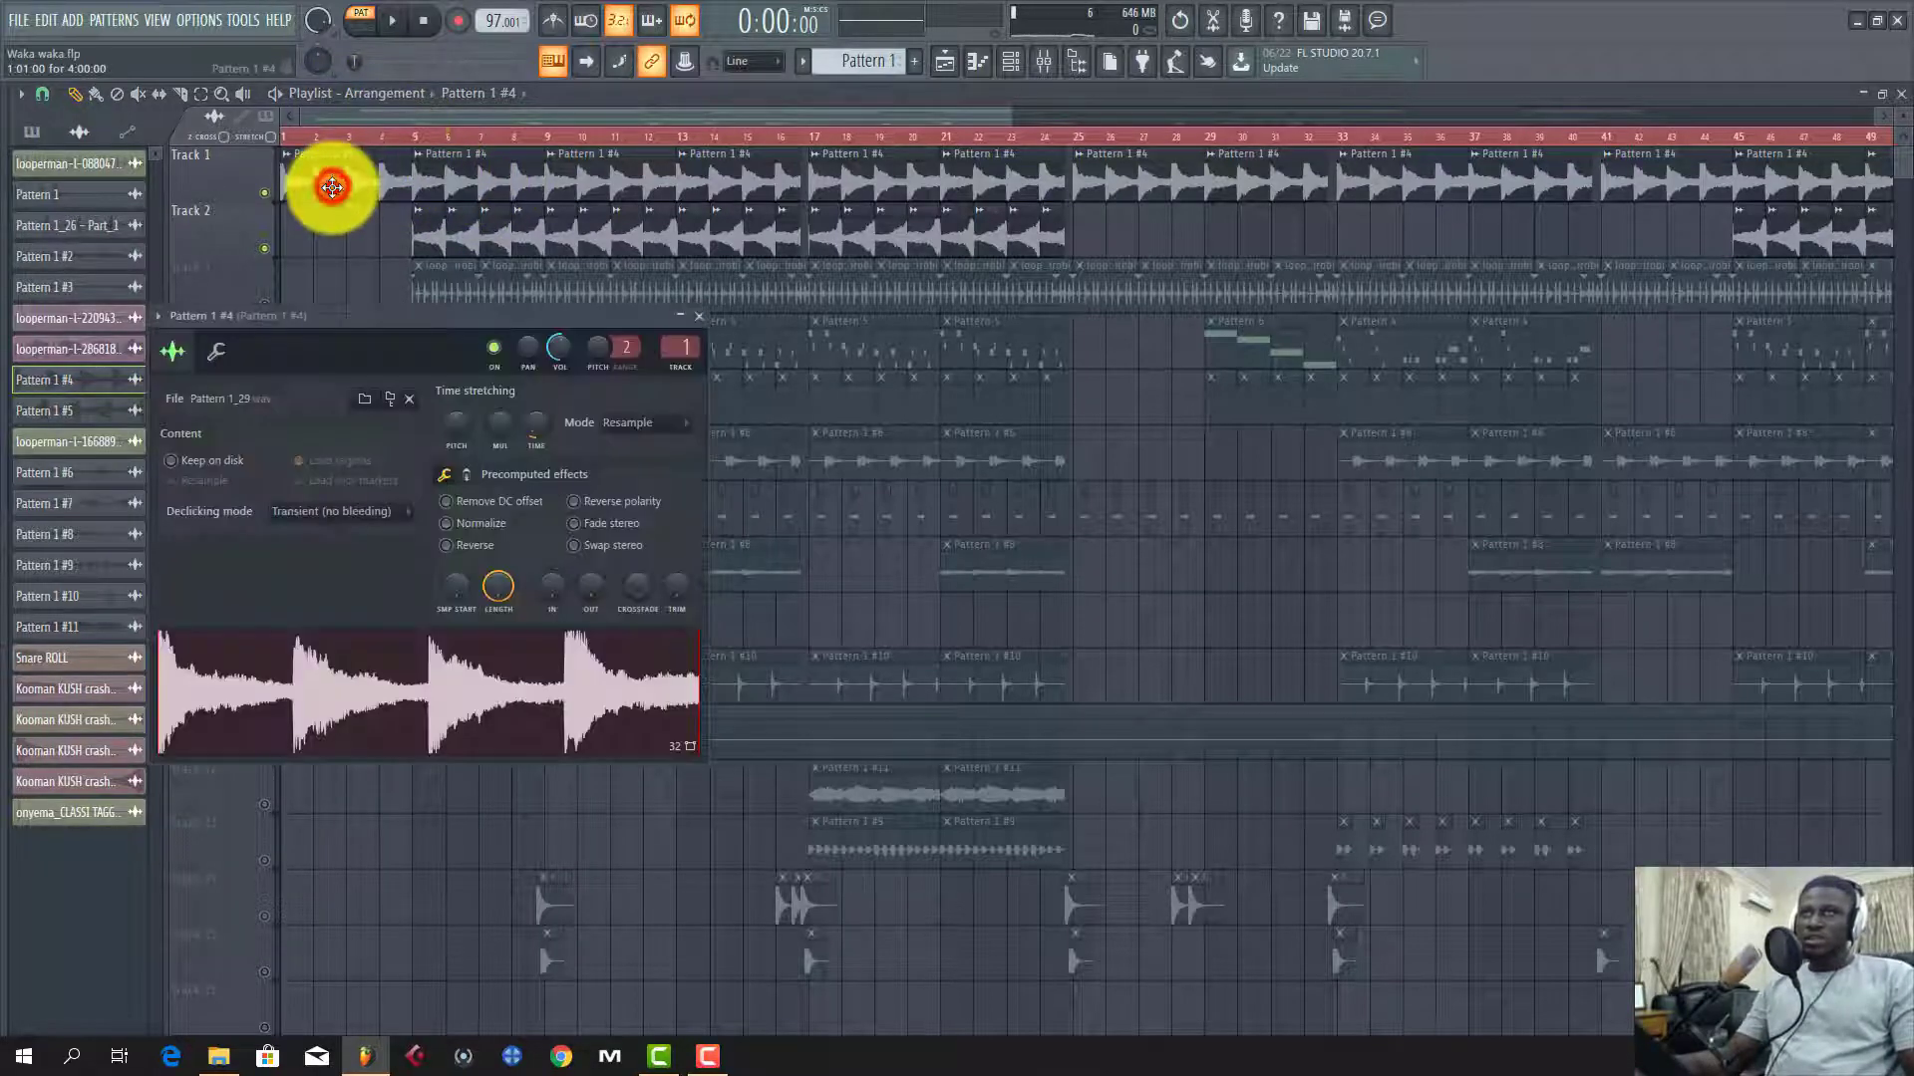
Step: Place a Pattern 1 #4 clip at the start of Track 2 and delete it again
mouse_move(322, 188)
mouse_down()
mouse_move(290, 170)
mouse_move(271, 75)
mouse_move(310, 157)
mouse_move(299, 140)
mouse_move(282, 187)
mouse_move(296, 149)
mouse_move(283, 171)
mouse_move(318, 188)
mouse_move(298, 212)
mouse_up()
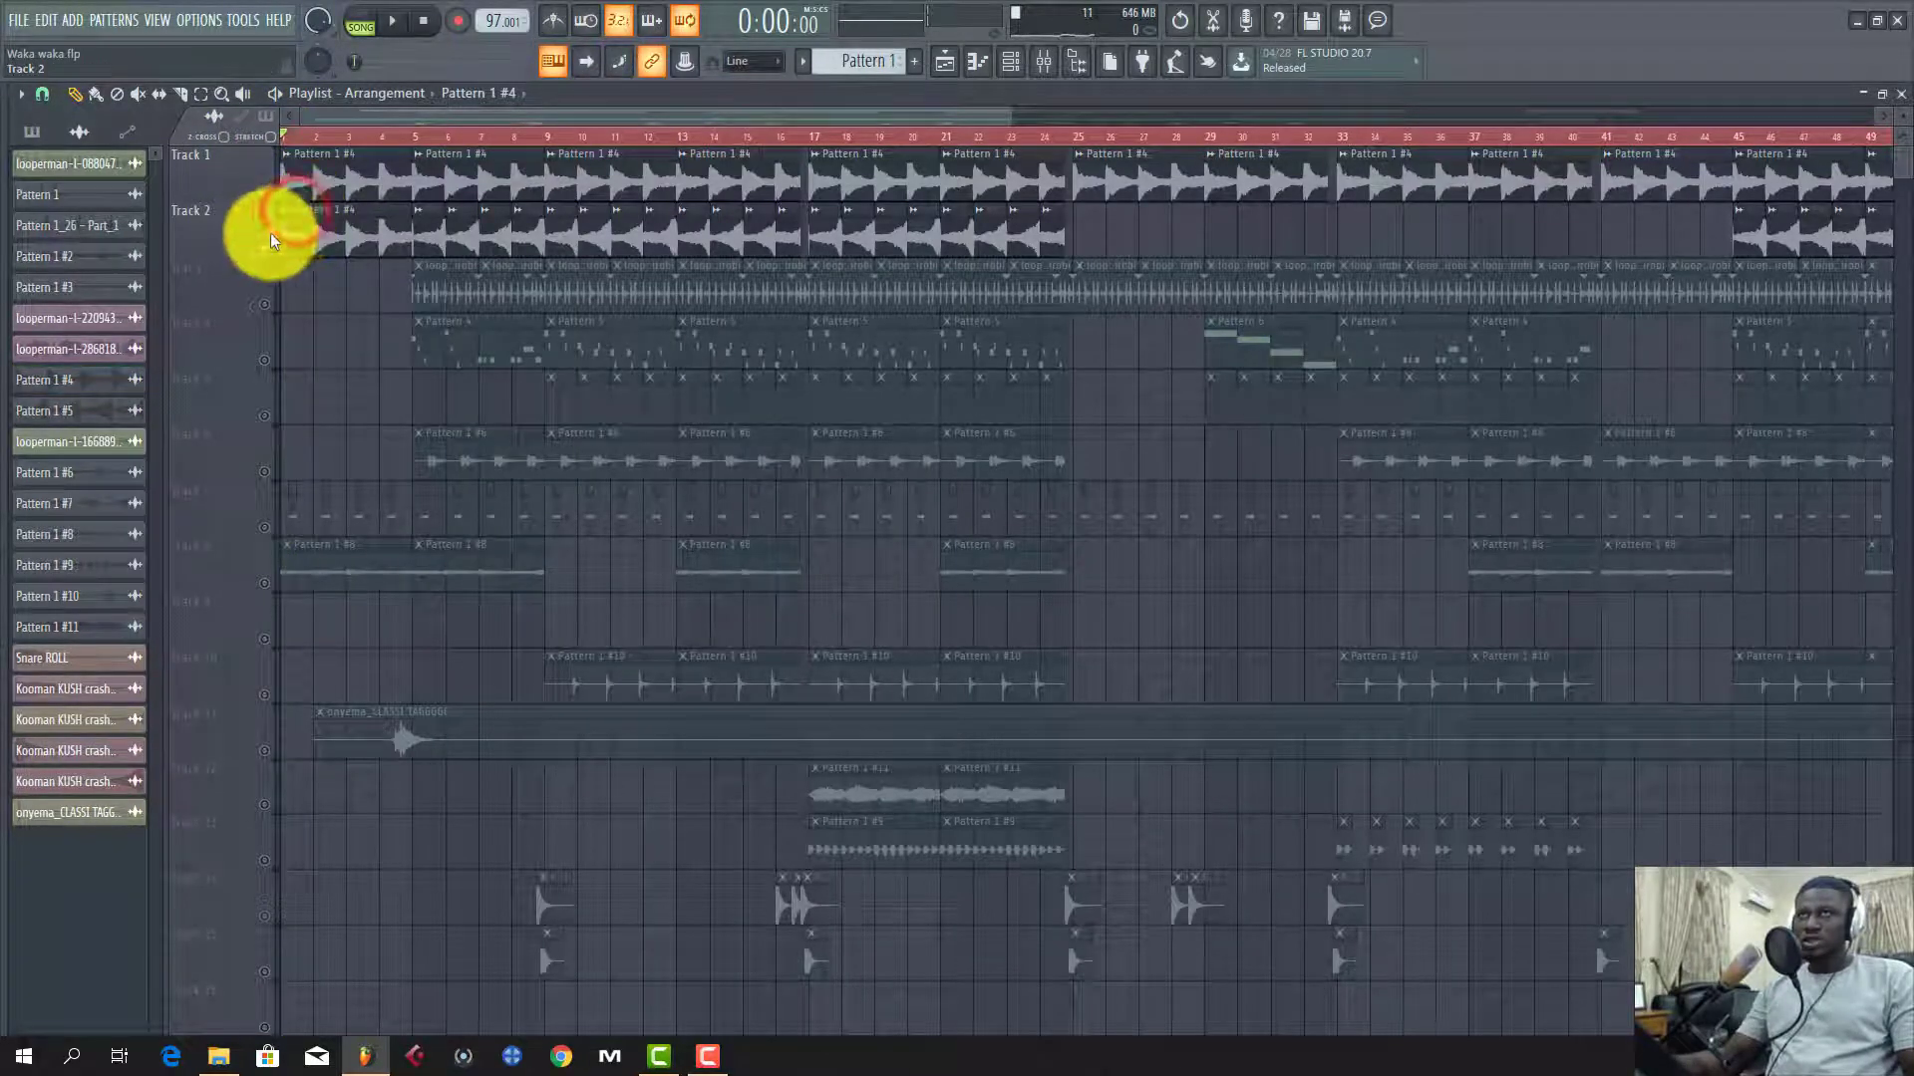
right_click(269, 235)
click(340, 185)
right_click(337, 237)
Step: Open the Pattern 1 #4 sample settings and mixer track, and inspect its Fruity parametric EQ 2 curve
double_click(337, 187)
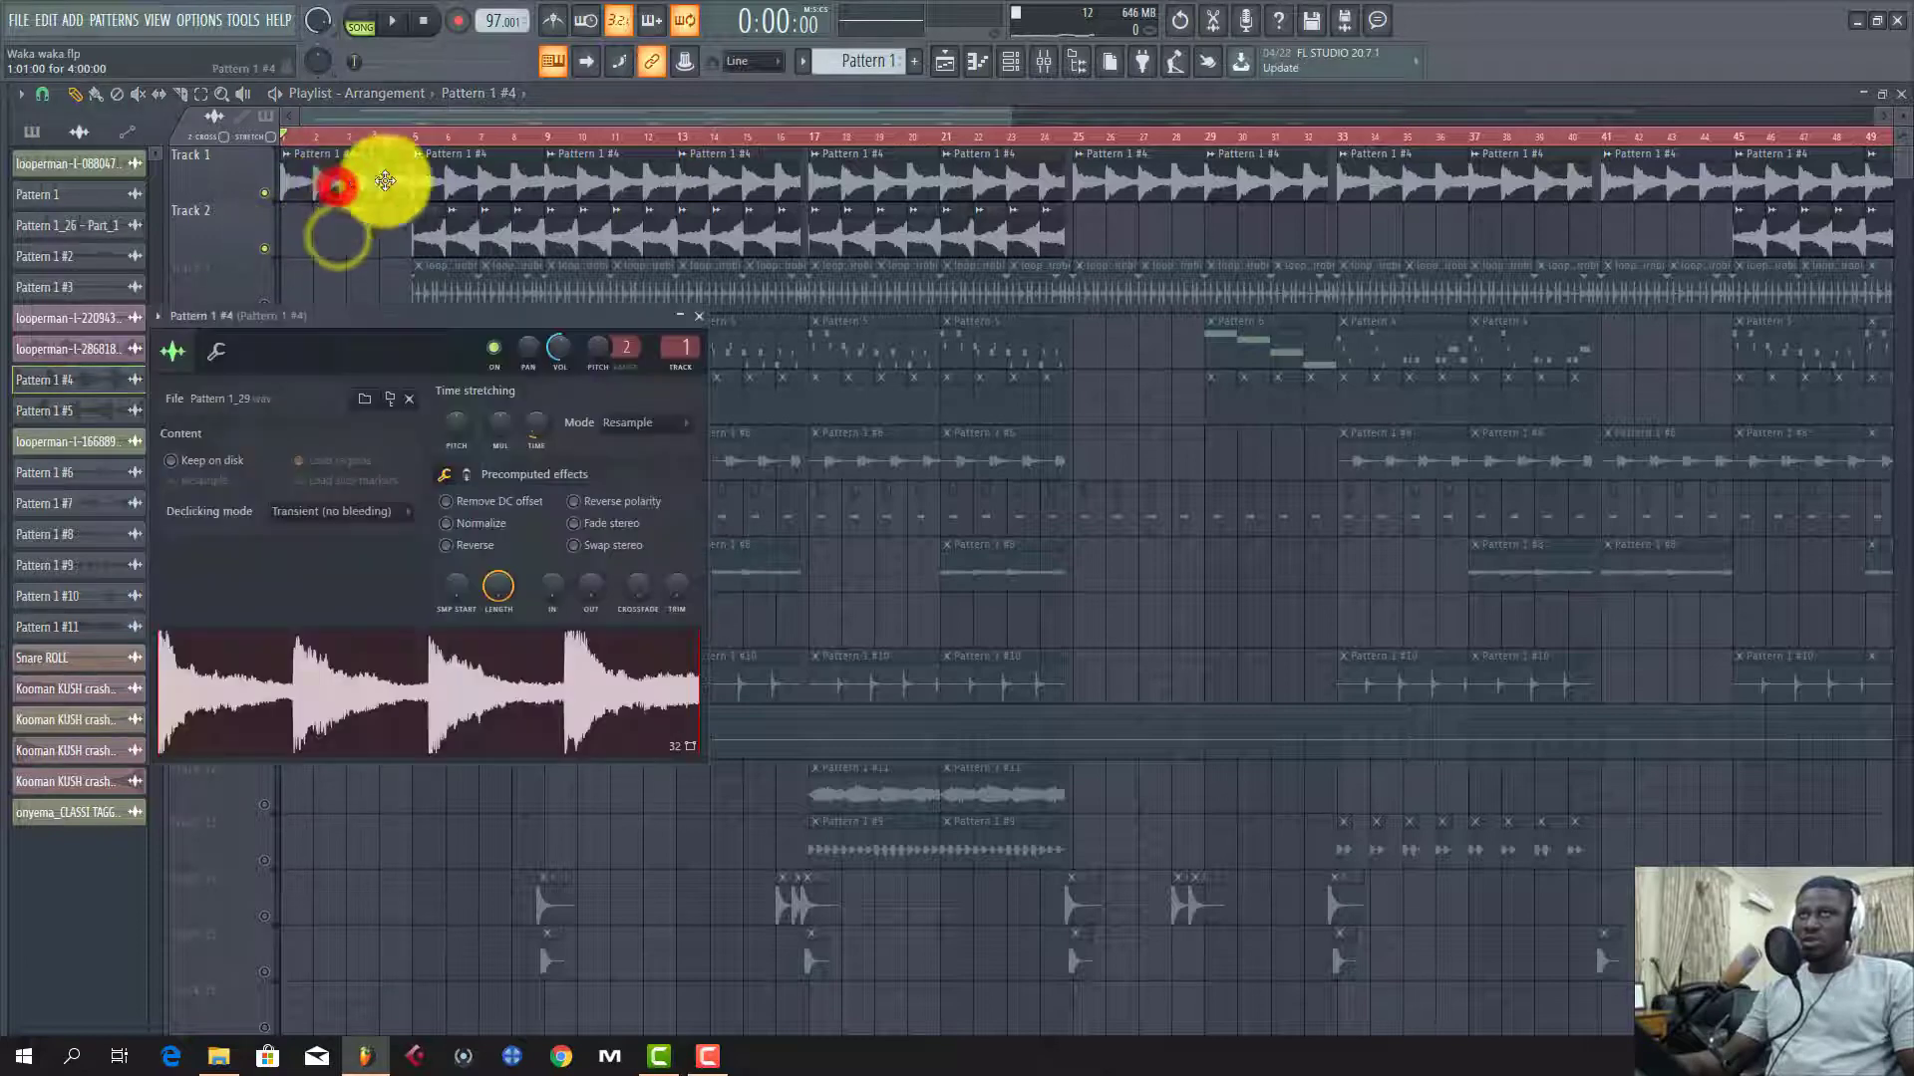
click(1043, 61)
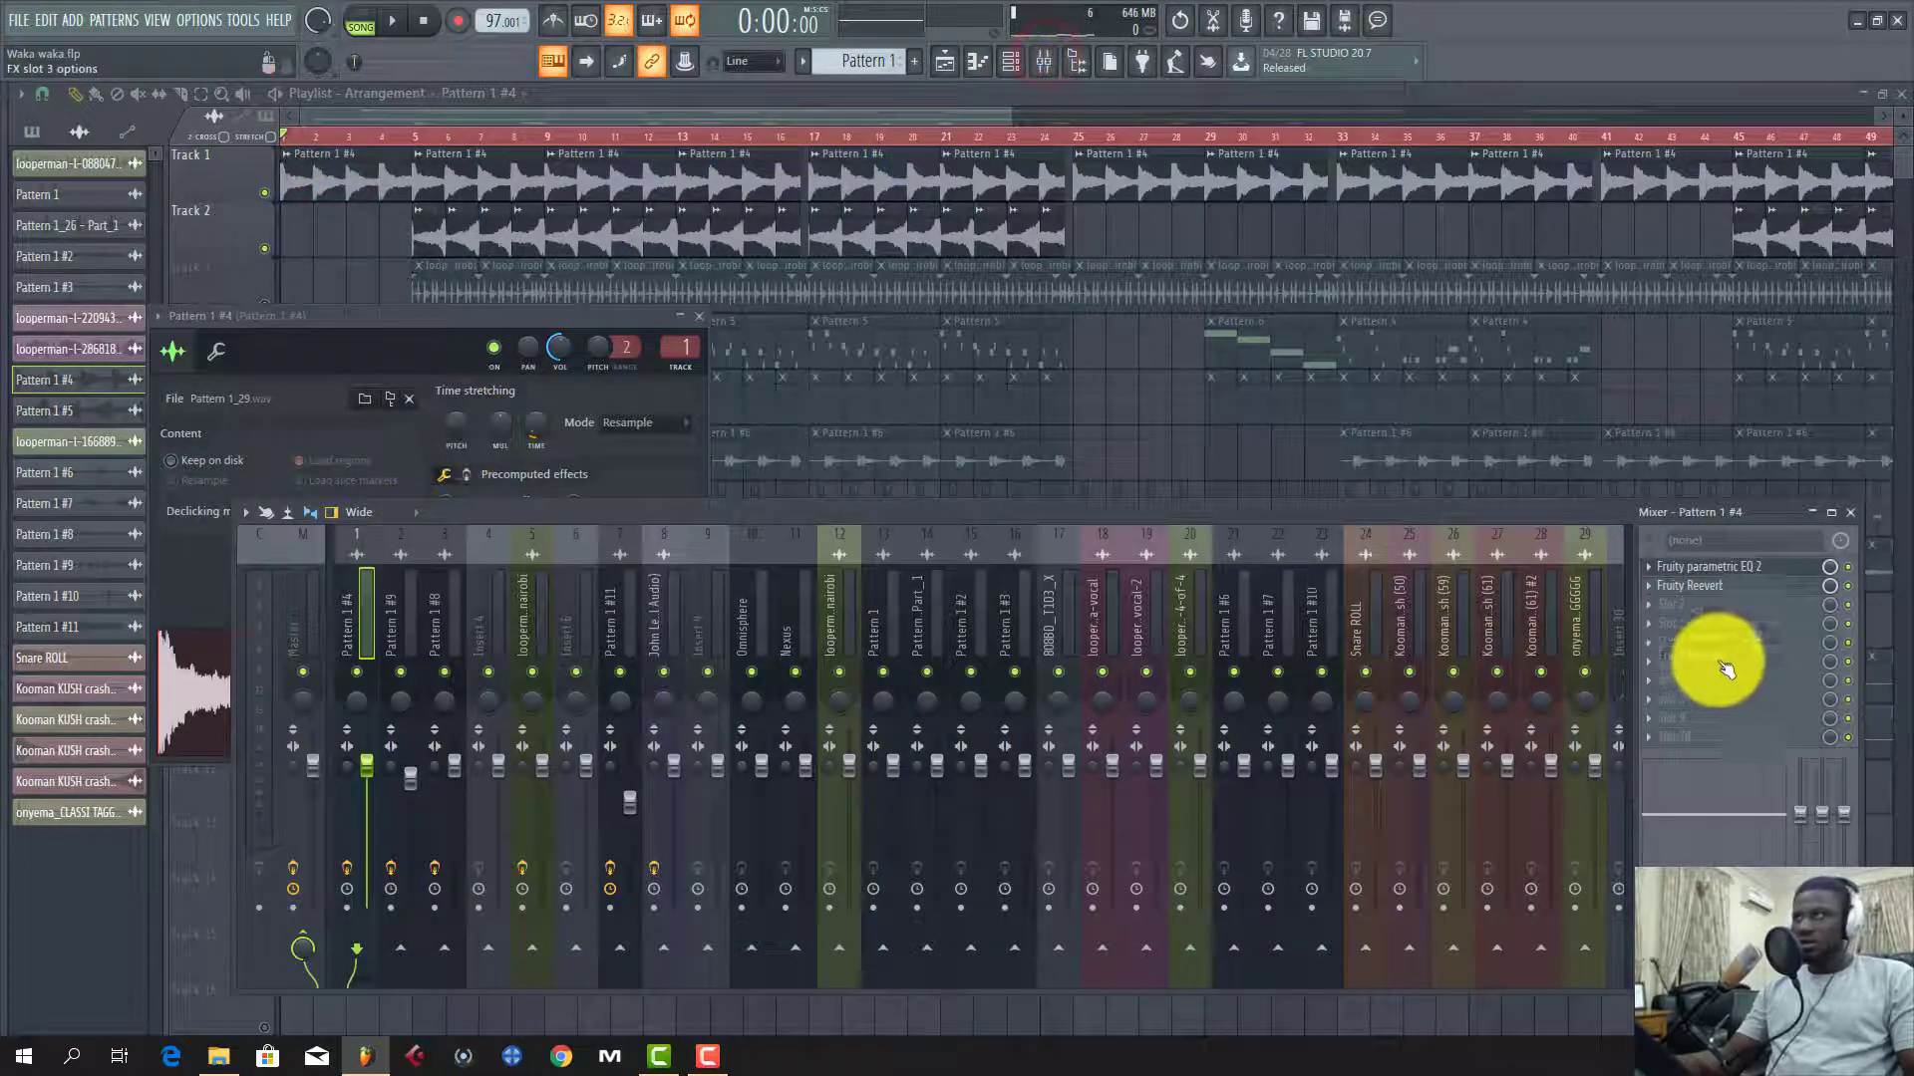
click(1737, 570)
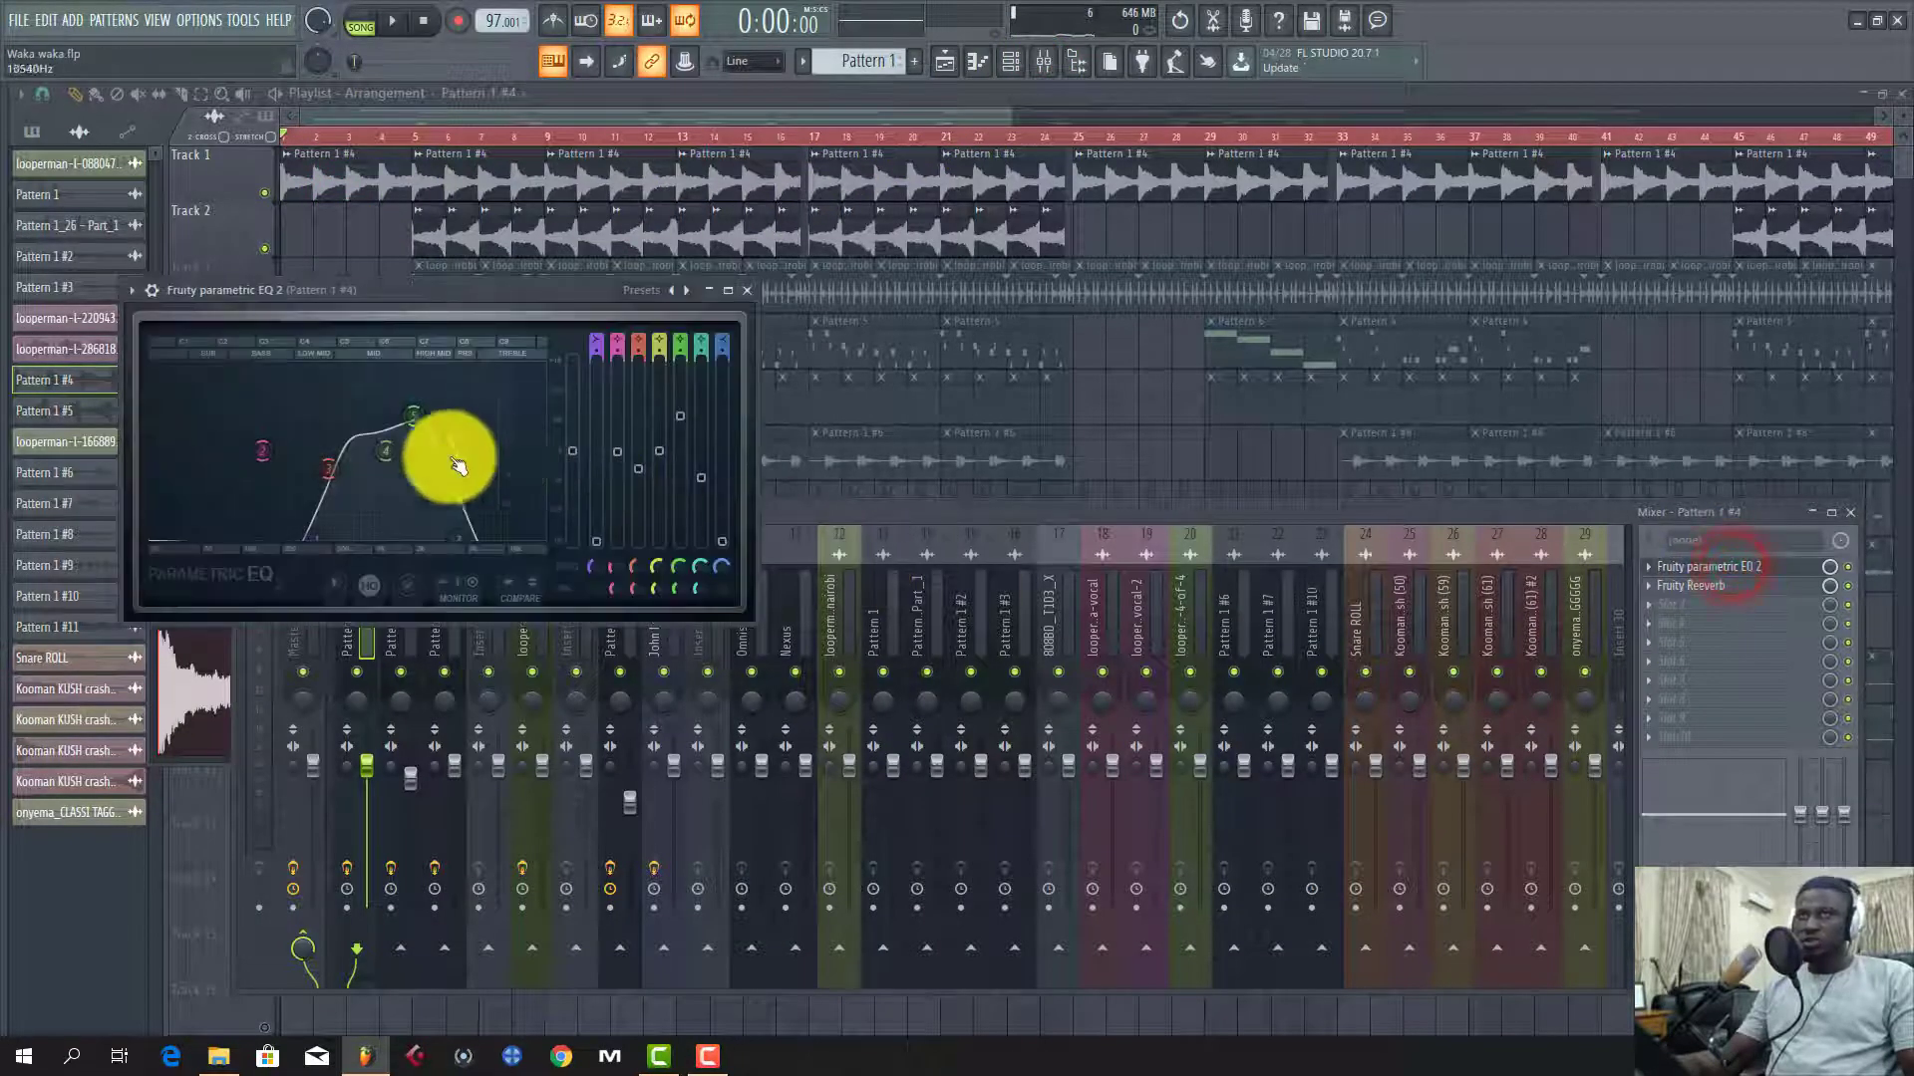
click(1860, 583)
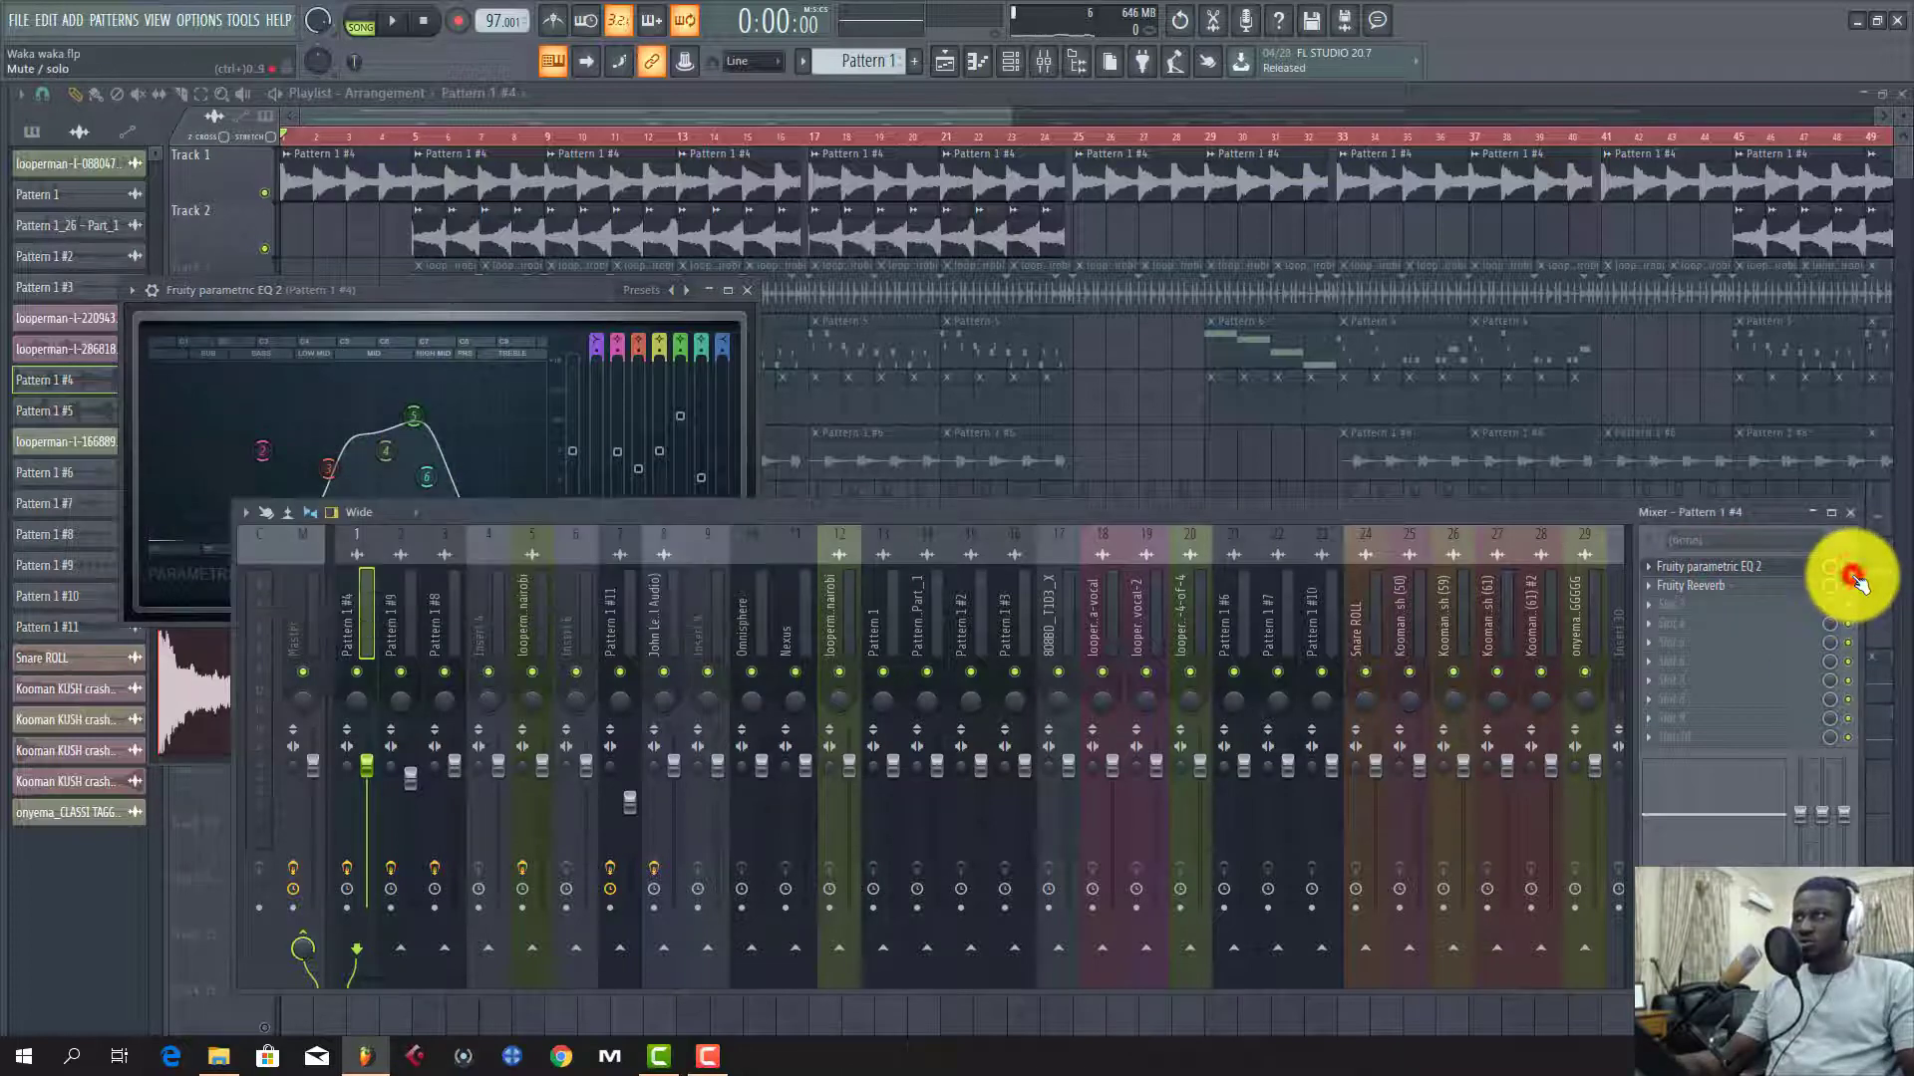
key(space)
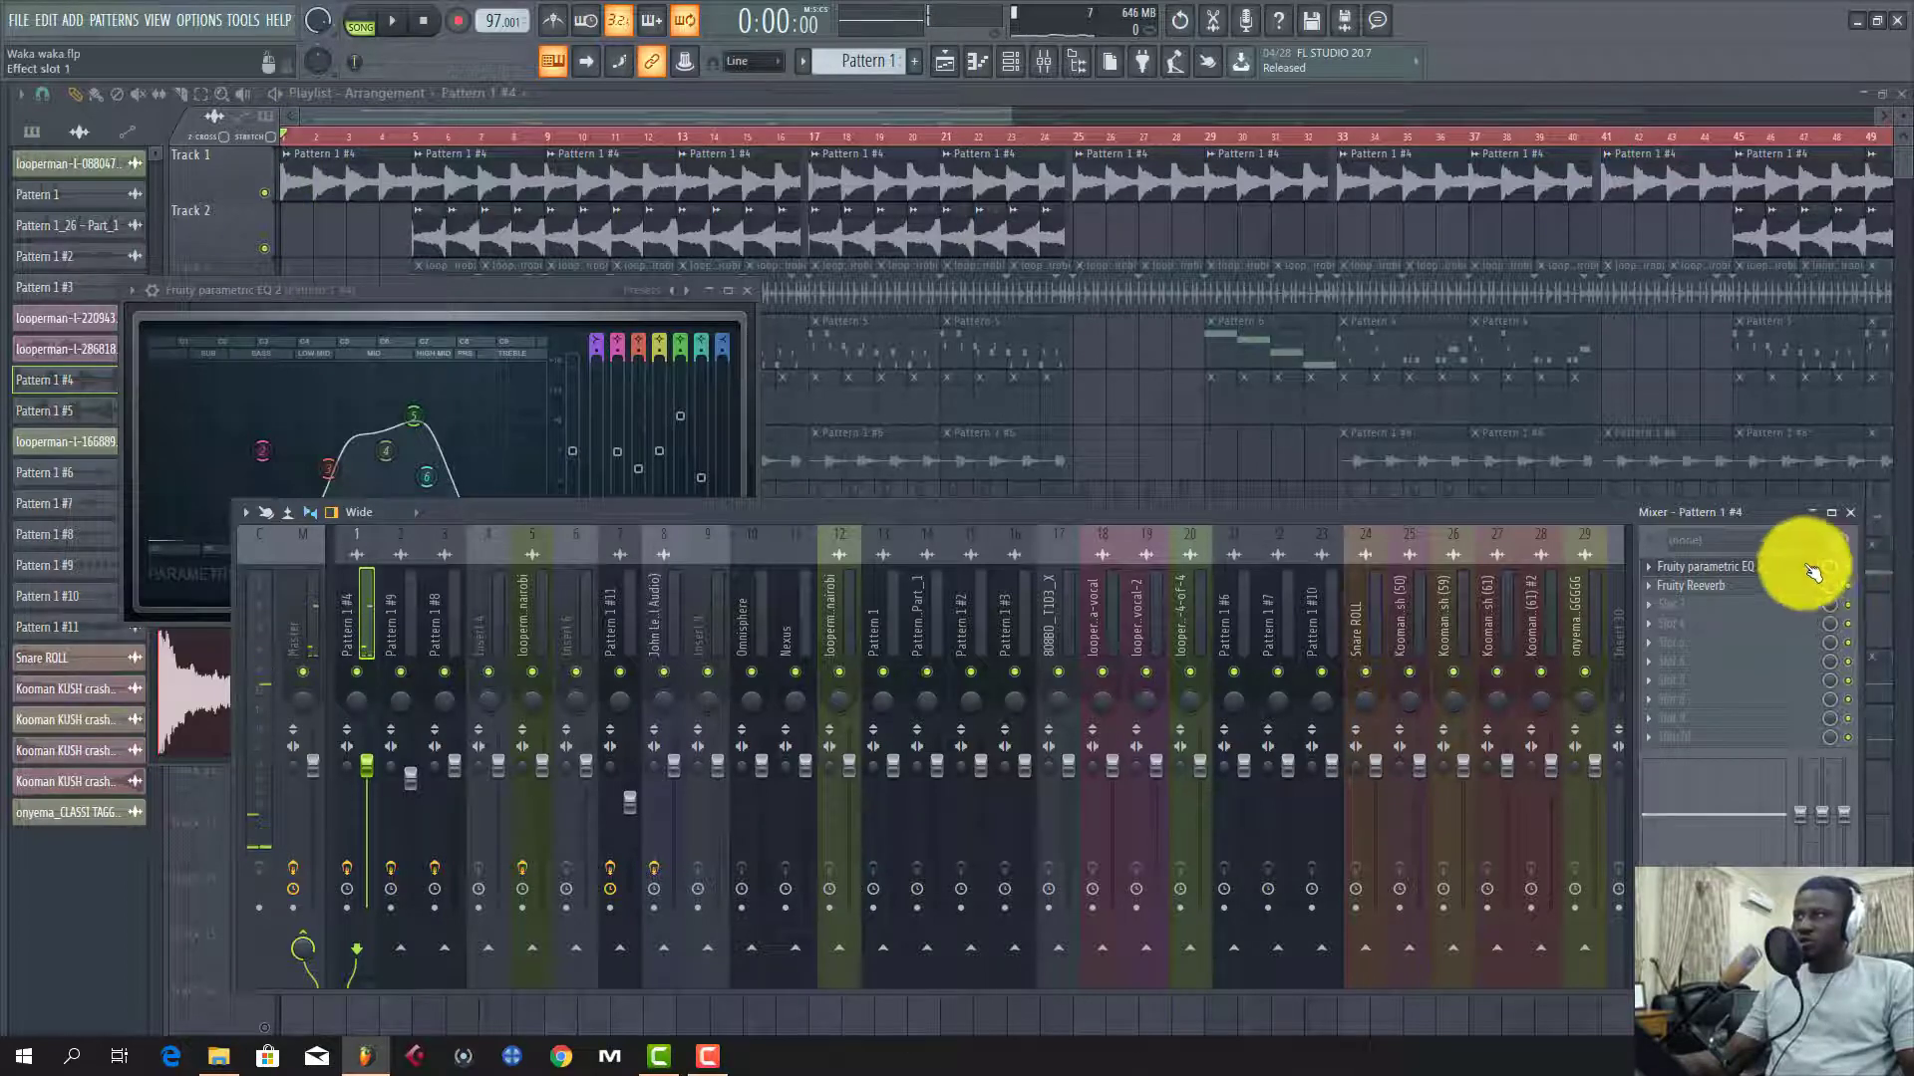
click(1809, 564)
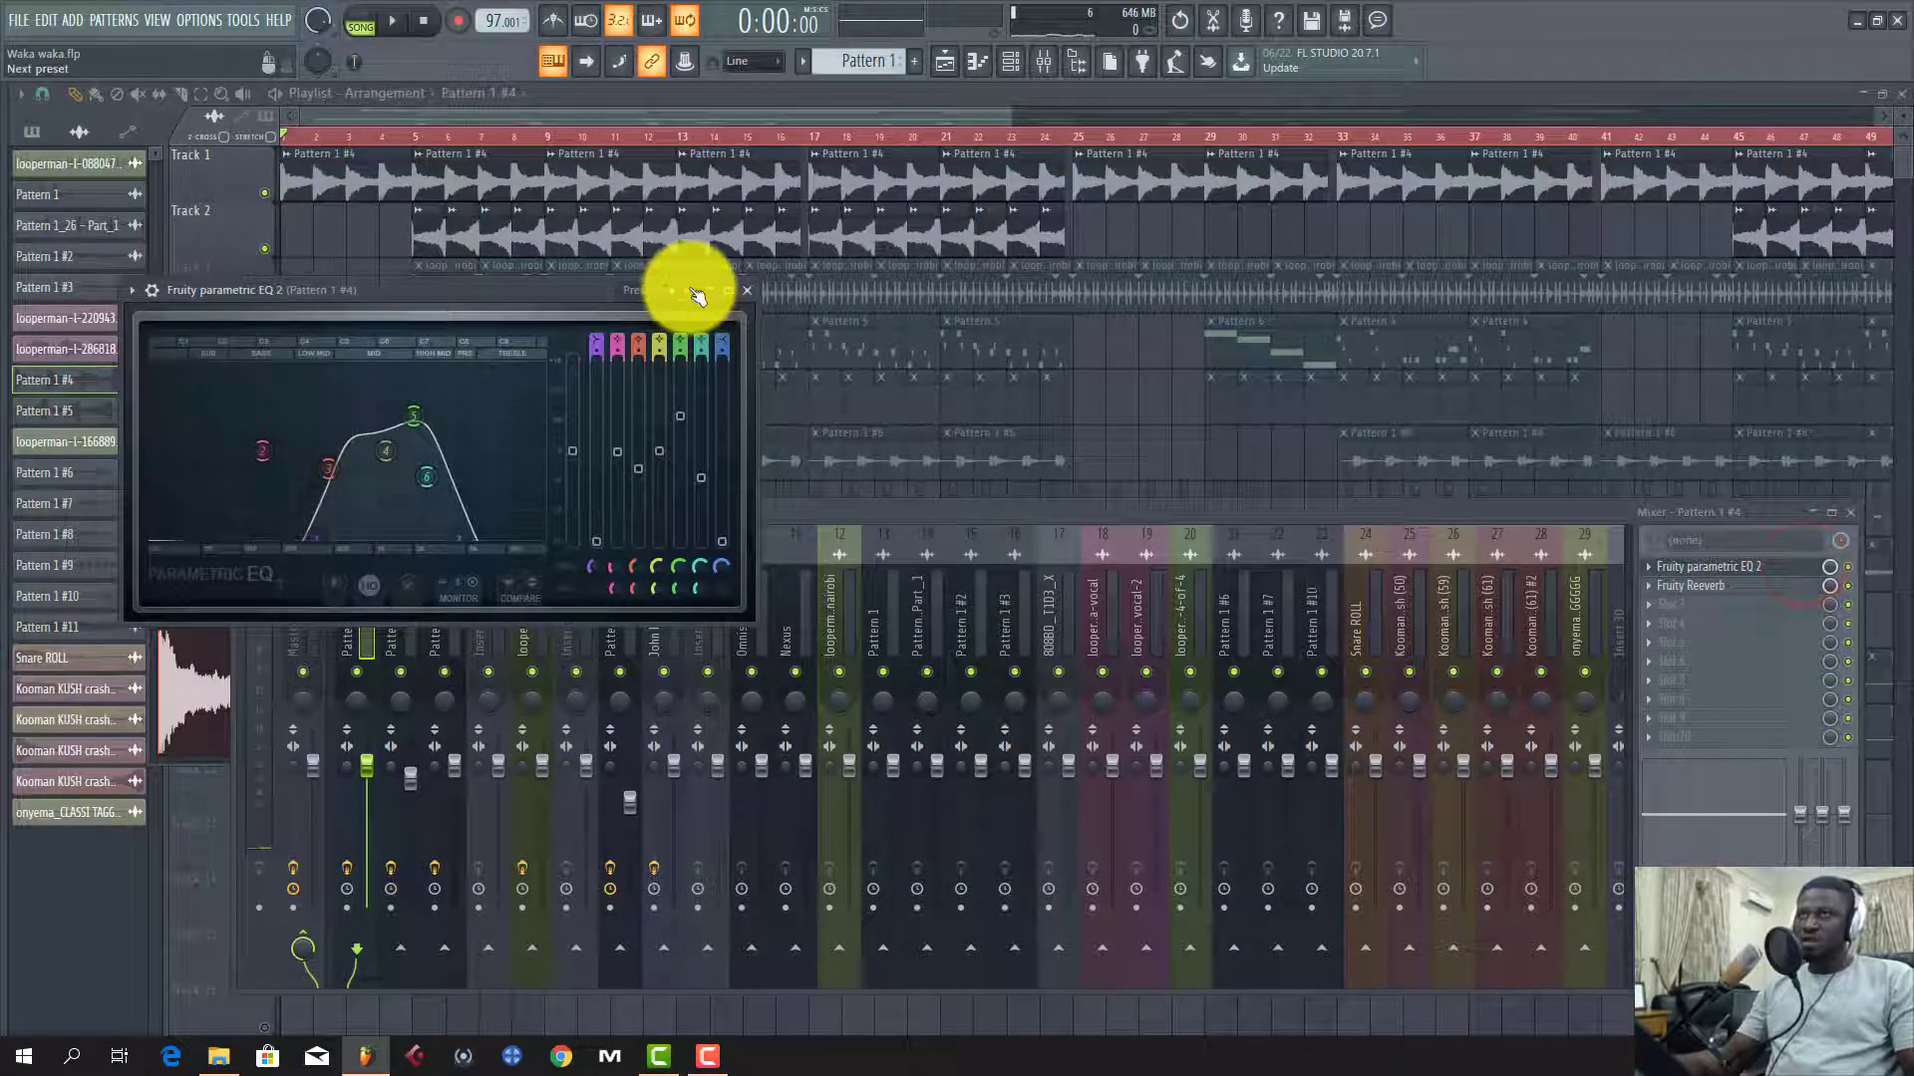
Step: Look through the EQ presets without loading one, play Track 1 through the equalizer and return to the playlist
click(696, 292)
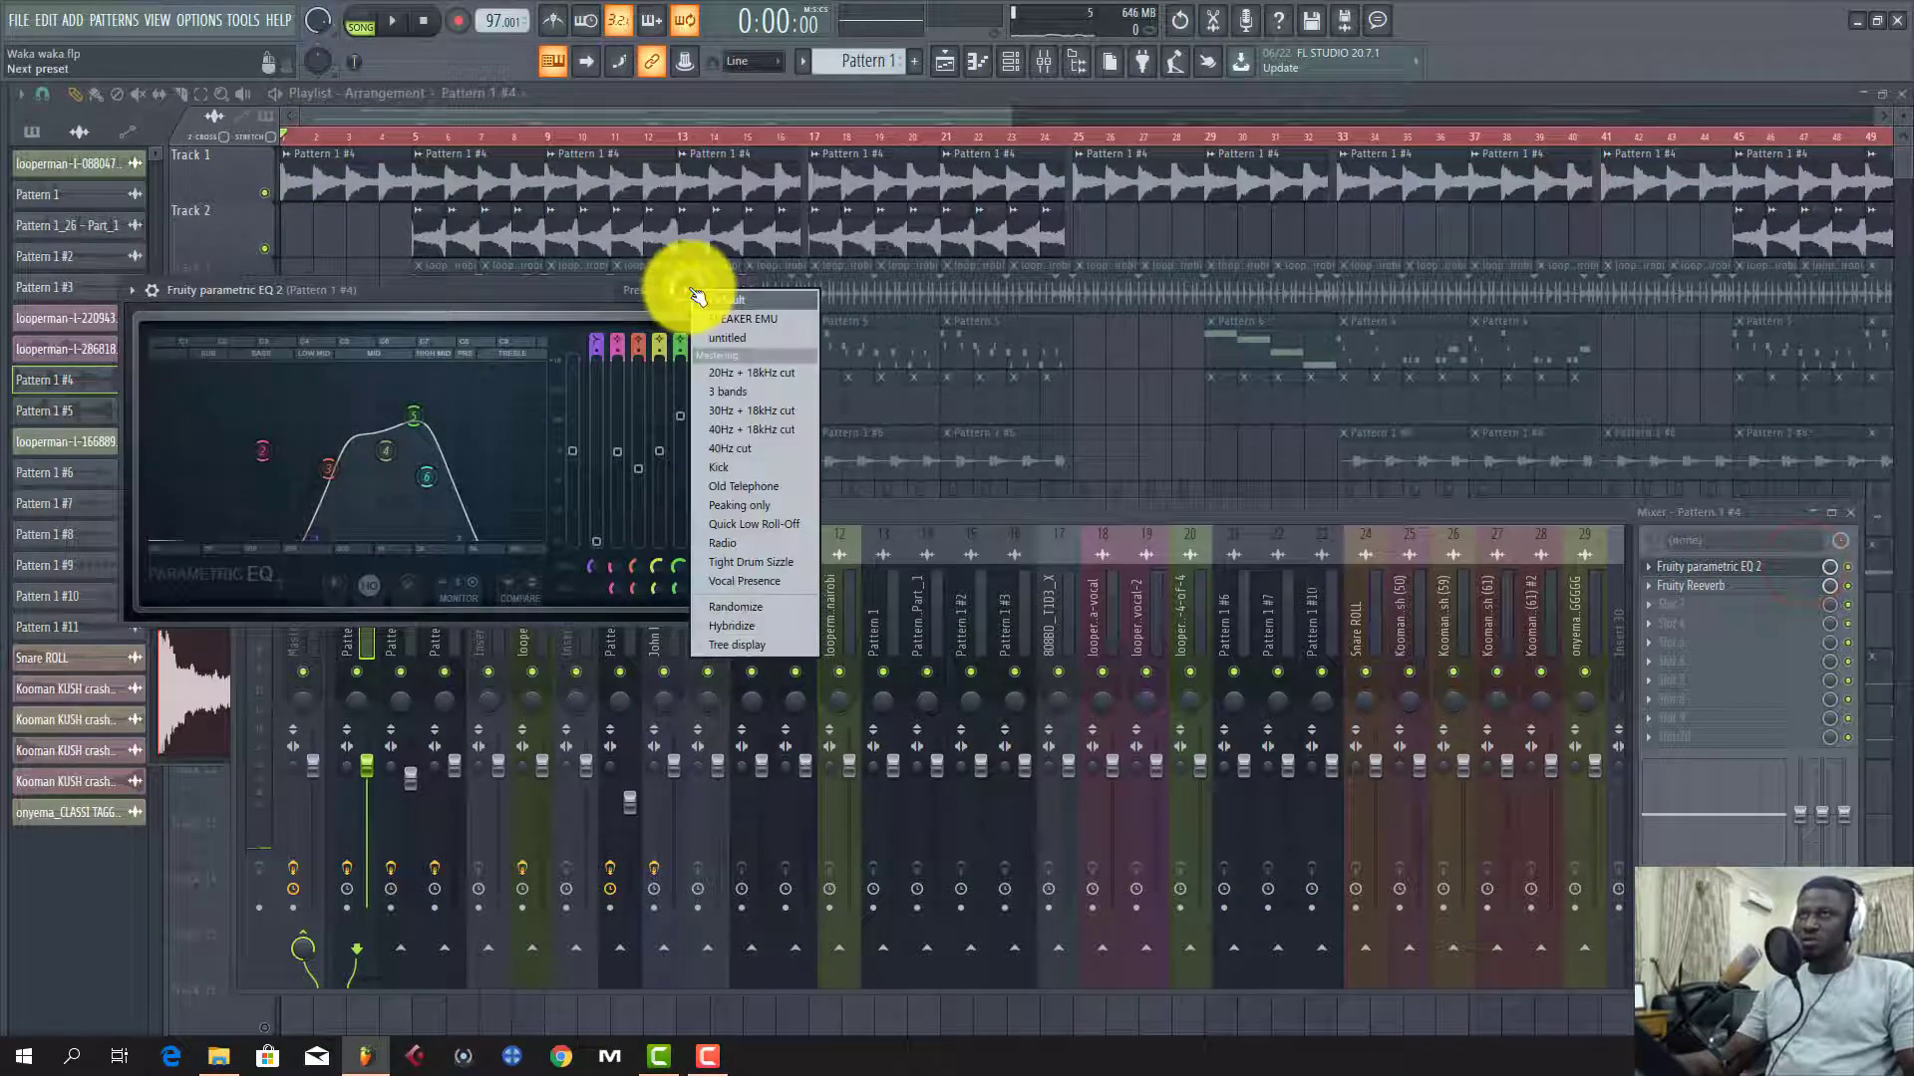
click(589, 314)
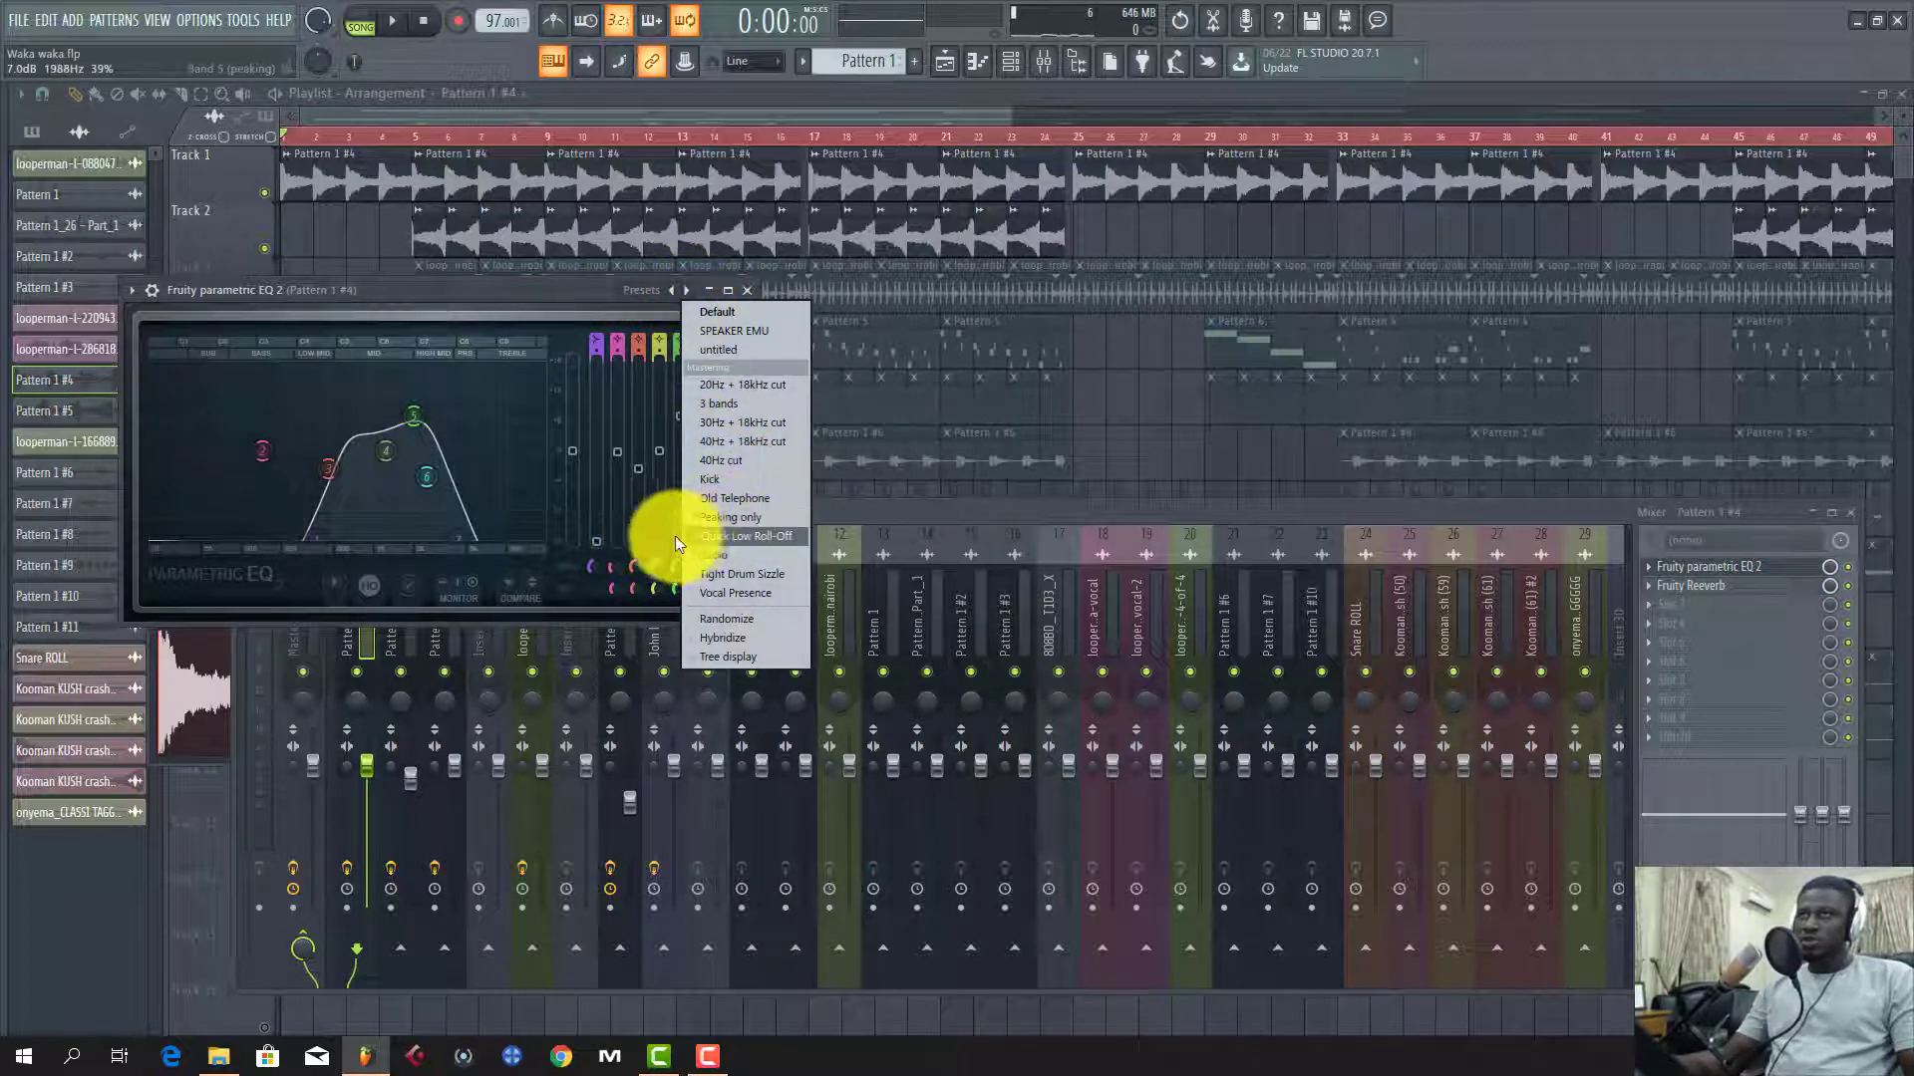
click(542, 319)
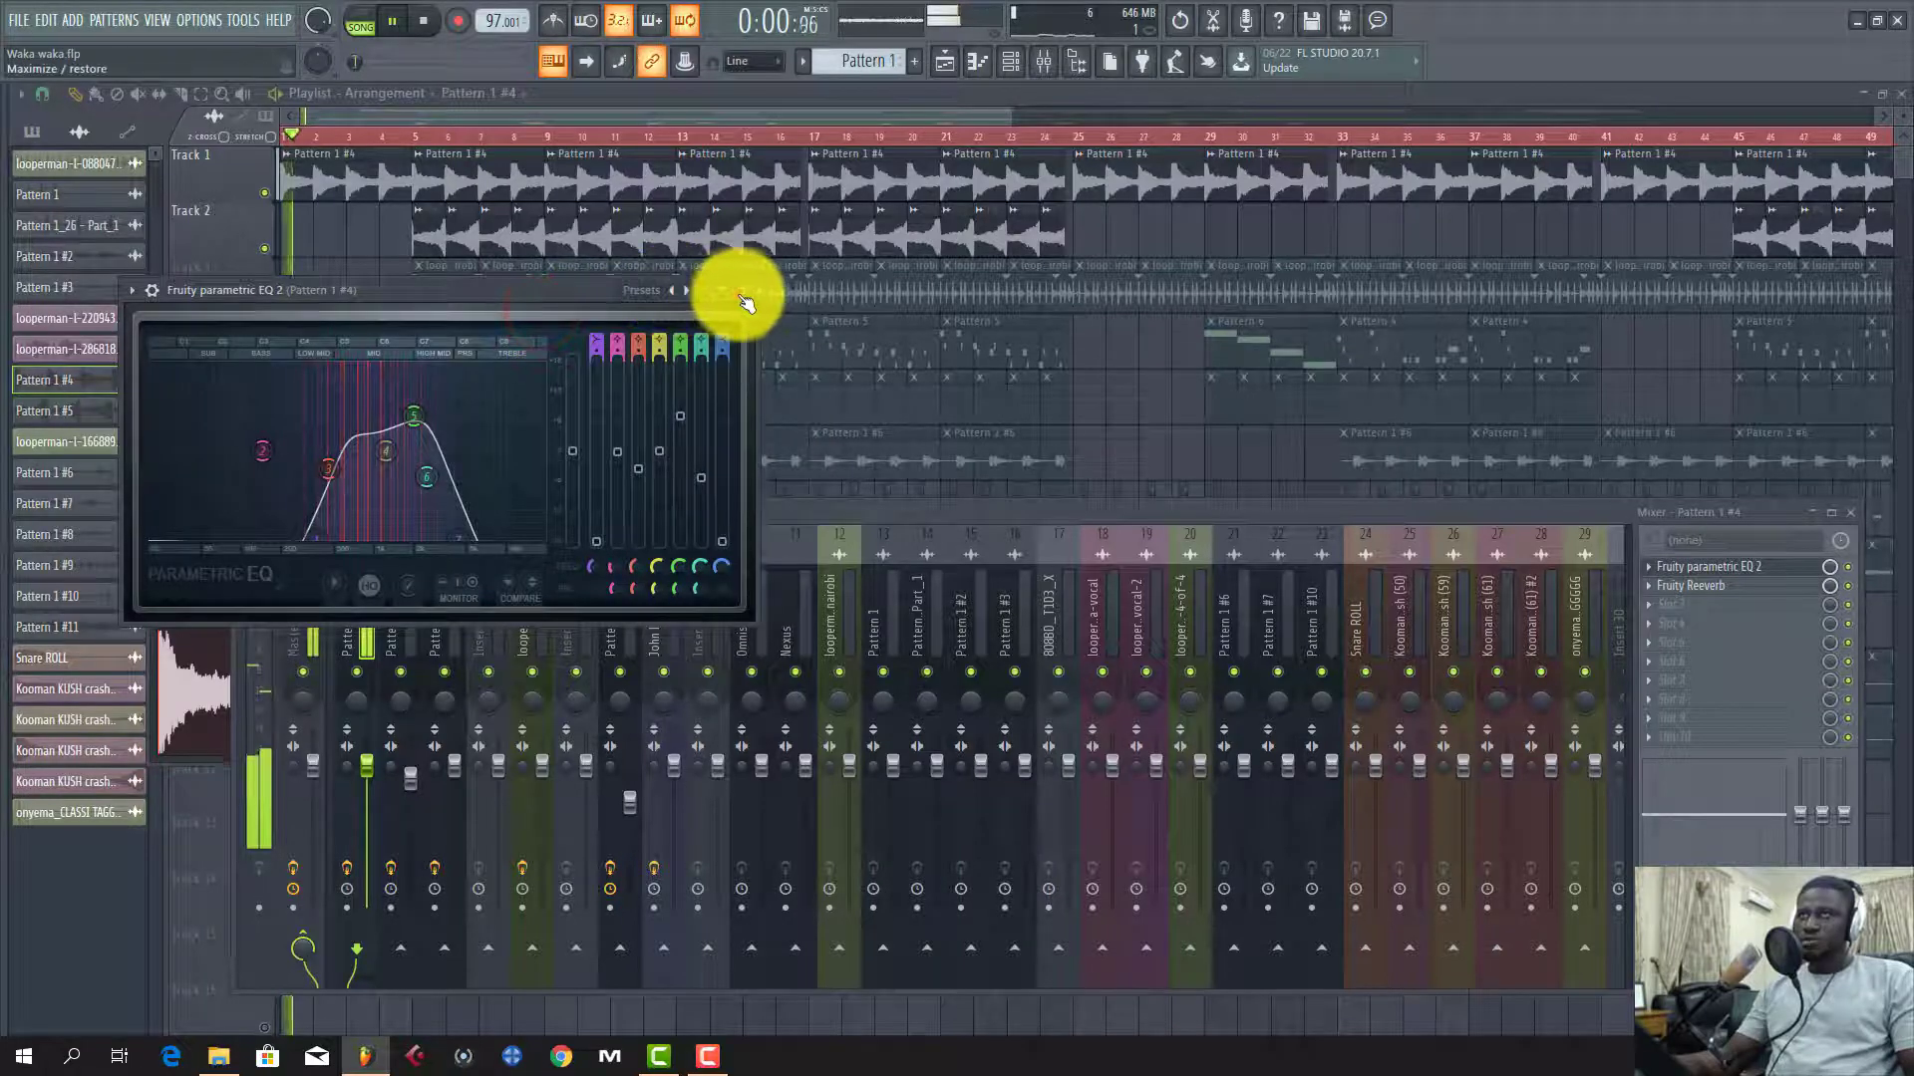
click(746, 290)
click(362, 110)
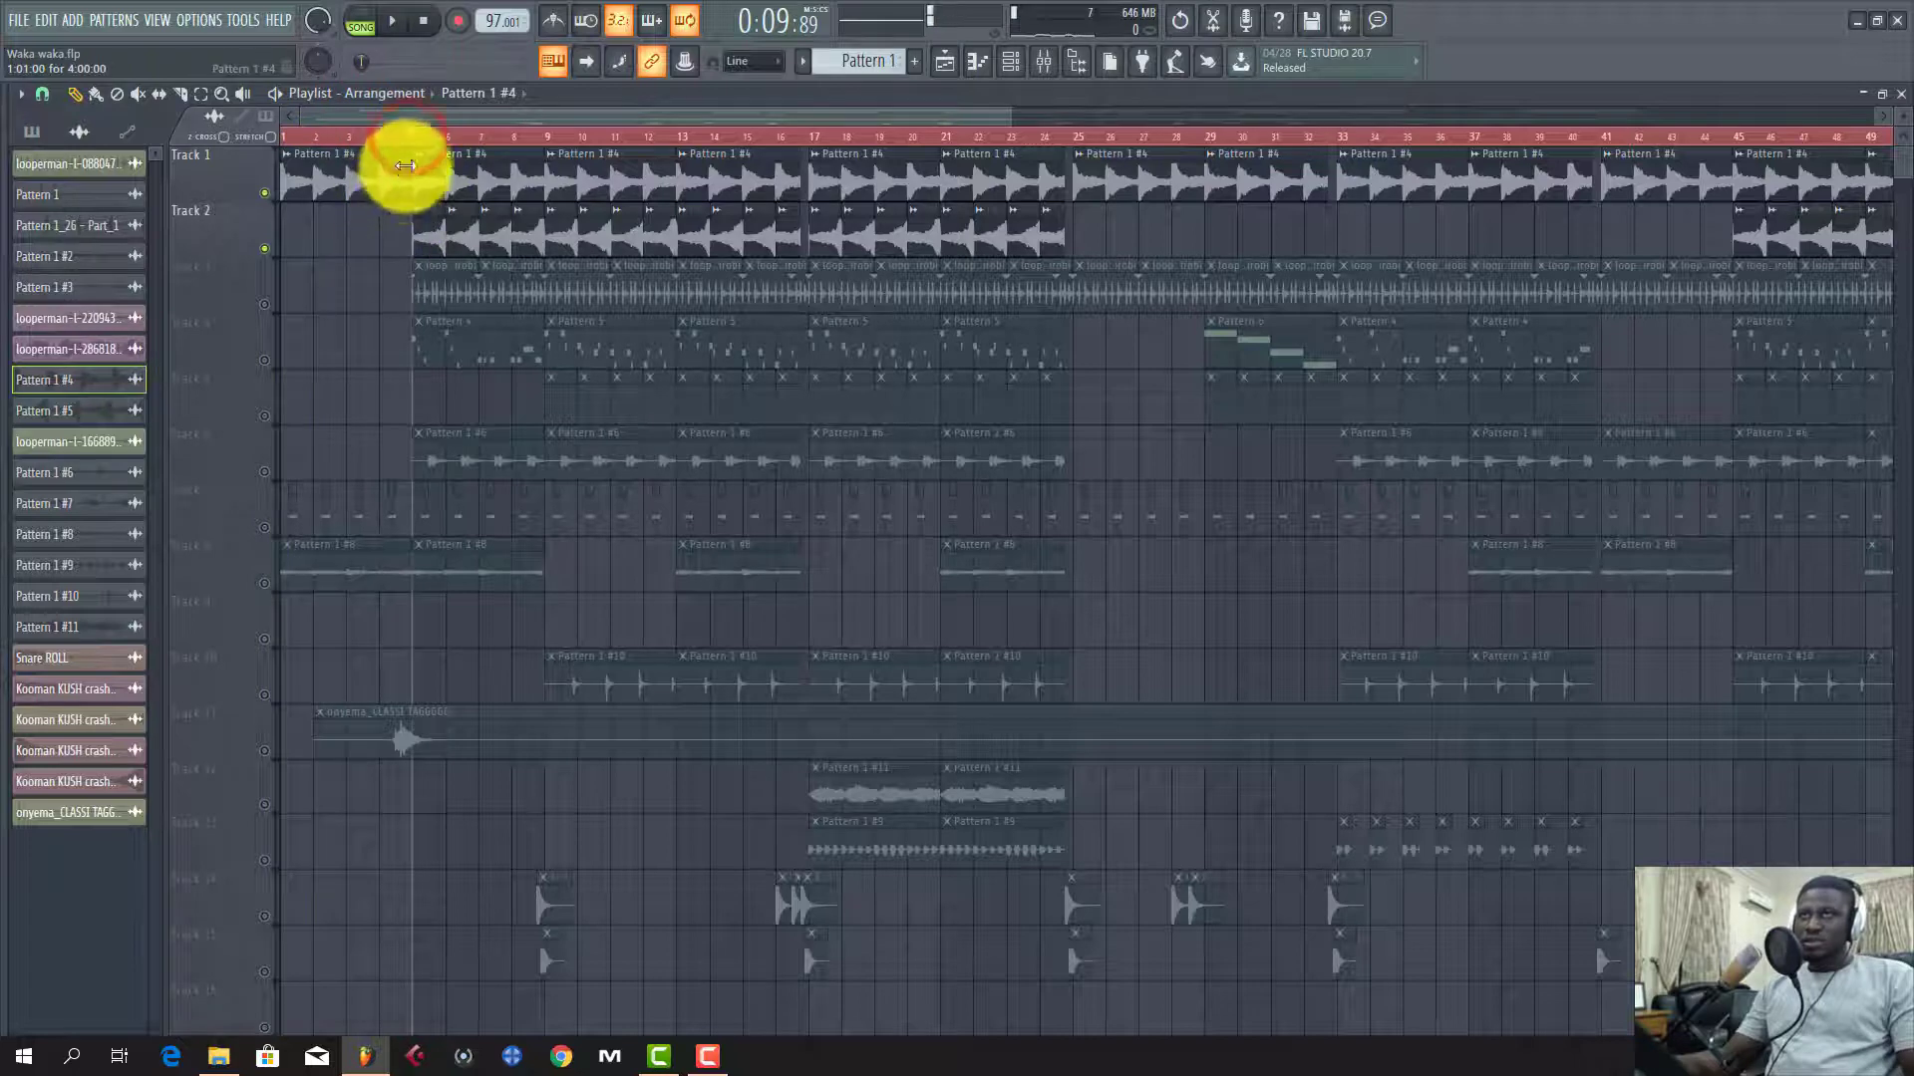
Step: Unmute the drum loop on Track 3 and play it together with Tracks 1 and 2 from bar 5
scroll(411, 135, up, 6)
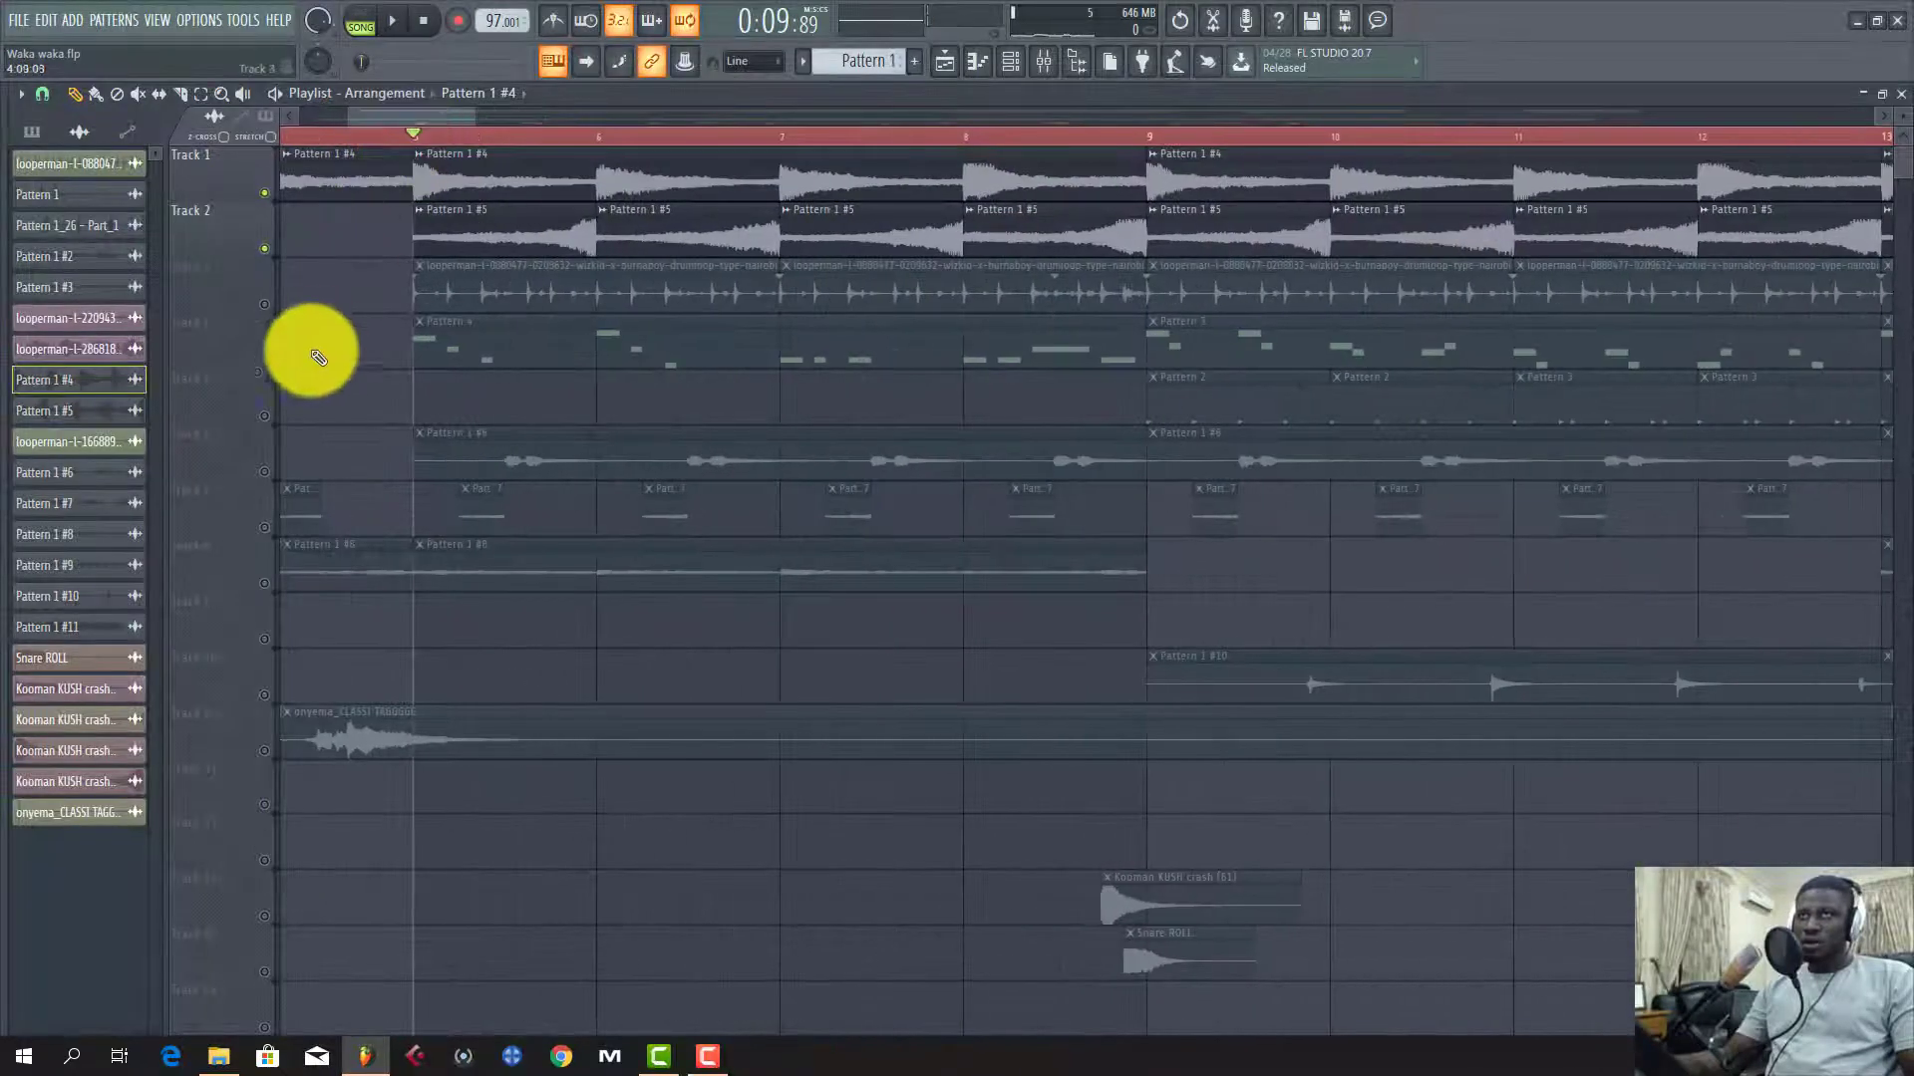
click(267, 303)
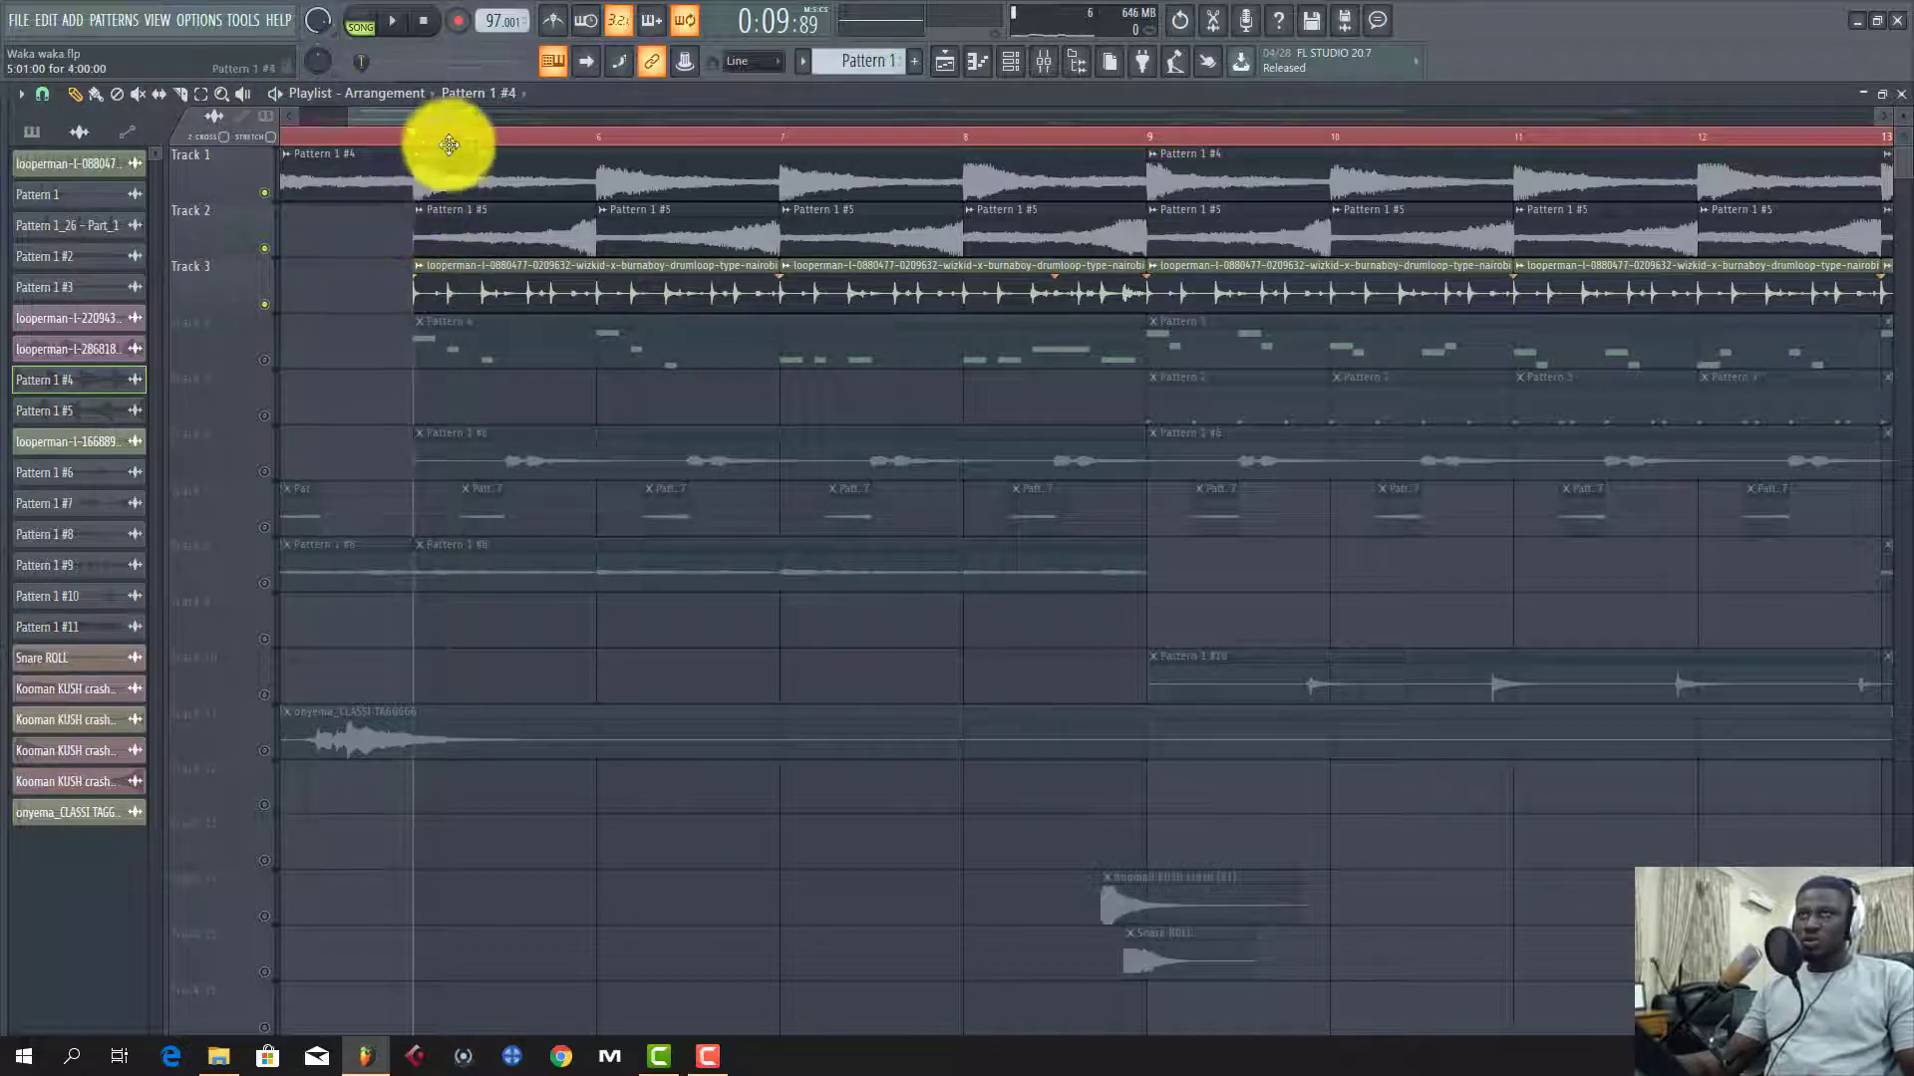
scroll(465, 130, down, 8)
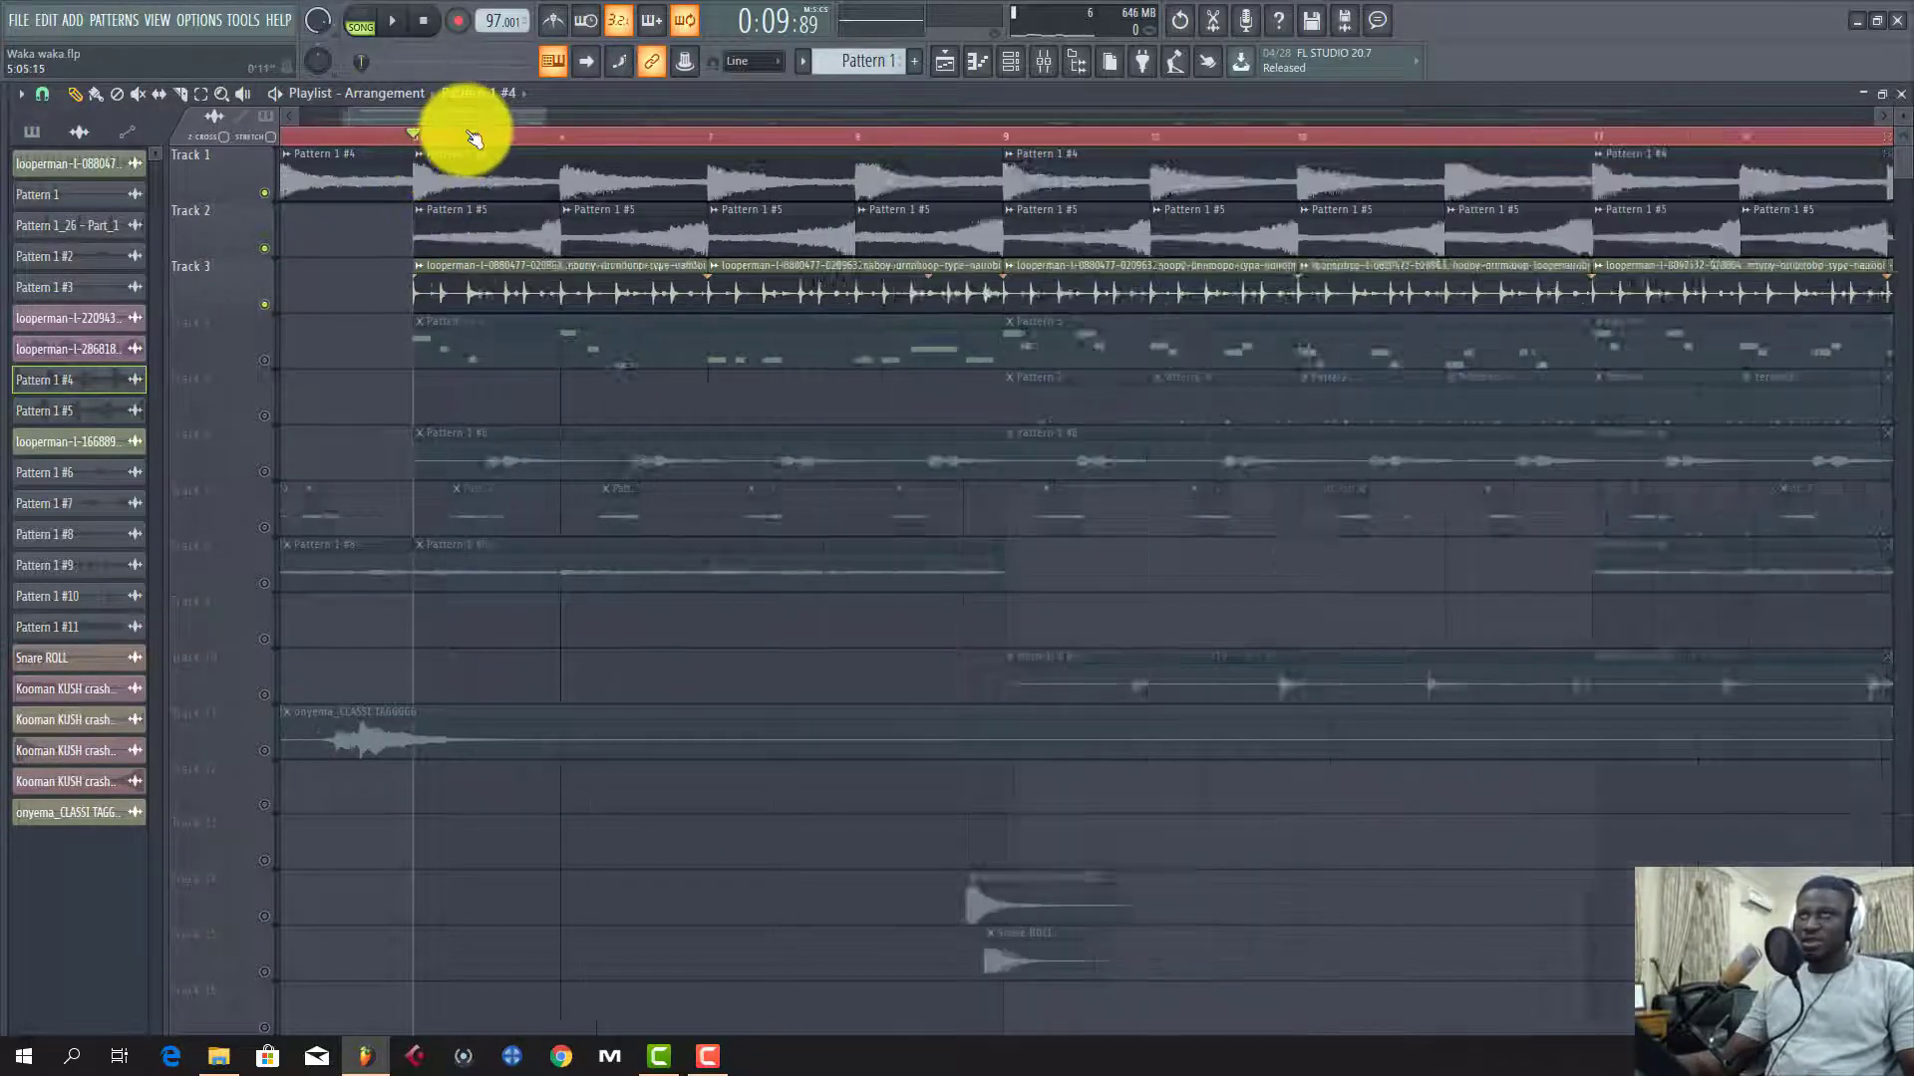
key(space)
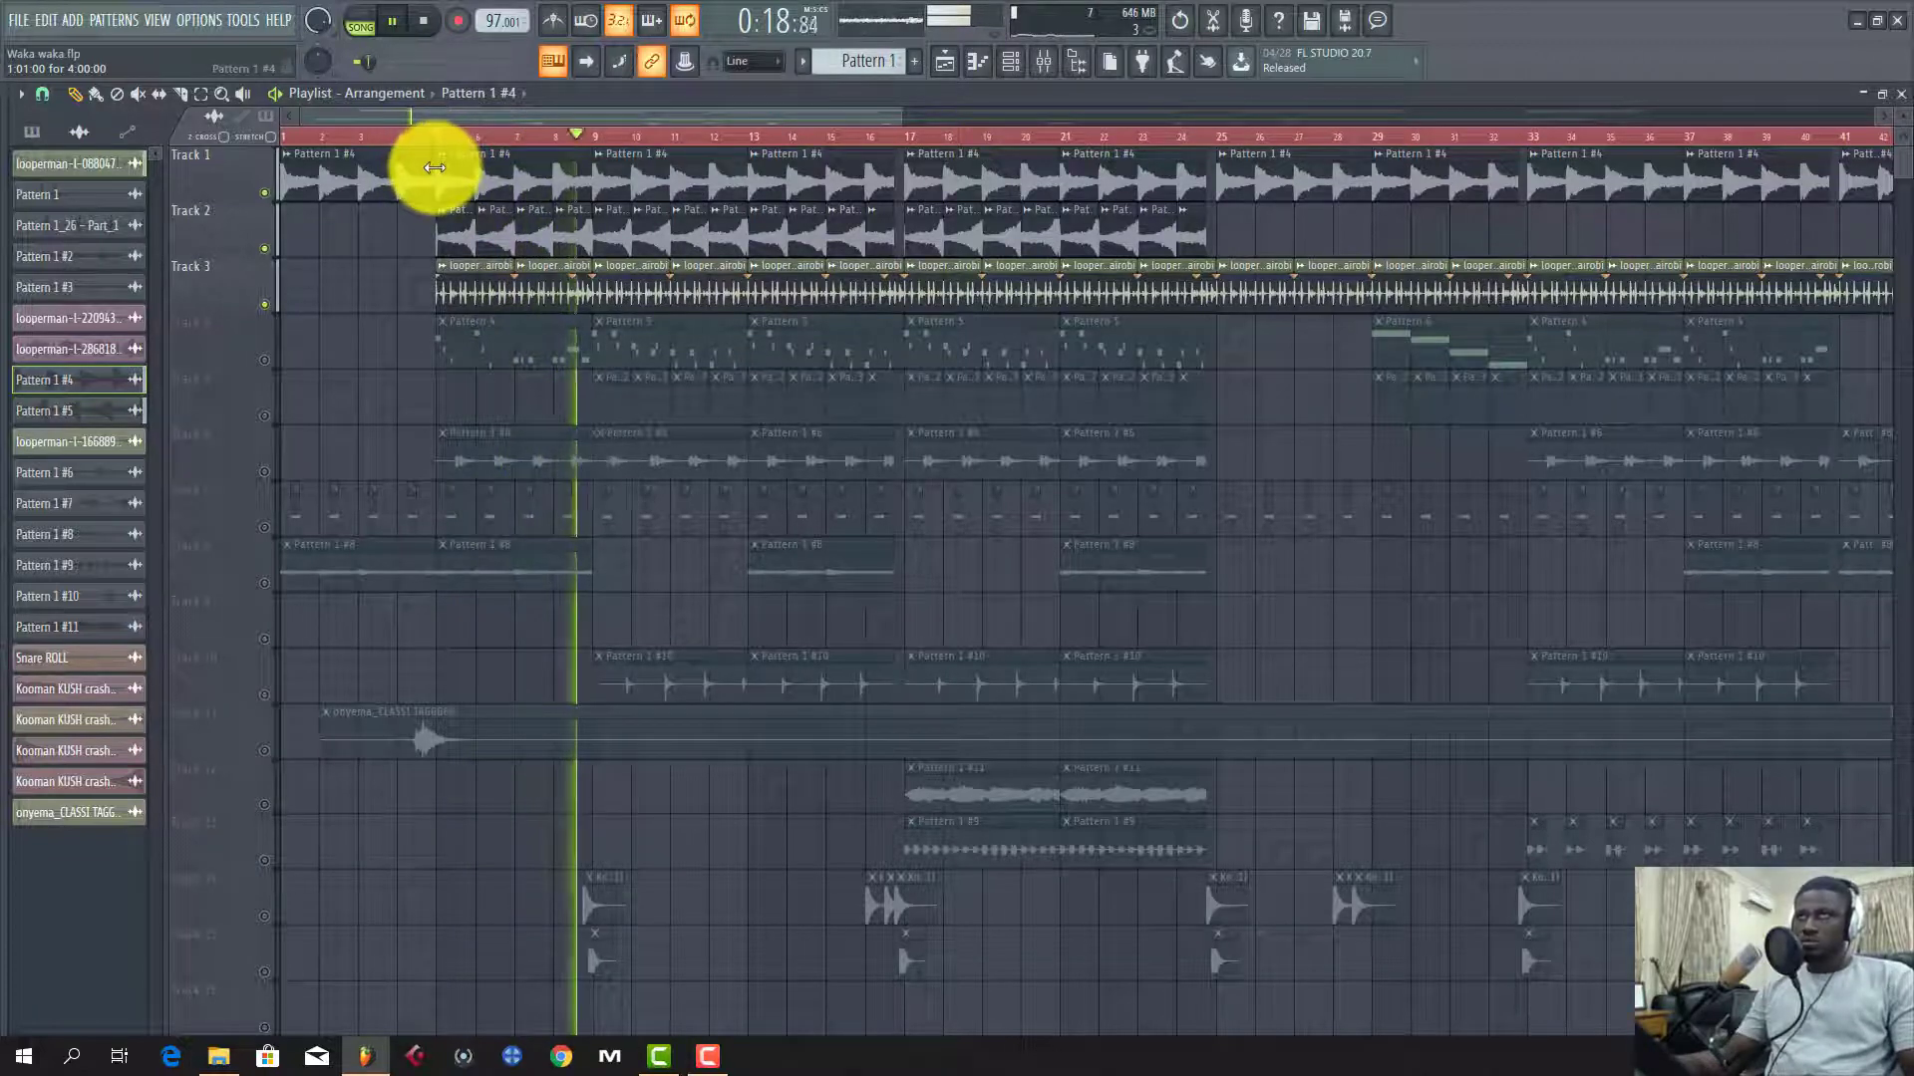
key(space)
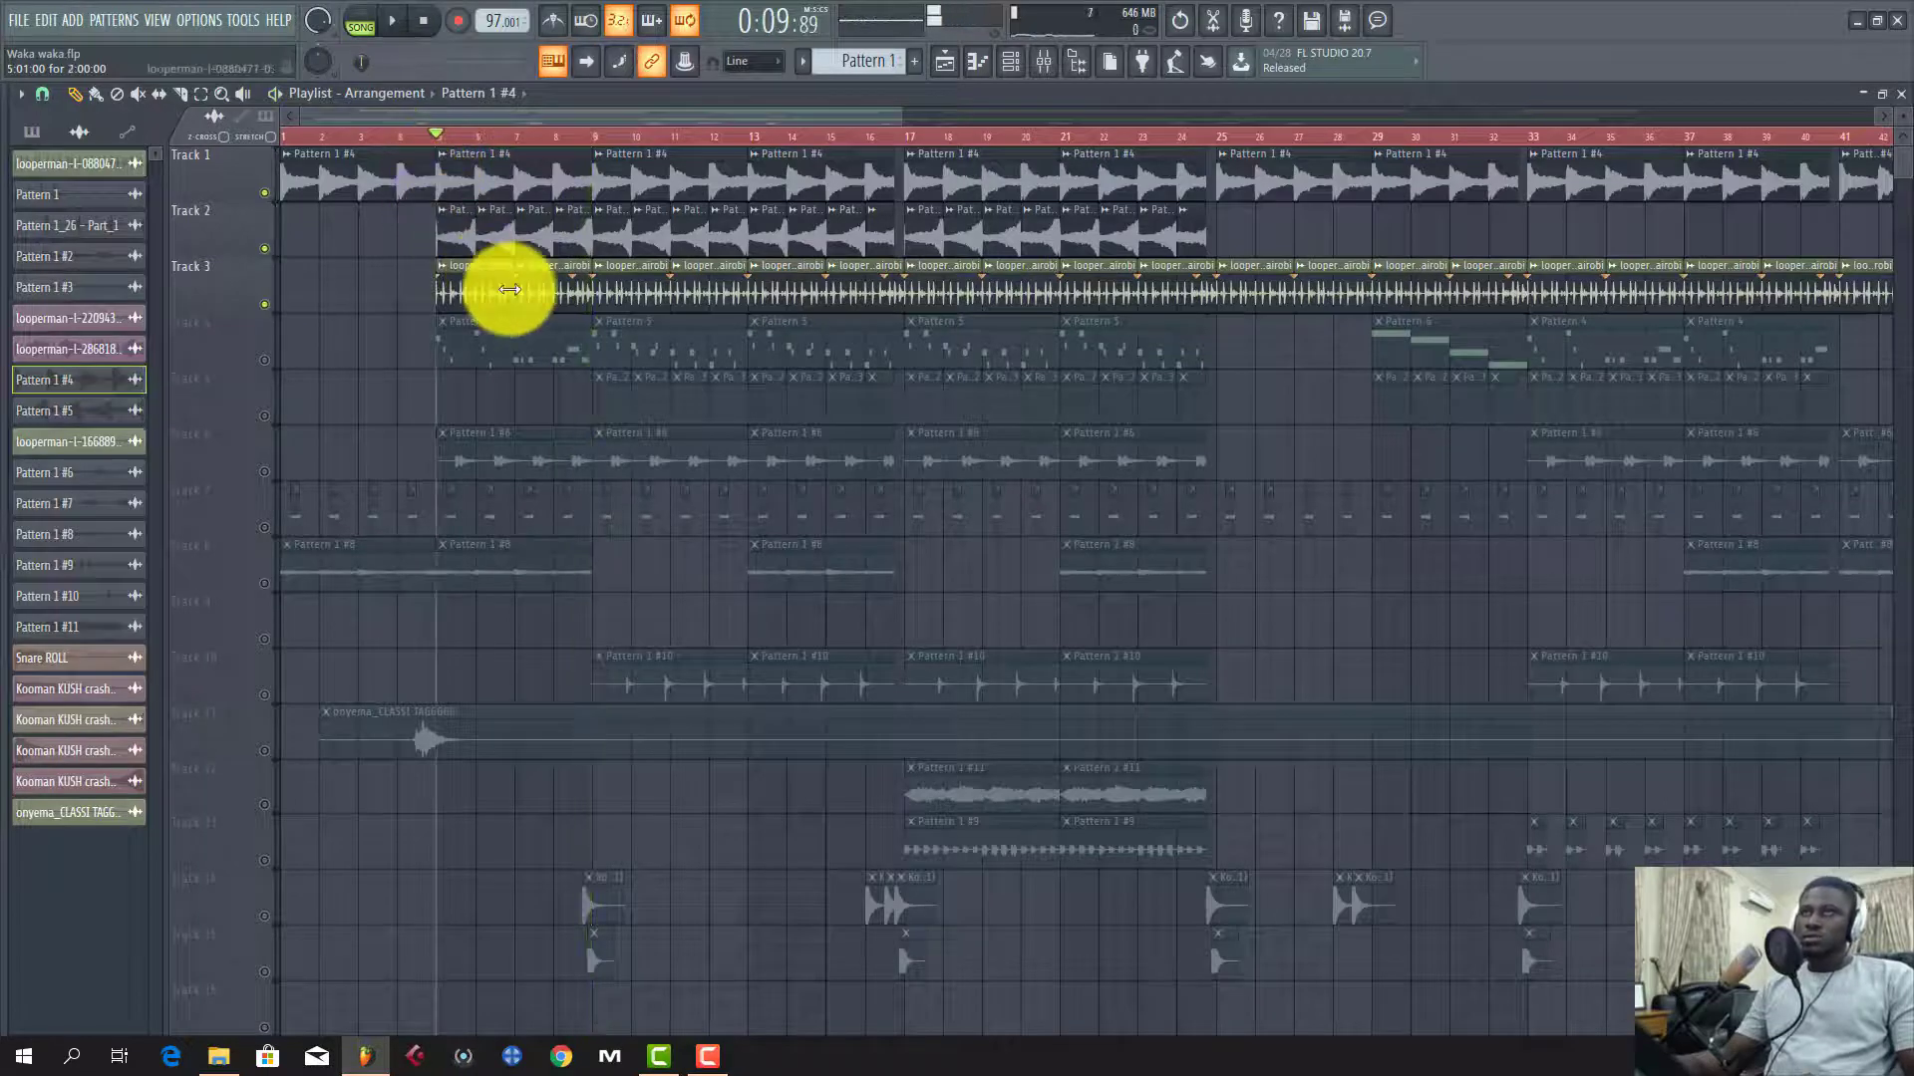
Step: Unmute Track 6 and examine the sample settings of its Pattern 1 #6 clip
scroll(434, 144, up, 3)
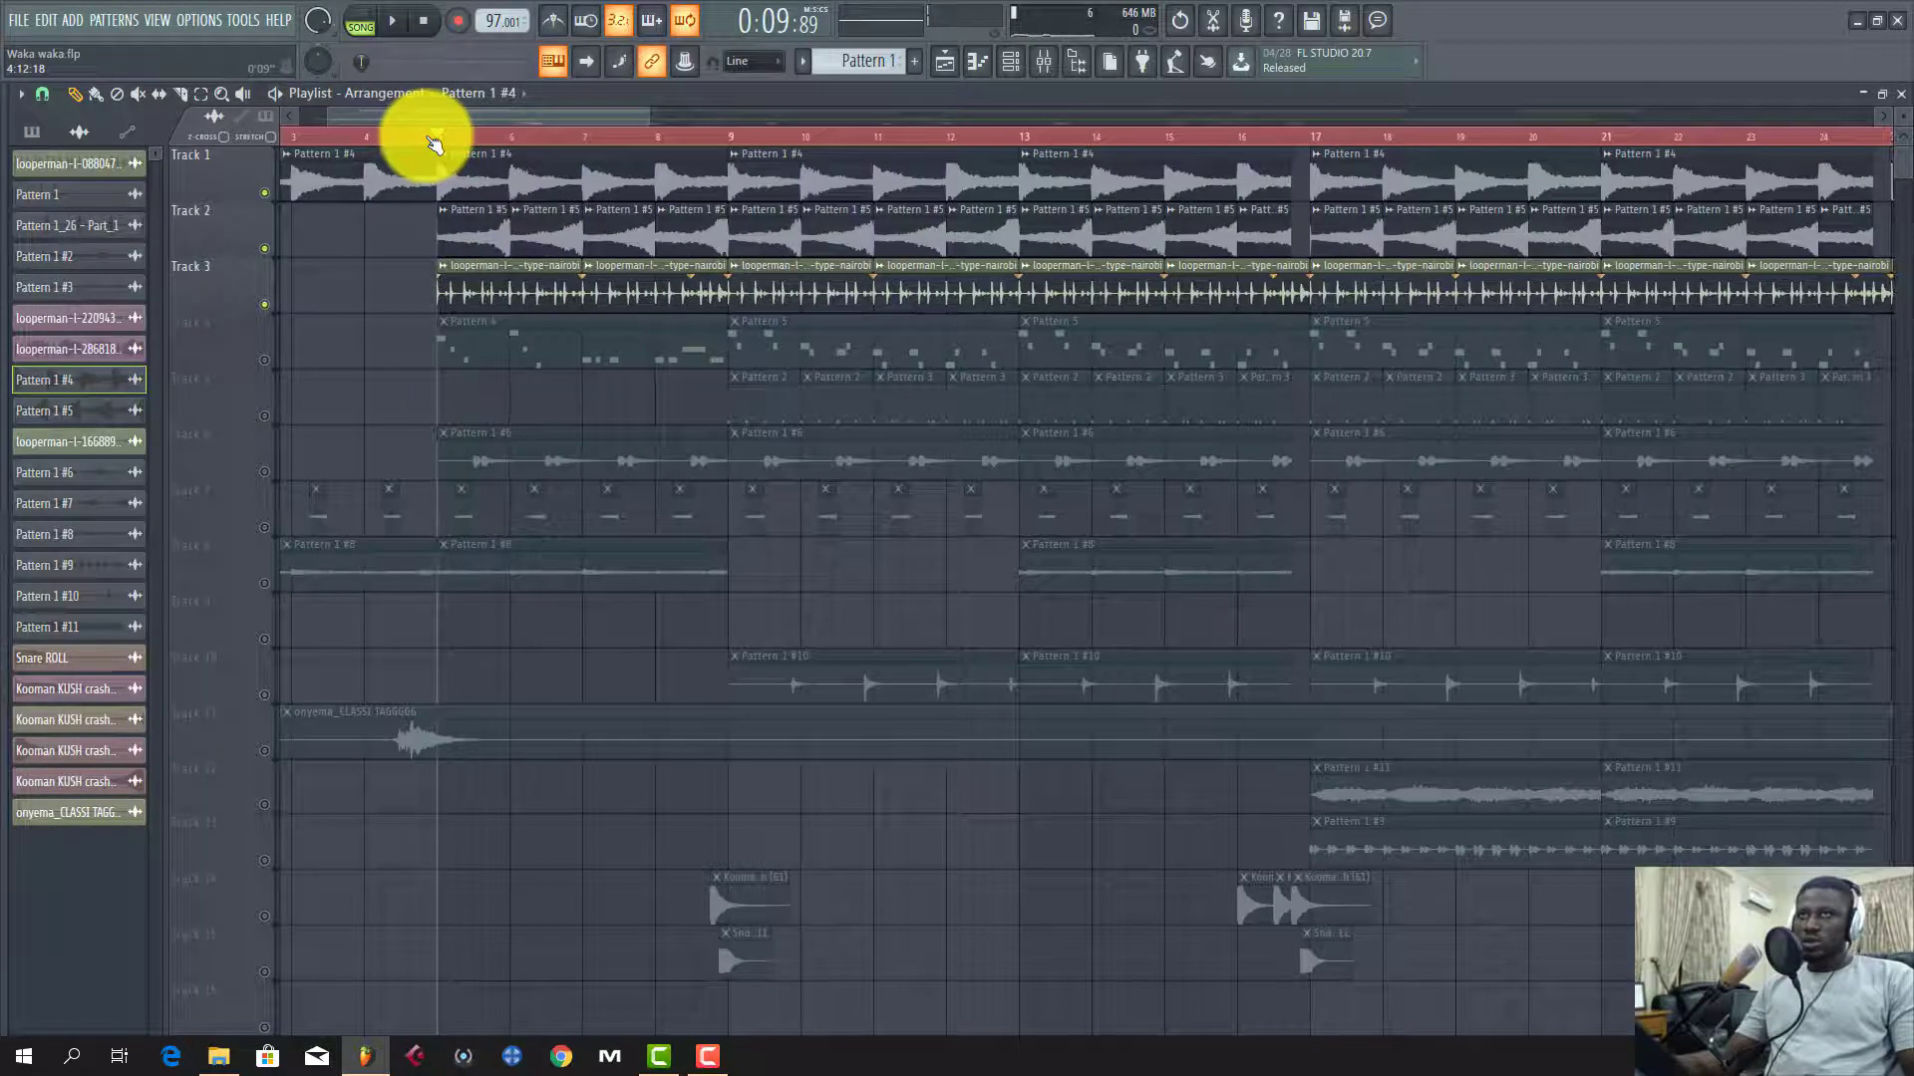
scroll(462, 144, down, 5)
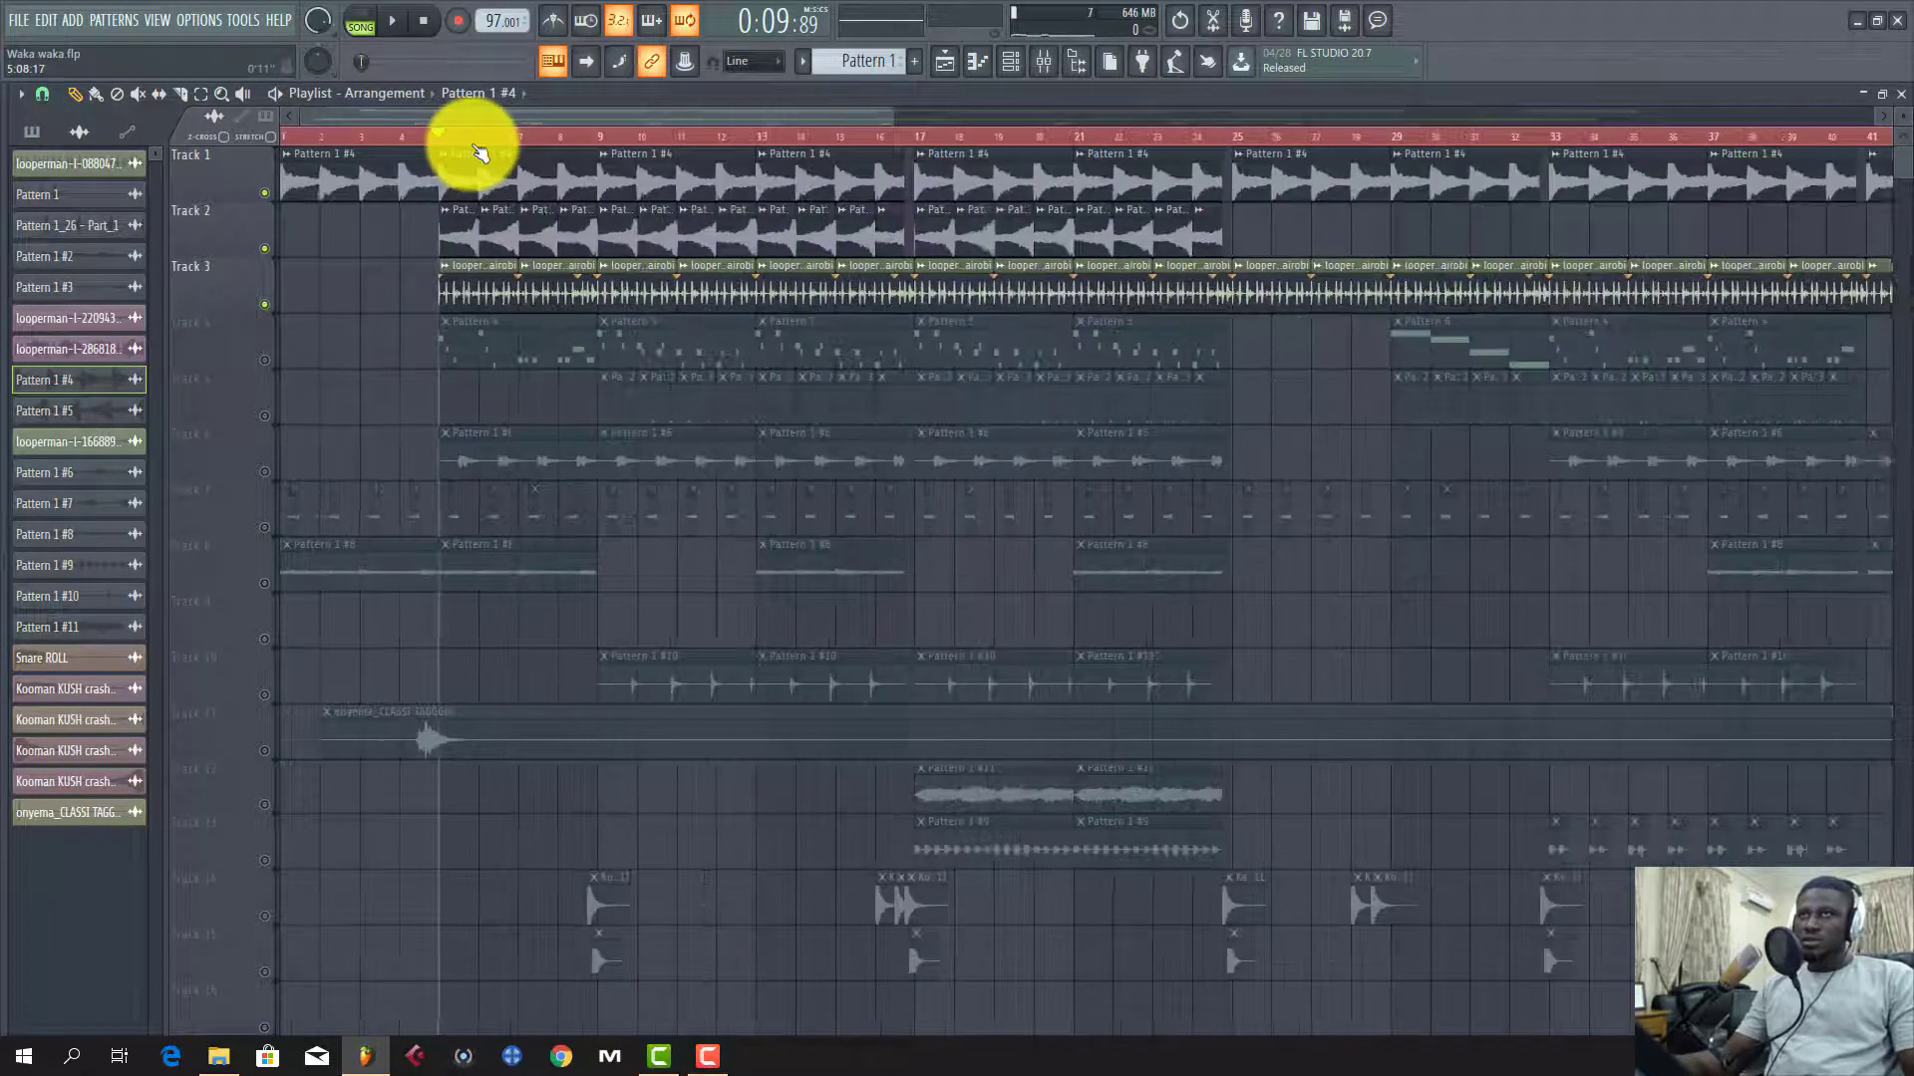
scroll(357, 361, down, 2)
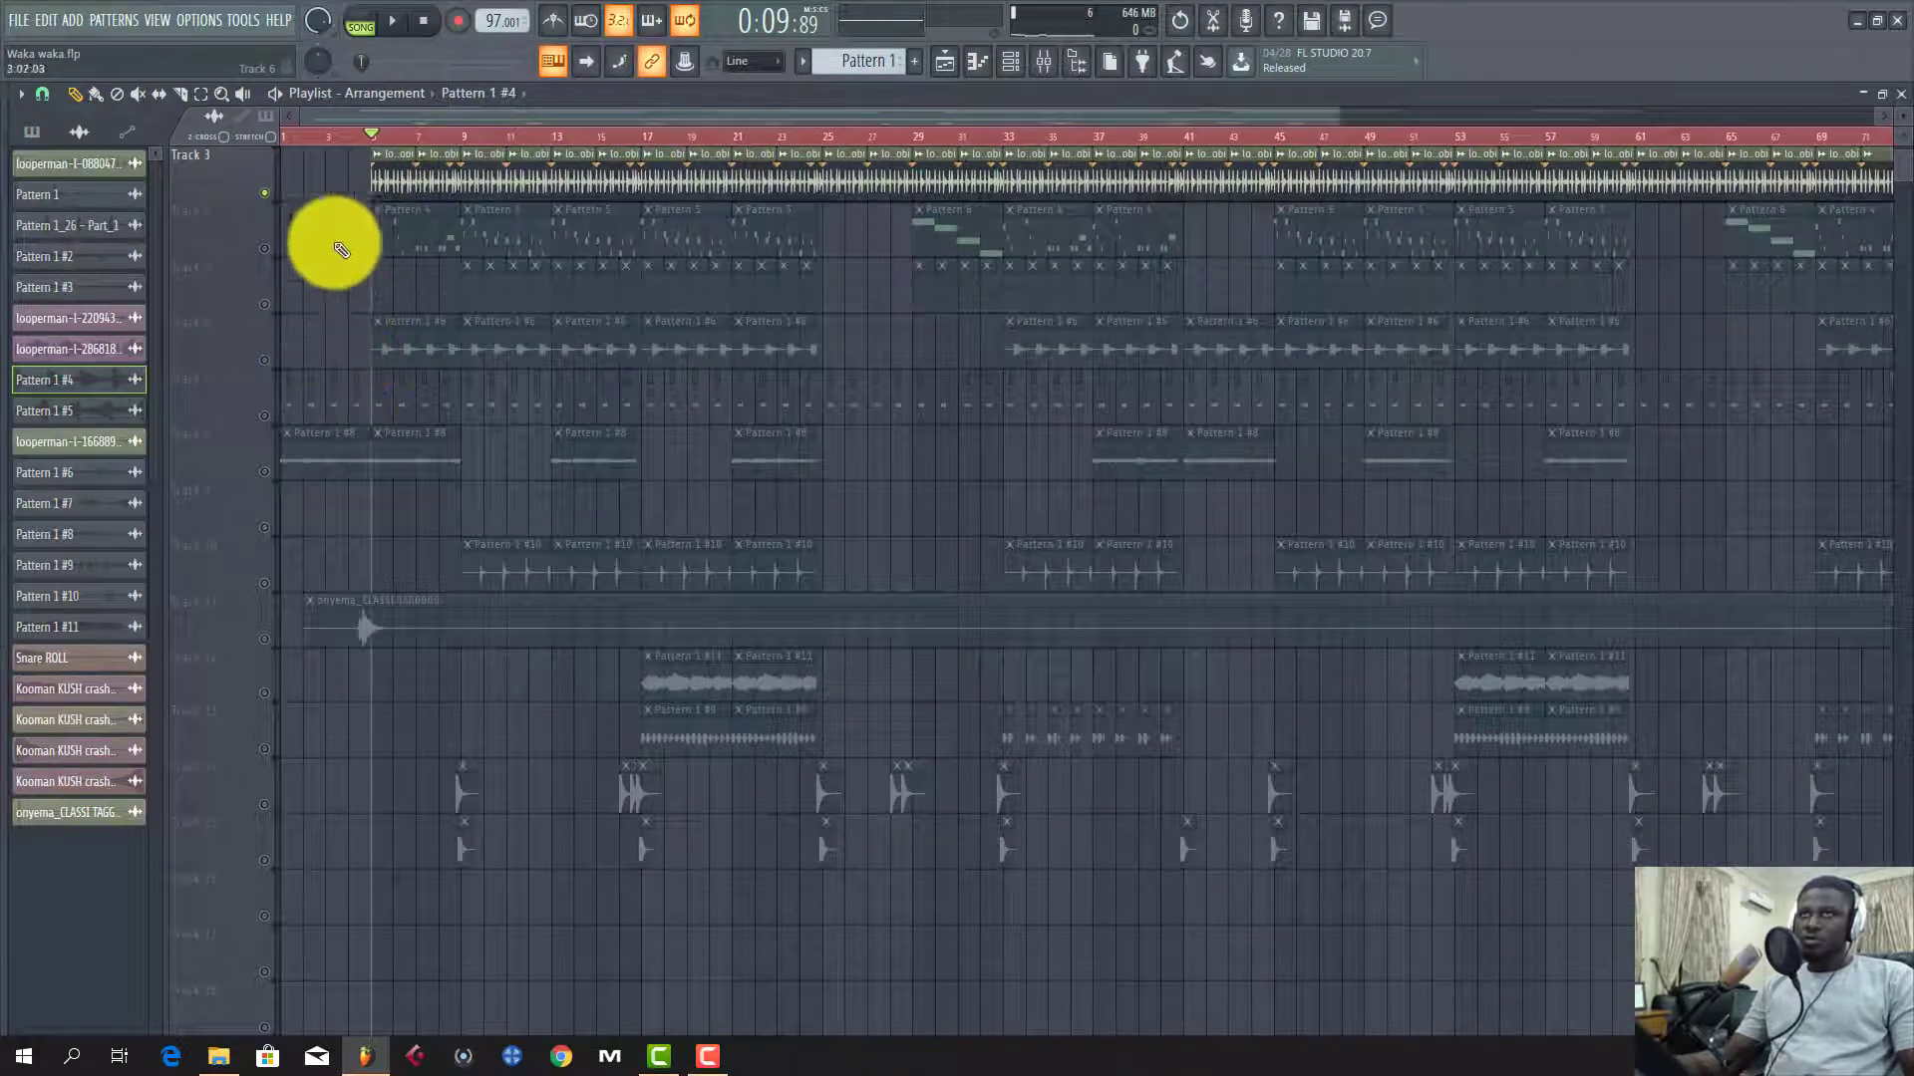
scroll(325, 136, up, 2)
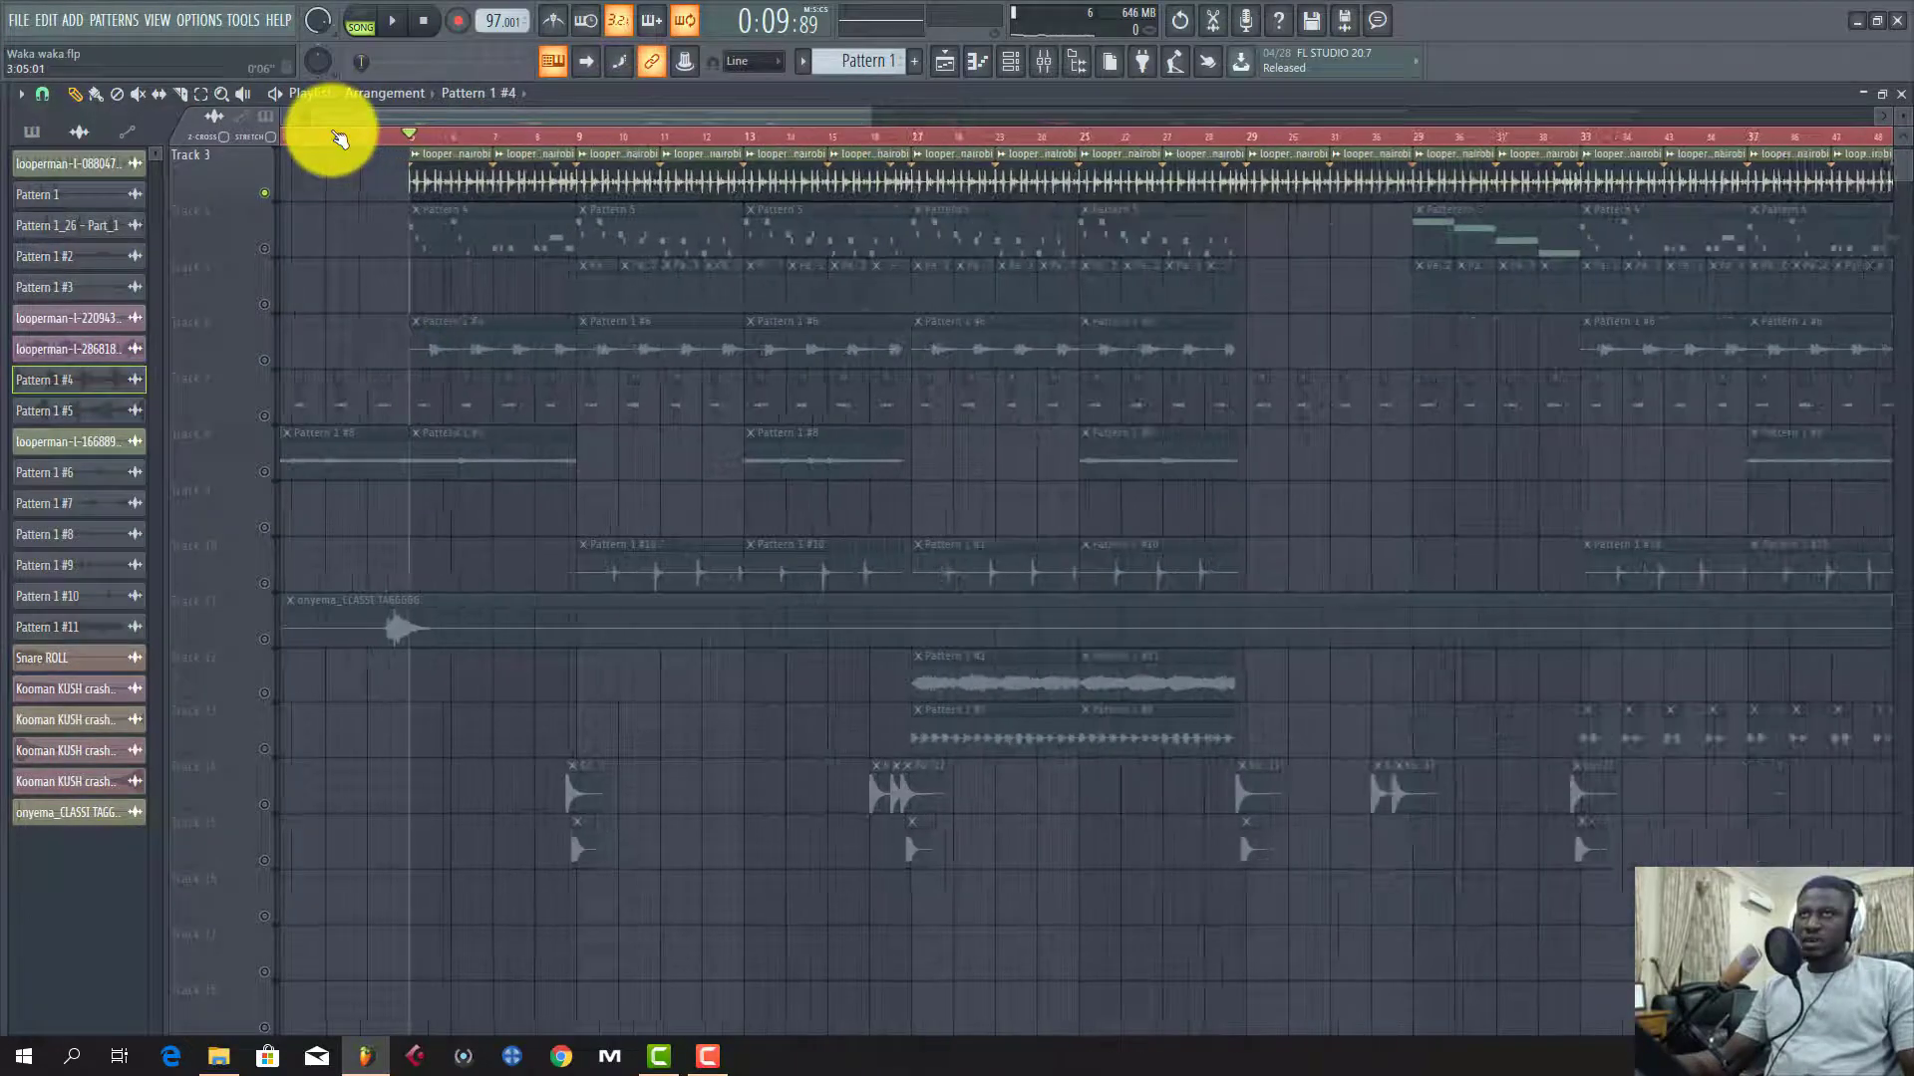
click(264, 360)
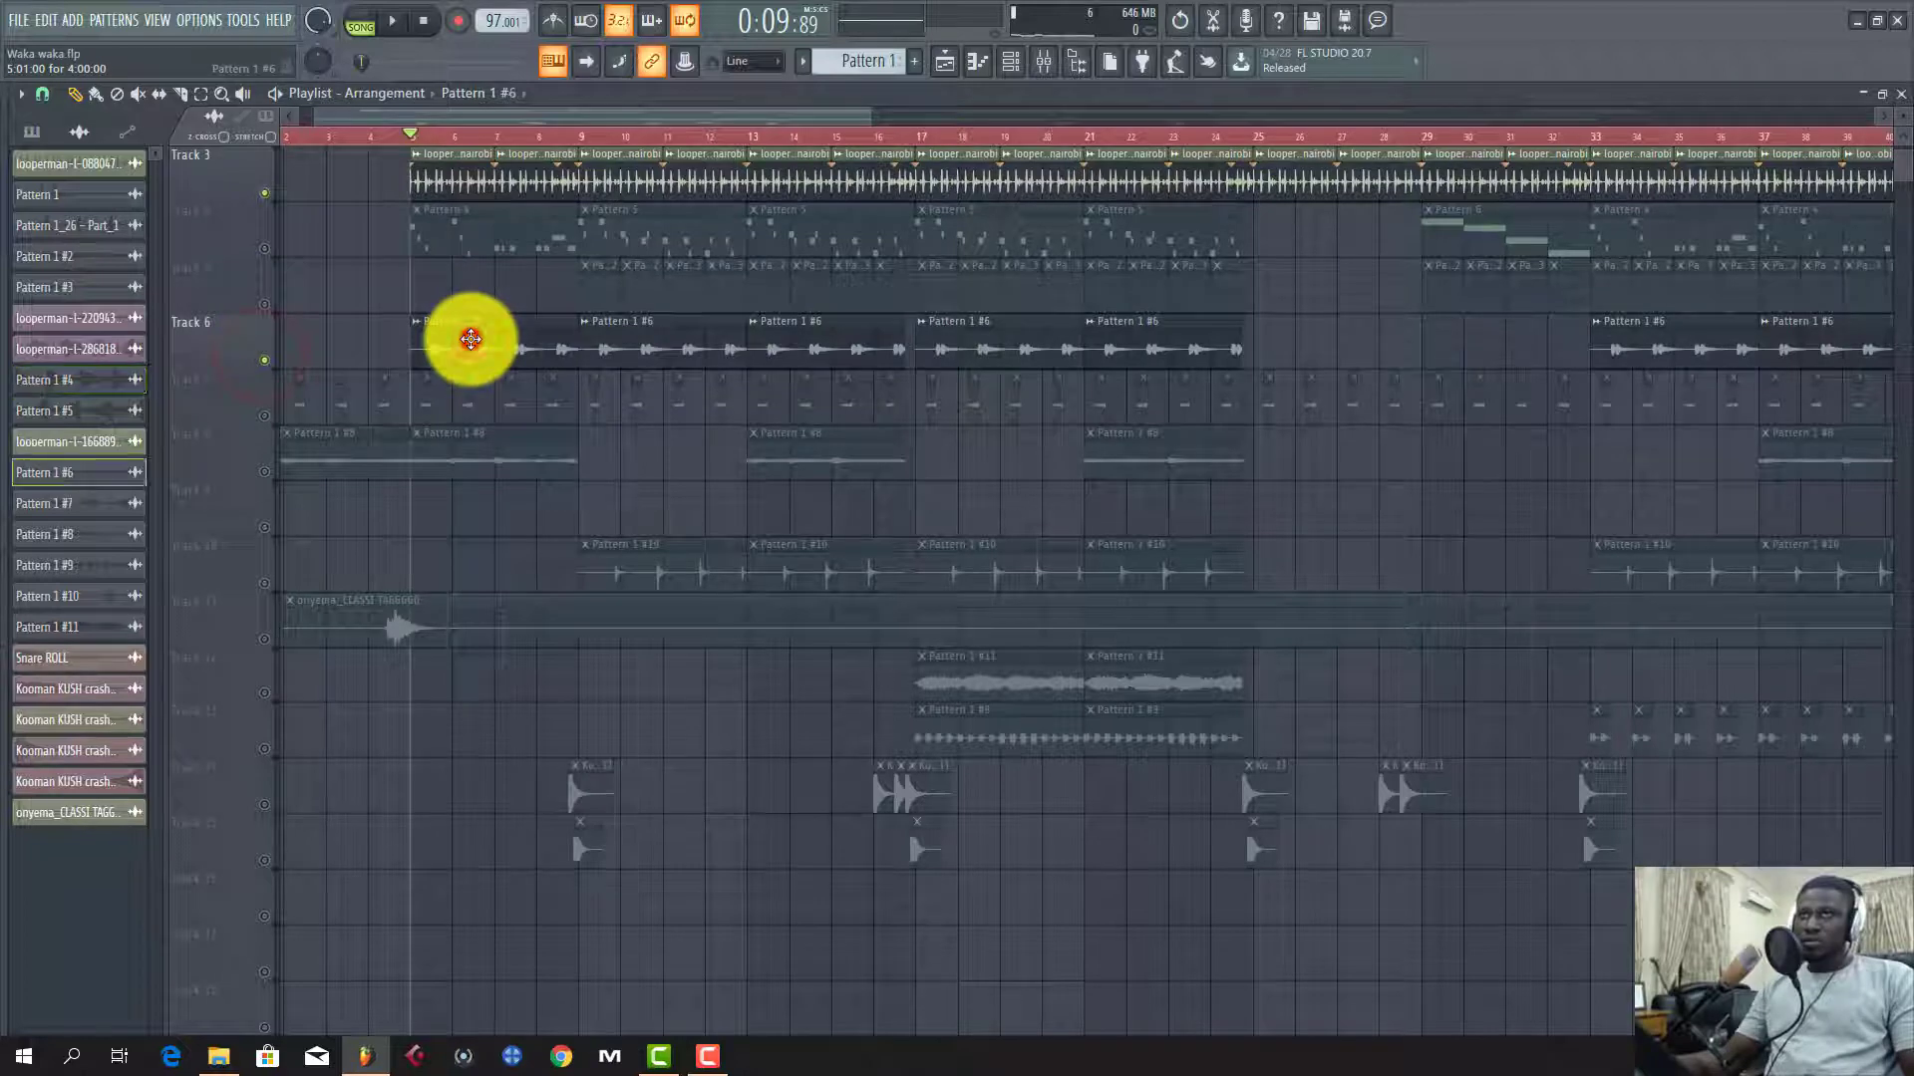
double_click(470, 339)
double_click(634, 352)
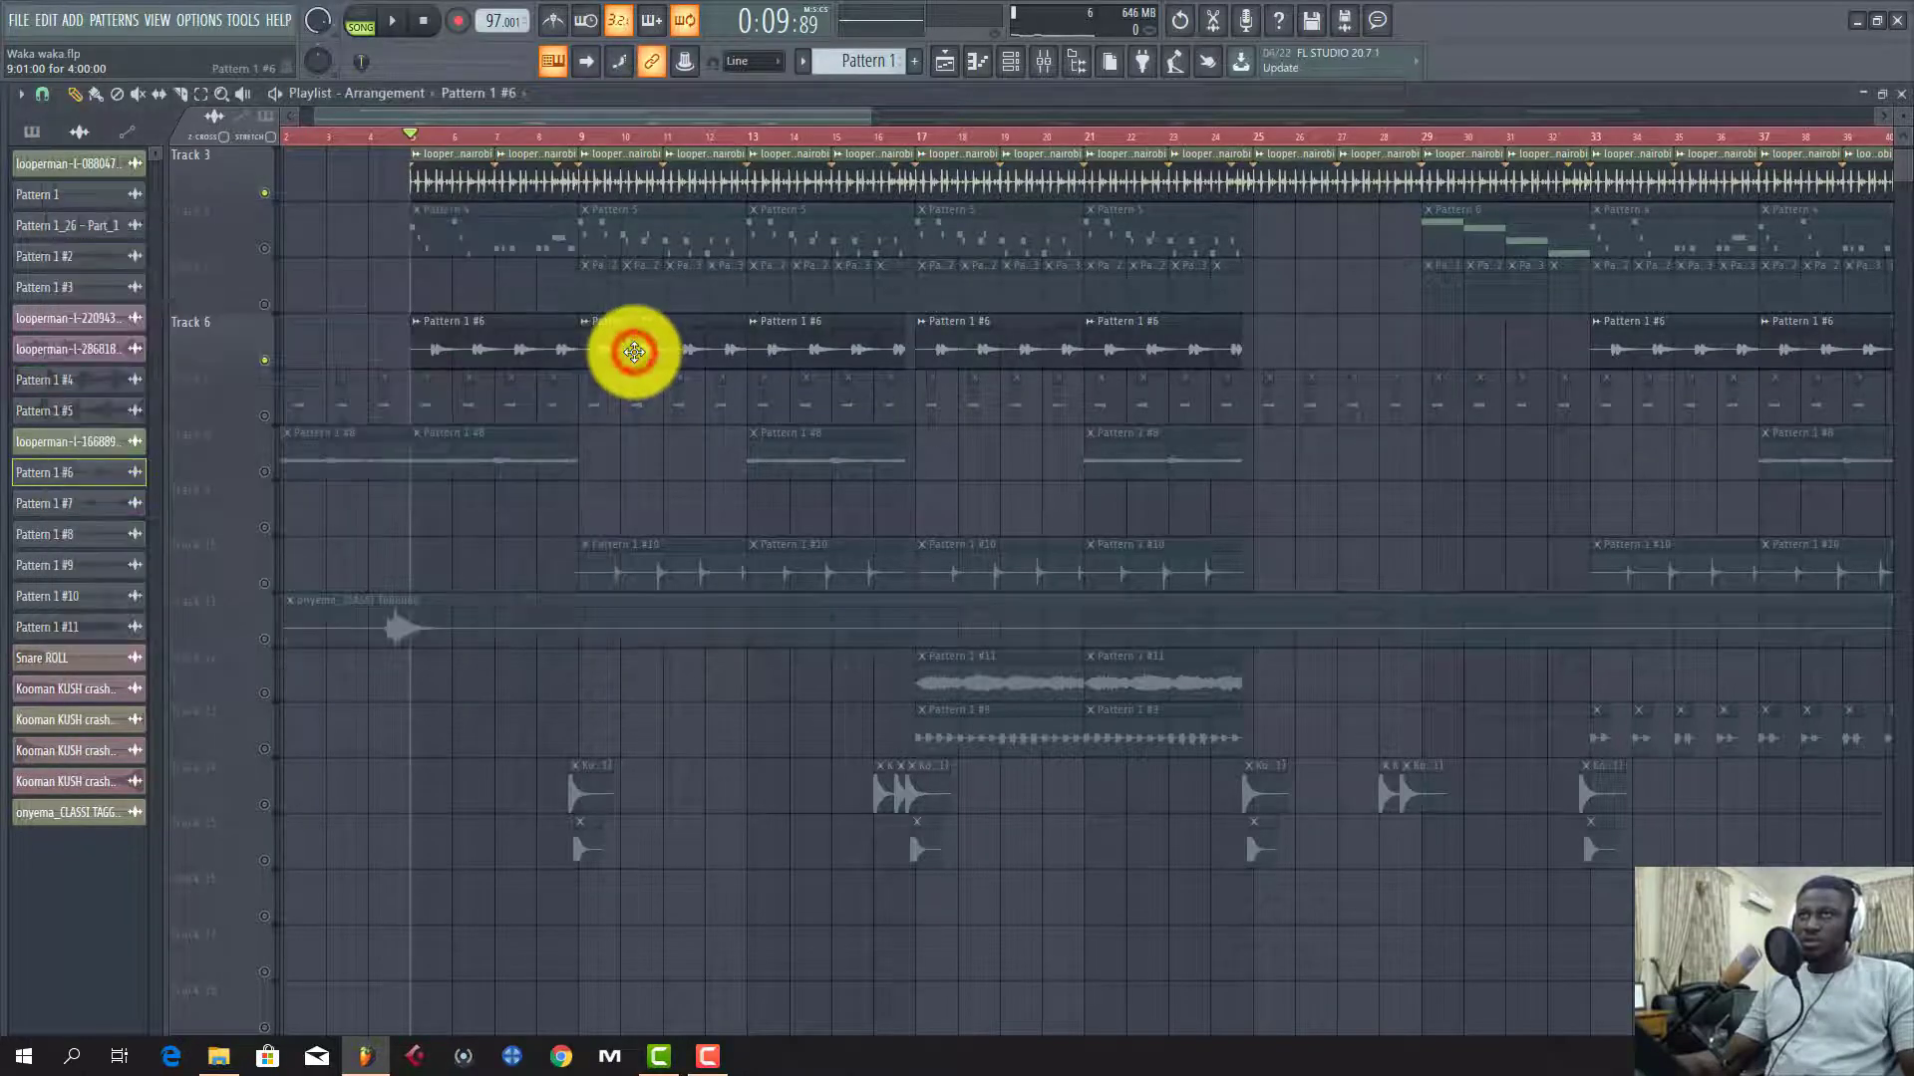
double_click(559, 354)
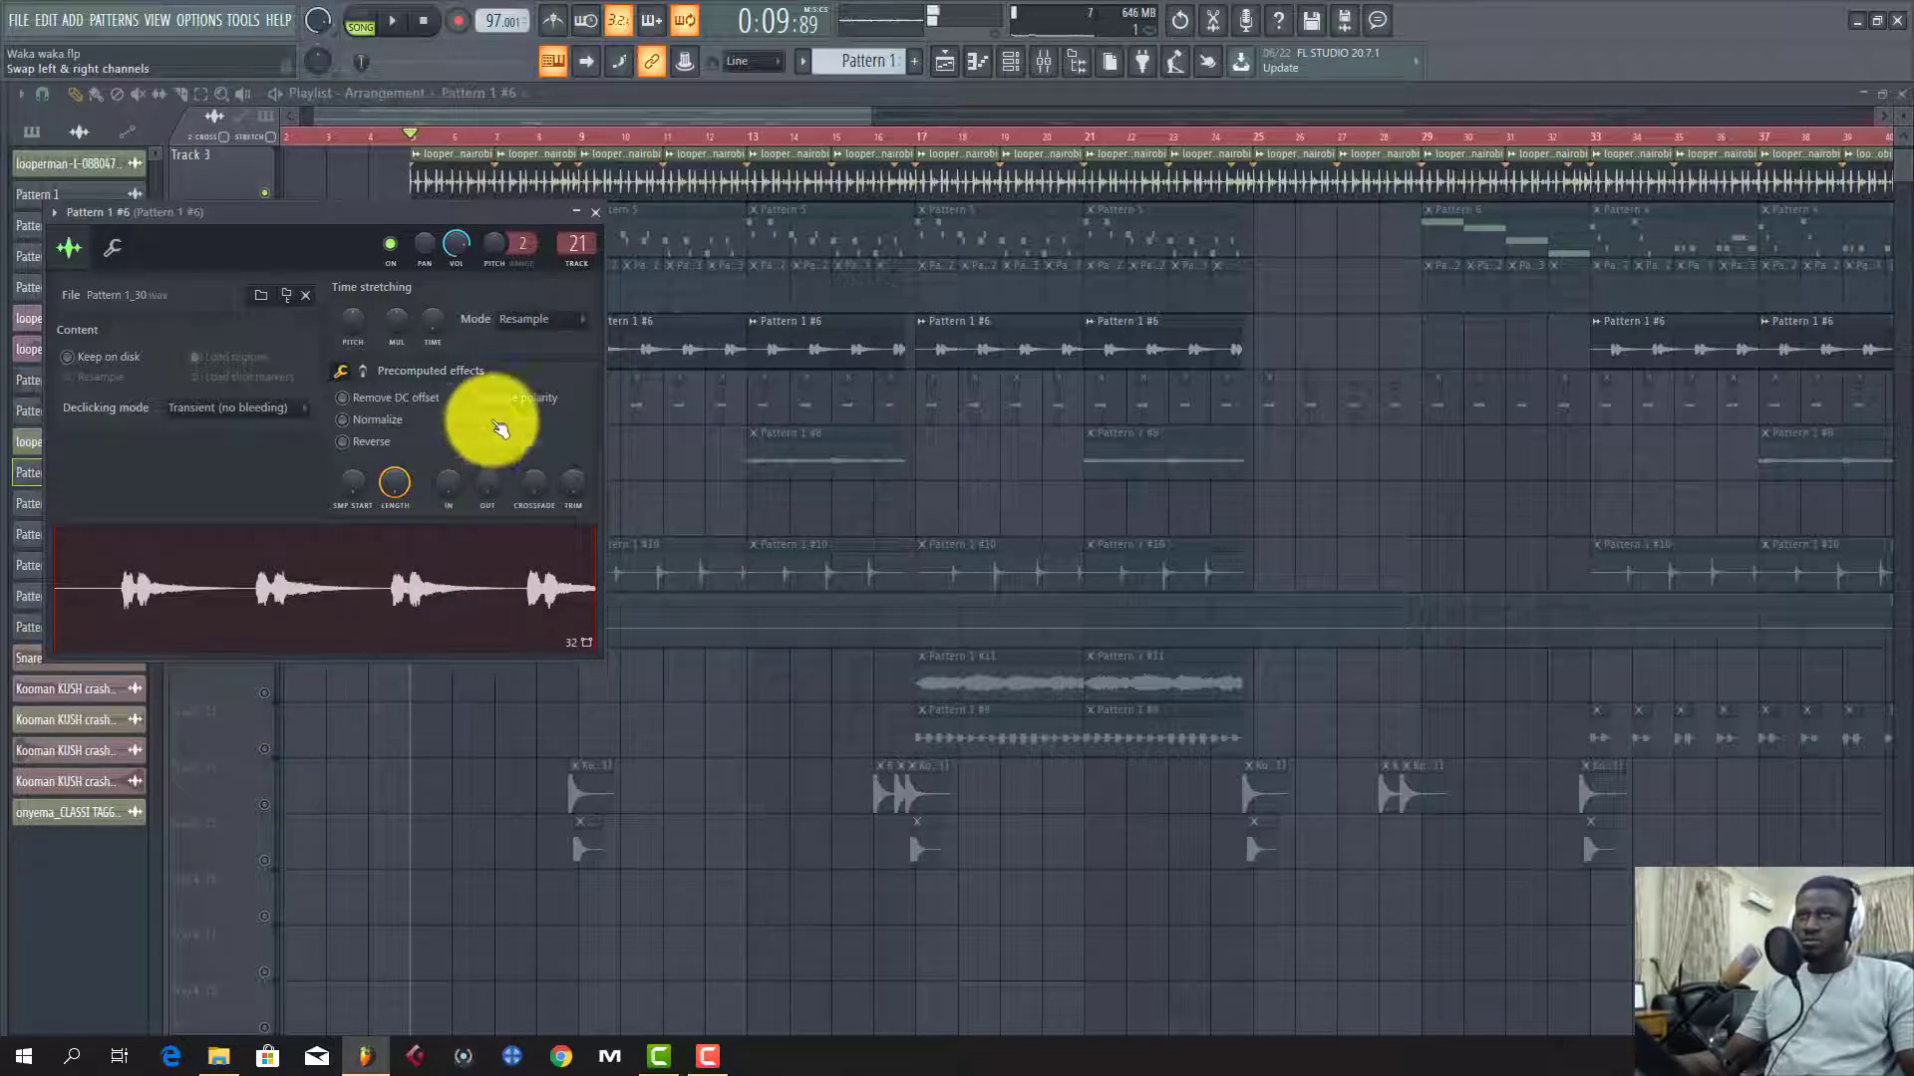
click(598, 214)
Step: Play Tracks 1, 2, 3 and 6 together from bar 5
scroll(558, 321, up, 2)
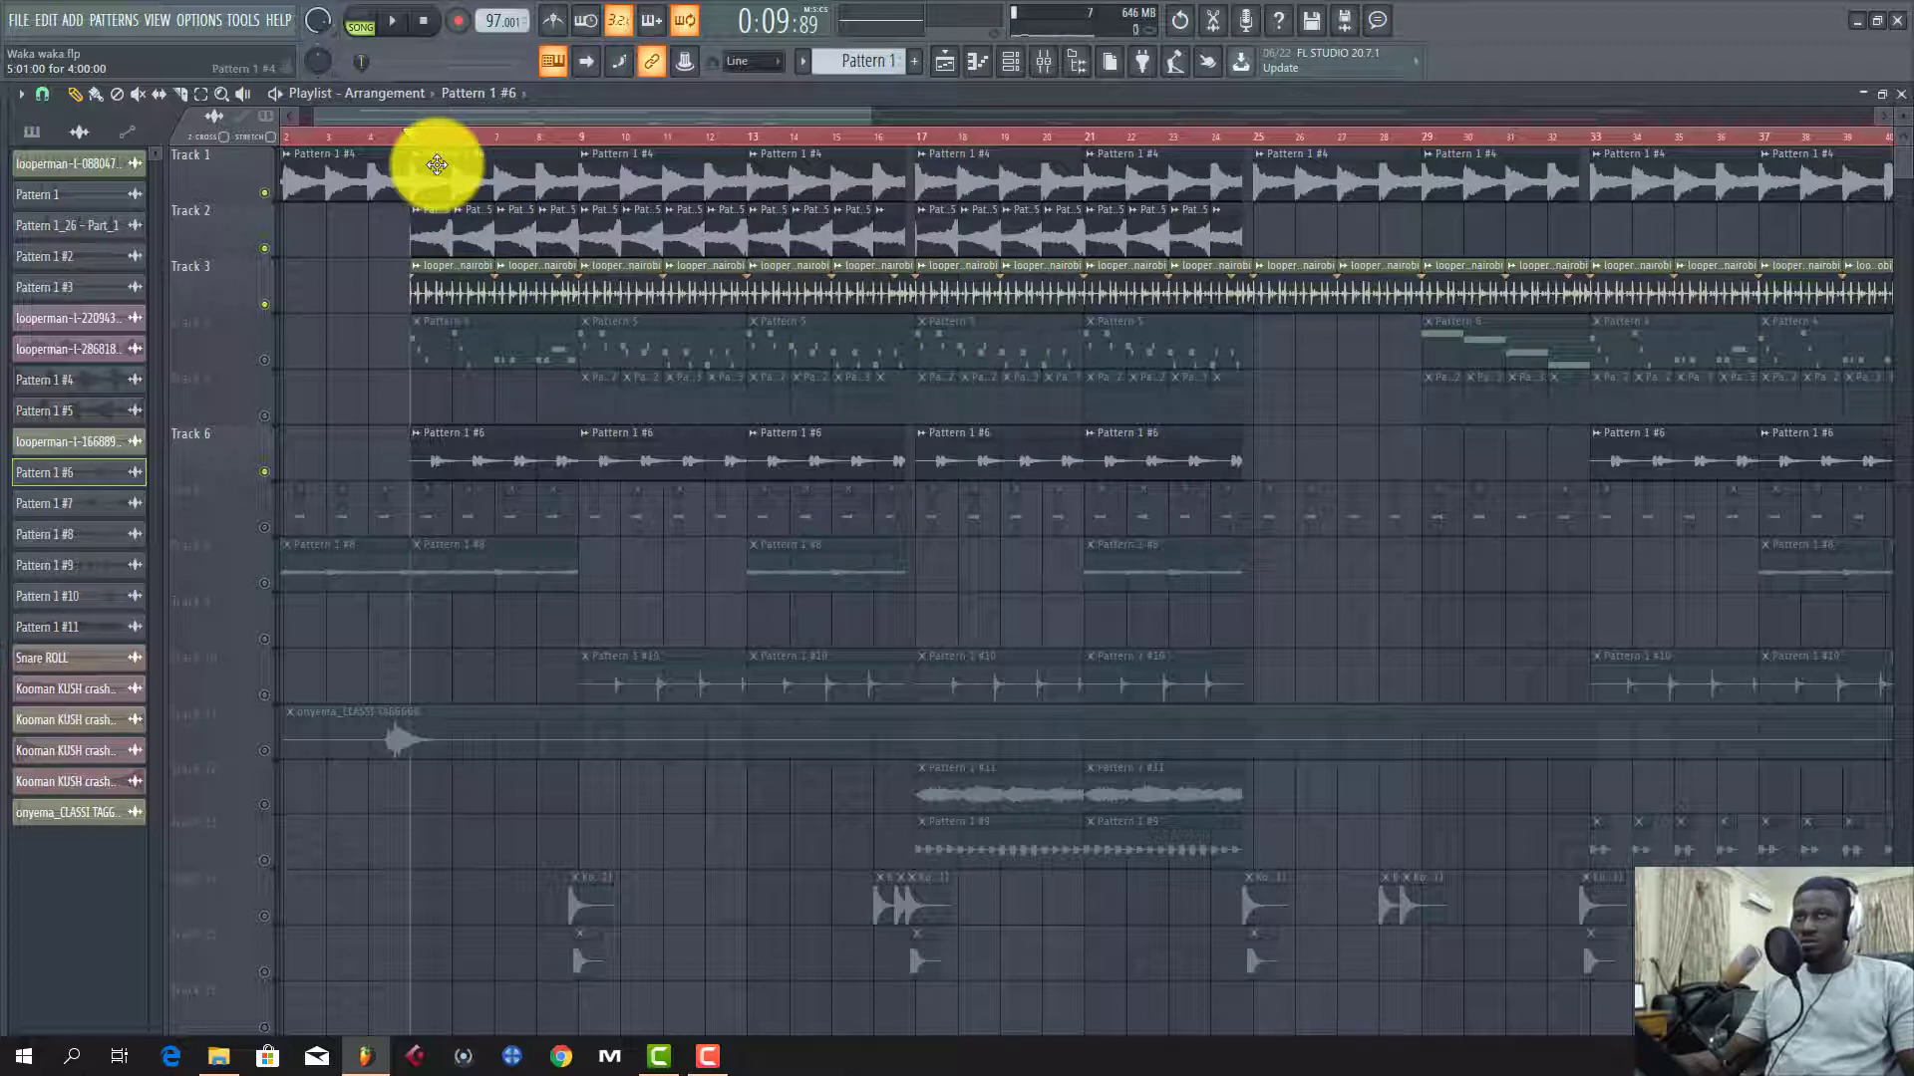
key(space)
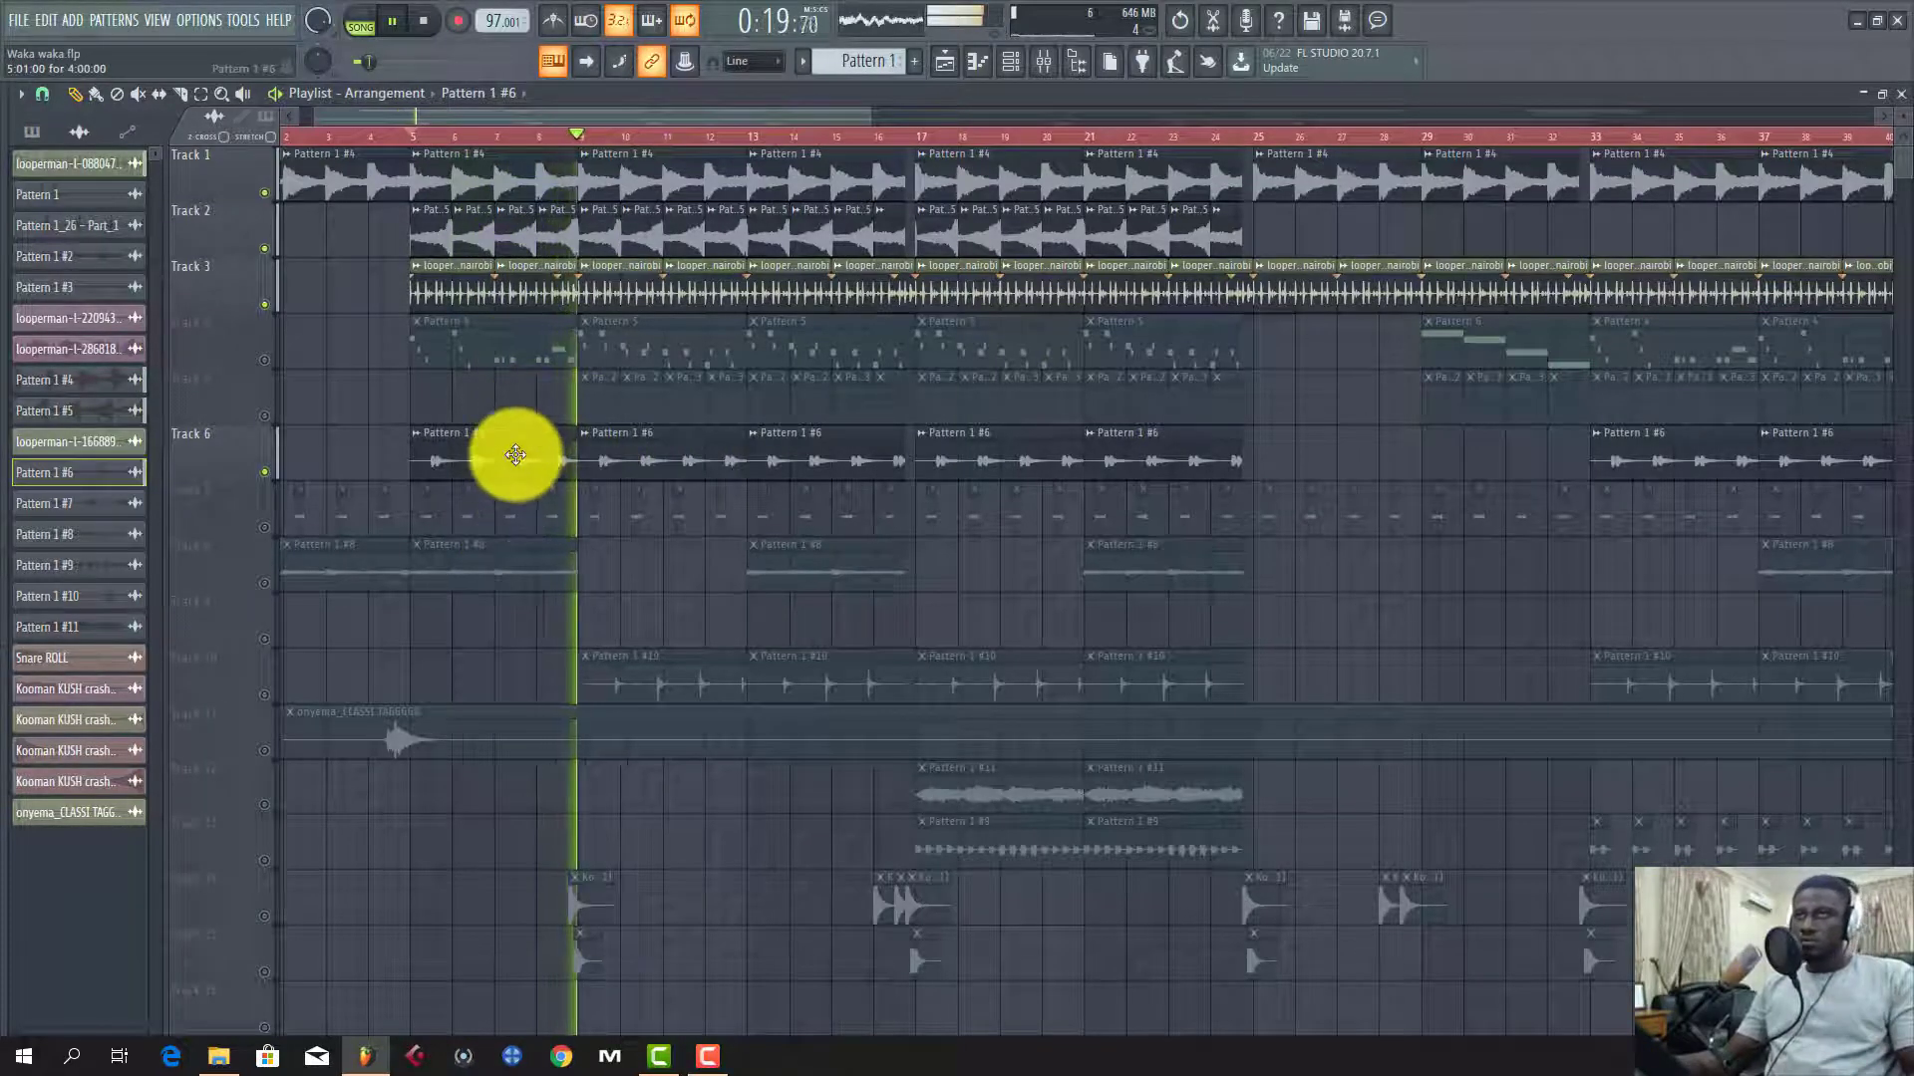
key(space)
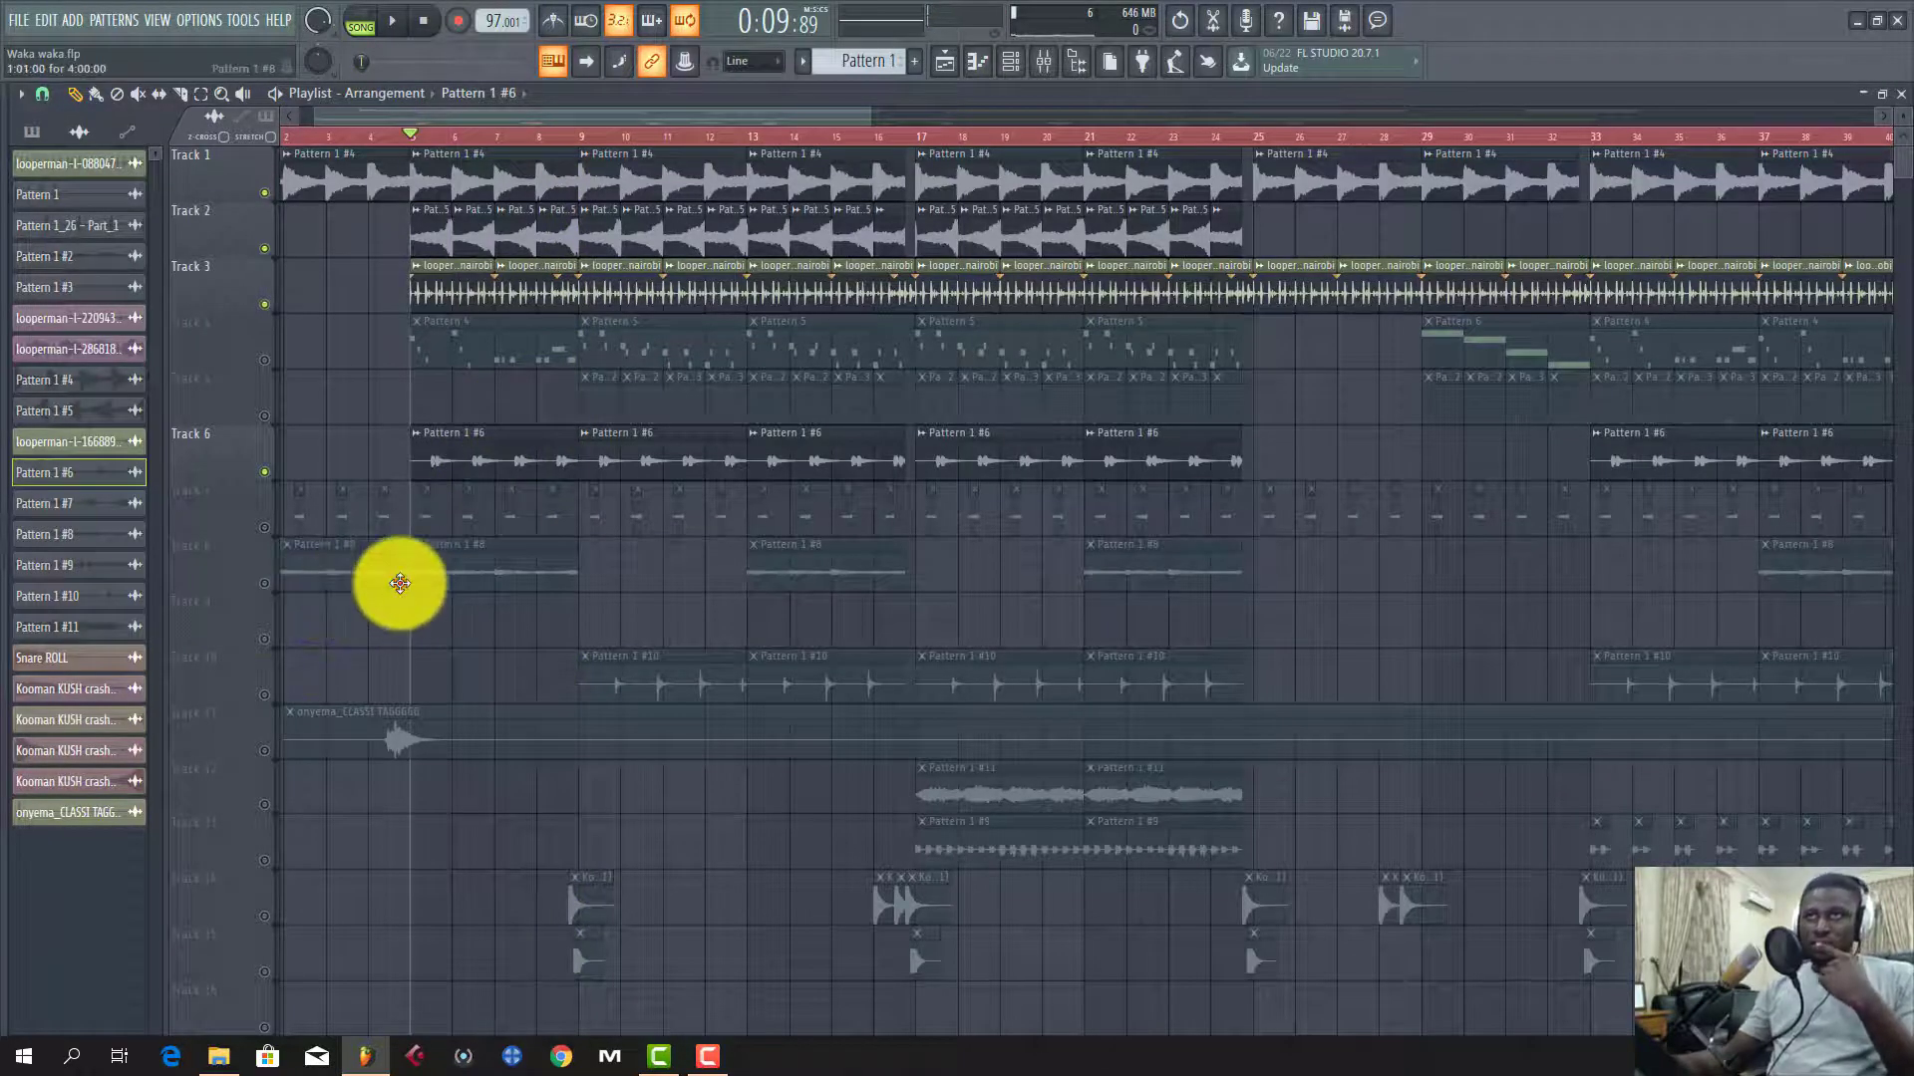
Step: Examine the Pattern 1 #8 sample on Track 8, unmute that track and play it with the other active tracks
double_click(398, 583)
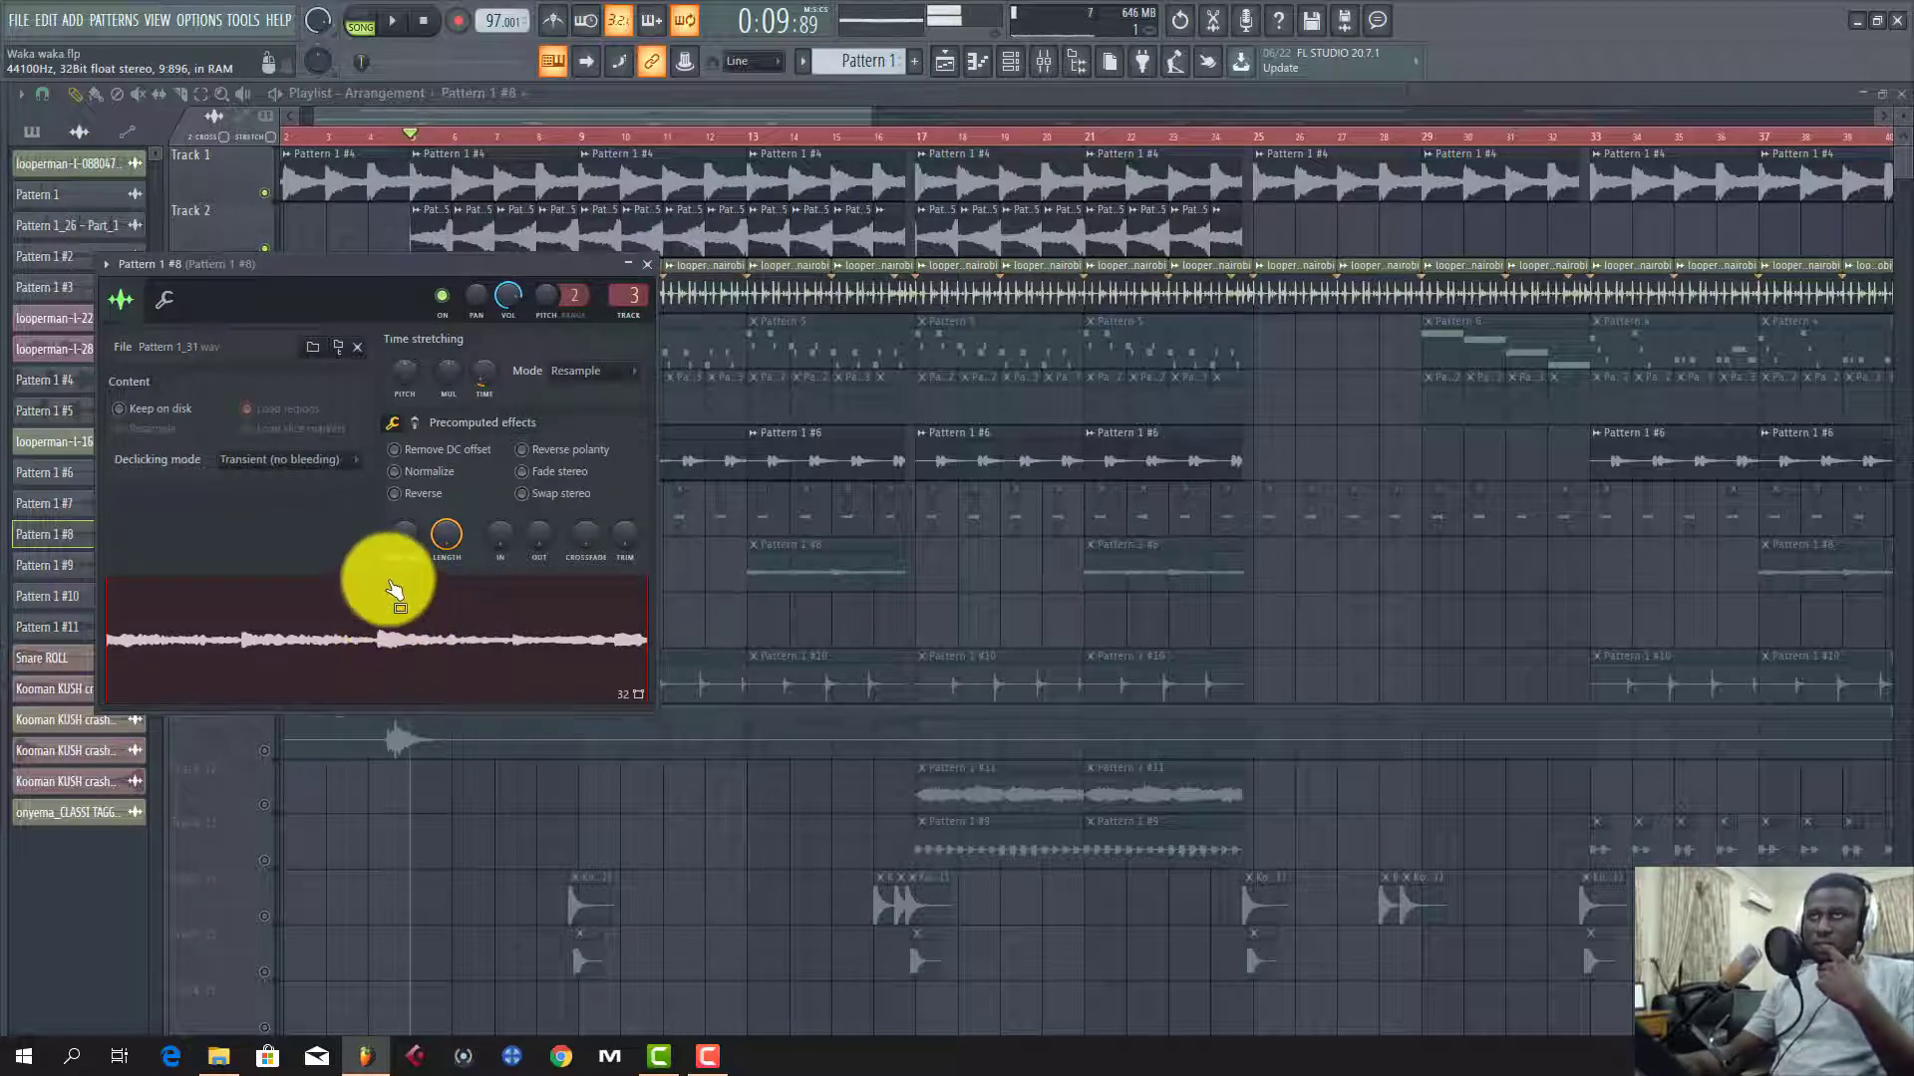
click(658, 276)
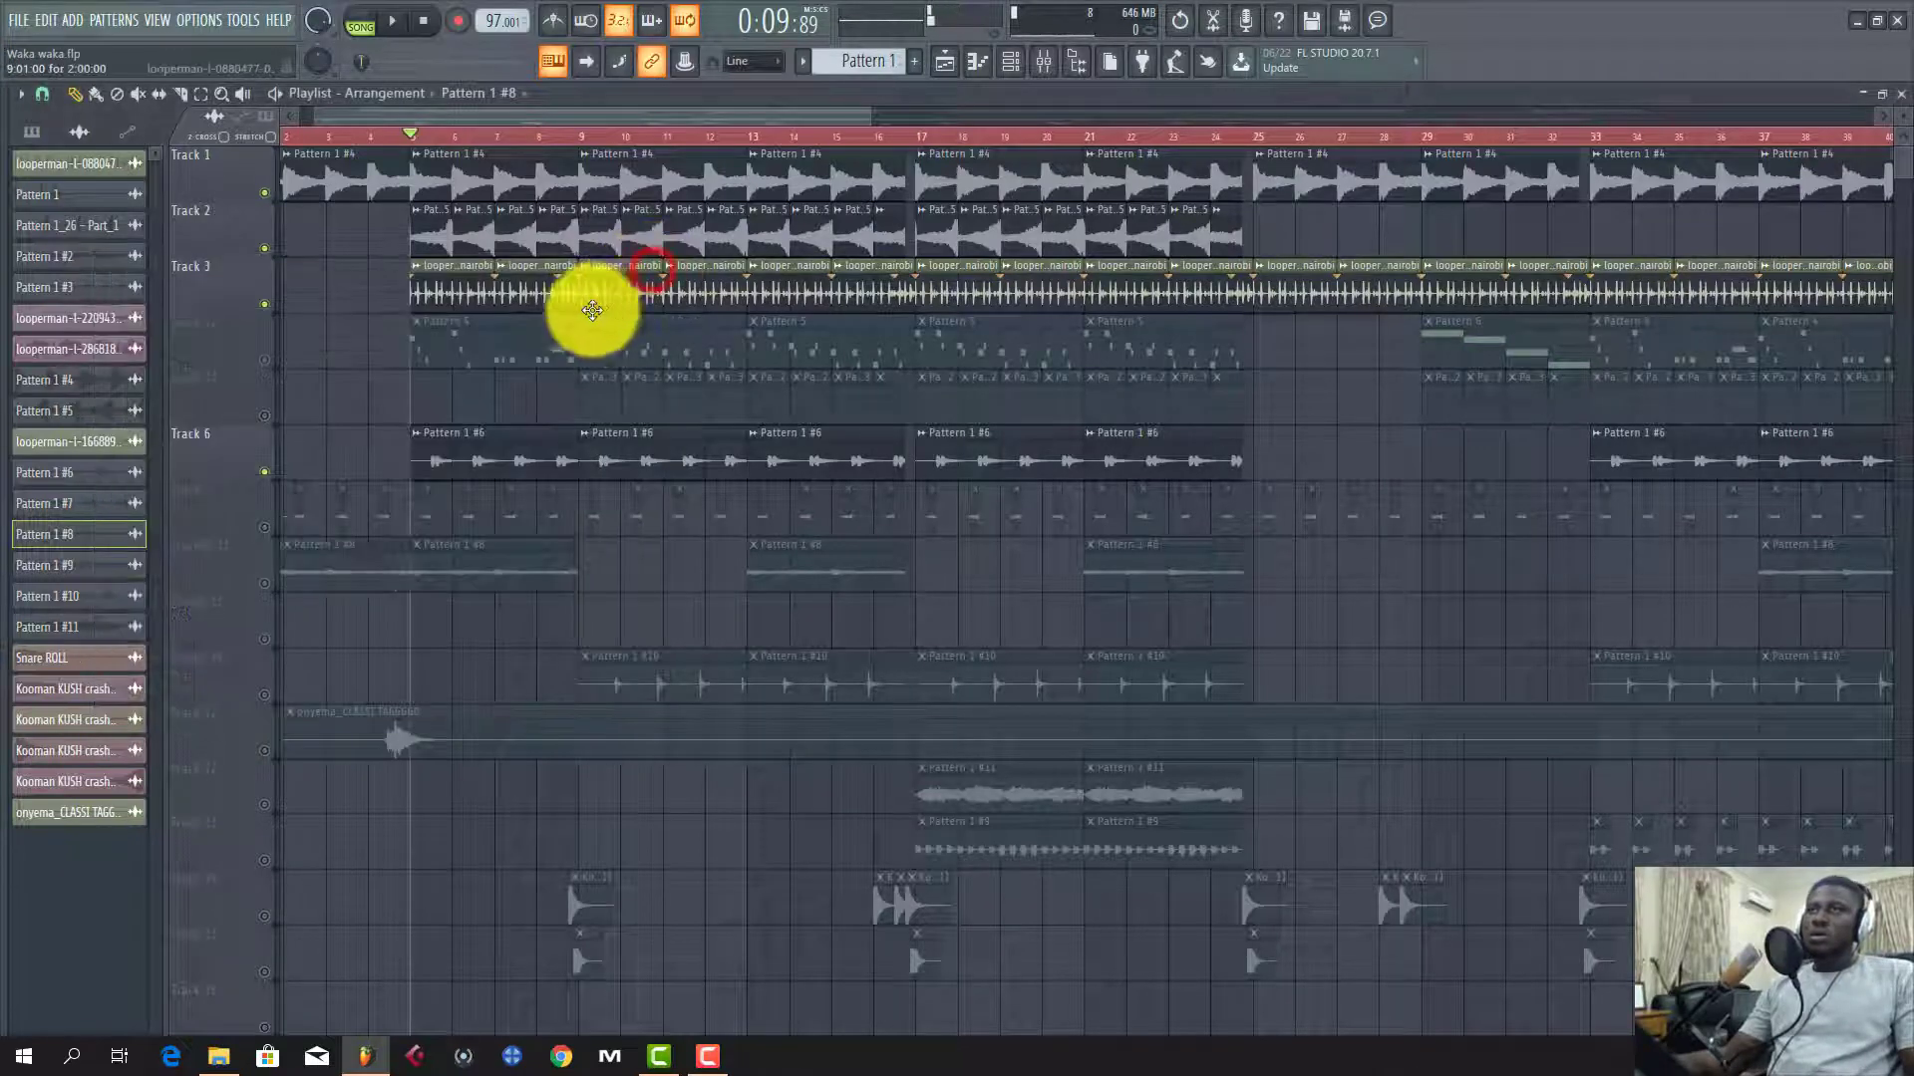
click(269, 586)
key(space)
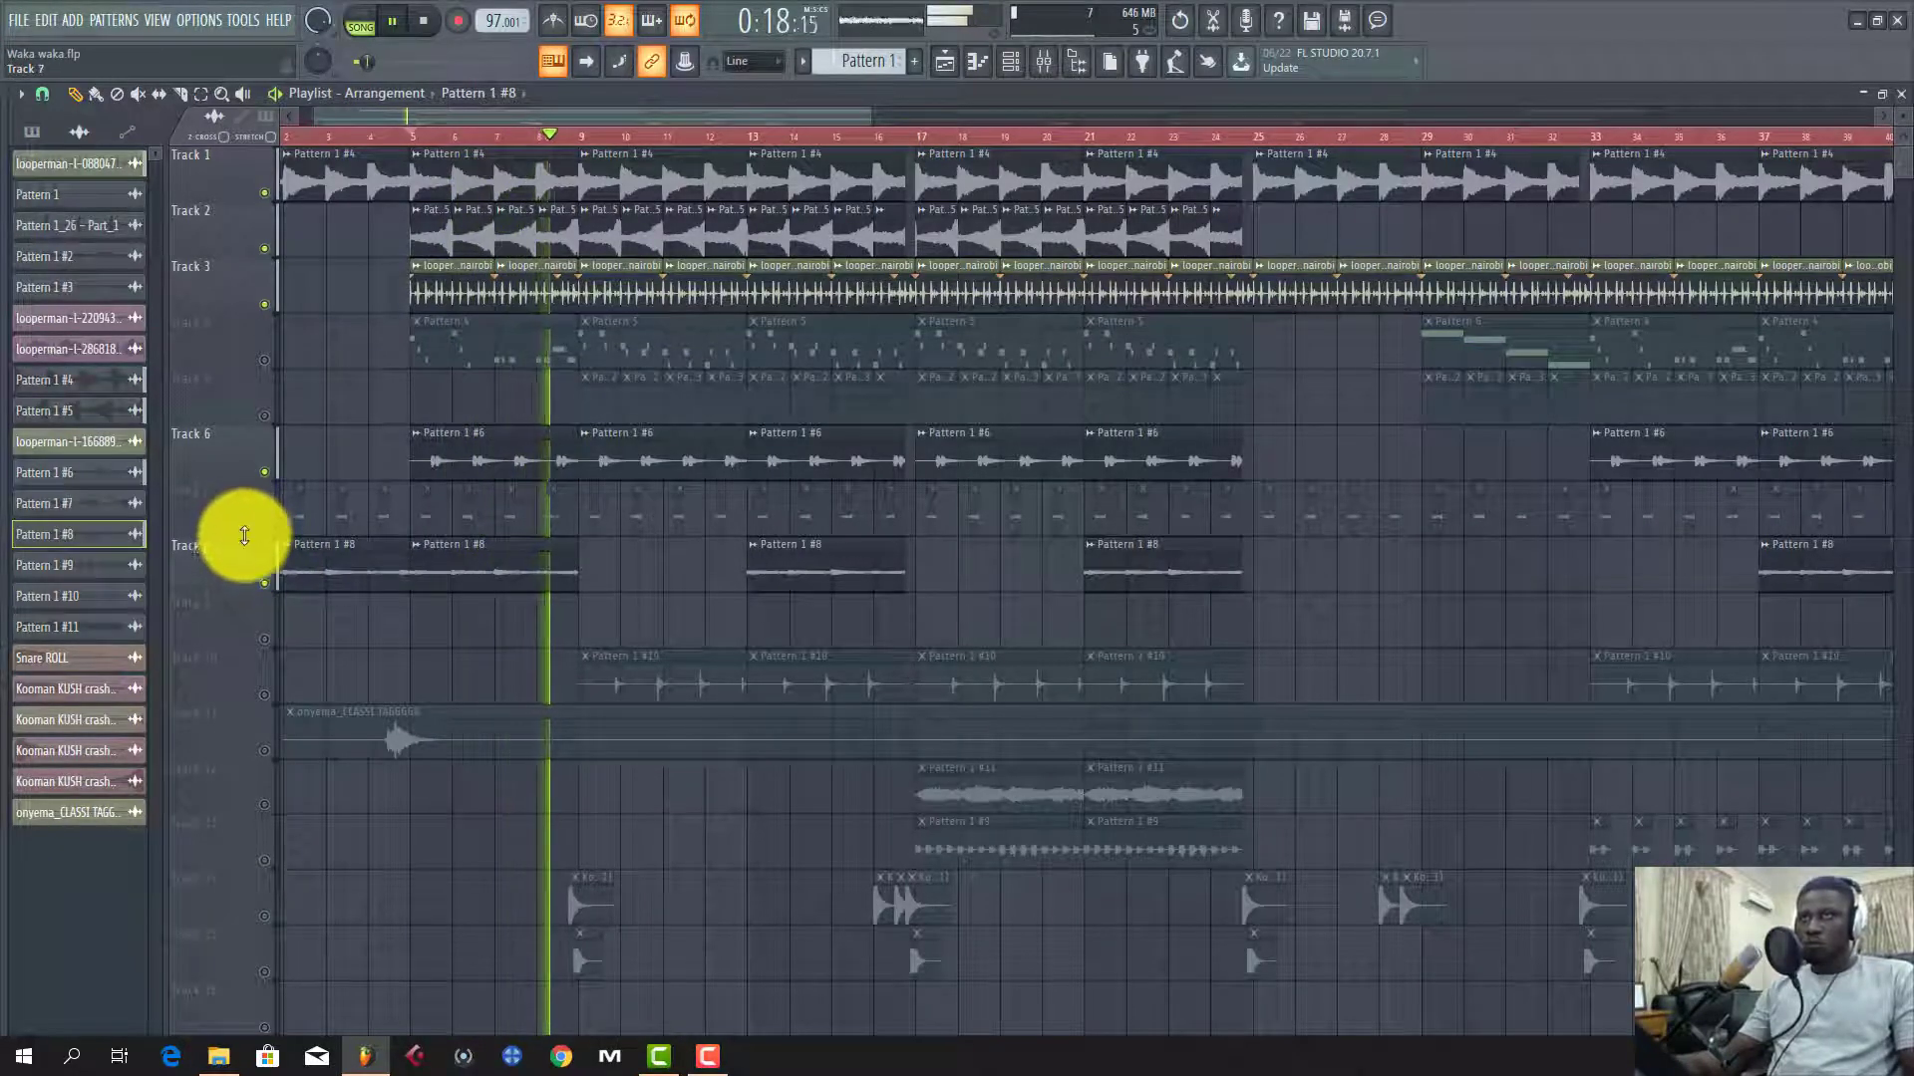
key(space)
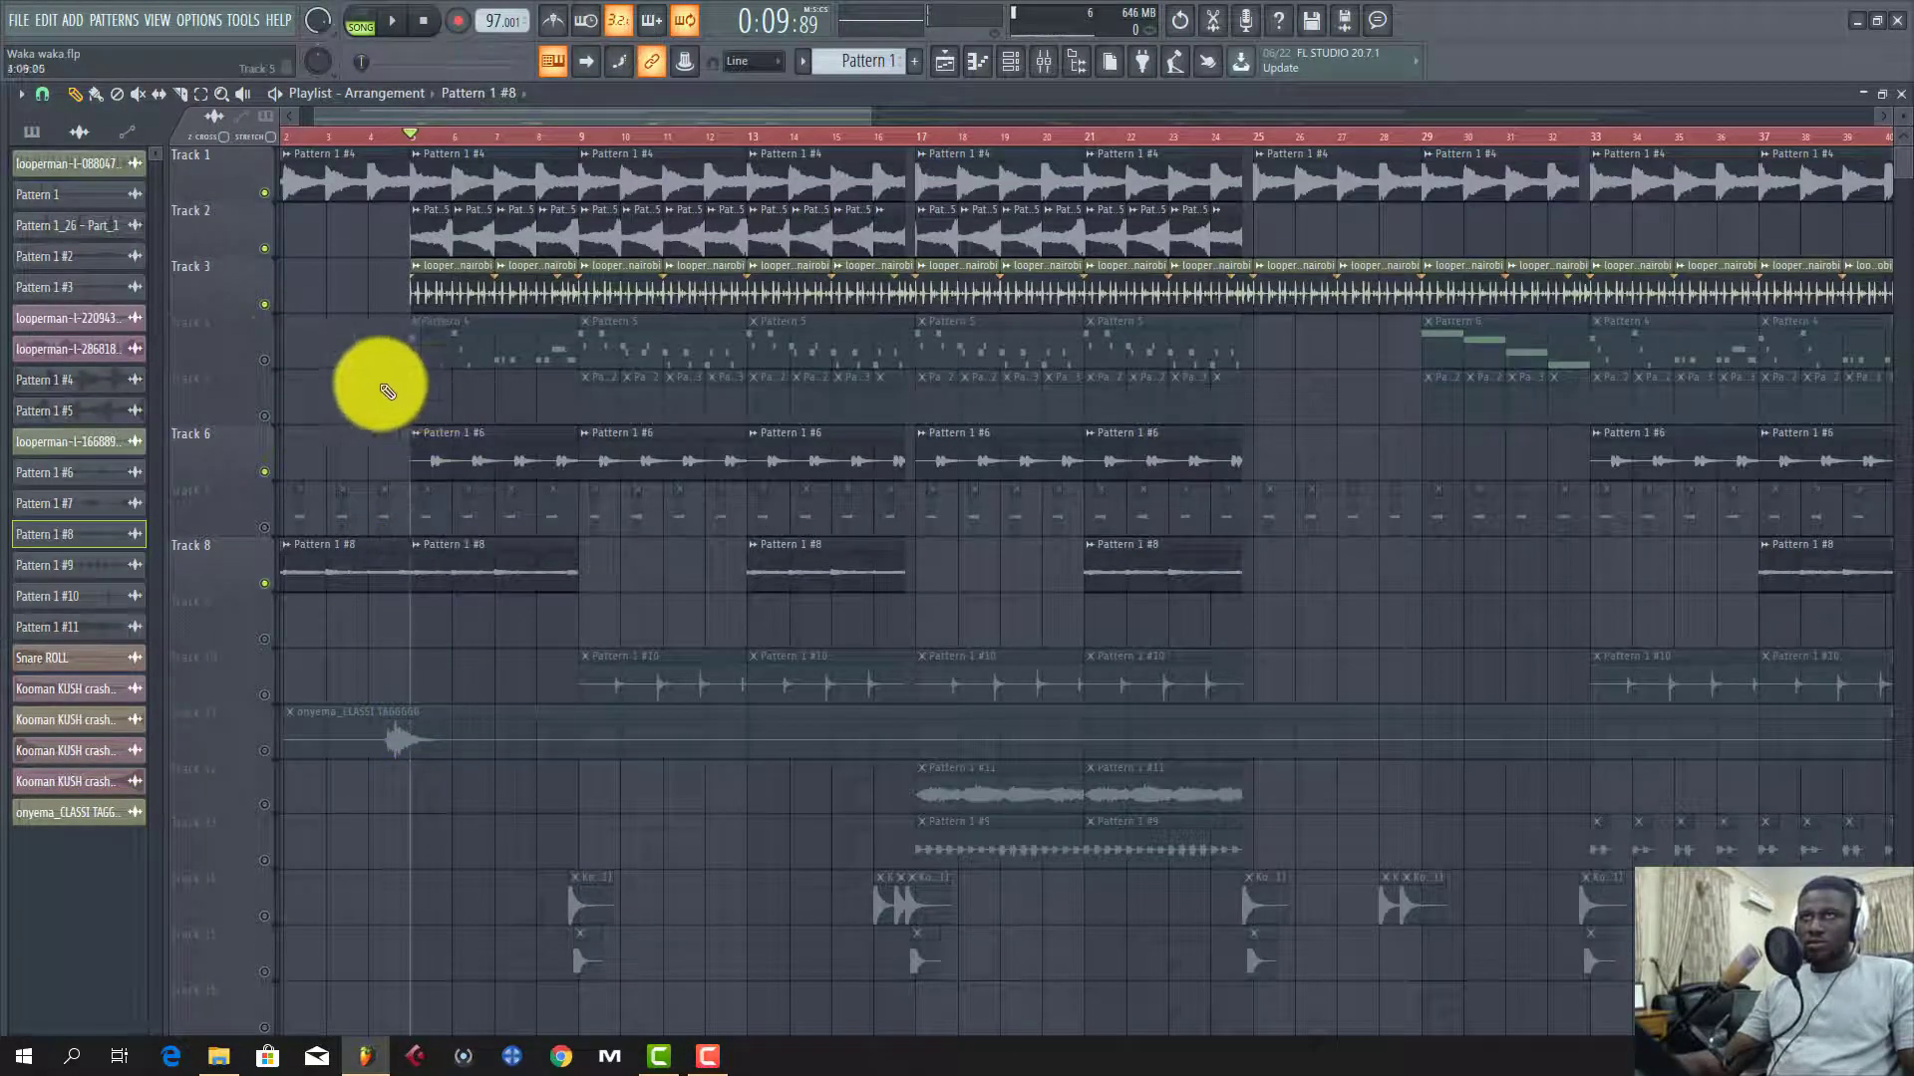
Step: Unmute Track 4, open the Nexus notes of its Pattern 4 clip in the piano roll and play them in song mode
click(264, 358)
double_click(472, 359)
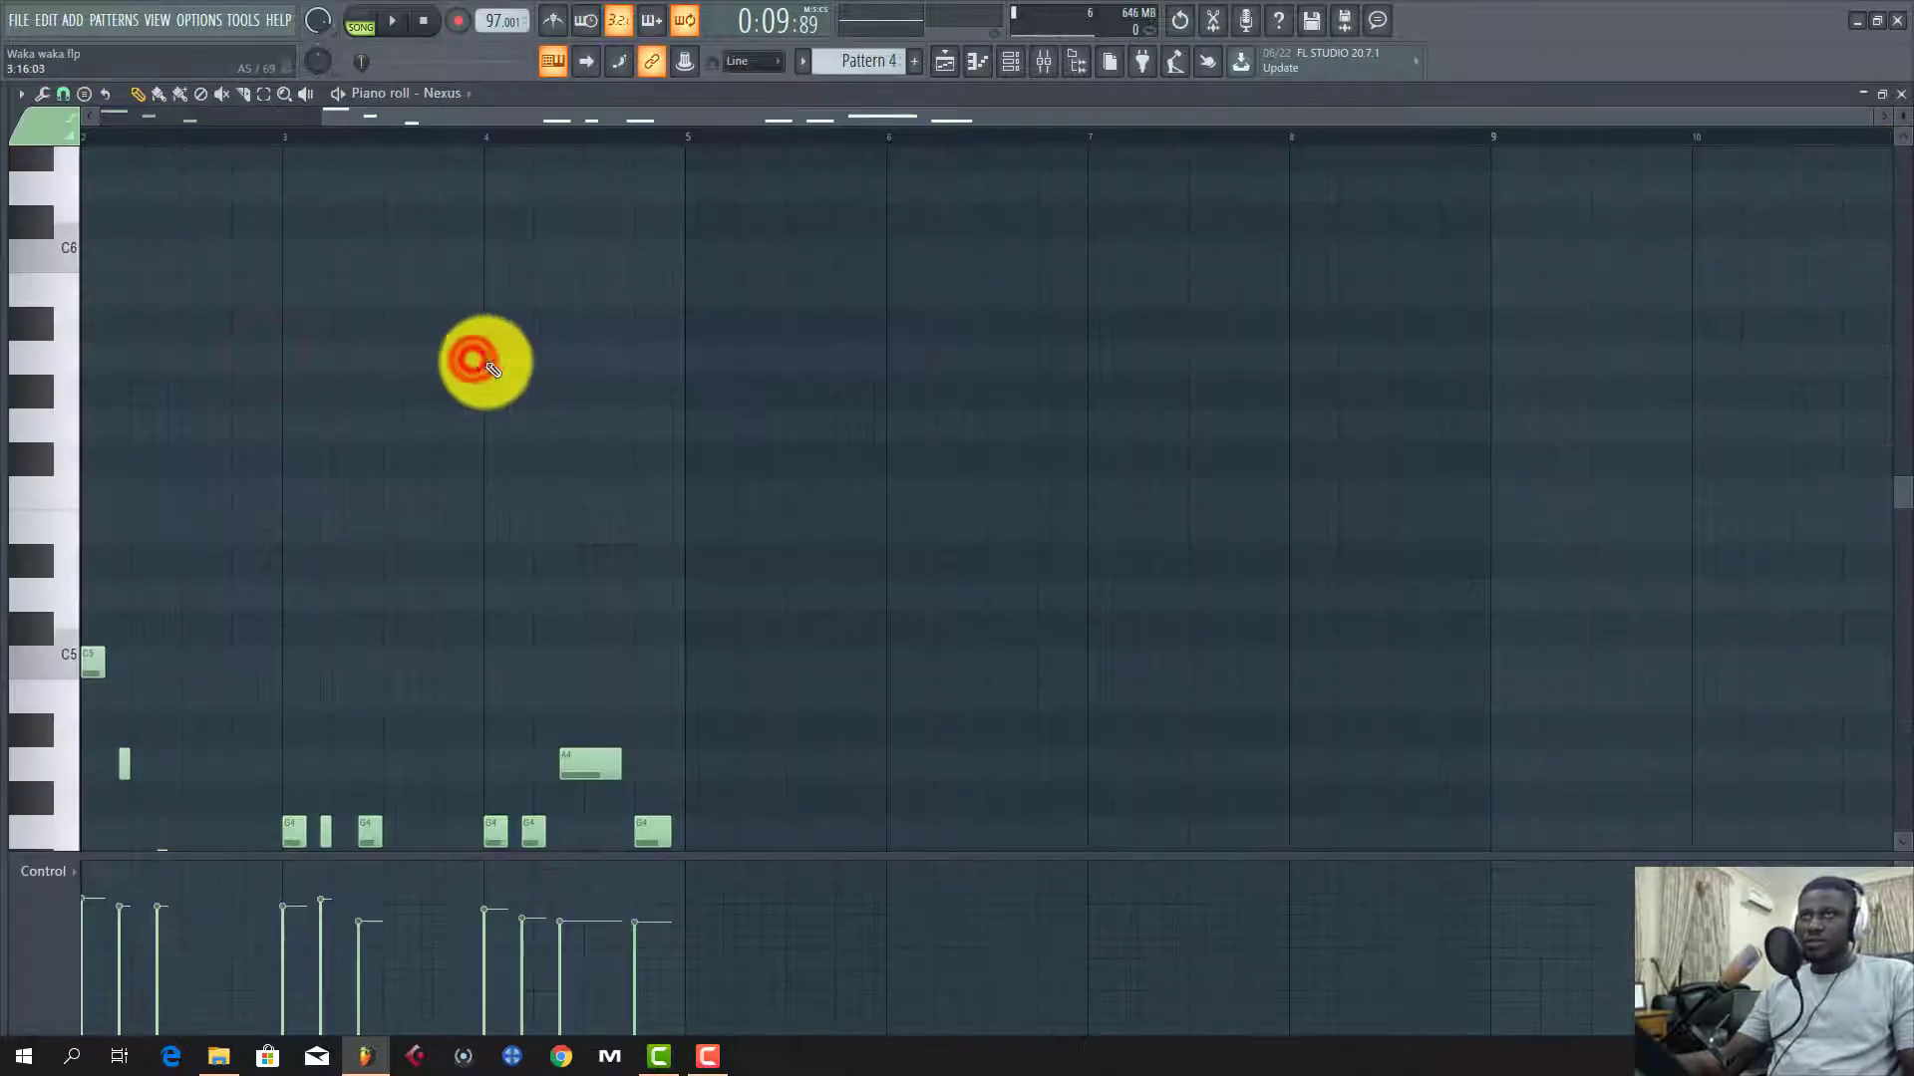
scroll(794, 138, up, 1)
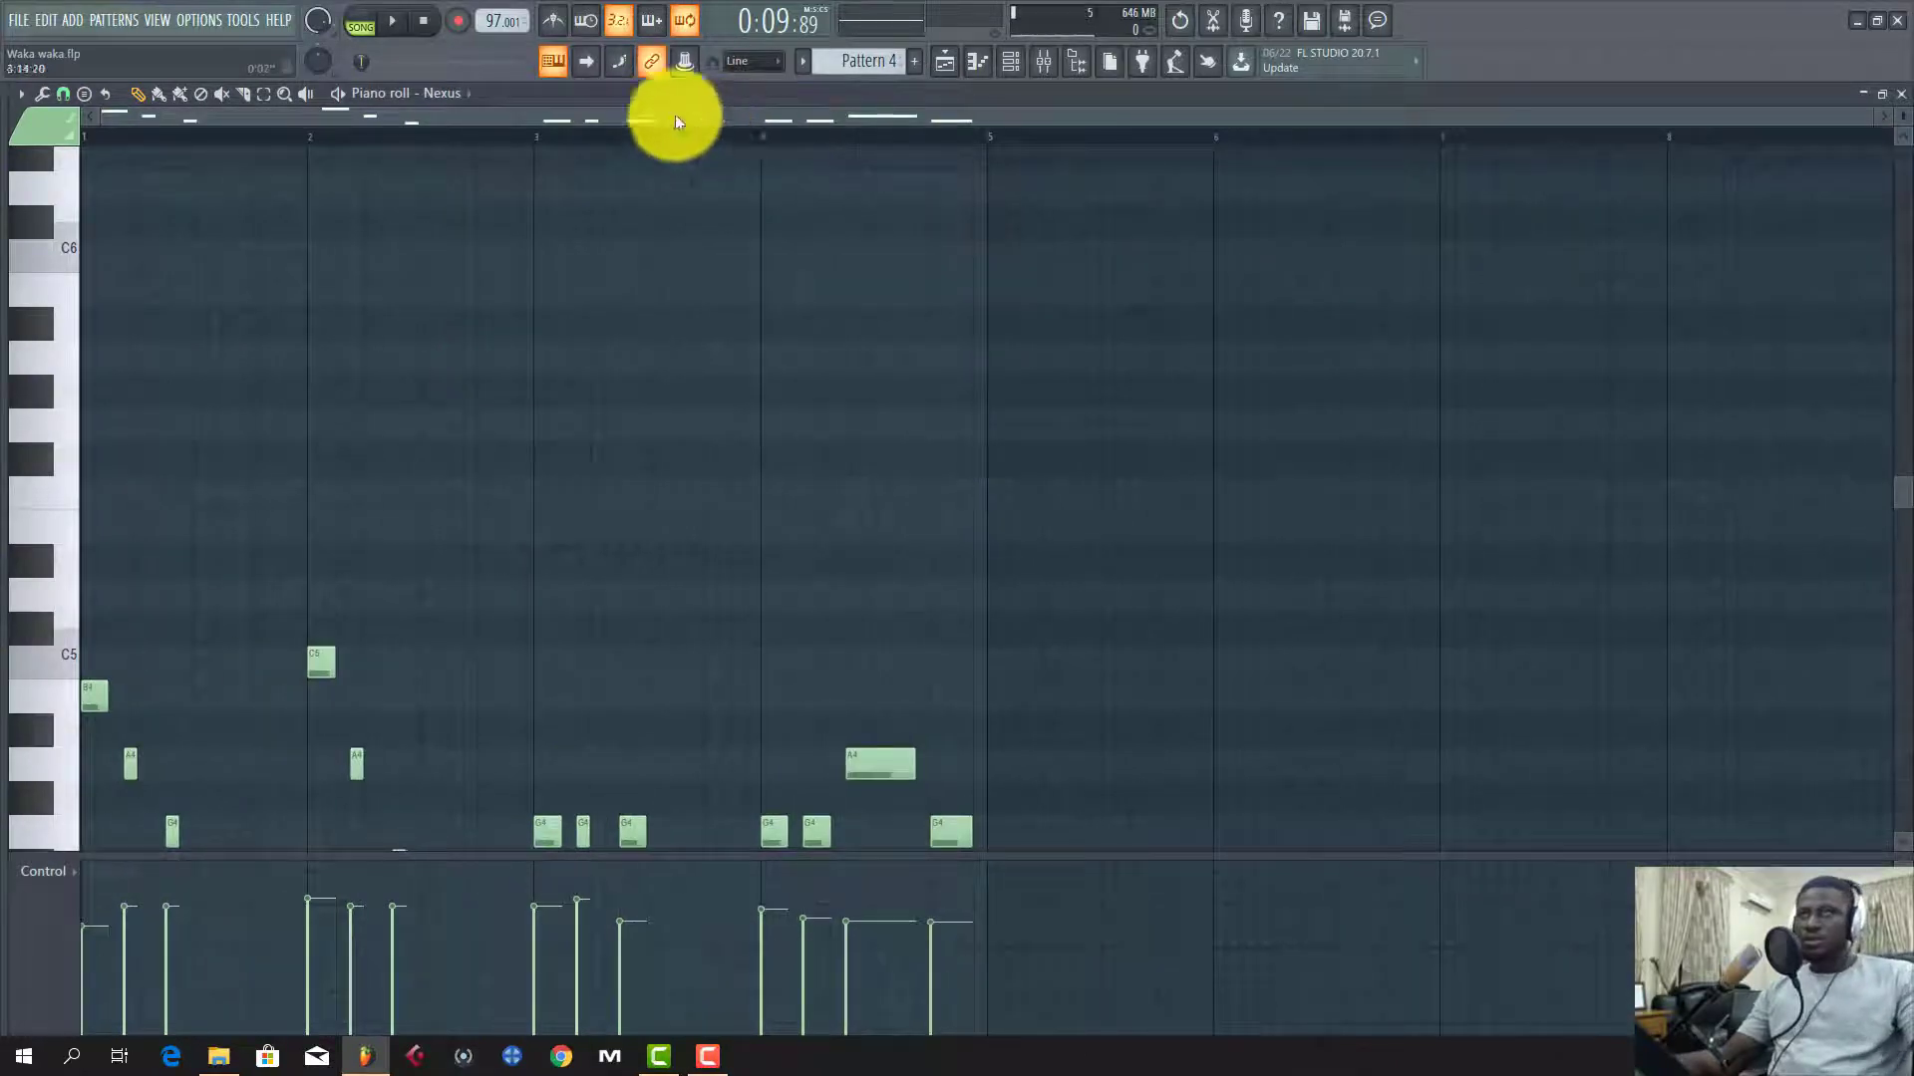
click(394, 24)
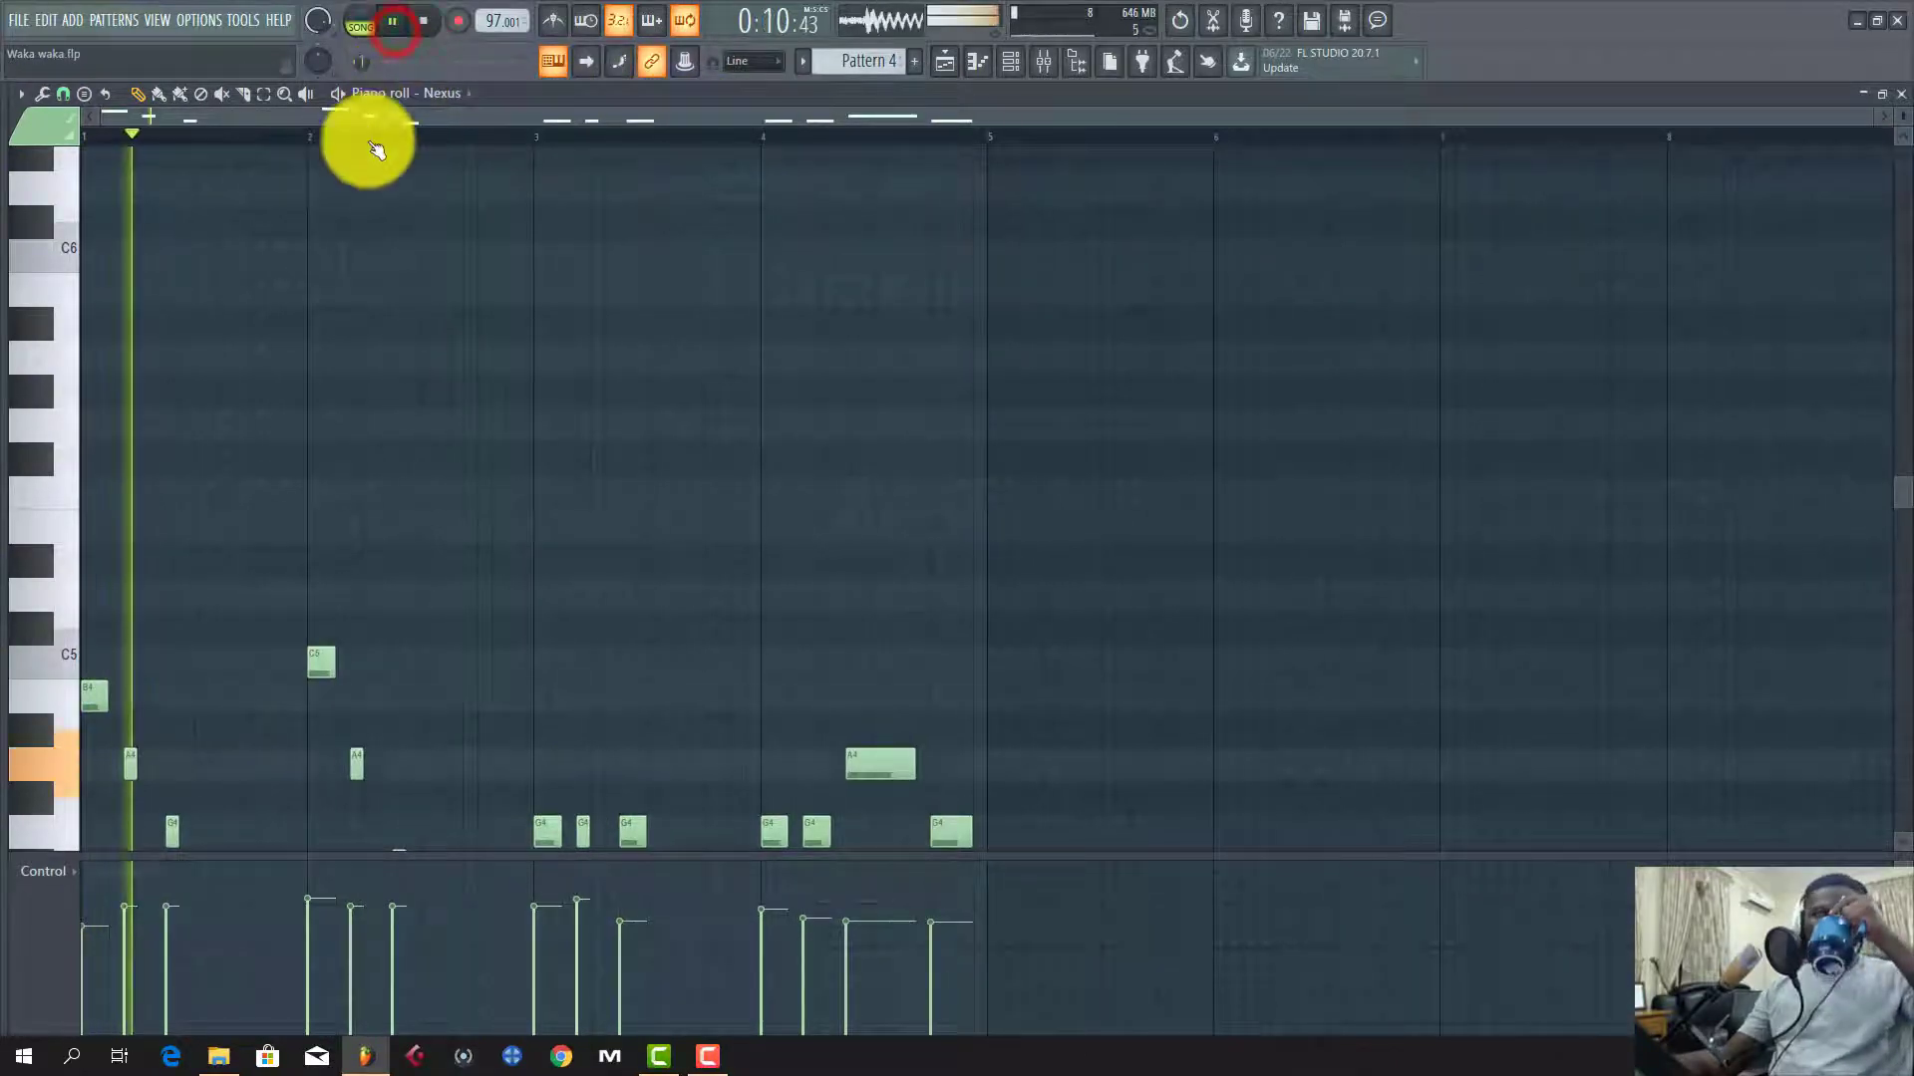
scroll(361, 200, down, 3)
scroll(360, 251, down, 2)
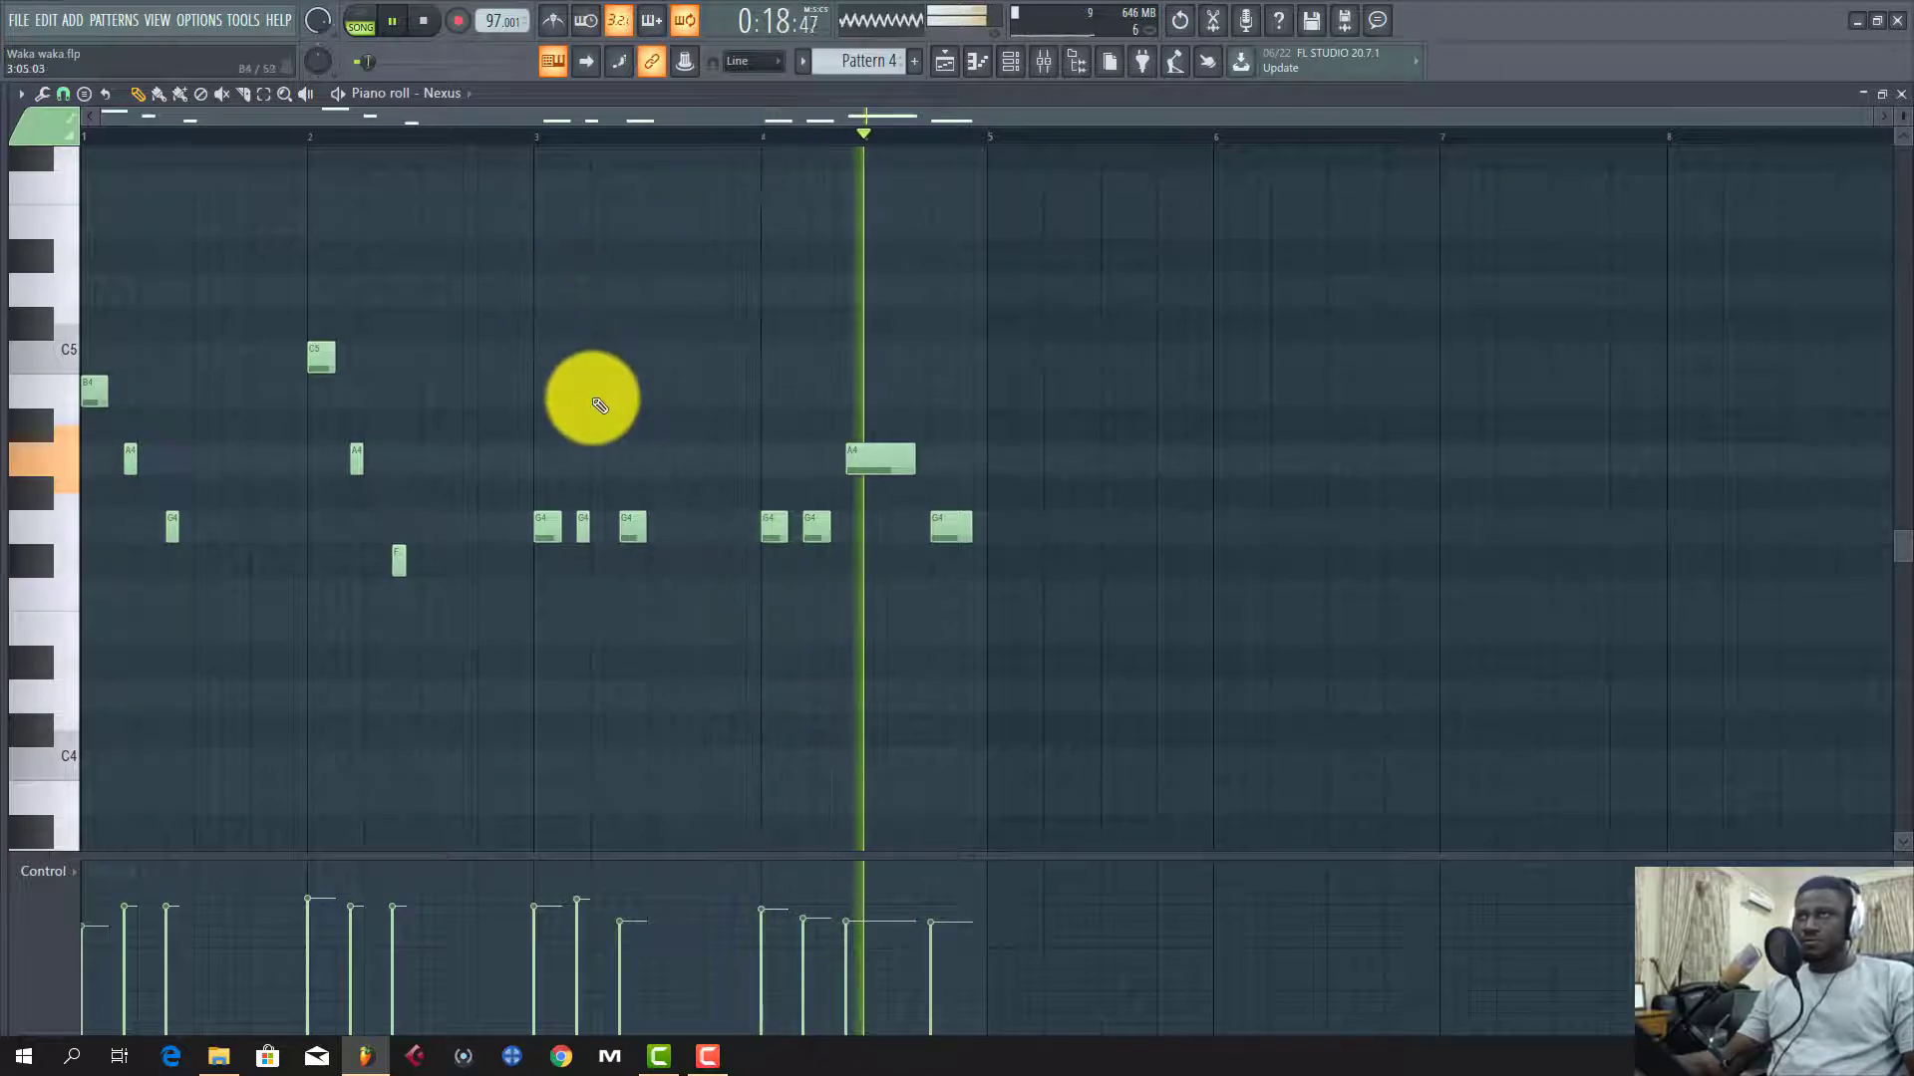
Step: Switch playback to pattern mode, listen to the Pattern 4 Nexus melody alone and return to the playlist
click(360, 21)
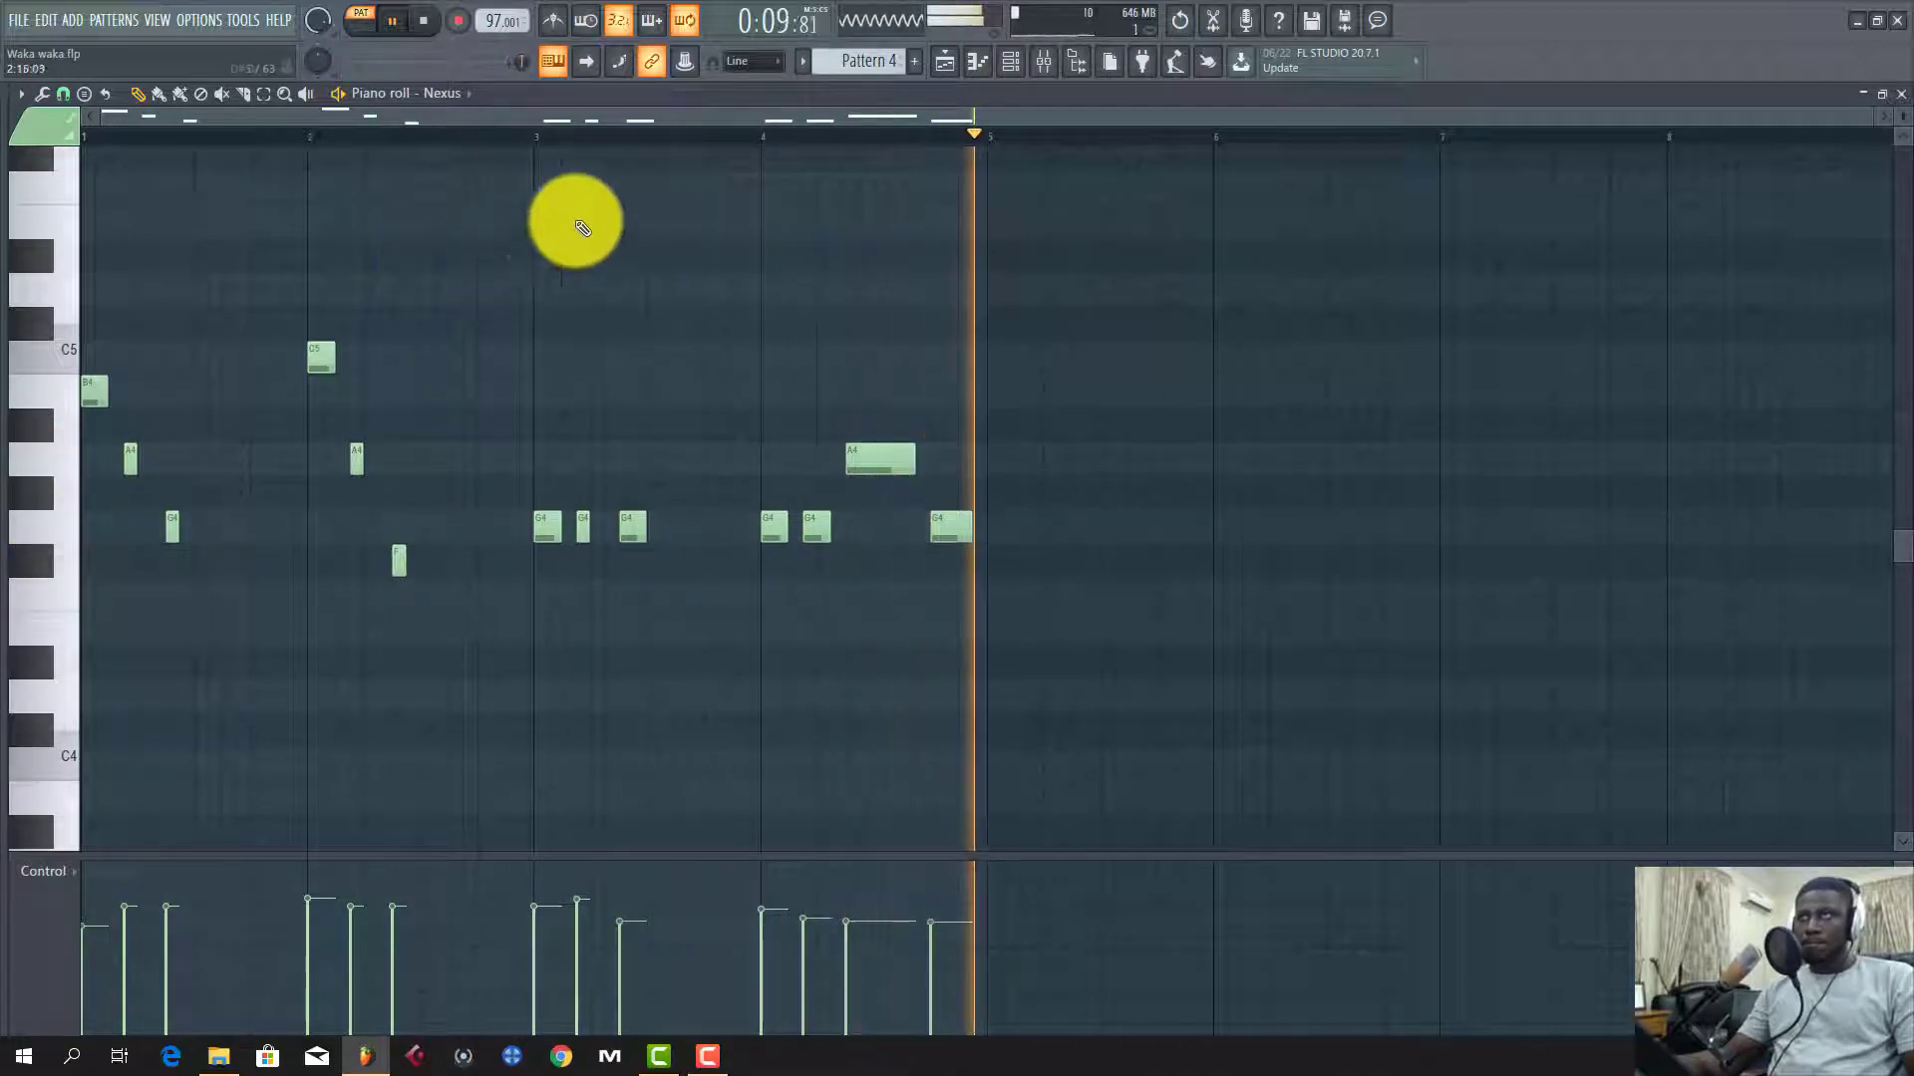
key(space)
click(942, 60)
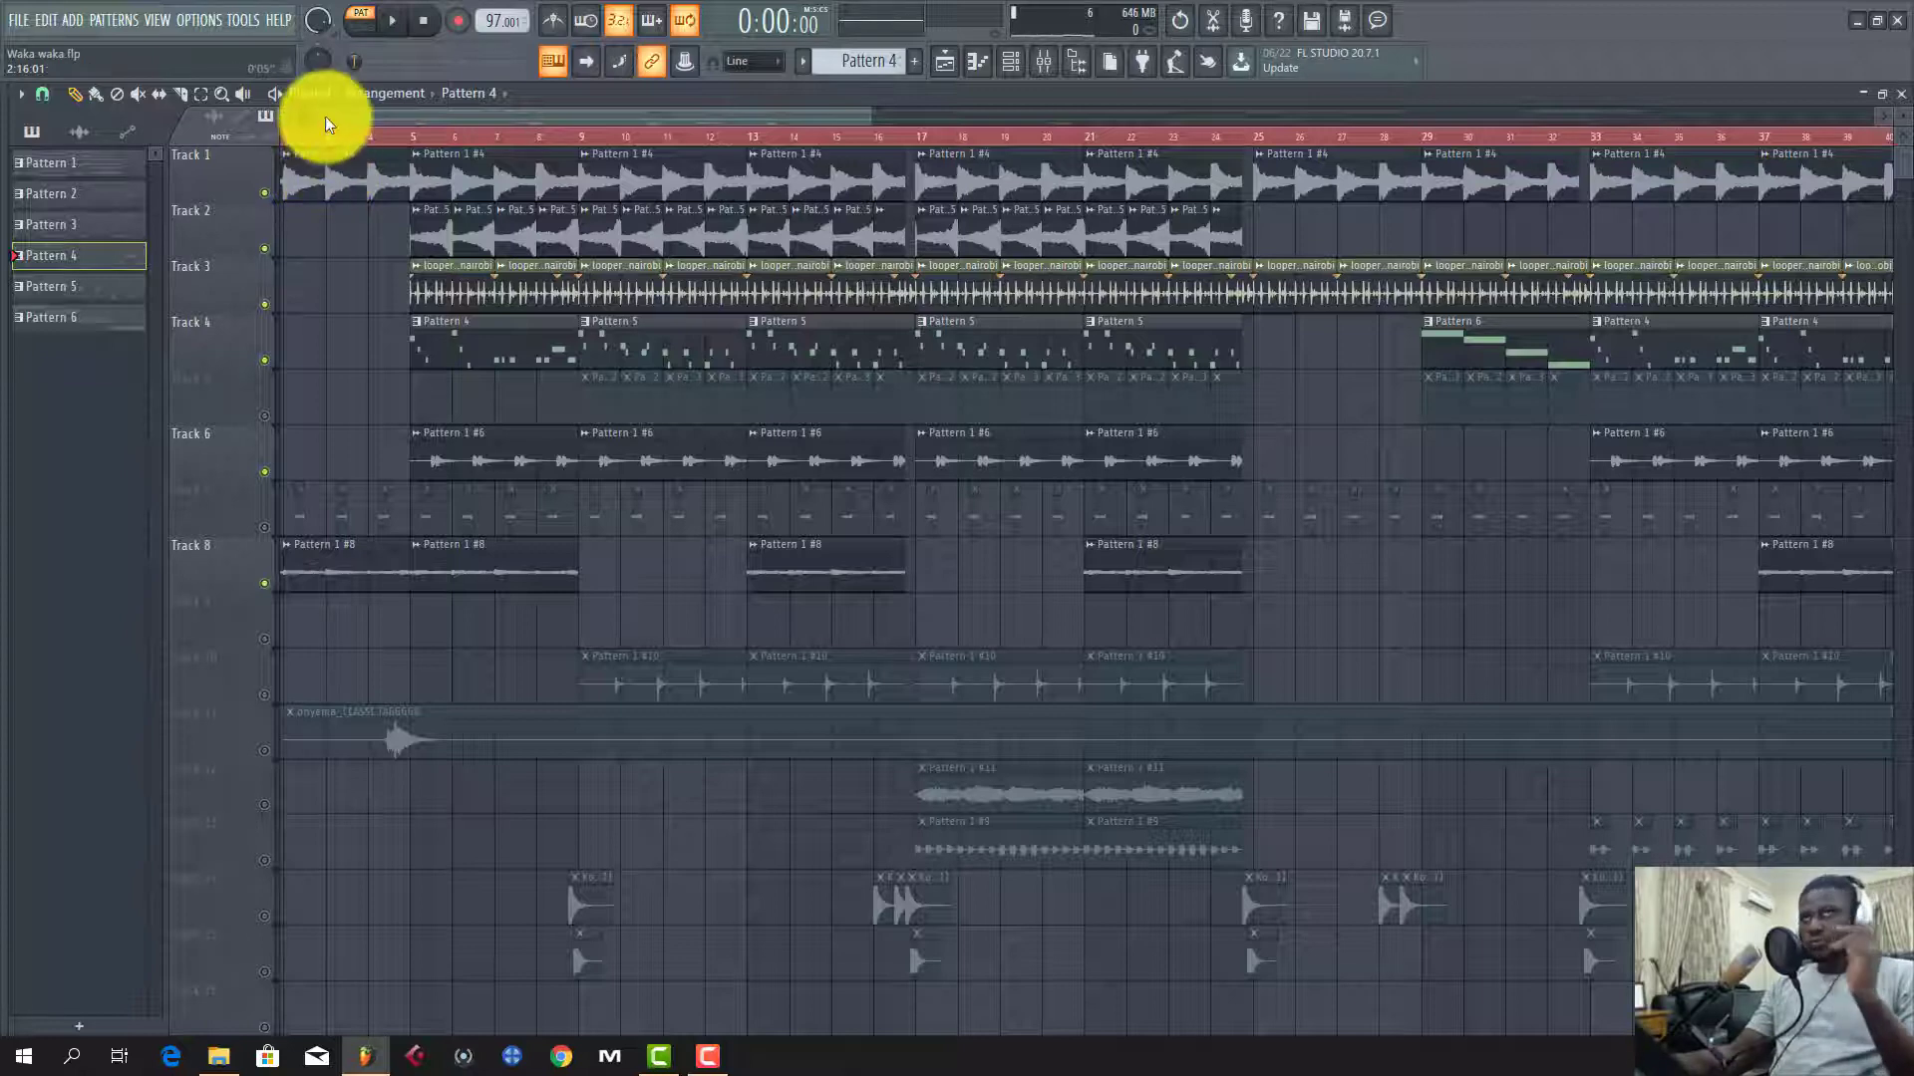
Step: Switch playback to song mode and play the active tracks together from bar 5 and again from bar 9
drag(326, 117, 307, 118)
scroll(390, 263, down, 1)
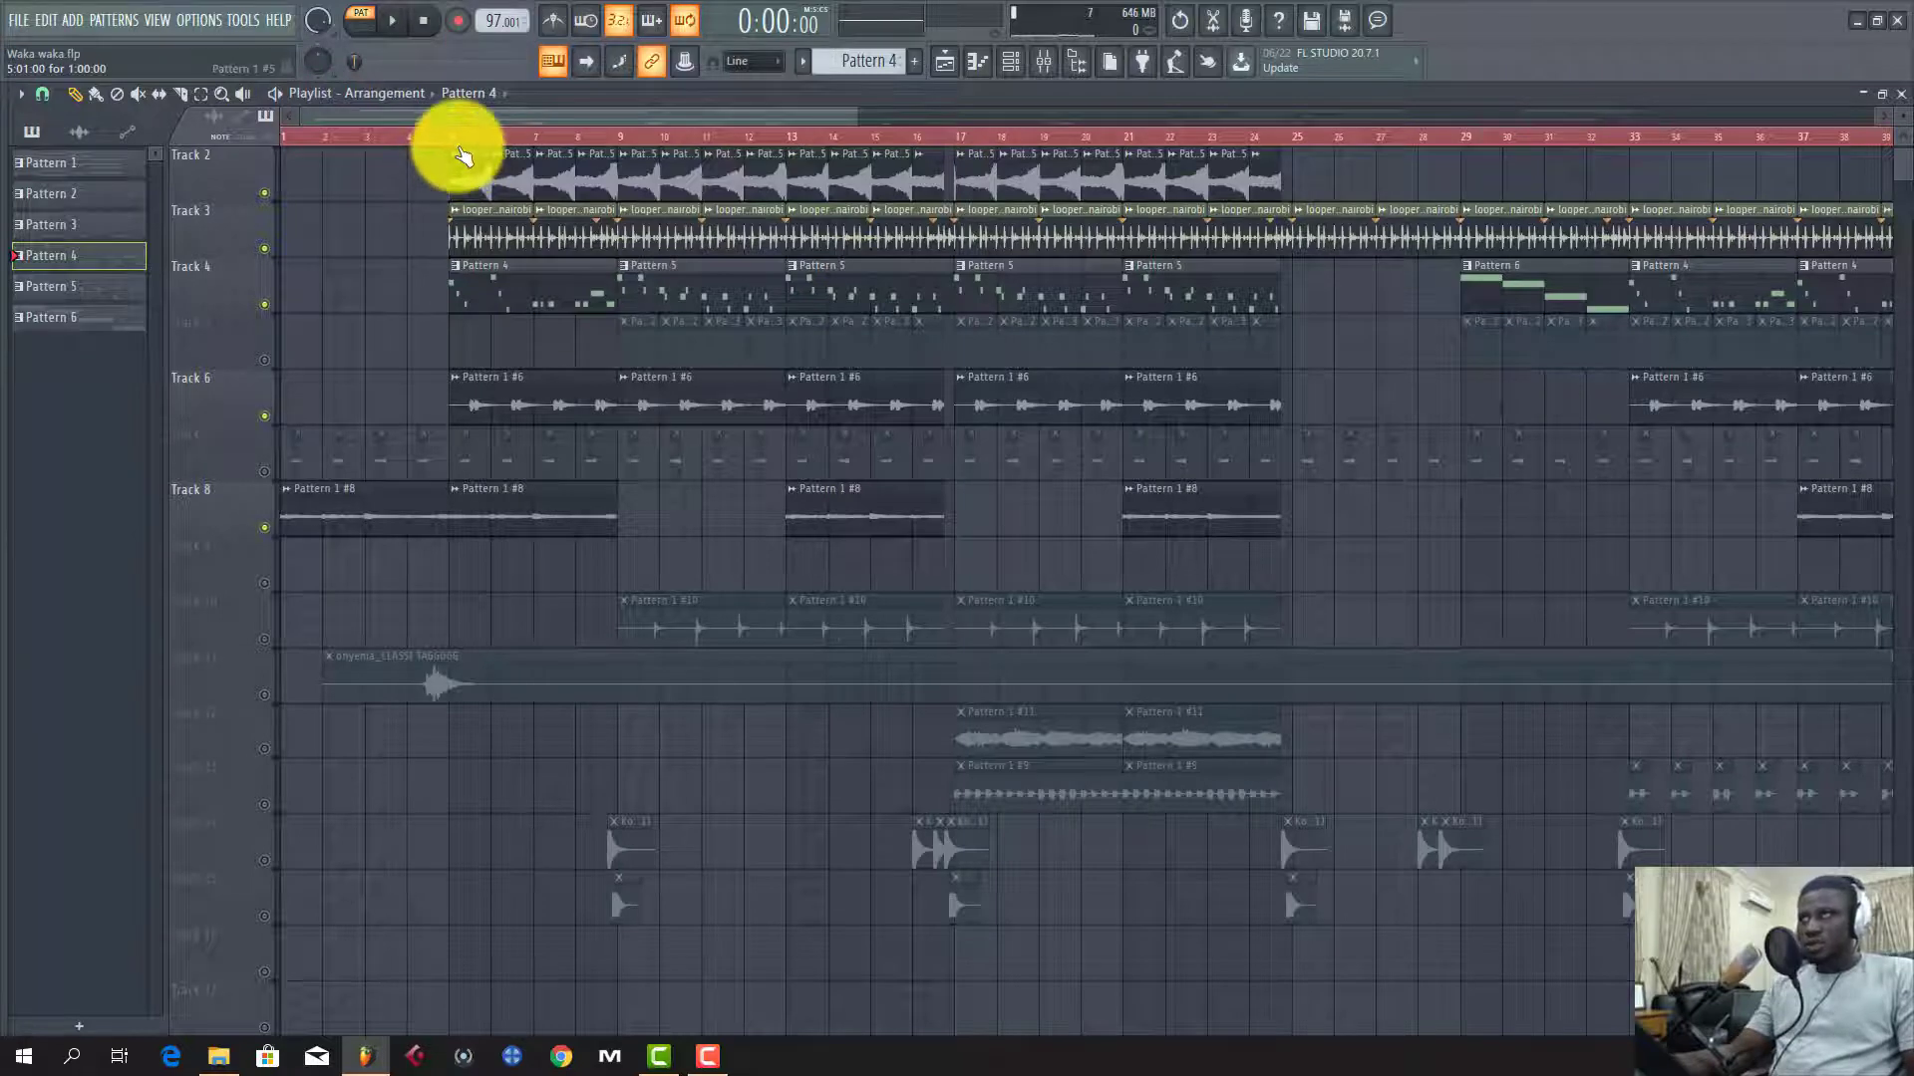
scroll(464, 156, up, 3)
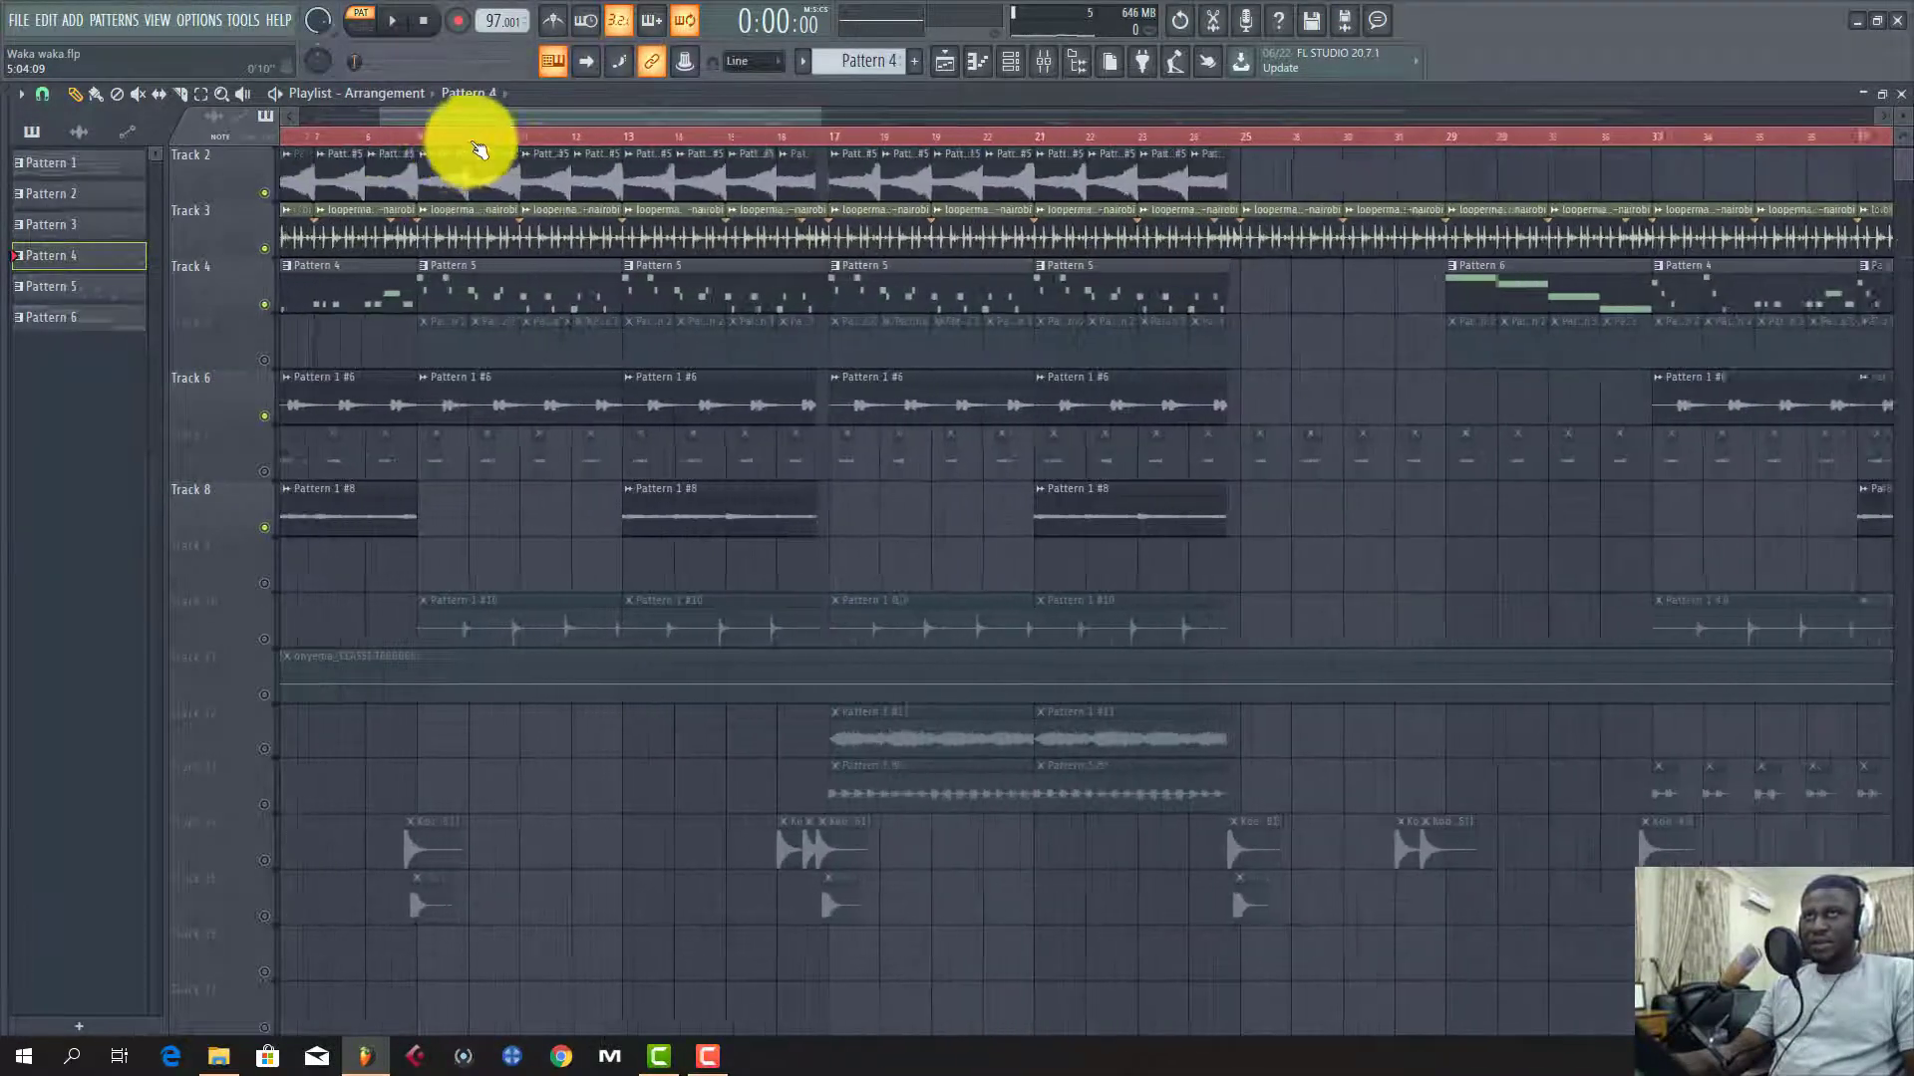
drag(533, 108, 290, 116)
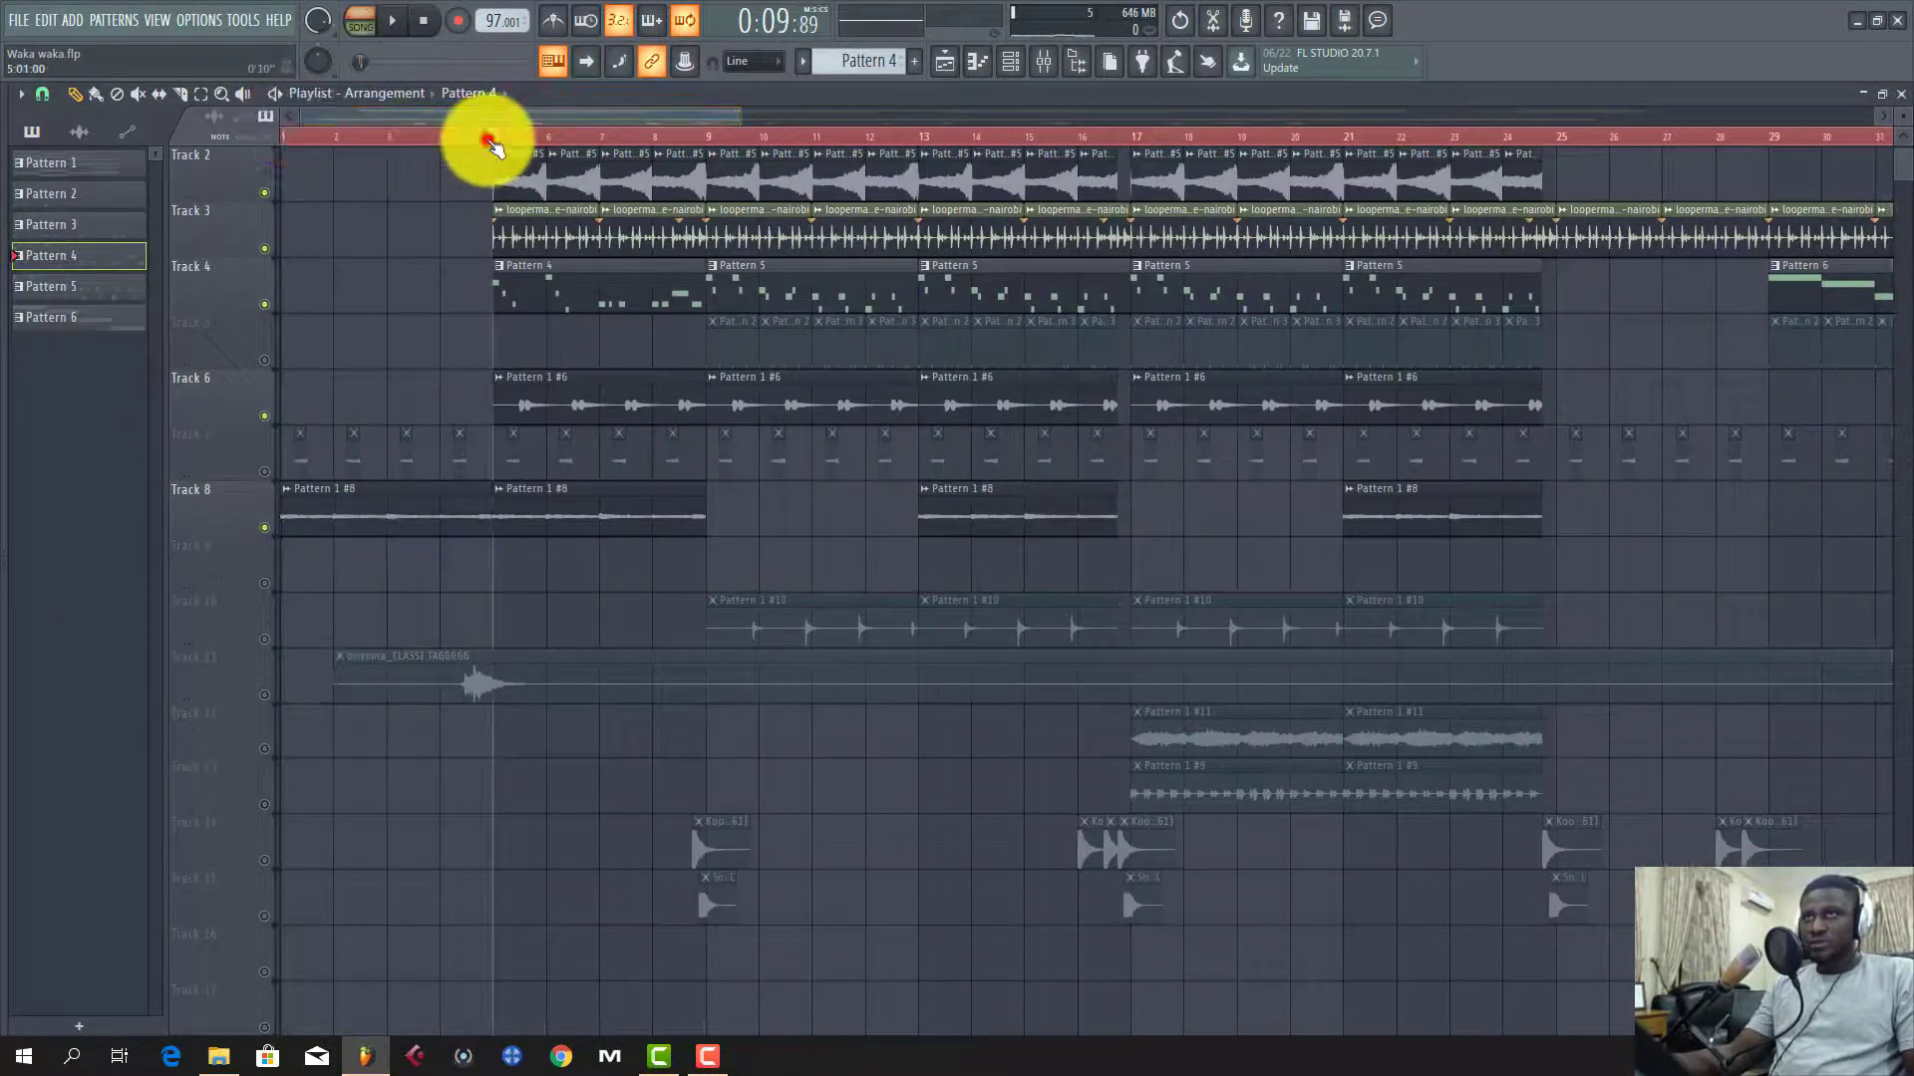
key(space)
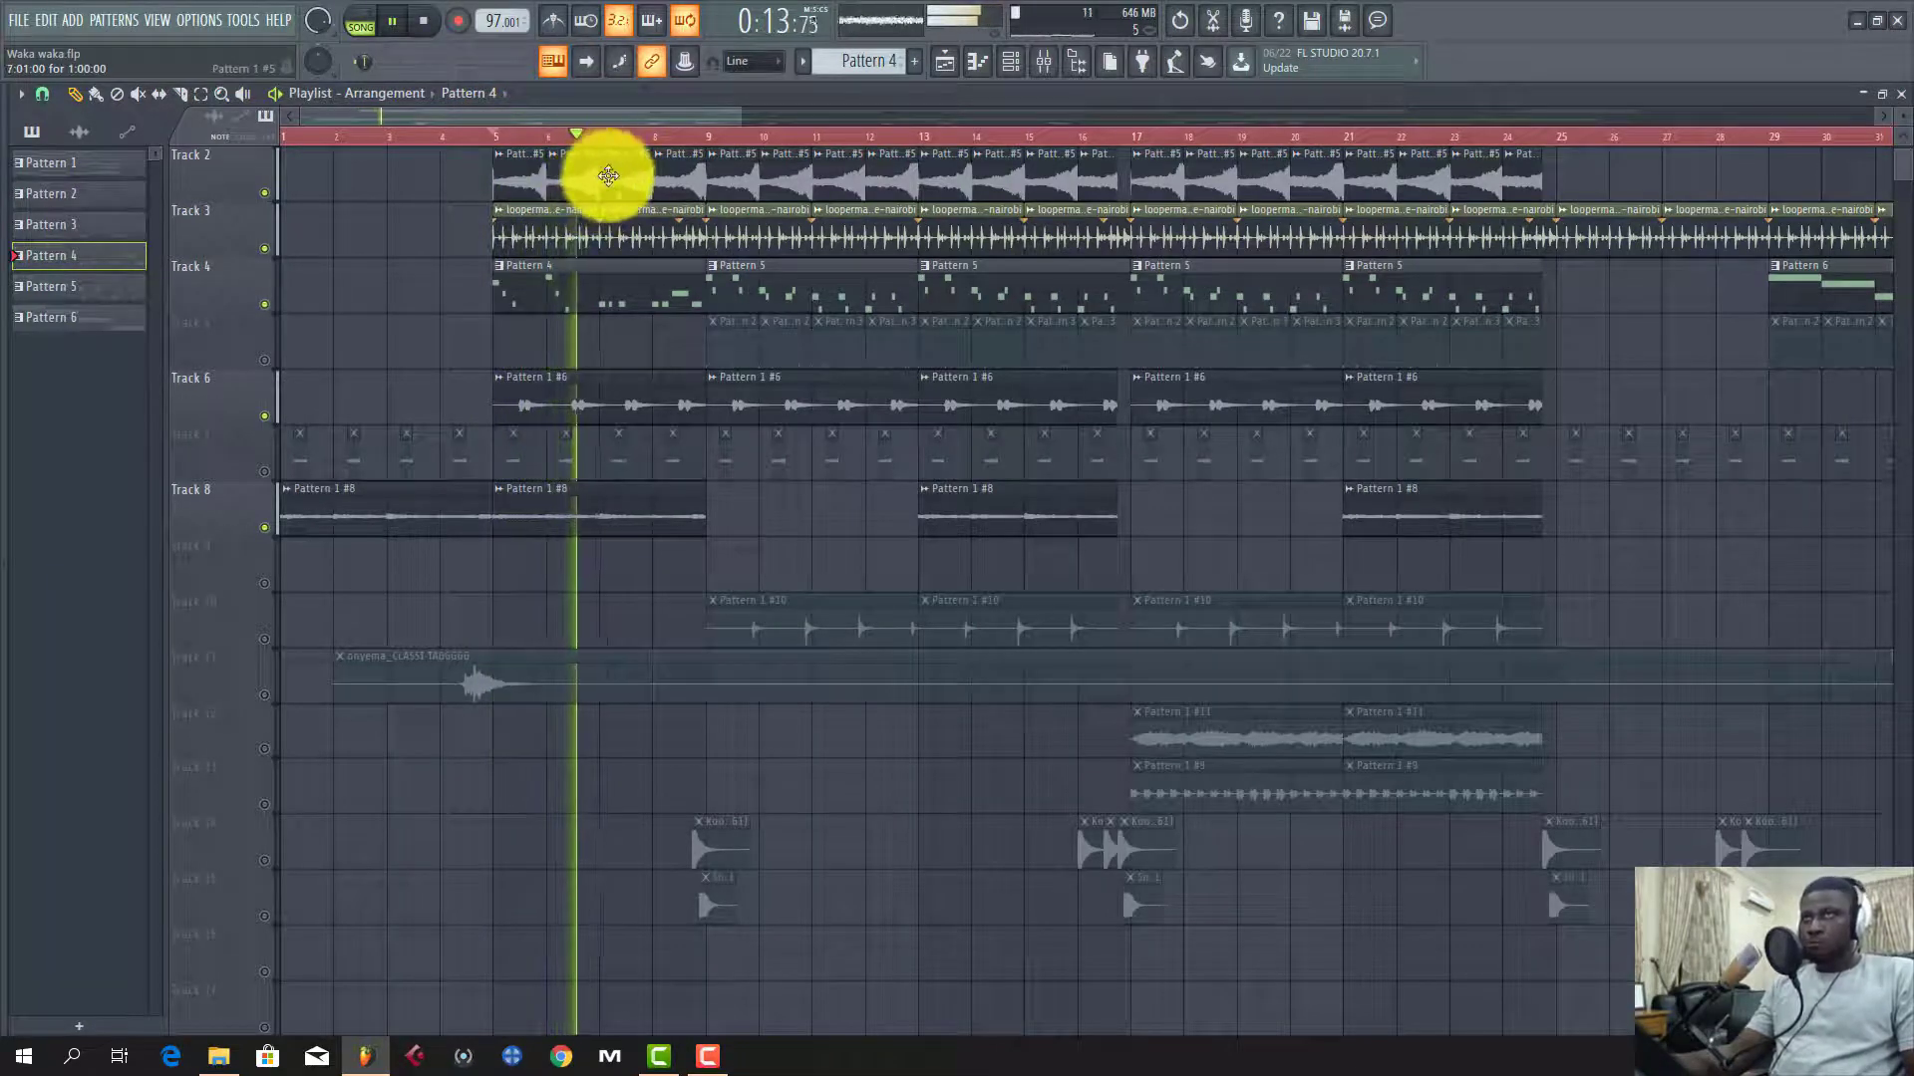
key(space)
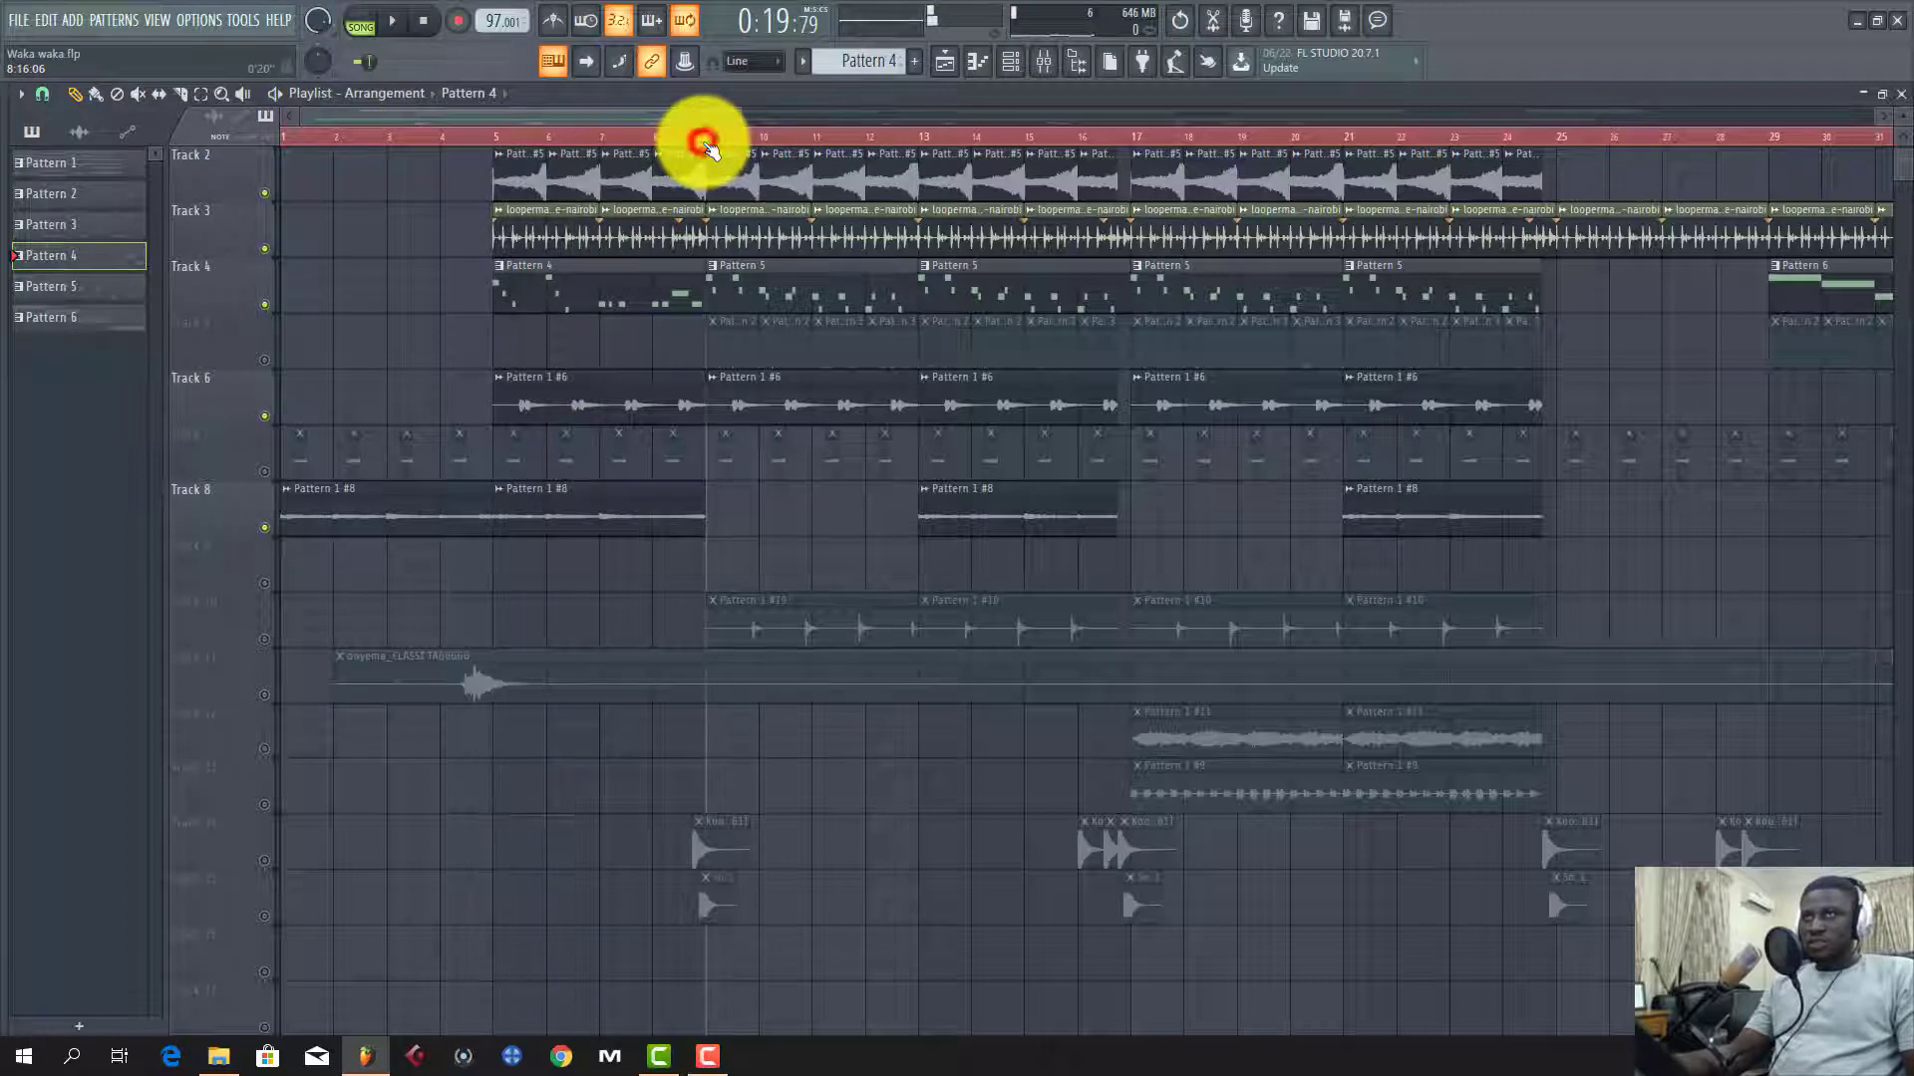
key(space)
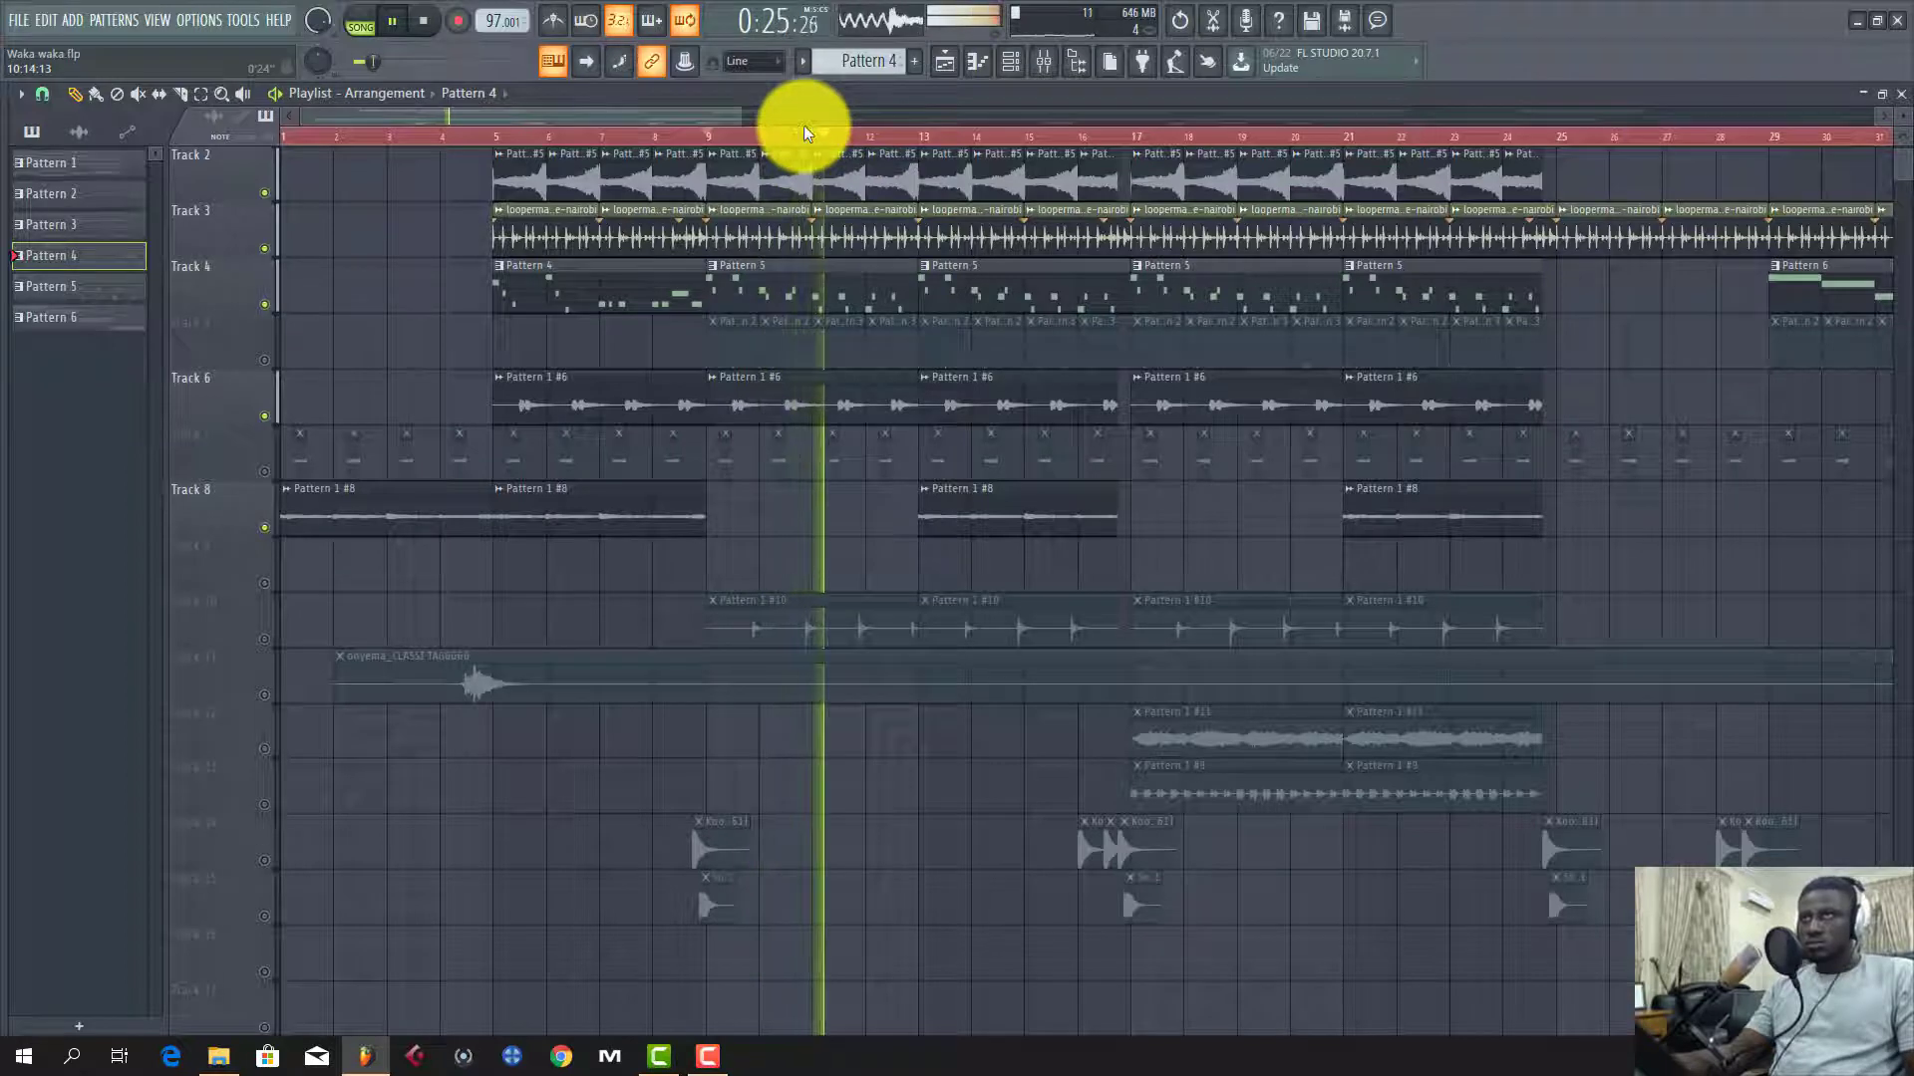
key(space)
Step: Open the Nexus notes of the Pattern 5 clip, play them alone in pattern mode and return to the playlist
double_click(801, 278)
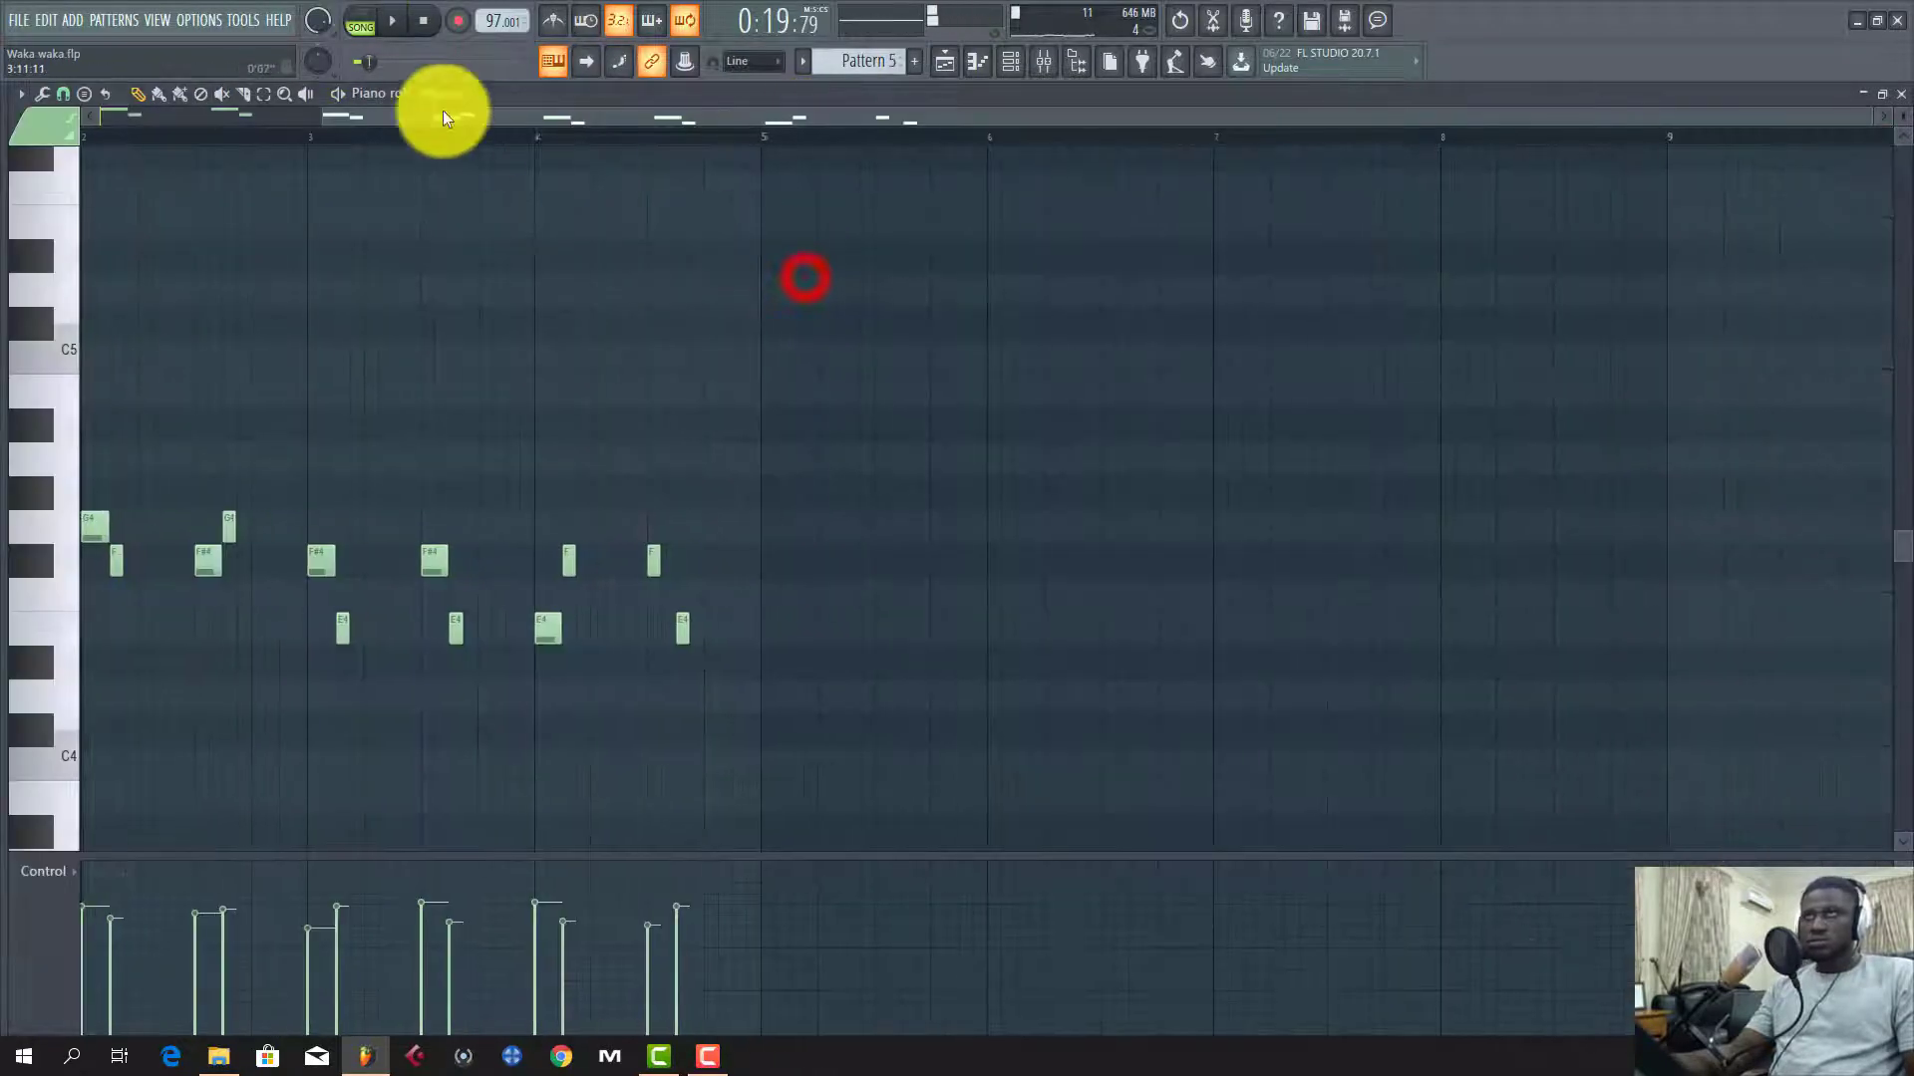
click(516, 121)
click(360, 22)
key(space)
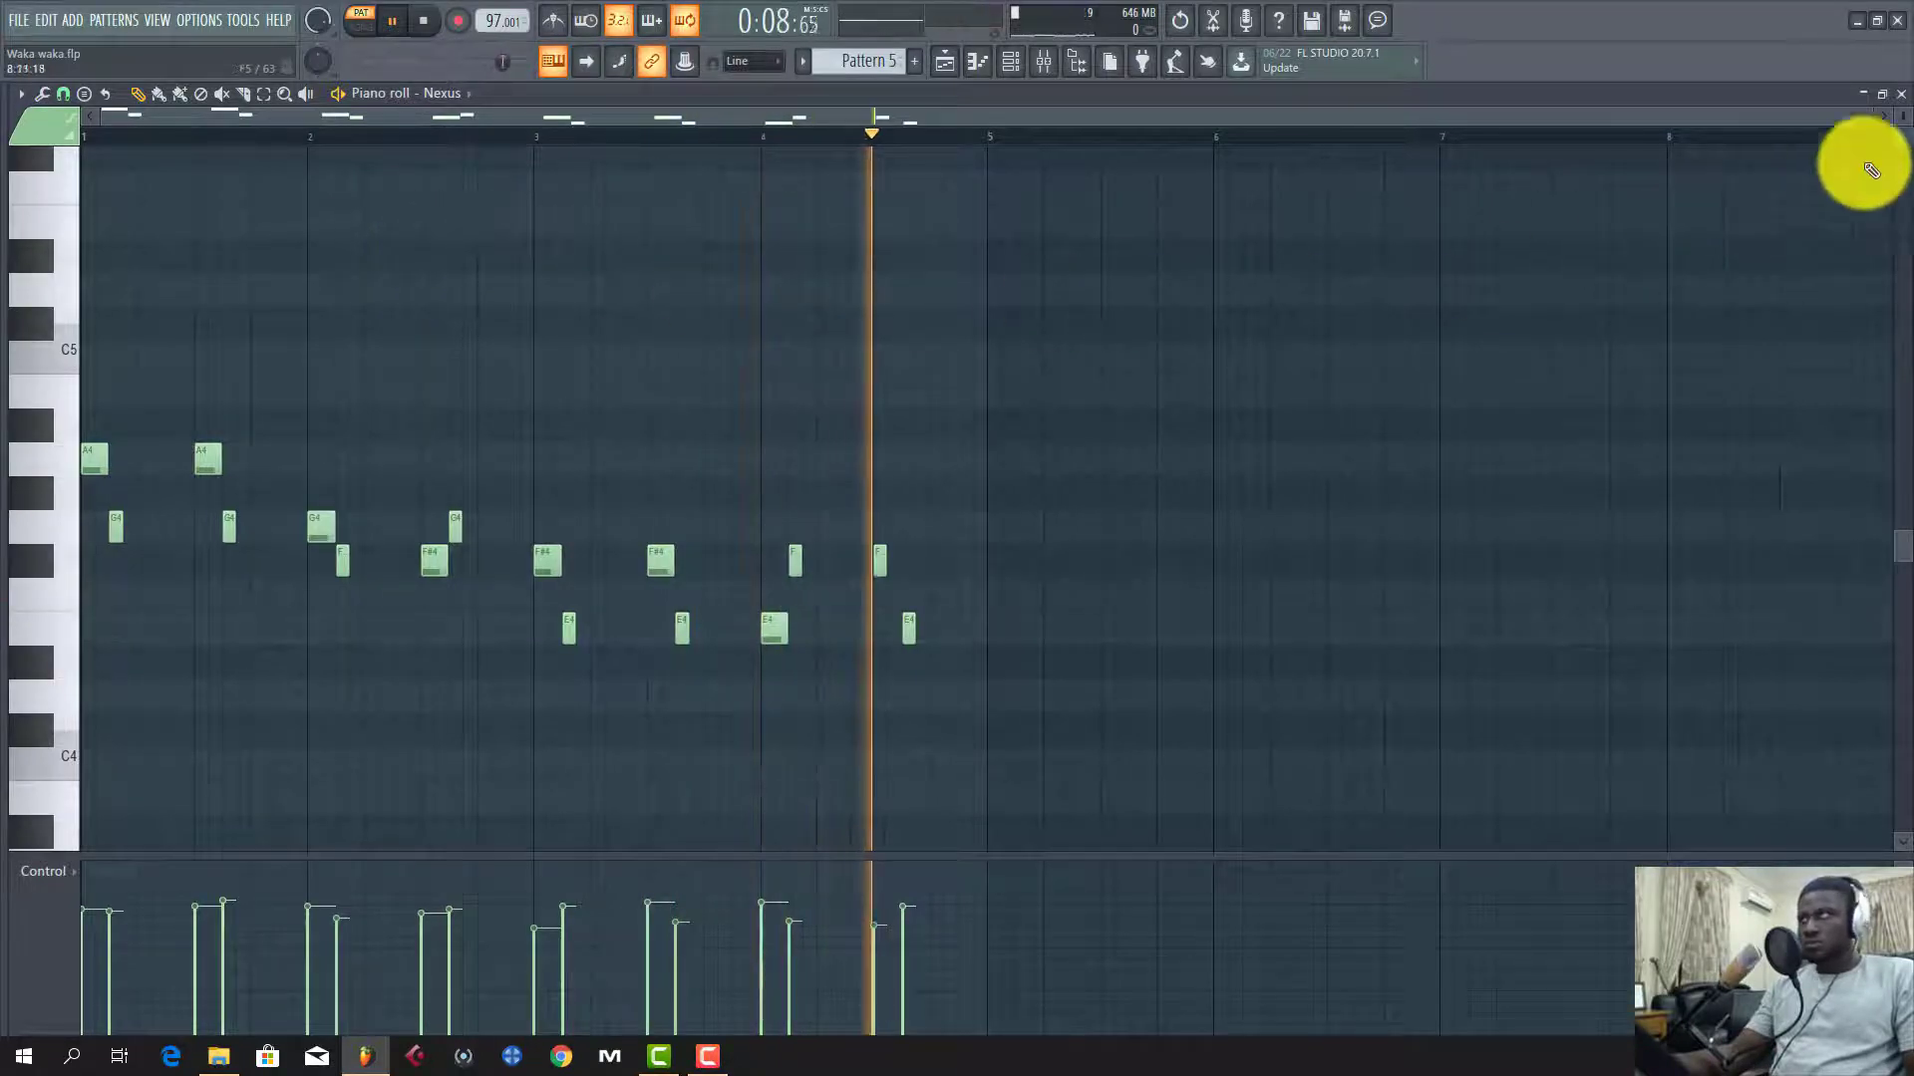
key(space)
click(1902, 93)
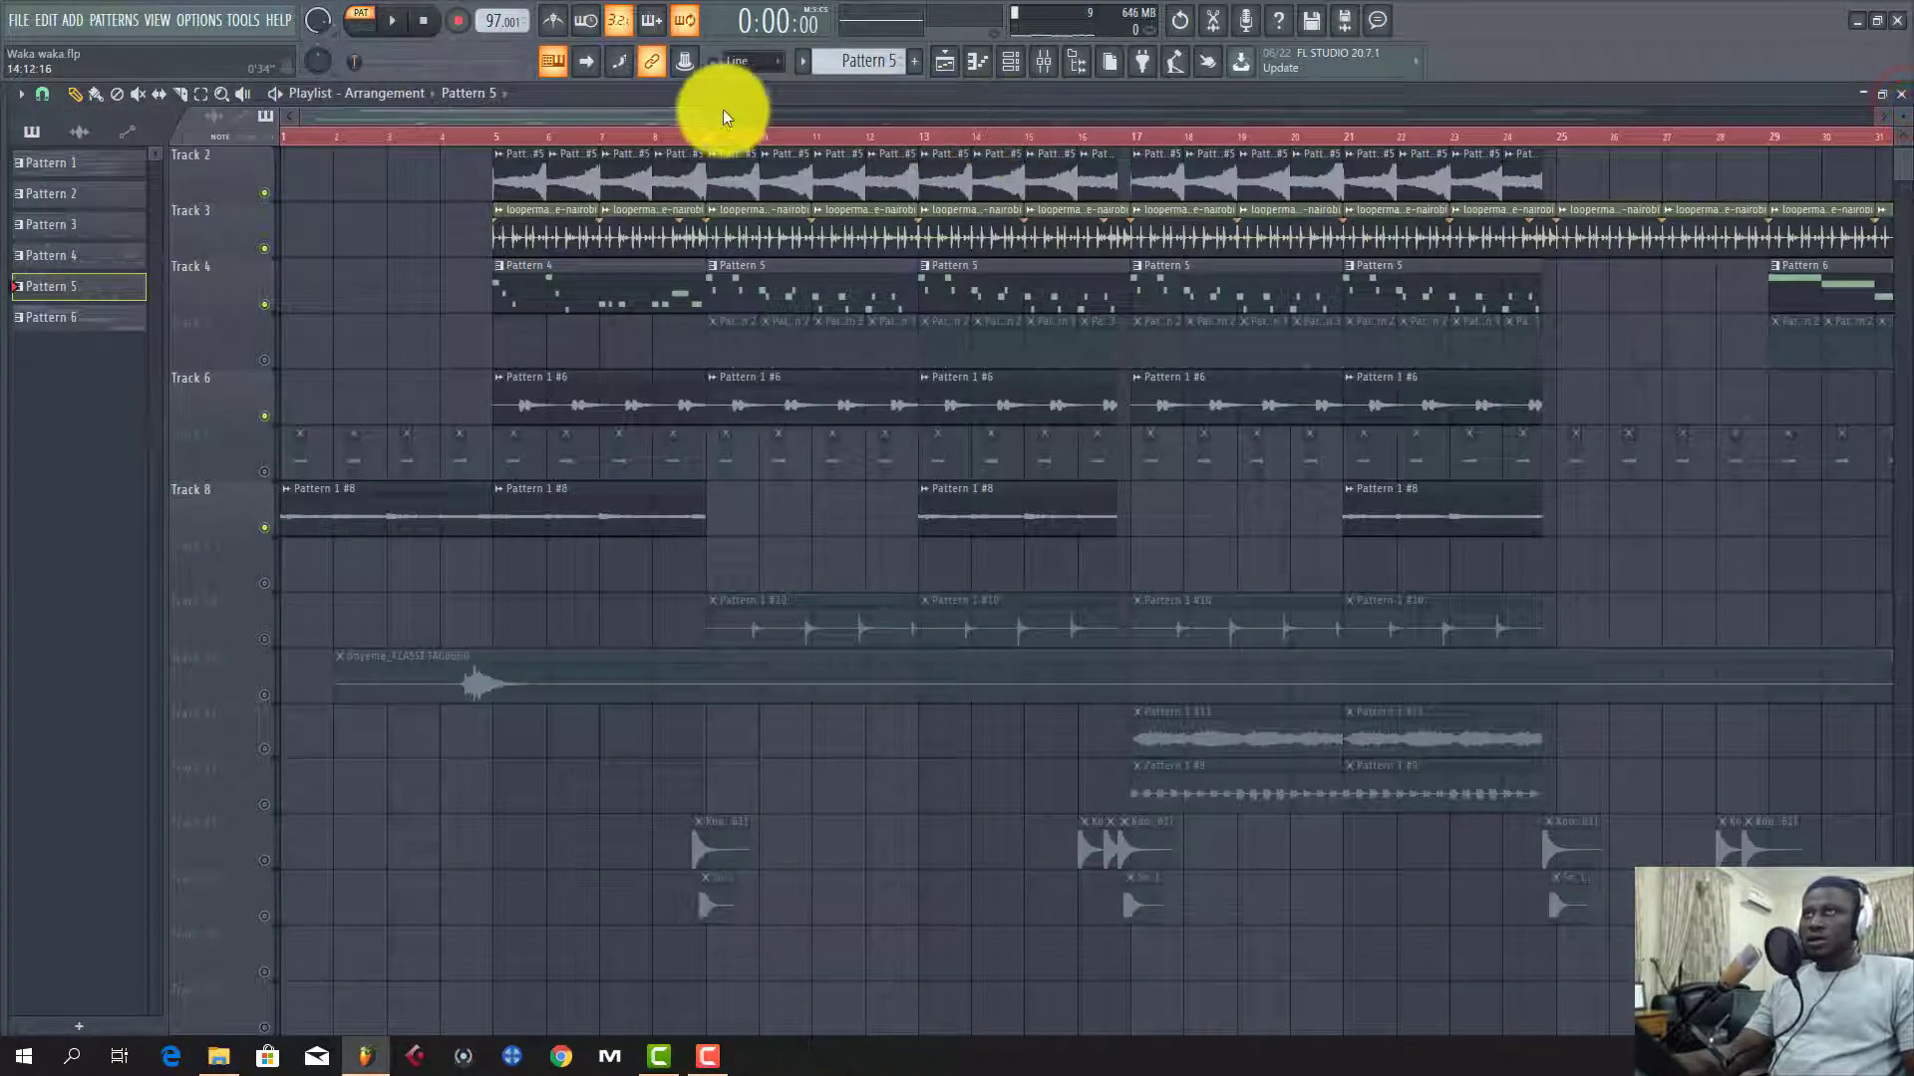
Step: Open the Nexus notes of the Pattern 6 clip at bar 29, play them alone and return to the playlist
drag(715, 112, 918, 147)
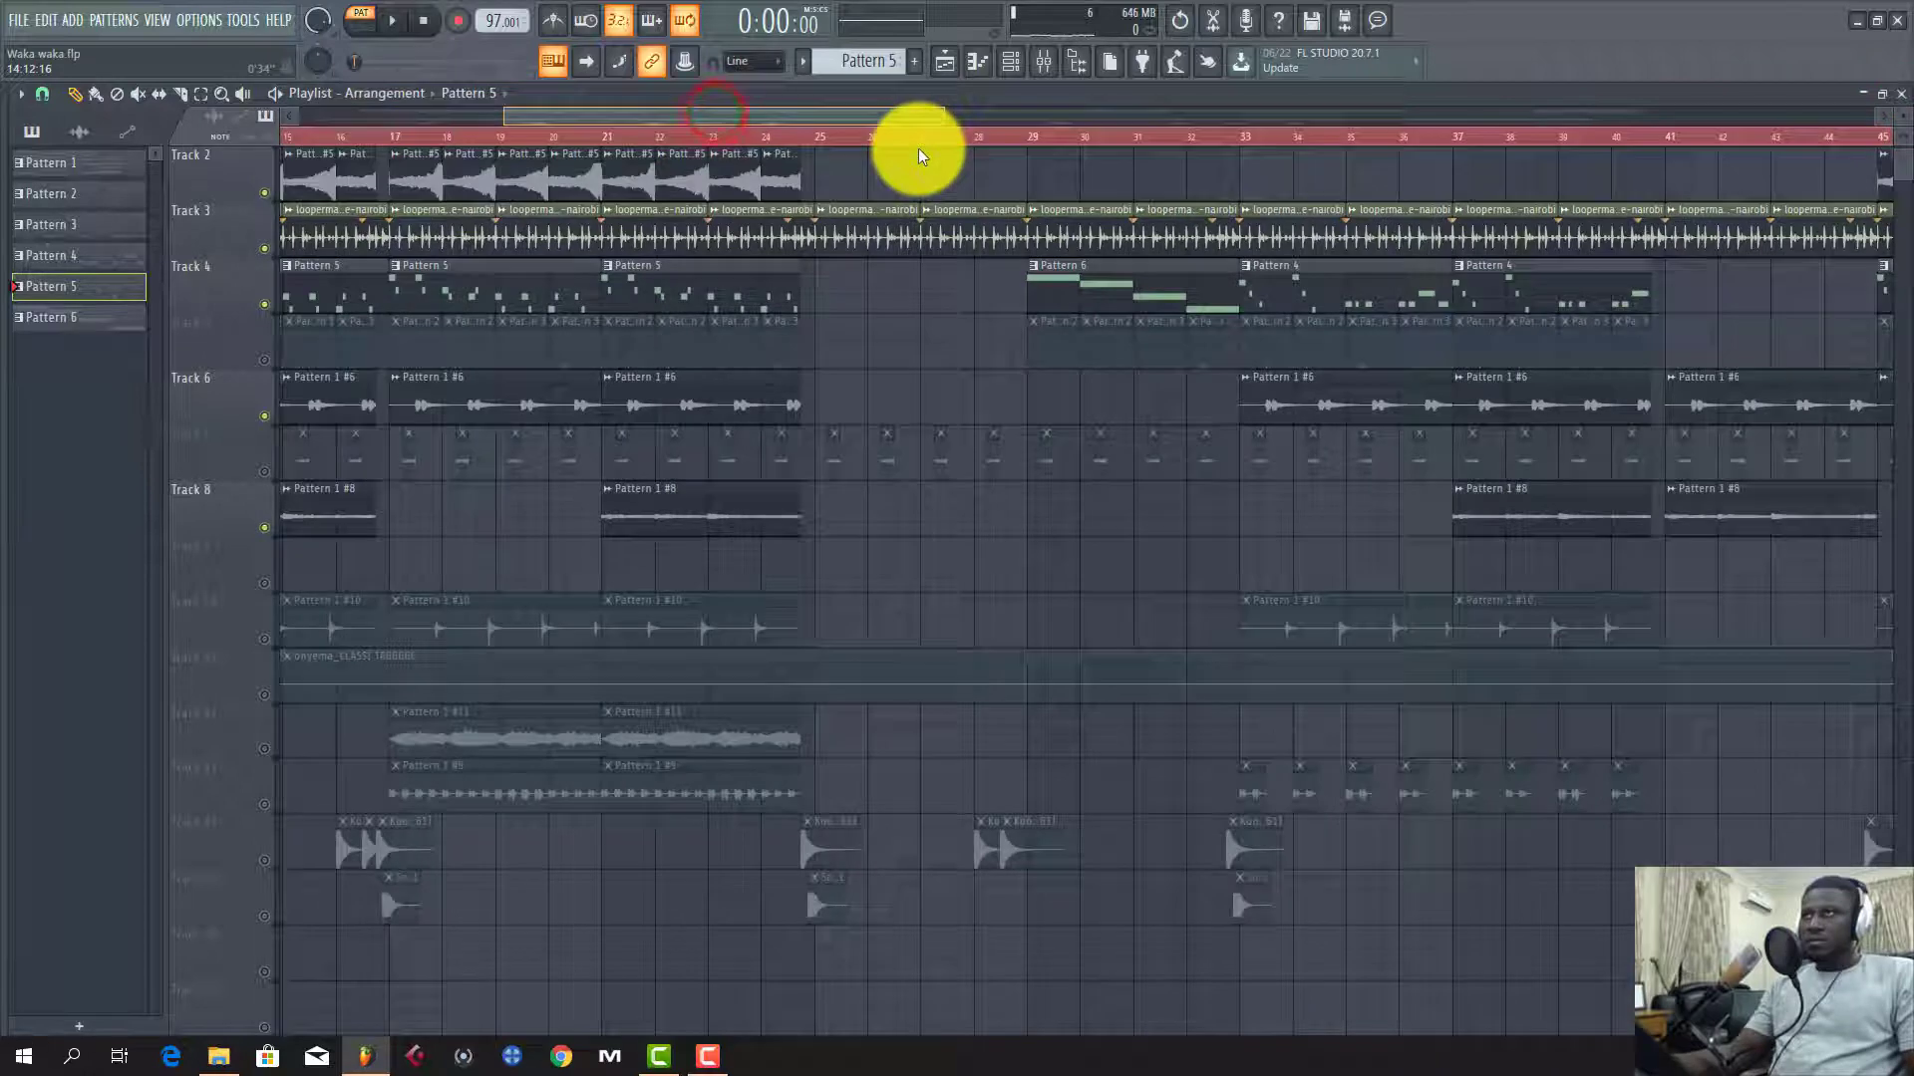
double_click(1046, 284)
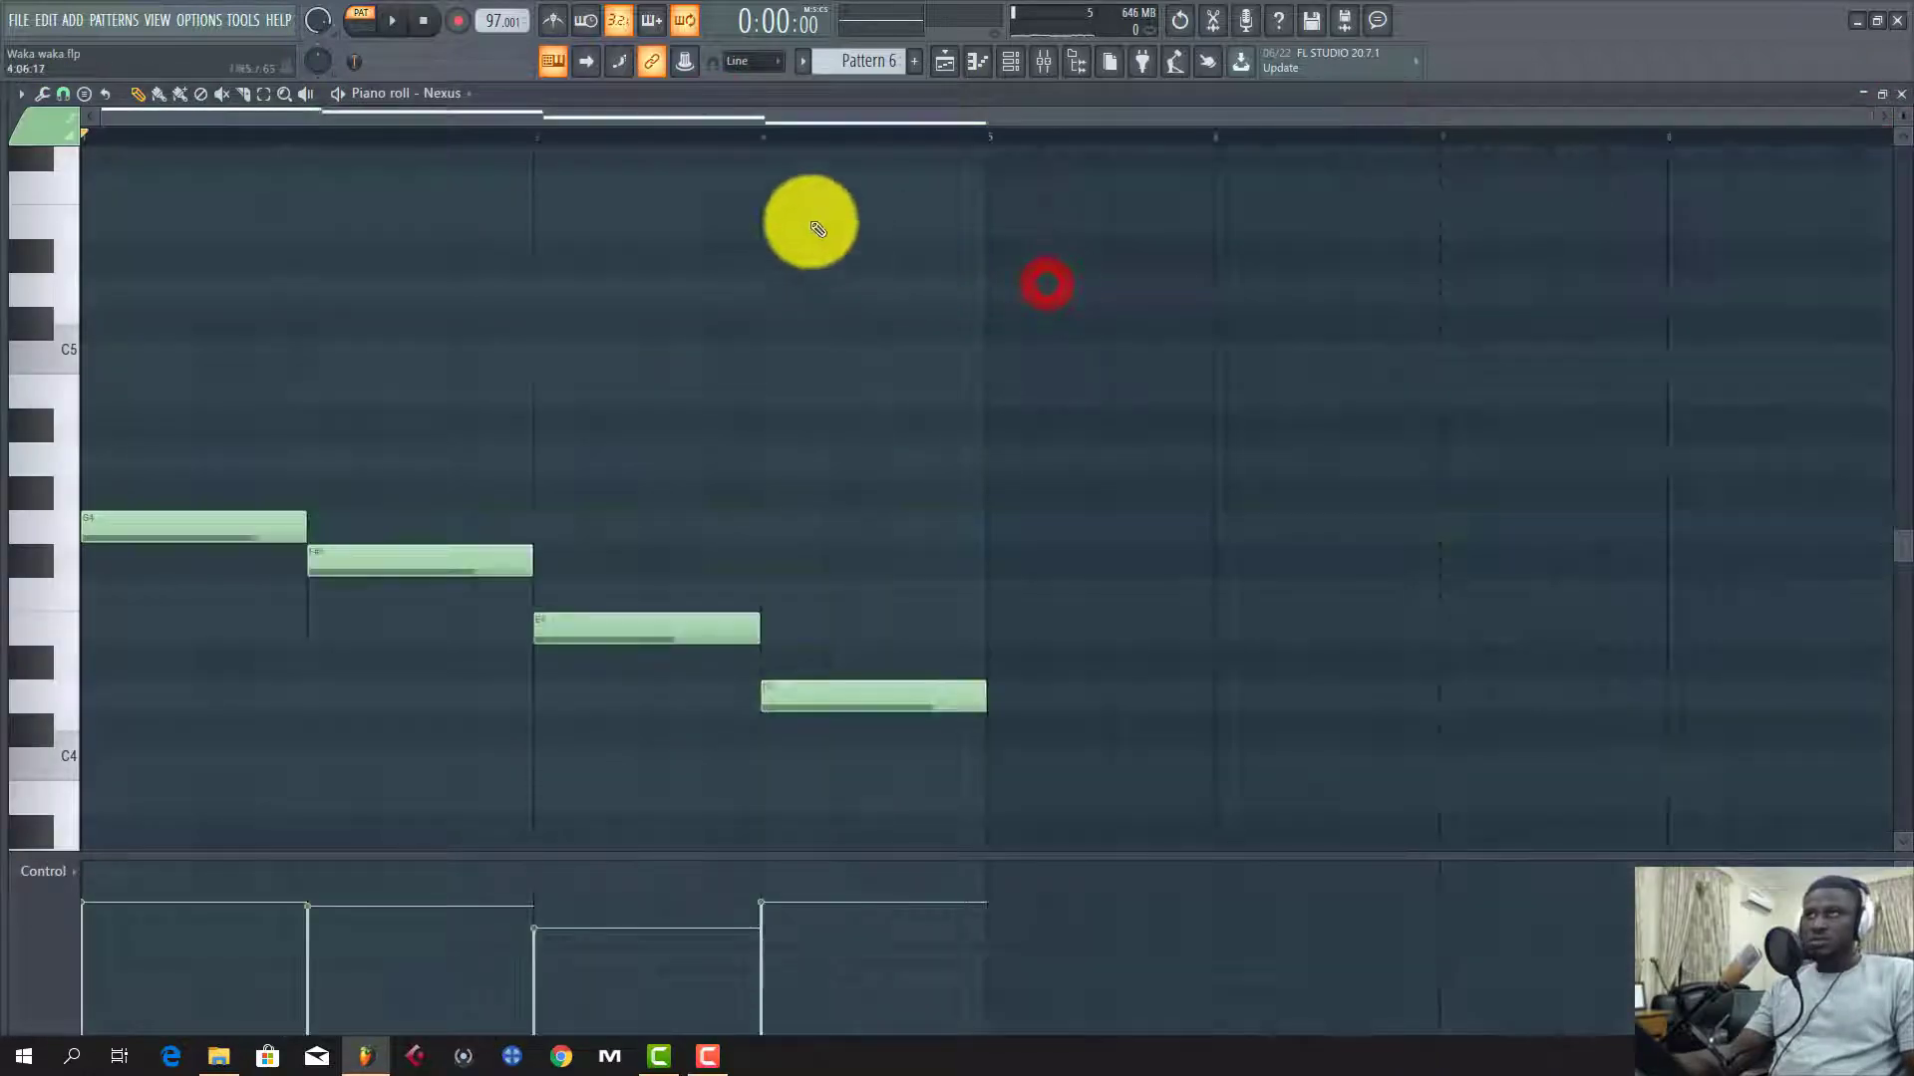
click(95, 136)
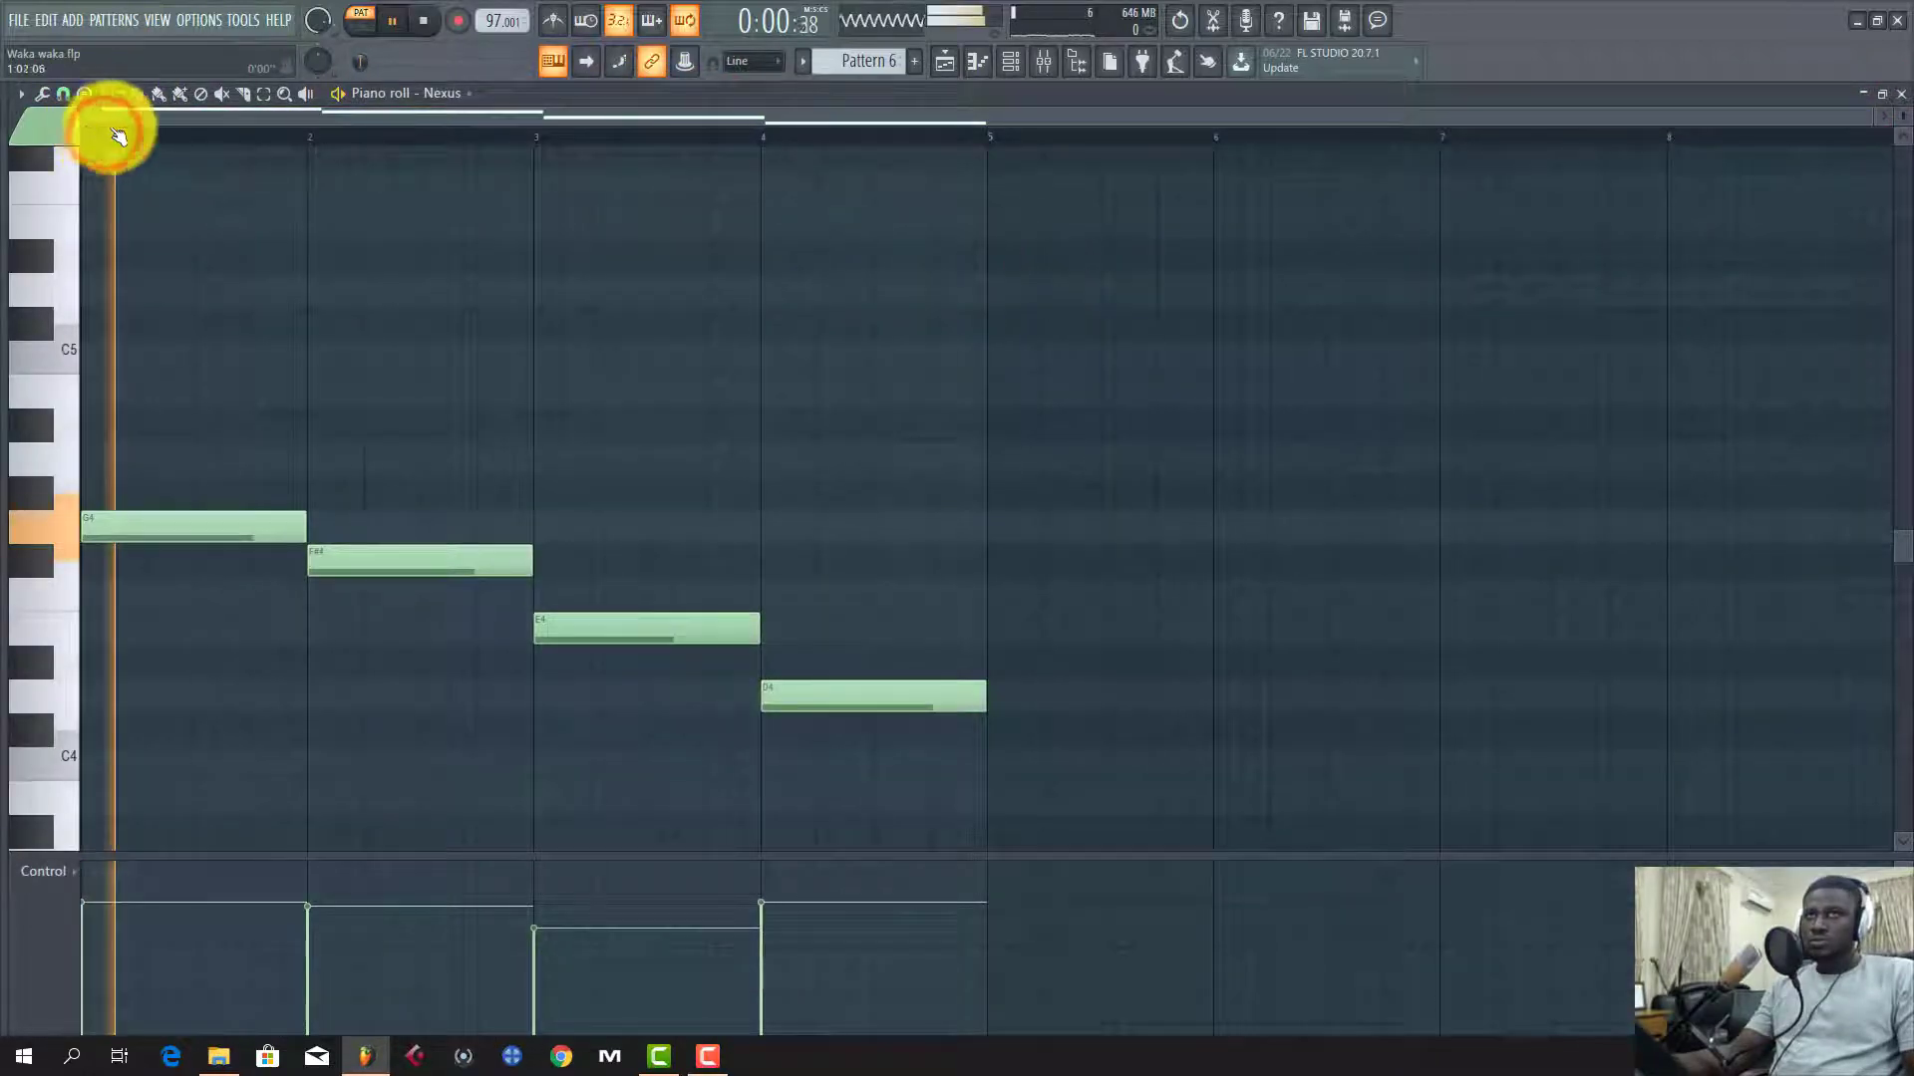
click(943, 63)
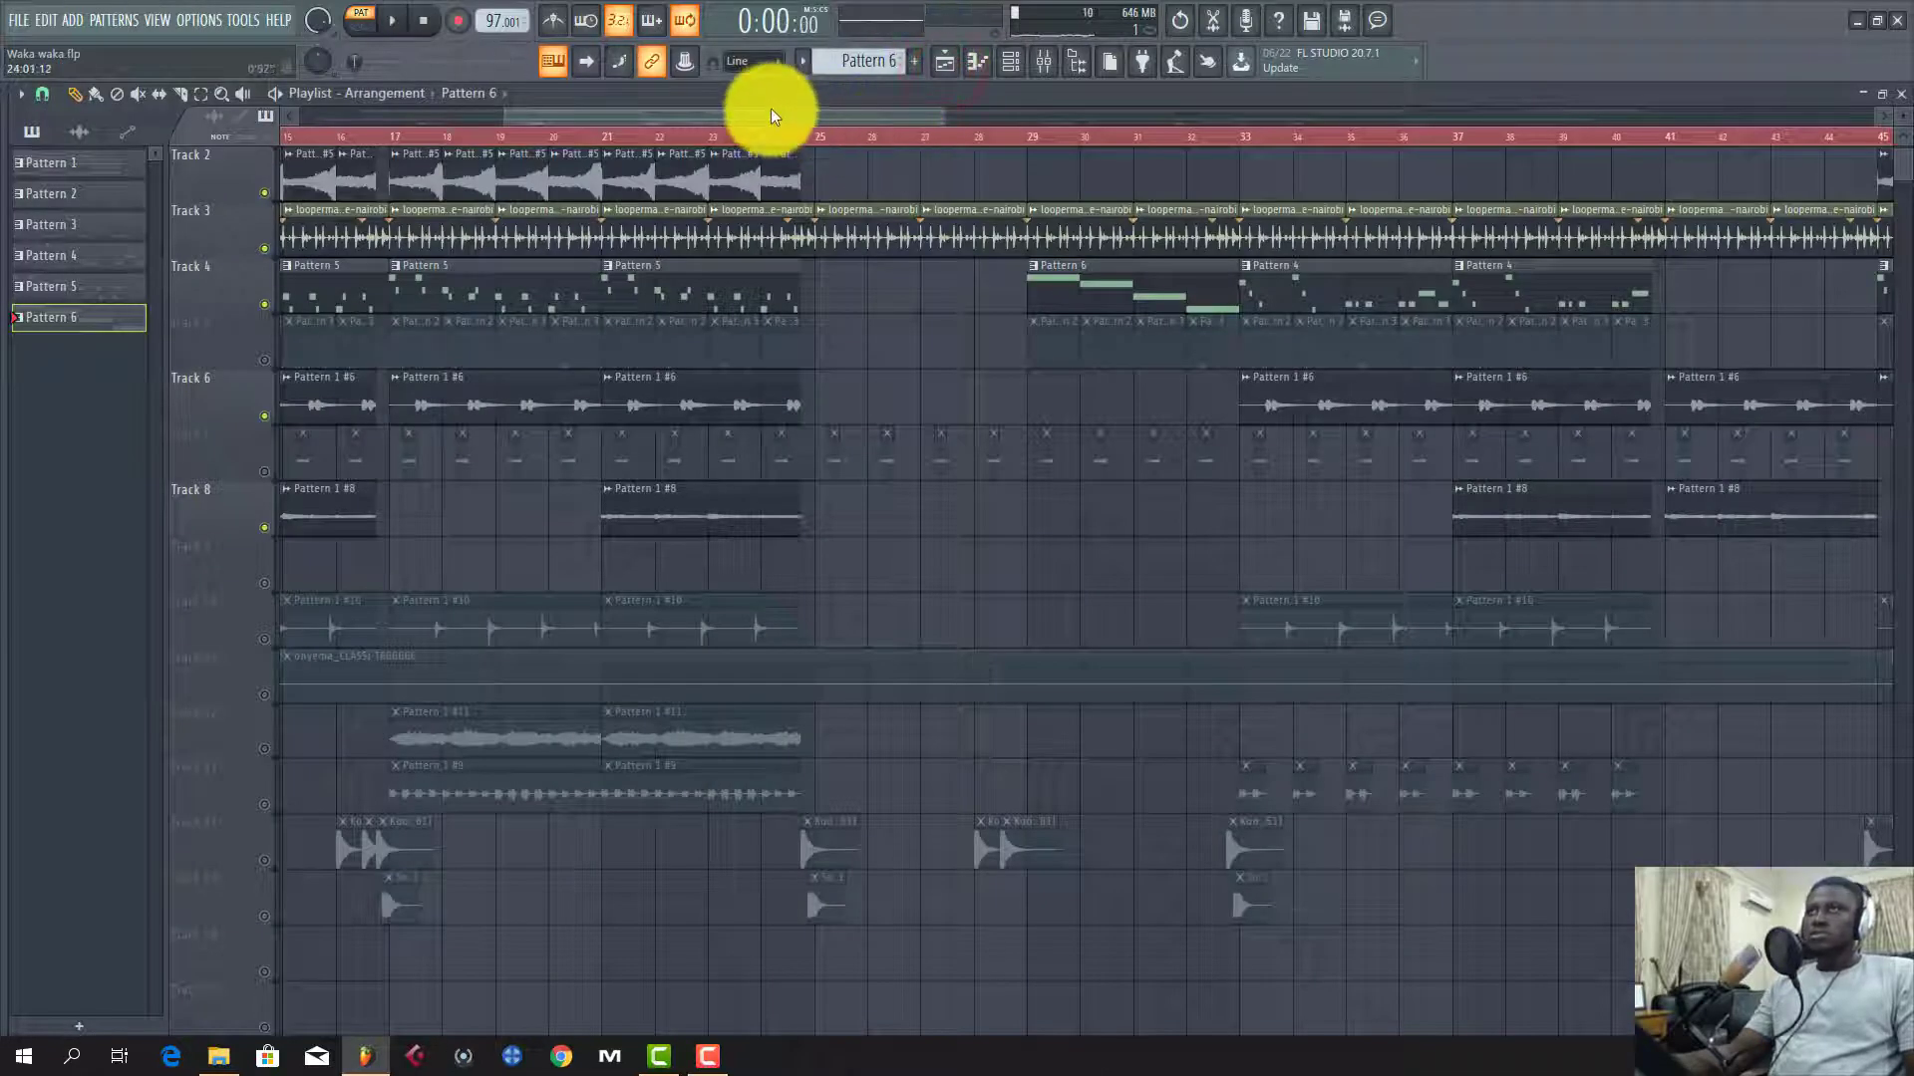
Step: Examine how the Pattern 4, 5 and 6 clips are arranged along Track 4 across the song
drag(769, 112, 361, 108)
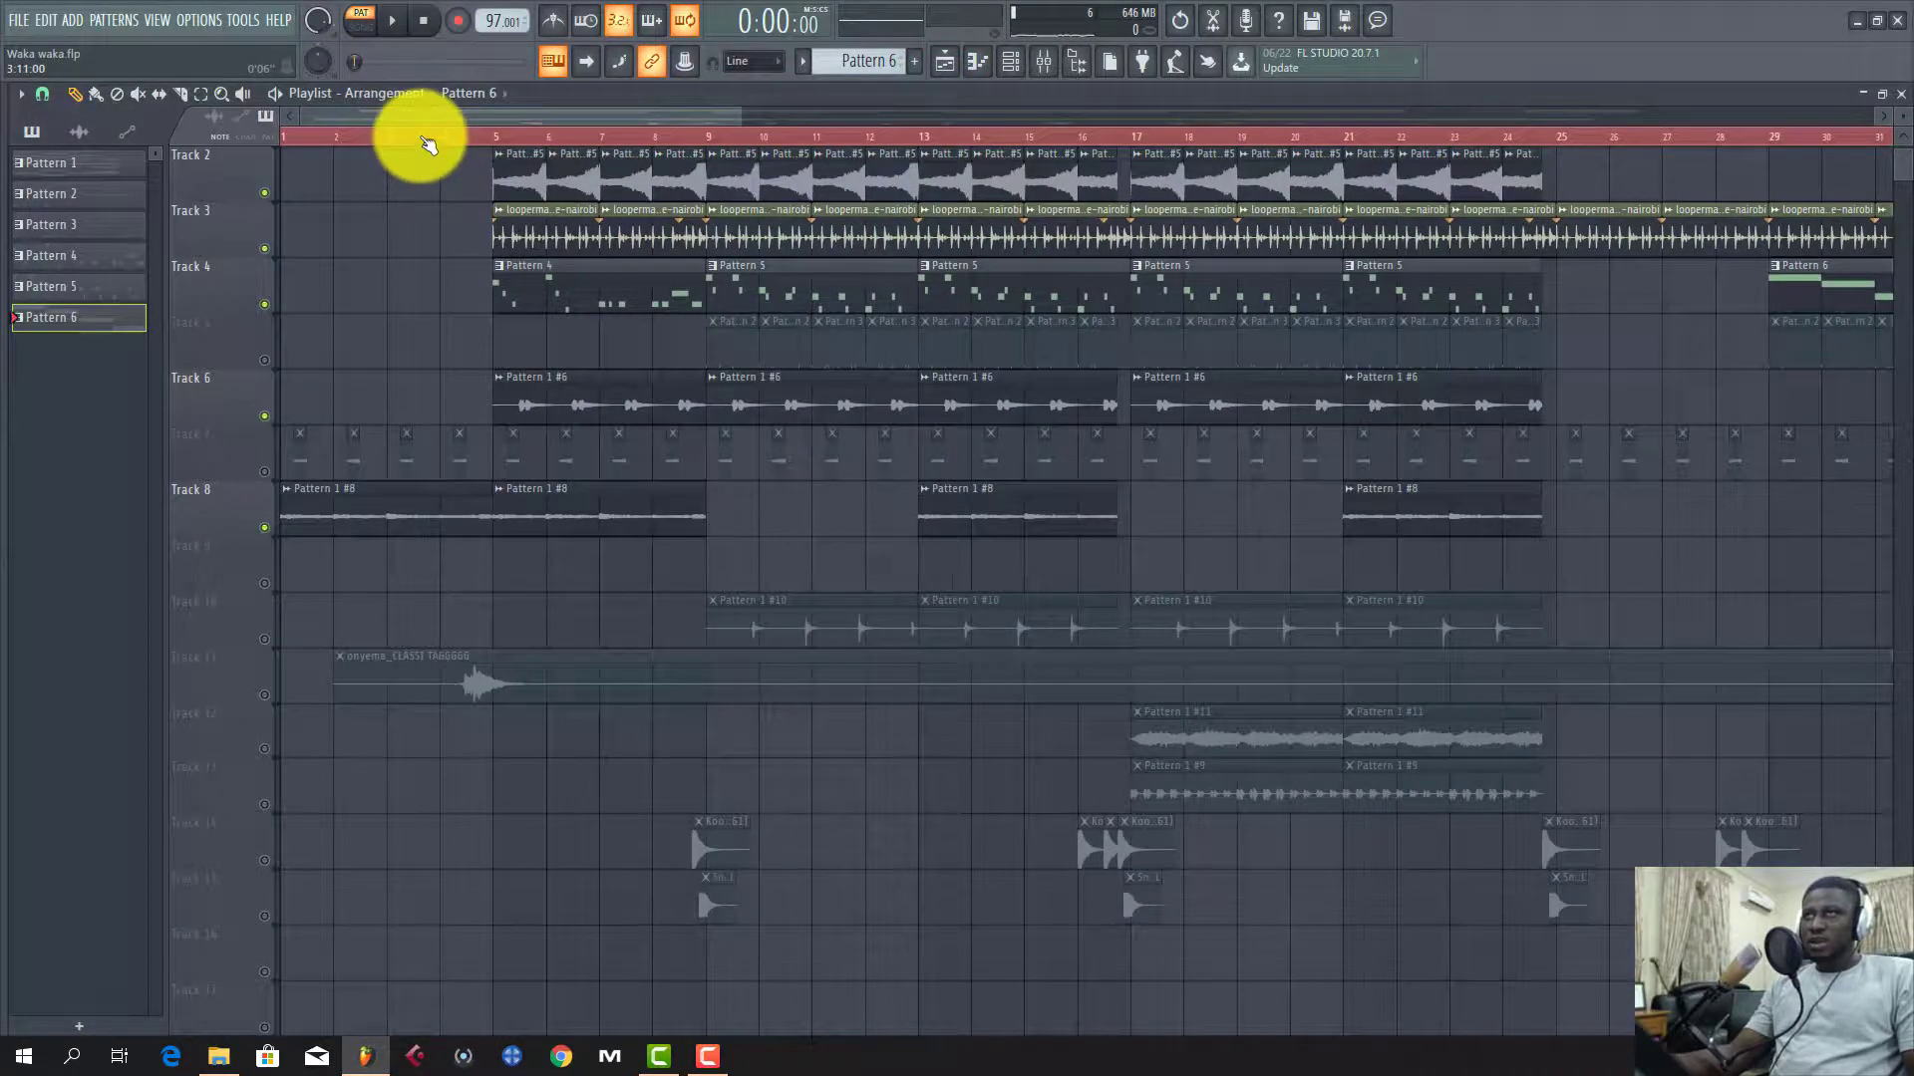
scroll(427, 145, down, 5)
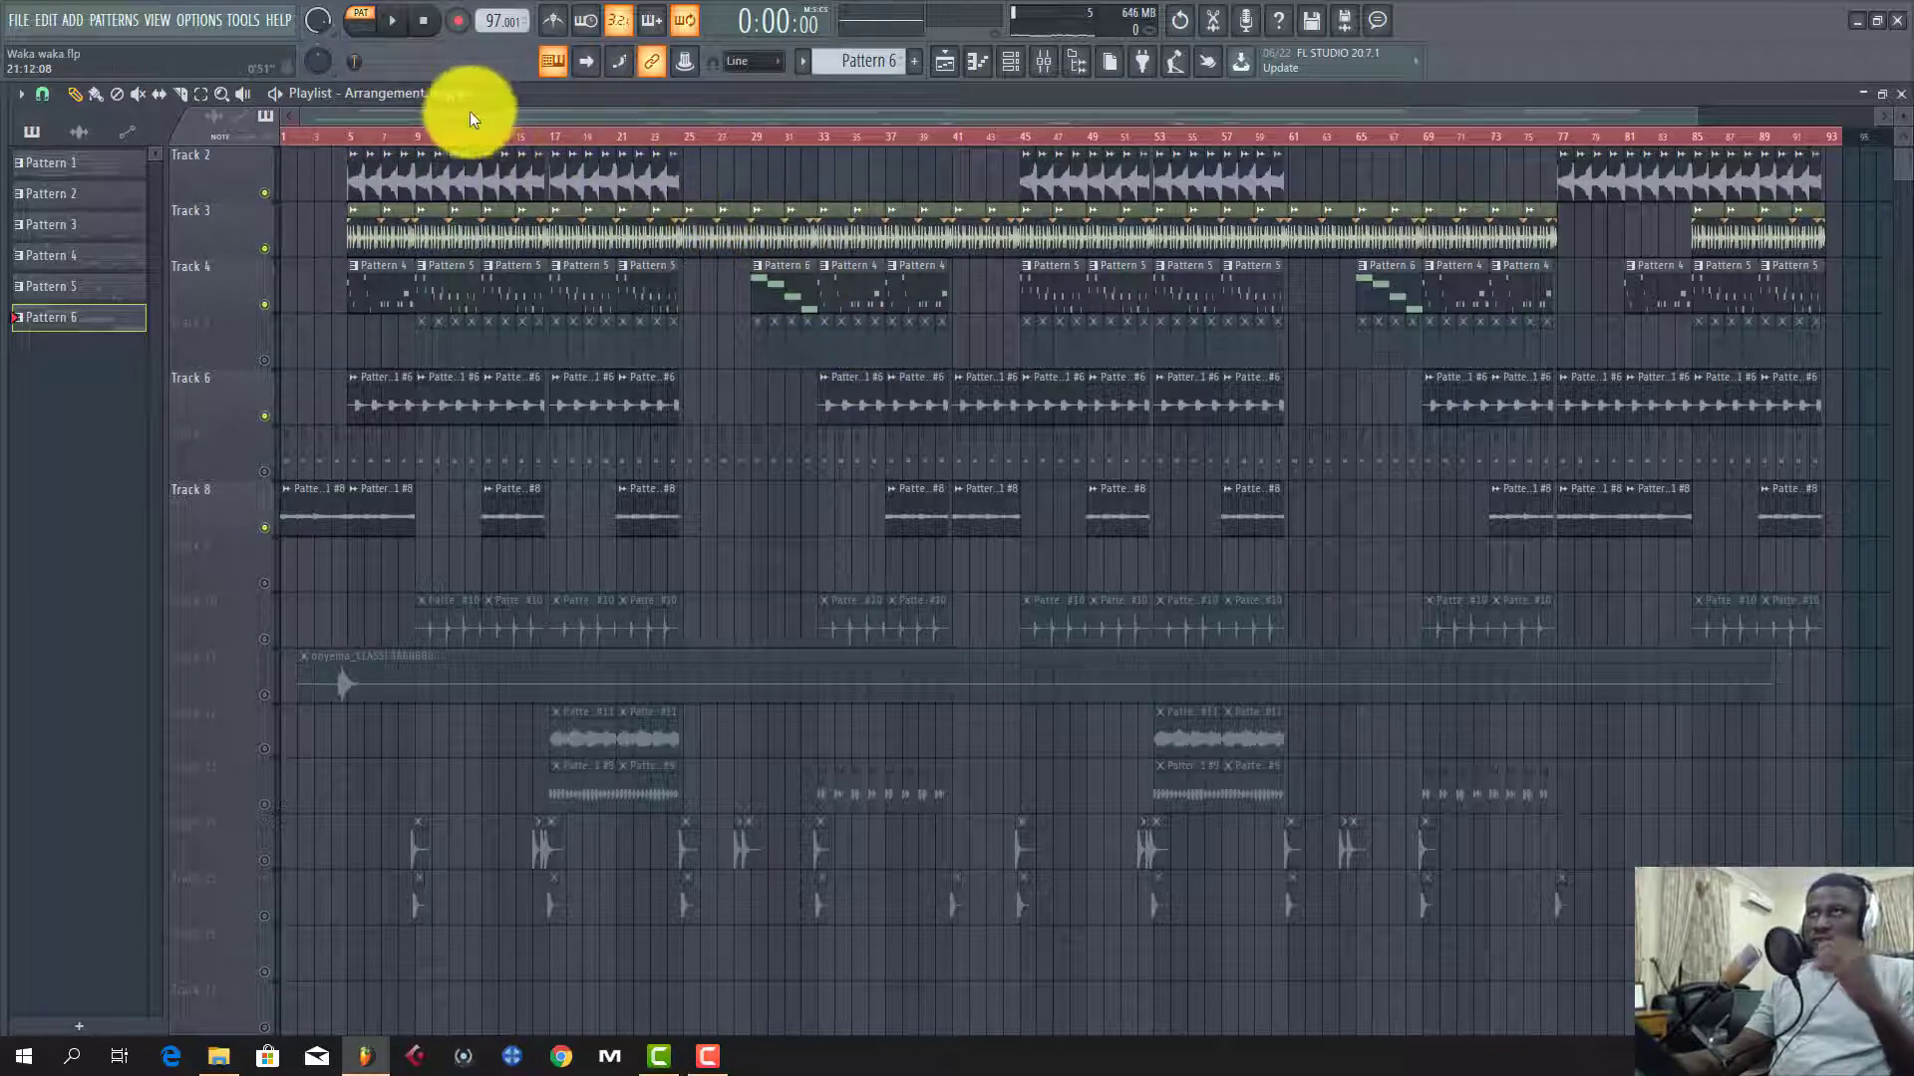
scroll(416, 134, up, 6)
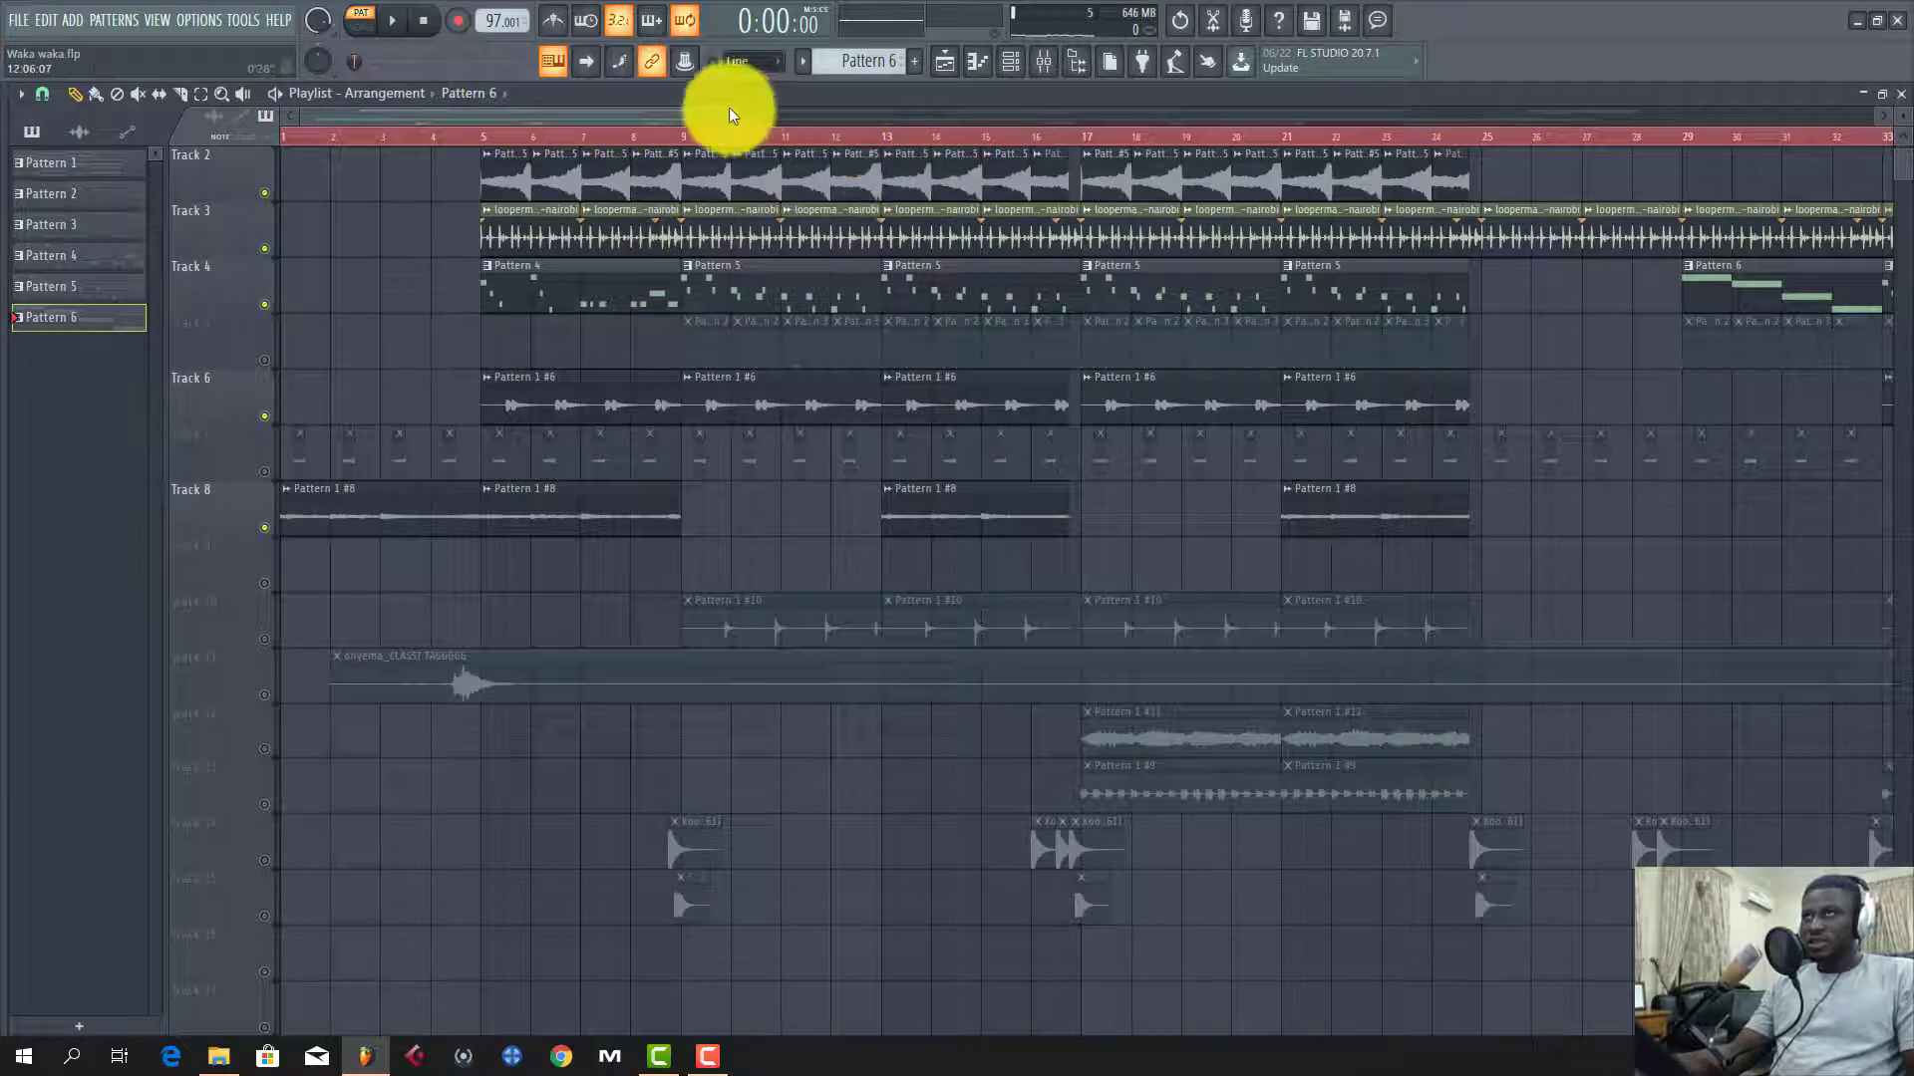
drag(728, 105, 889, 110)
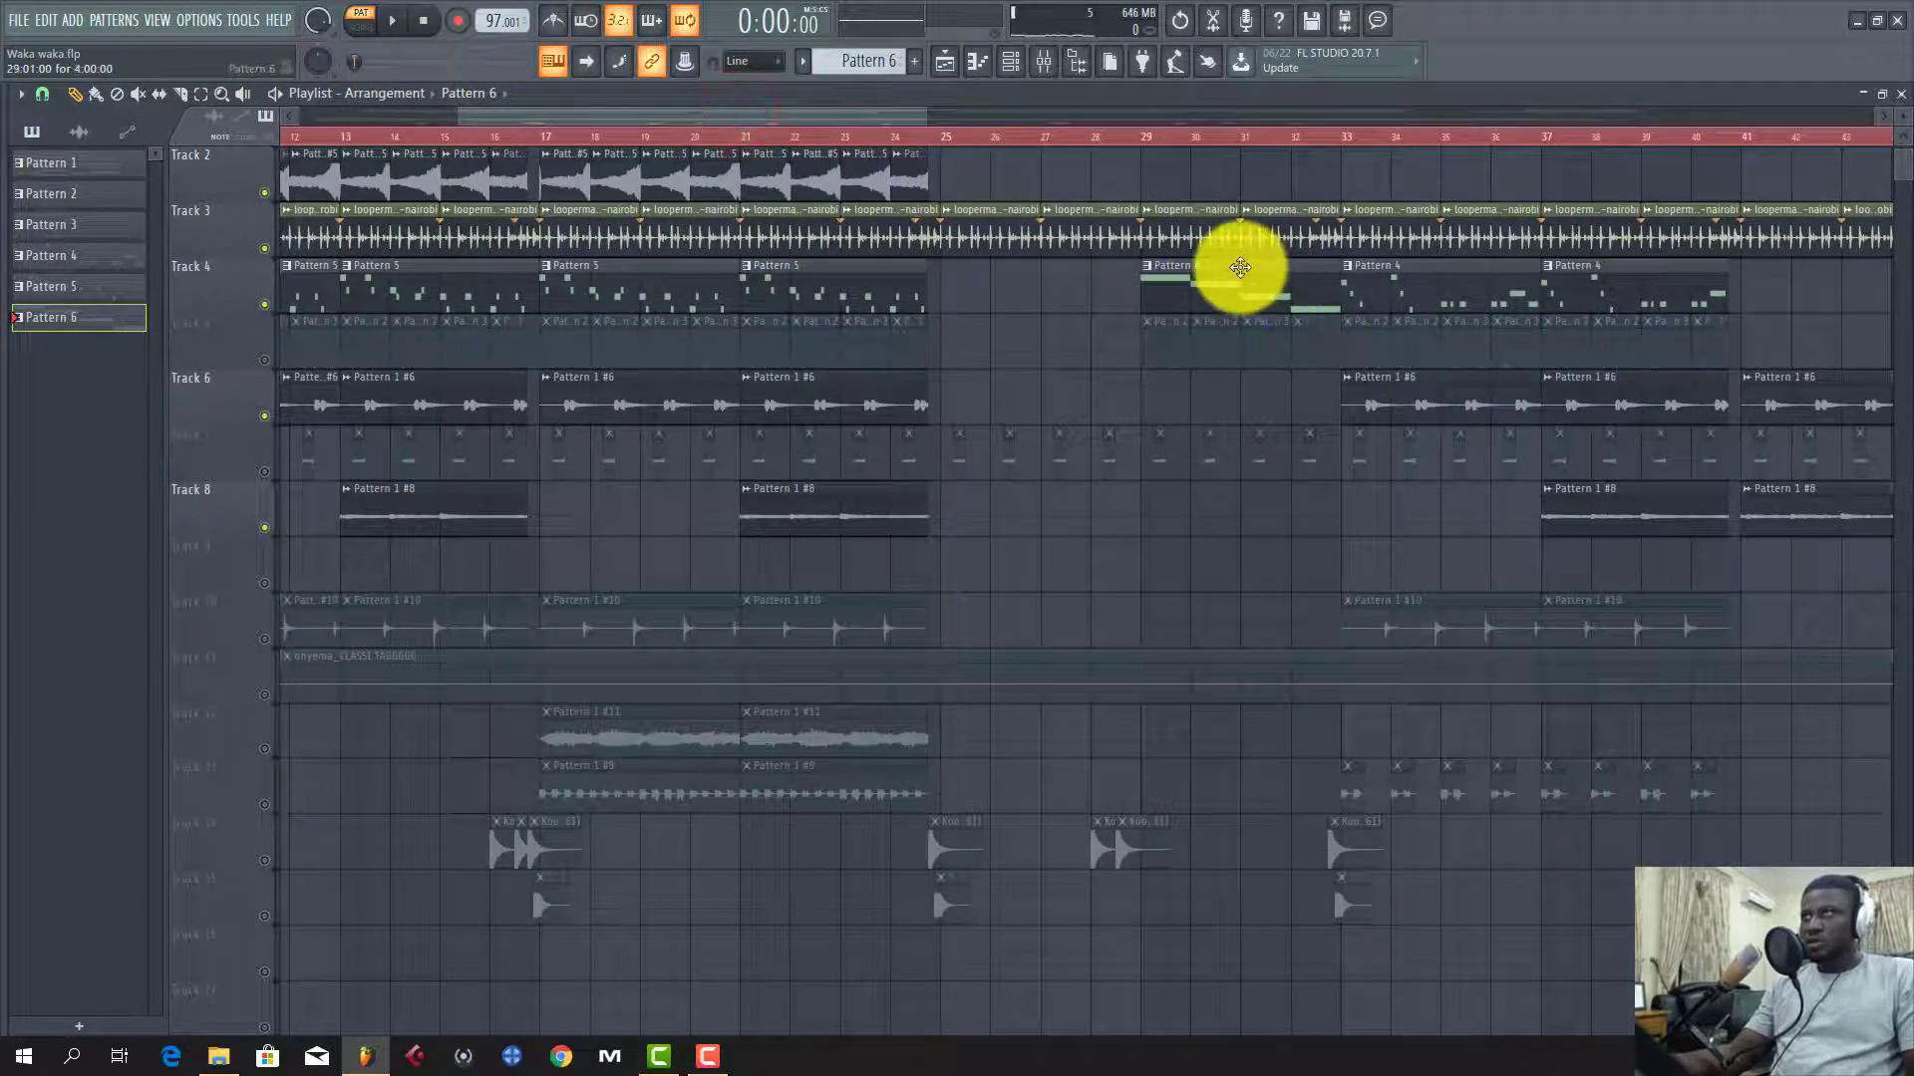
drag(872, 120, 984, 128)
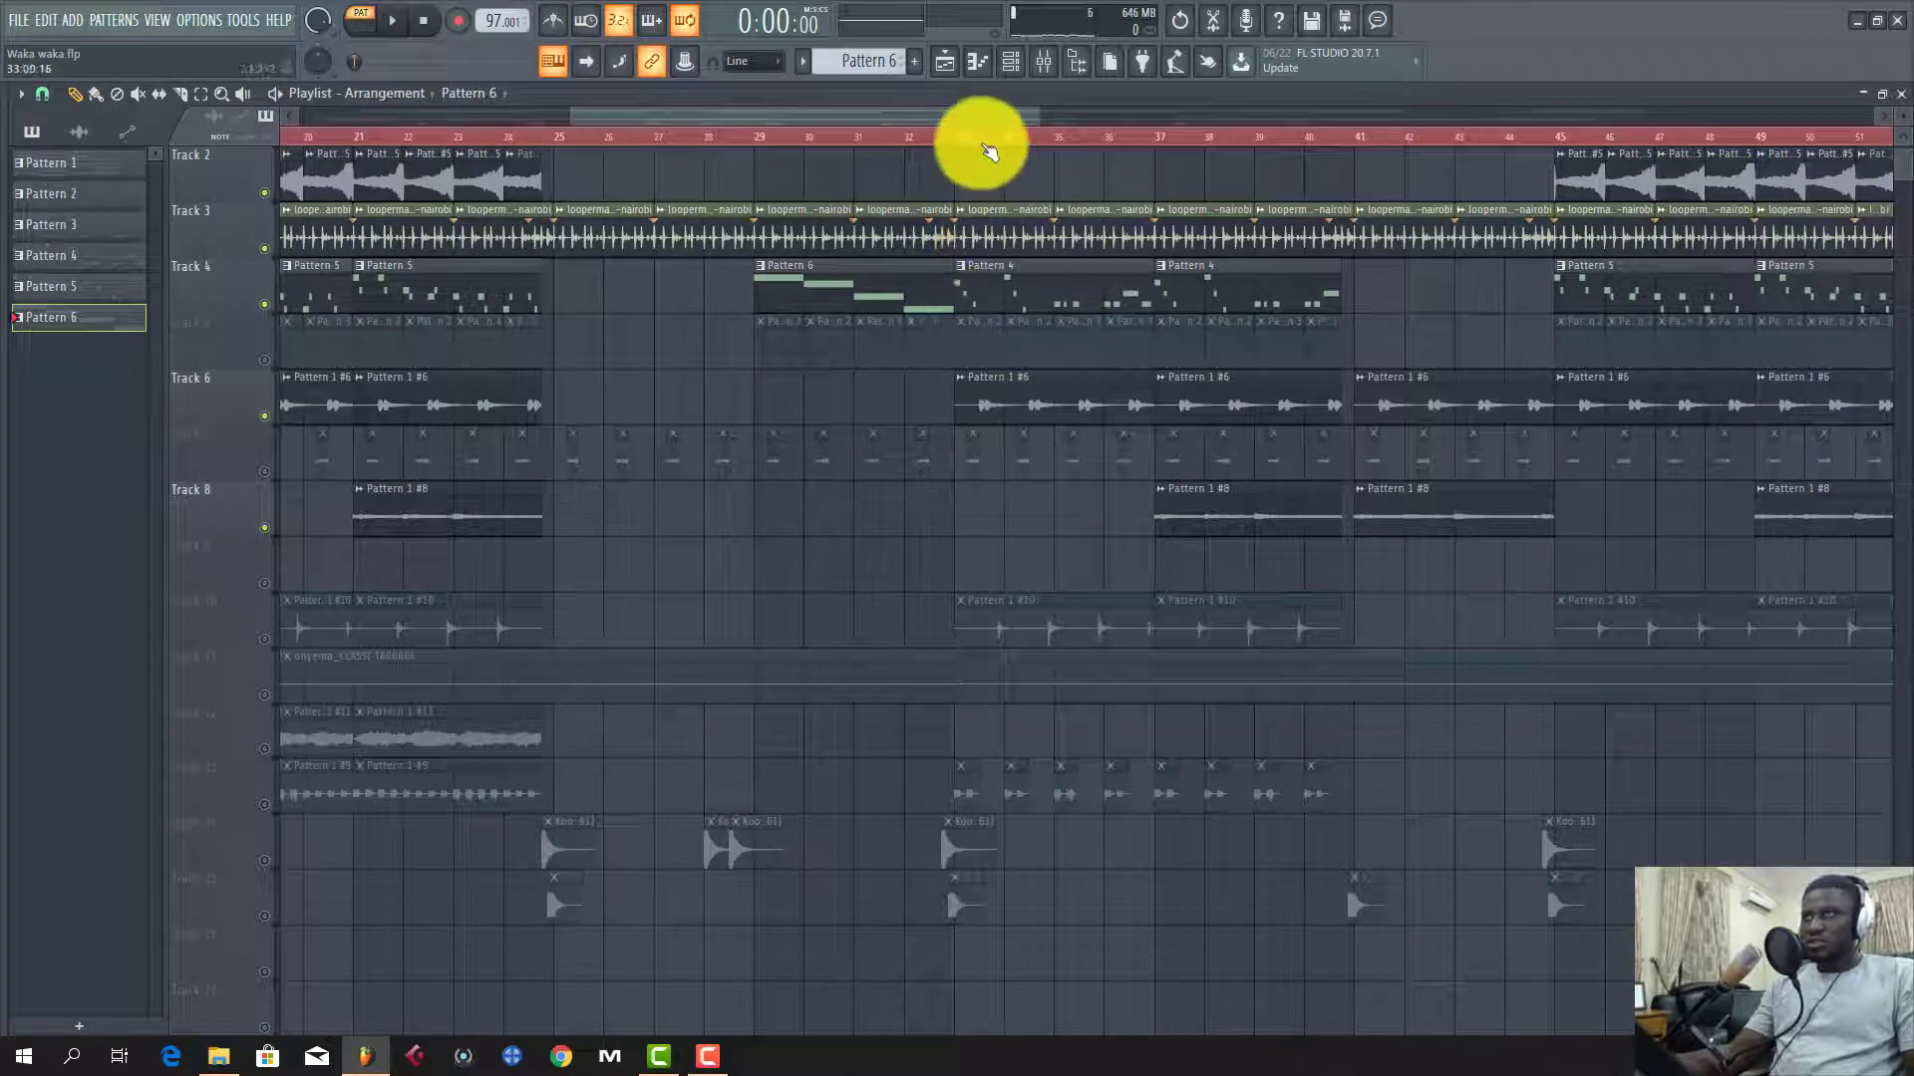
drag(972, 122, 664, 112)
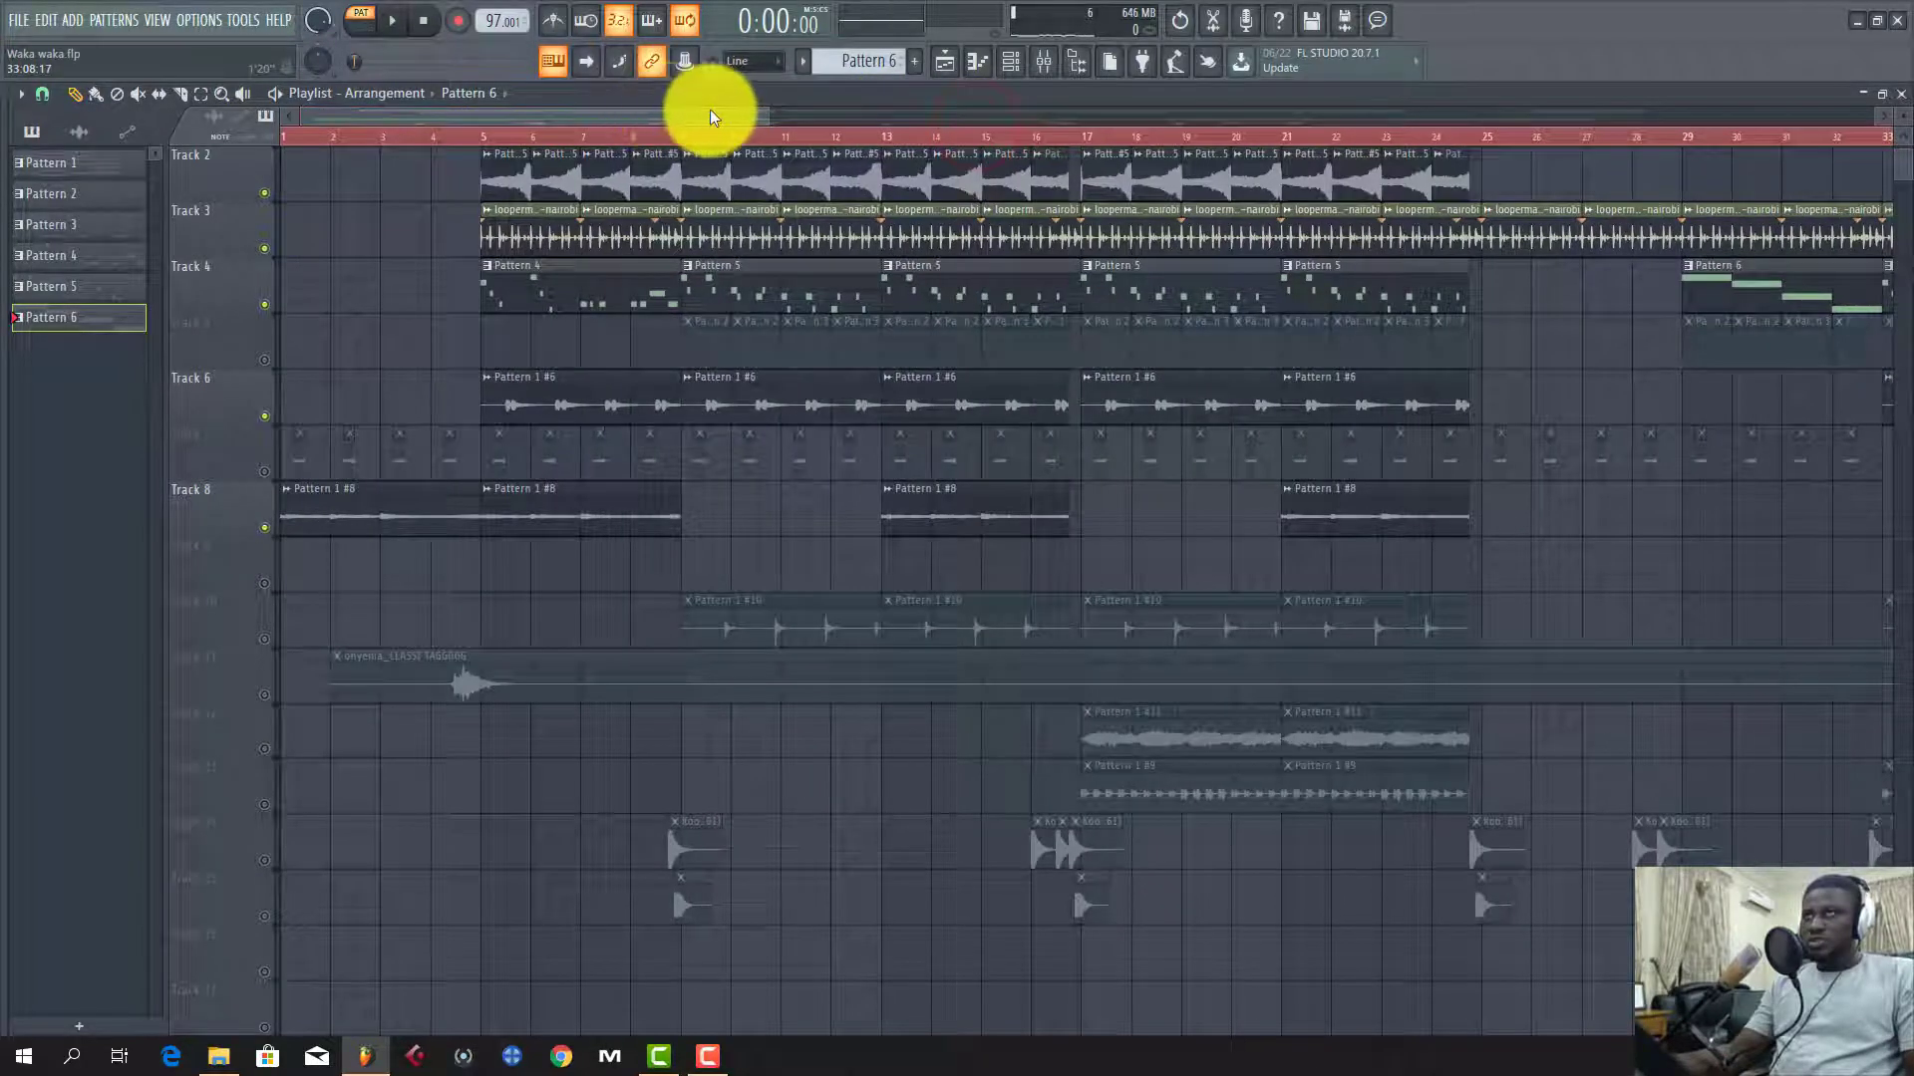
scroll(686, 145, down, 4)
scroll(686, 145, up, 3)
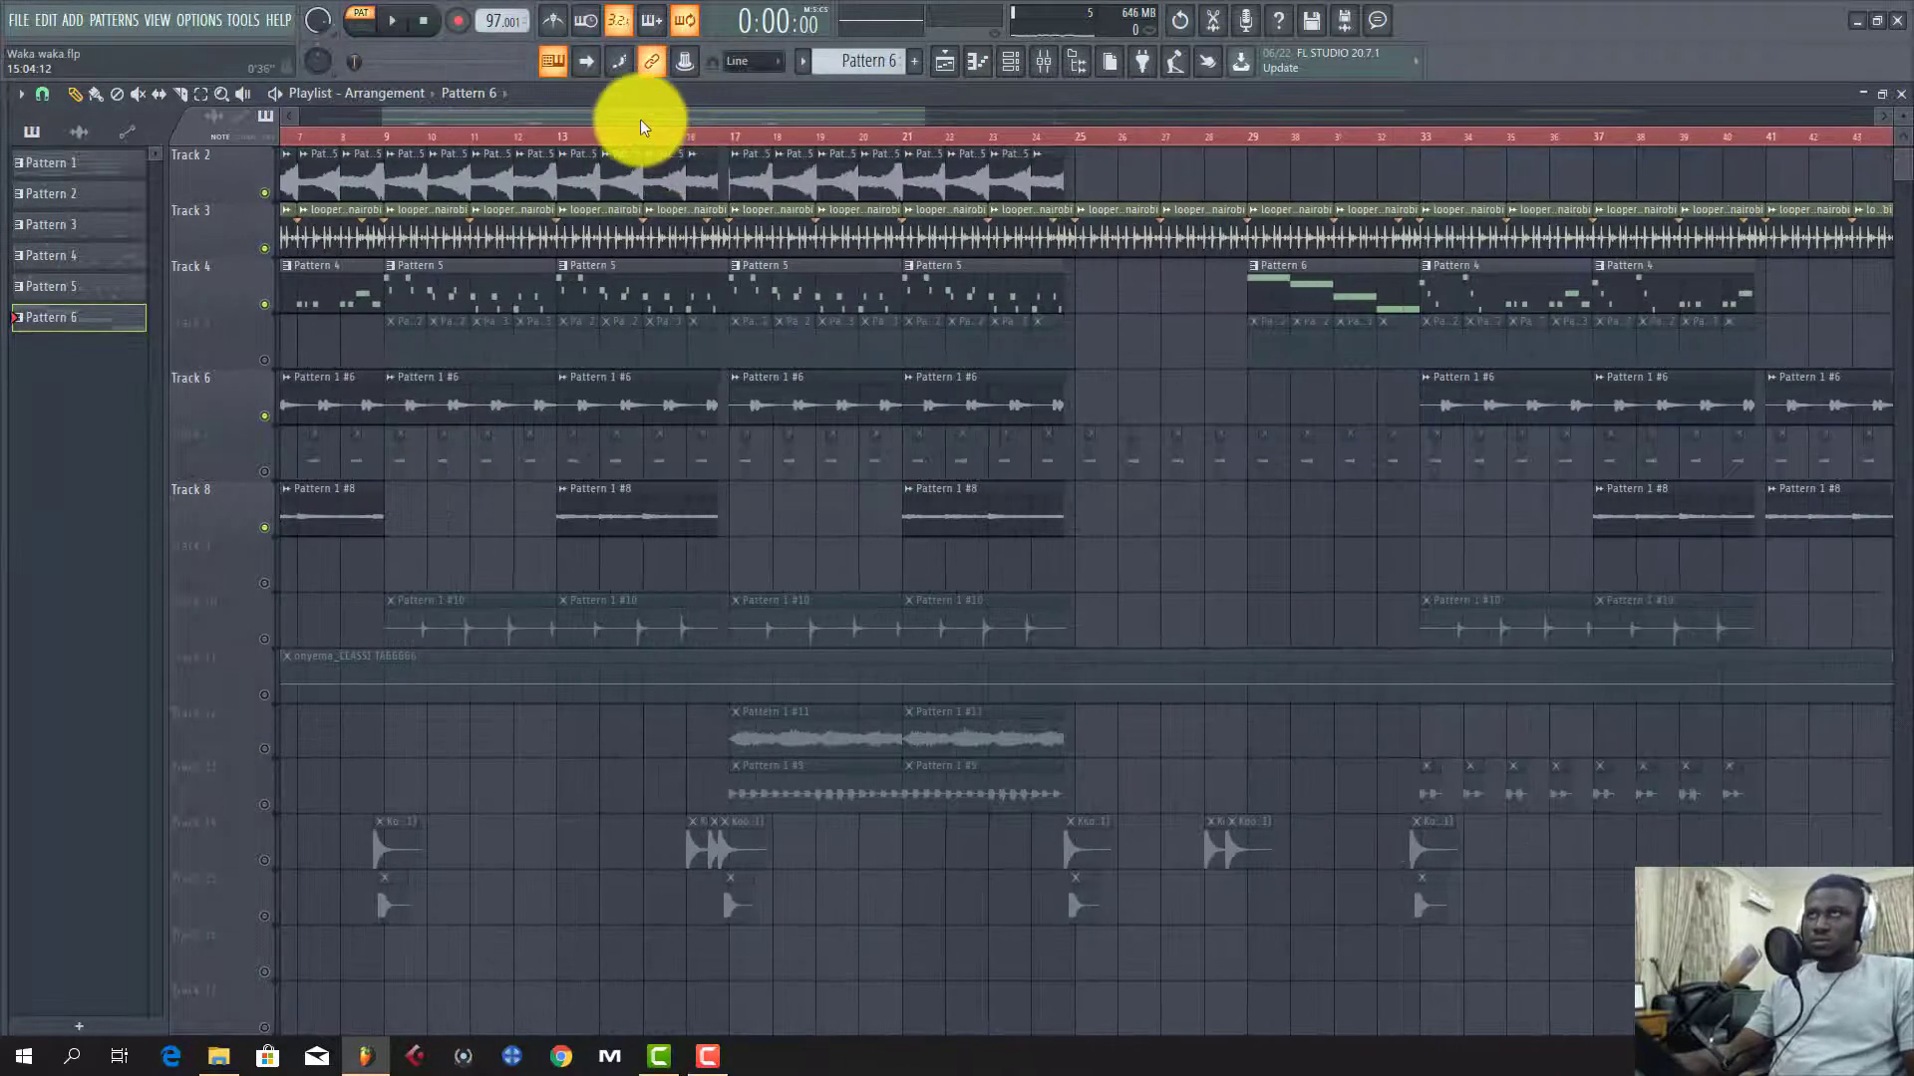
Step: Unmute Track 5 and play it with the other active tracks in song mode from bar 8
drag(640, 118, 308, 405)
click(264, 417)
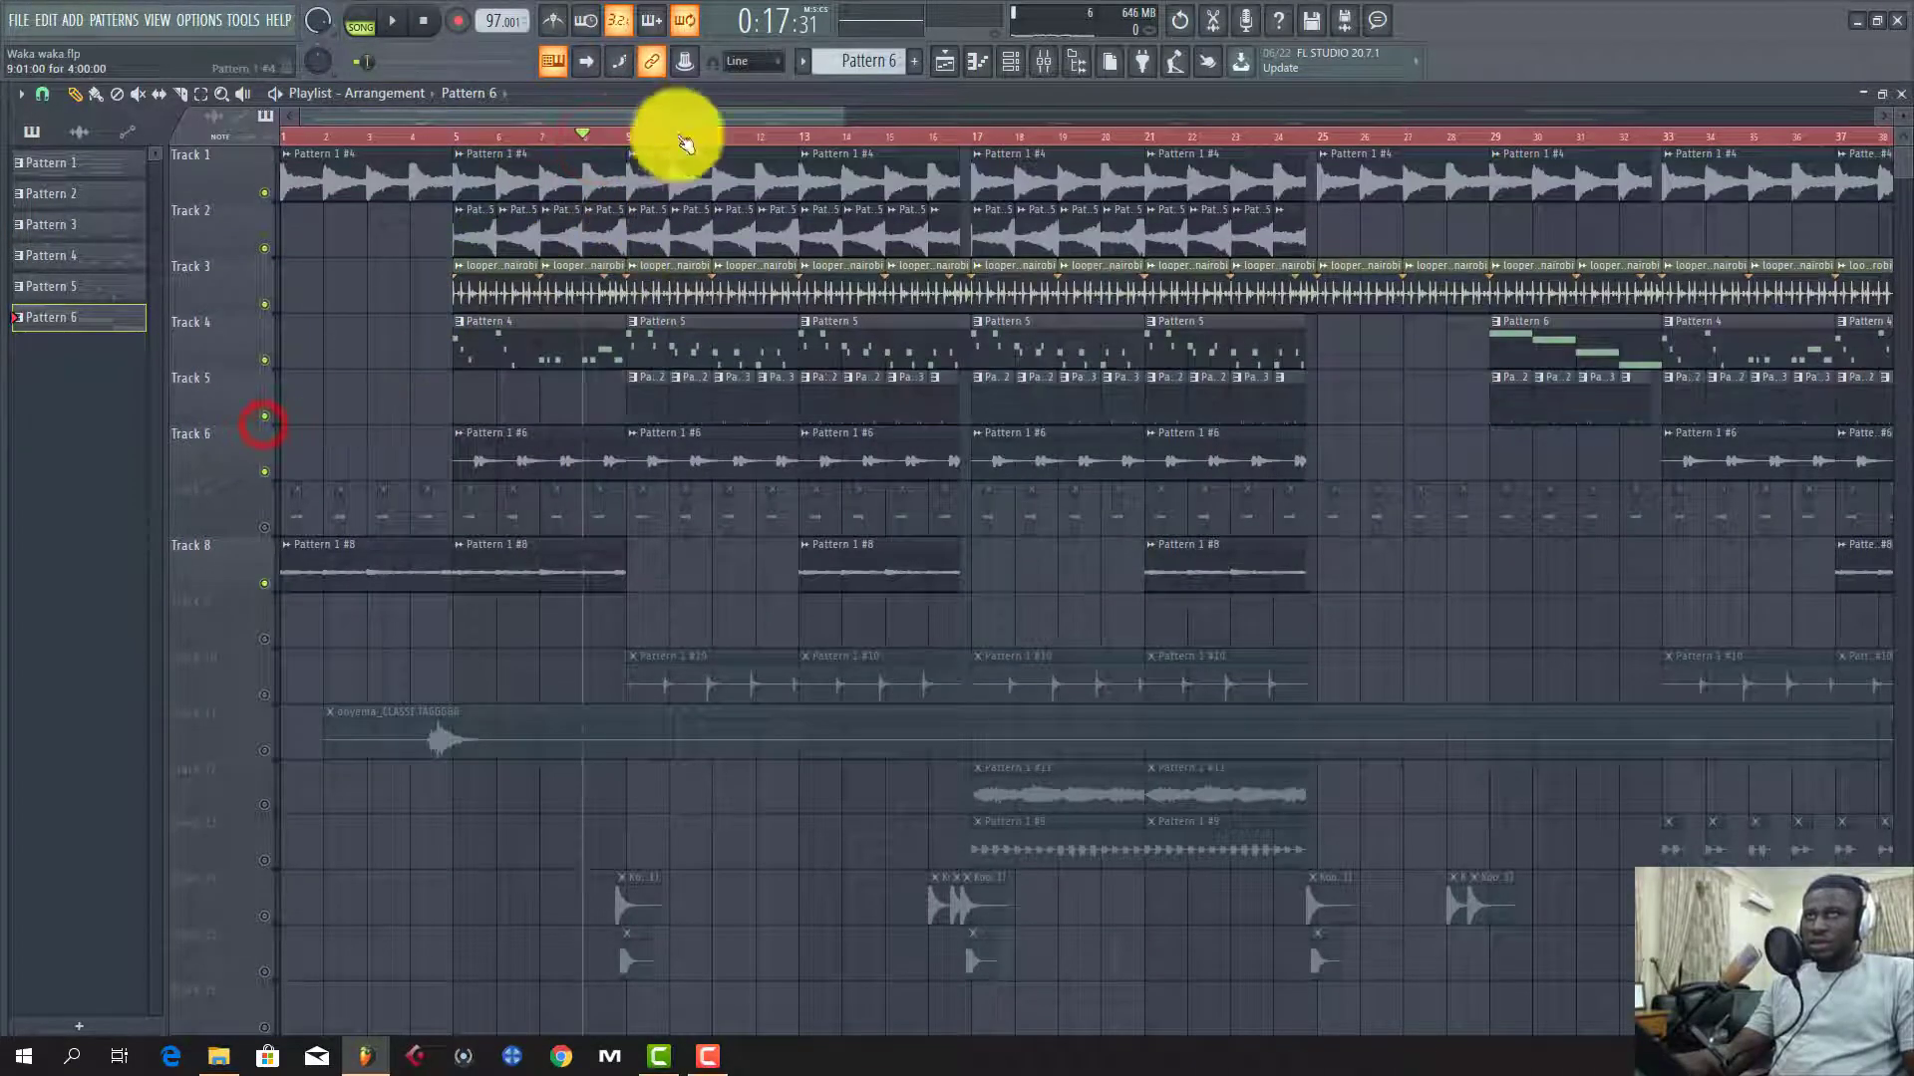
scroll(638, 135, up, 3)
key(space)
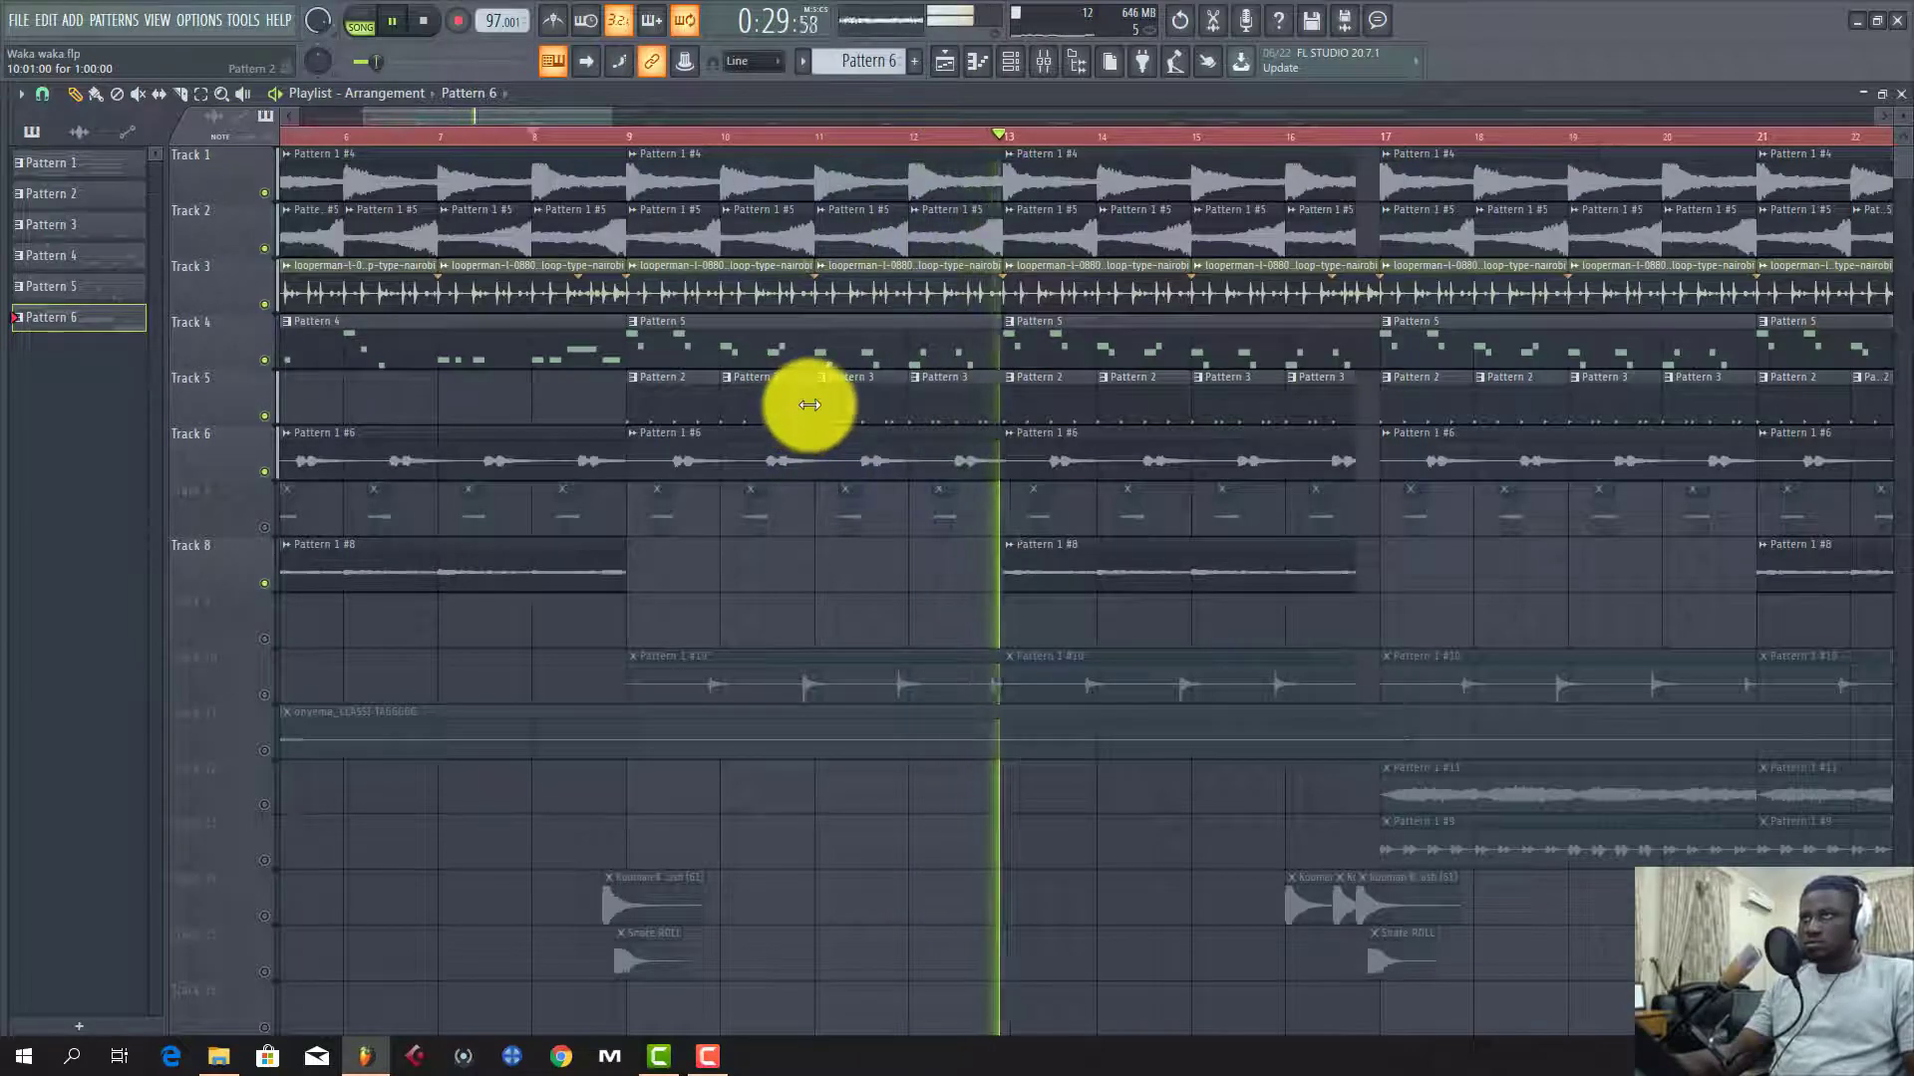
key(space)
Step: Unmute Track 7 and examine the sample settings of its Pattern 1 #7 clip
scroll(454, 494, down, 1)
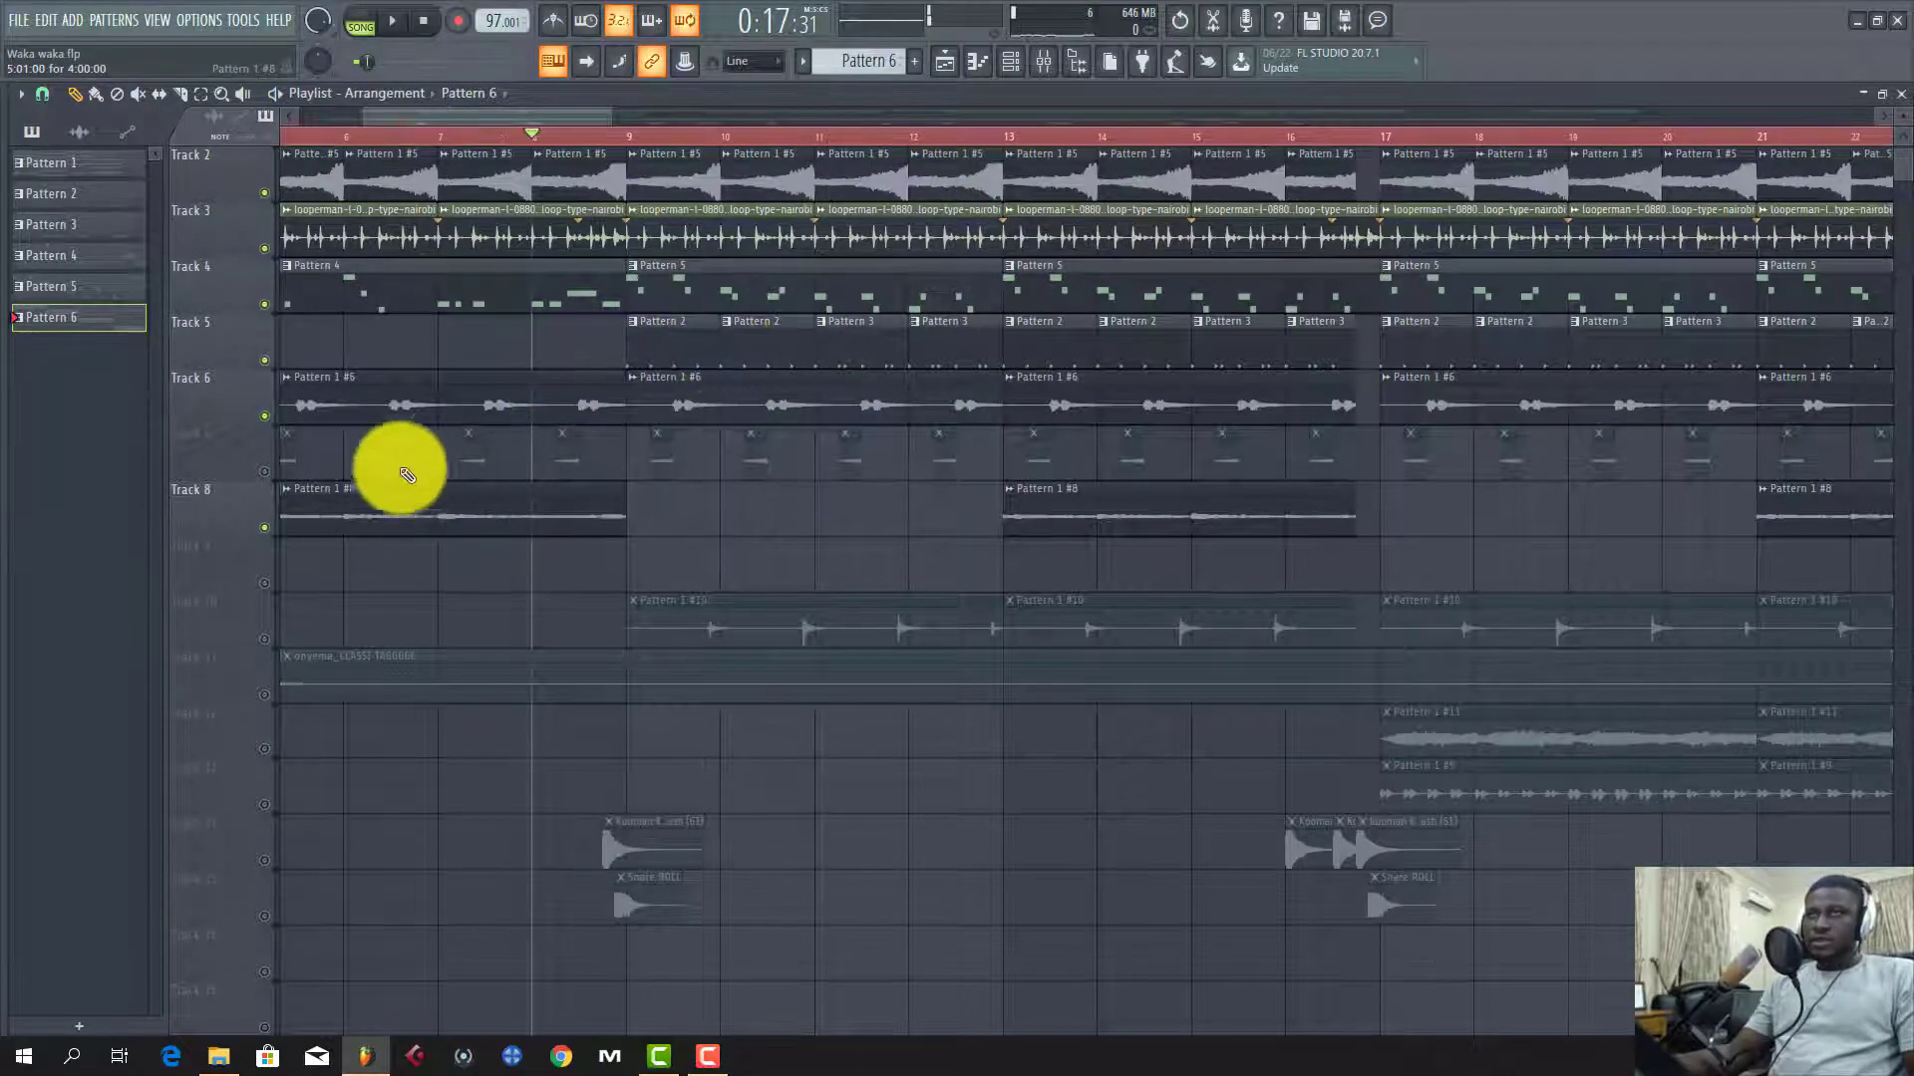
click(265, 472)
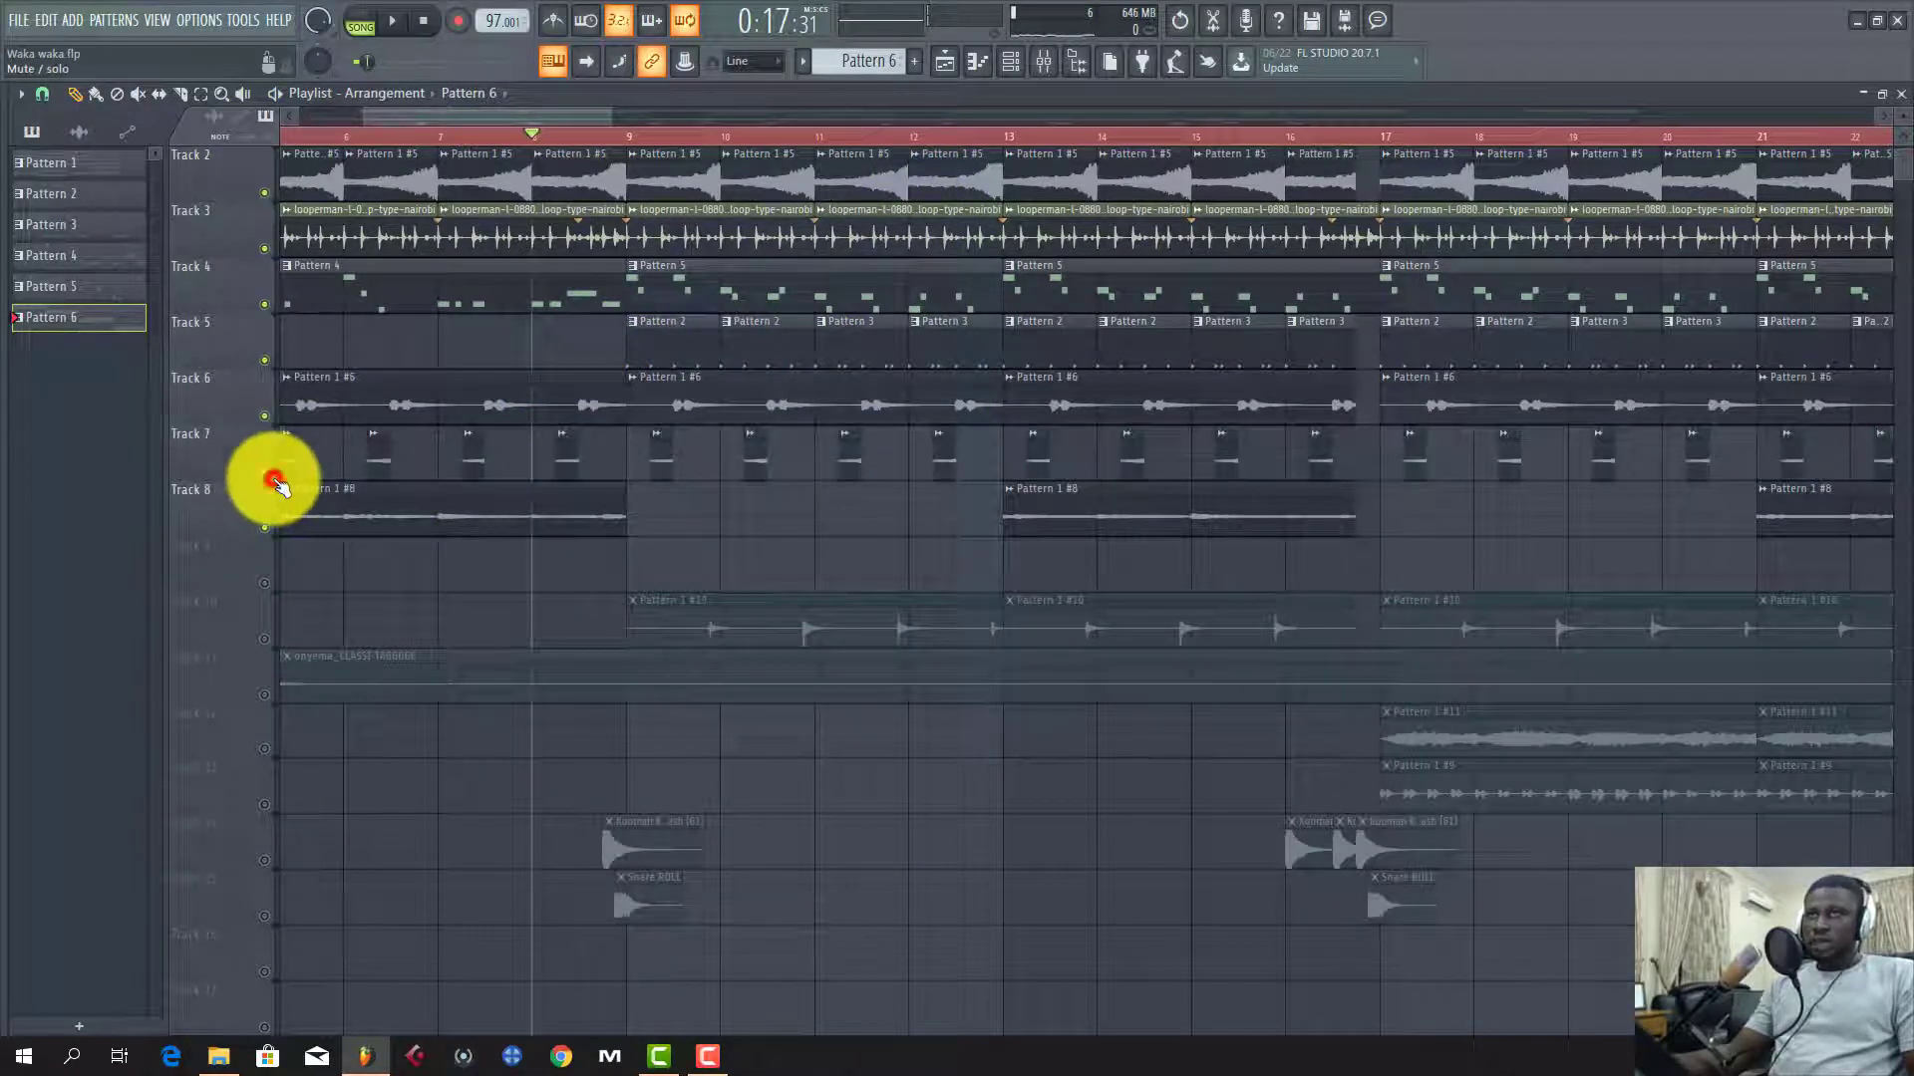
double_click(572, 453)
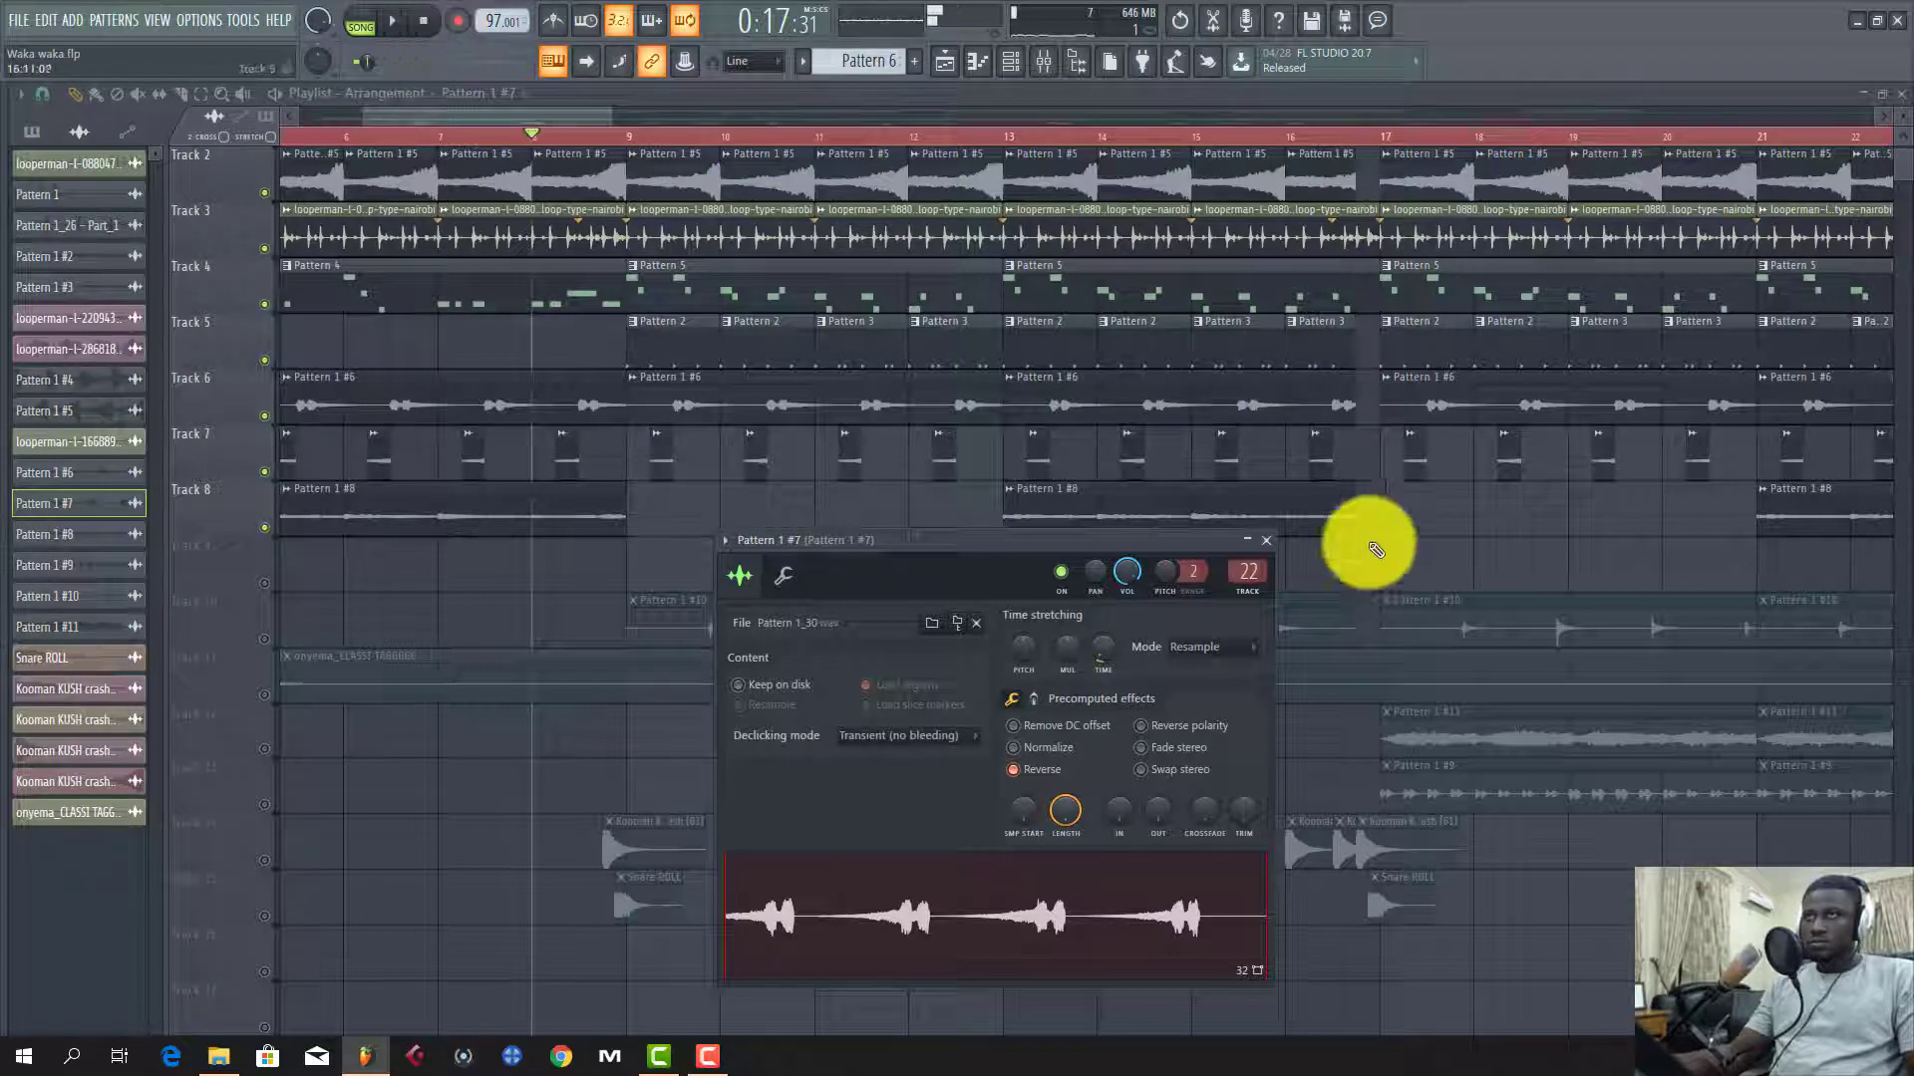
click(1272, 545)
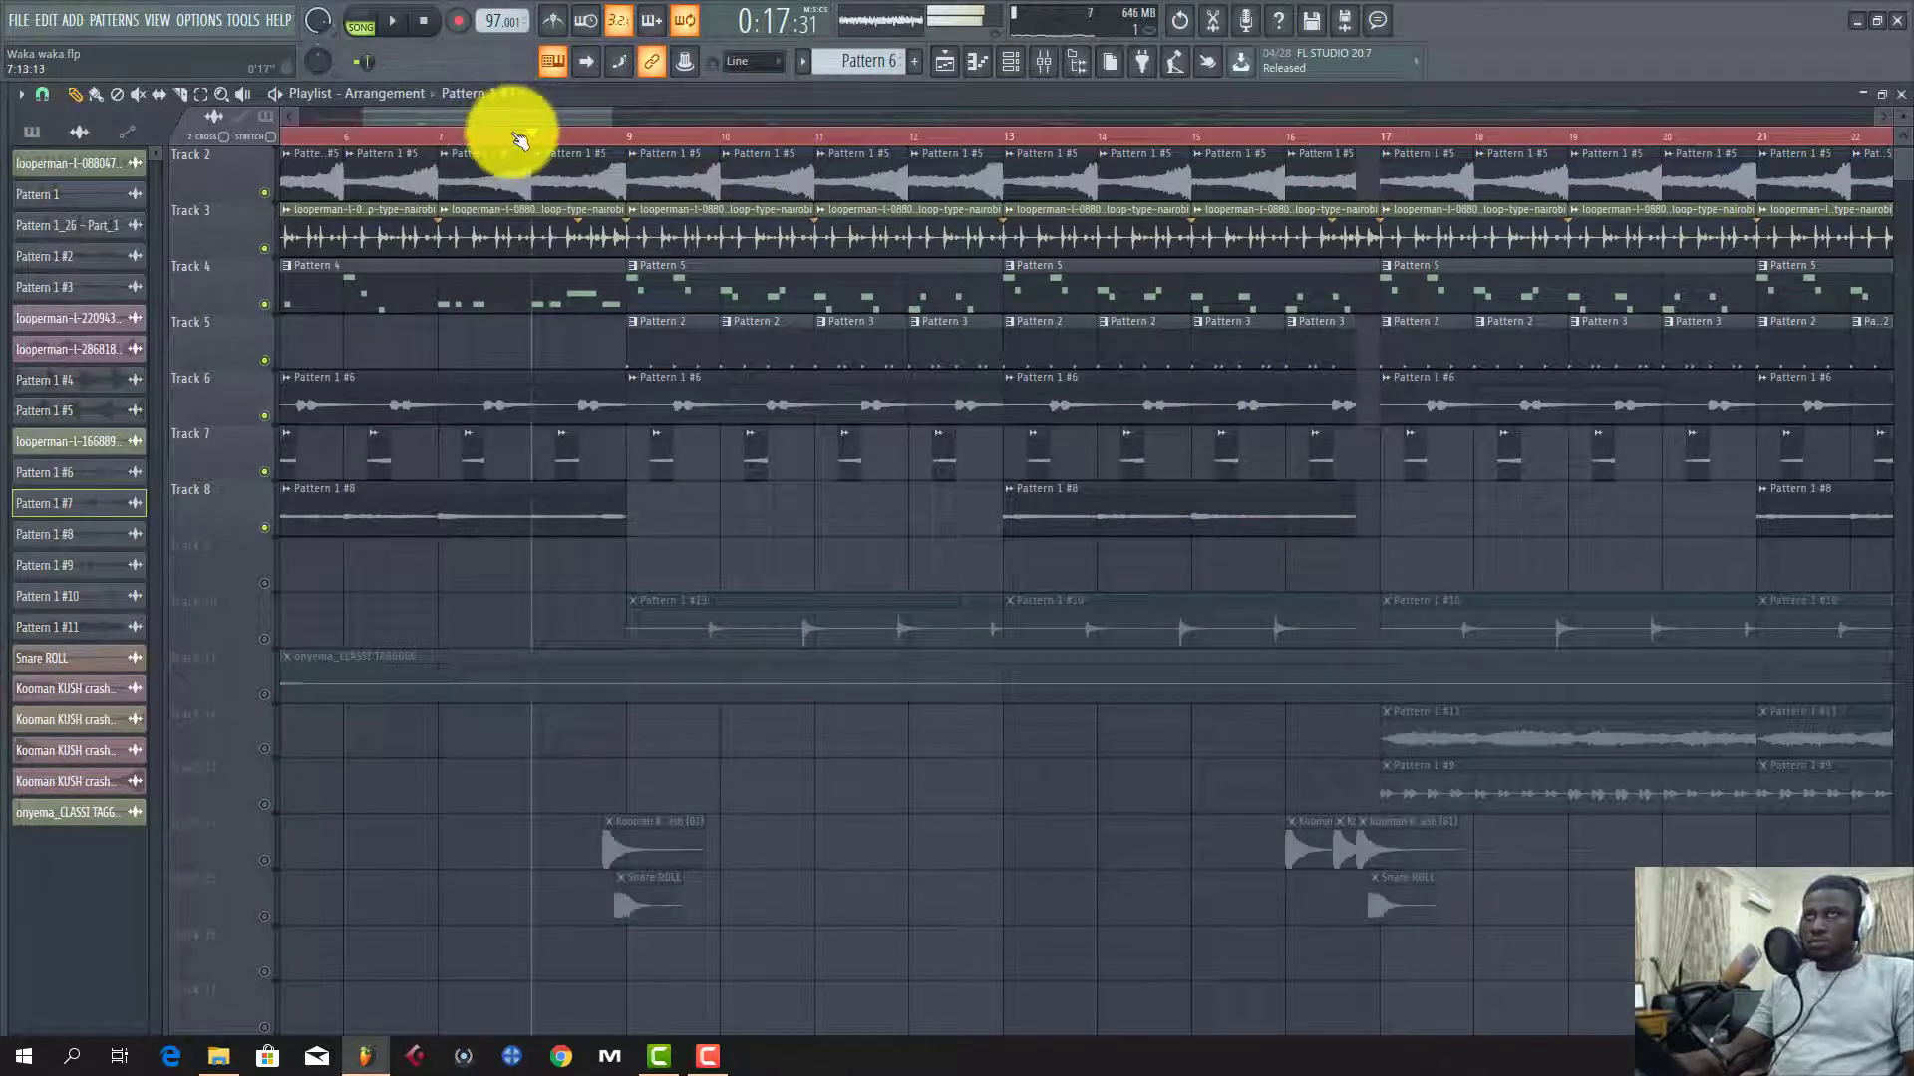
Step: Play the active tracks from bar 8 and check the Pattern 1 #7 channel settings during playback
scroll(511, 115, up, 3)
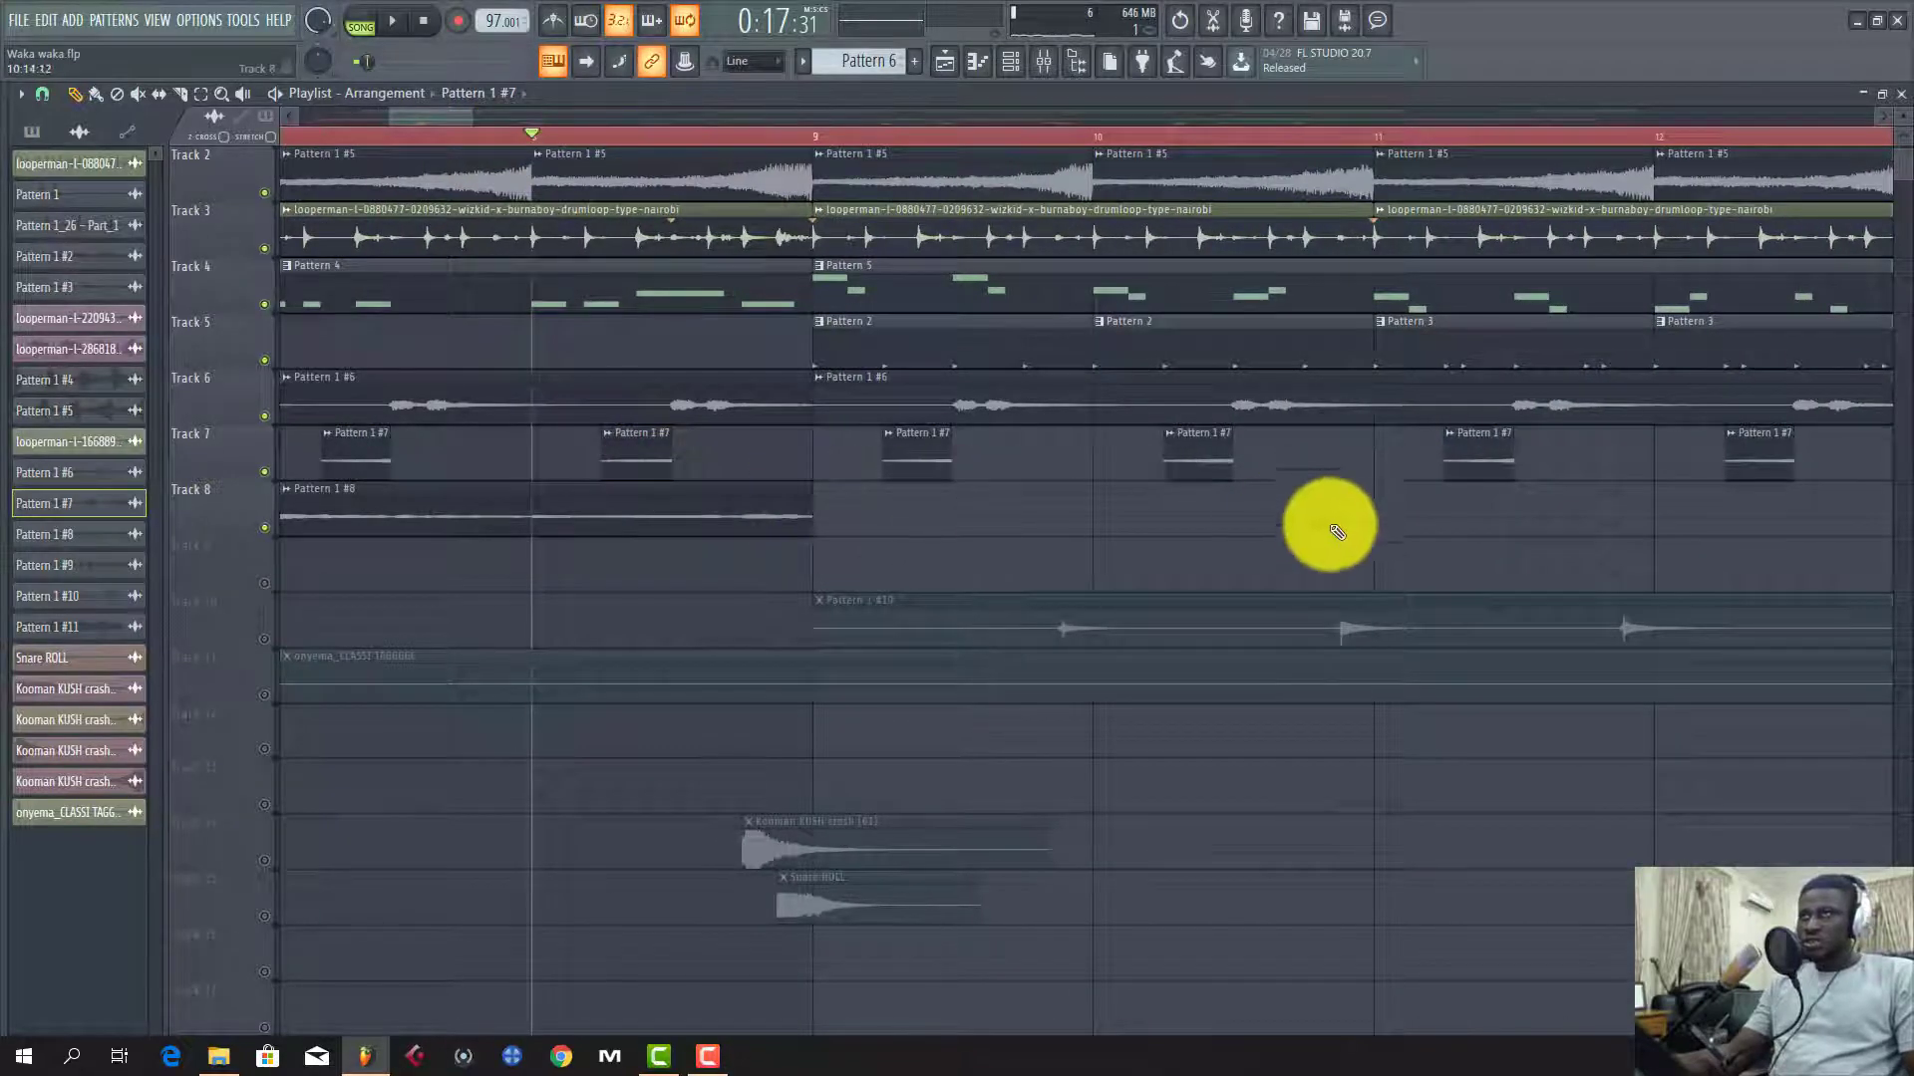
key(space)
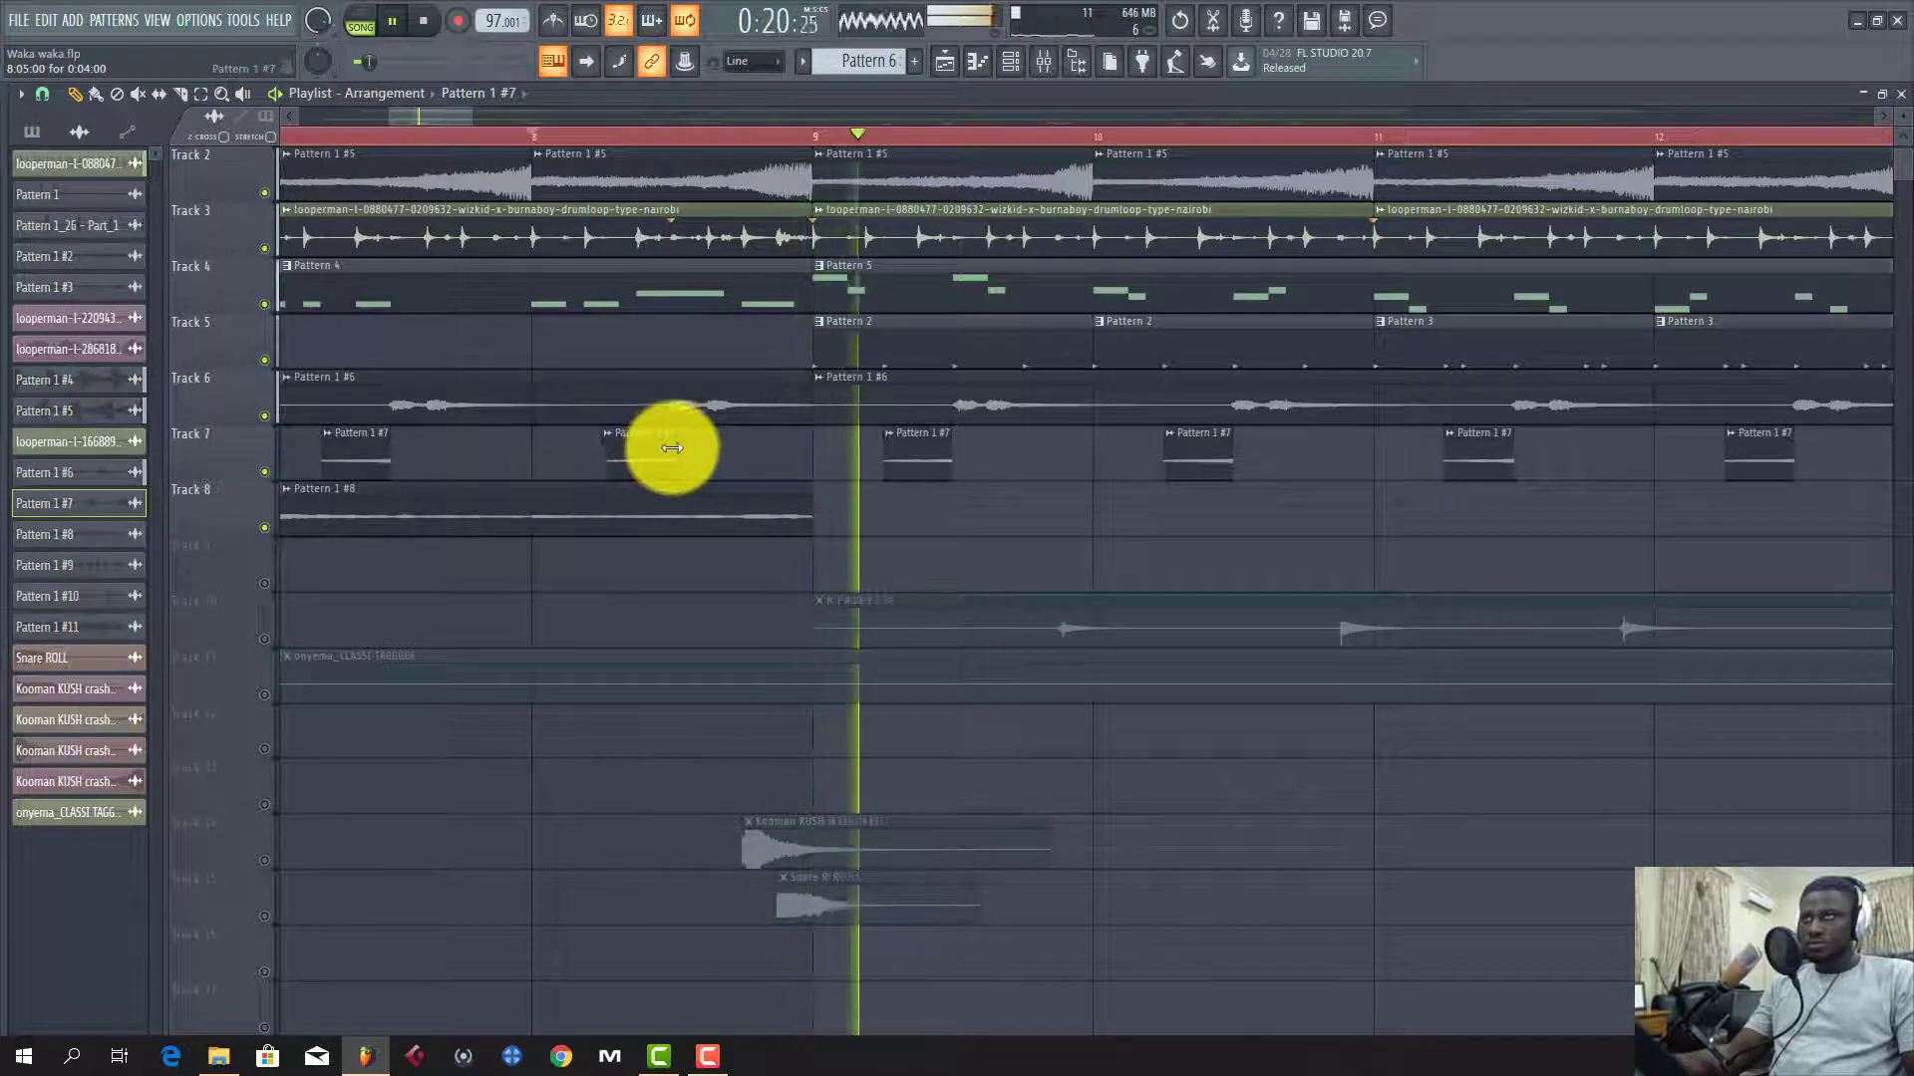
double_click(901, 446)
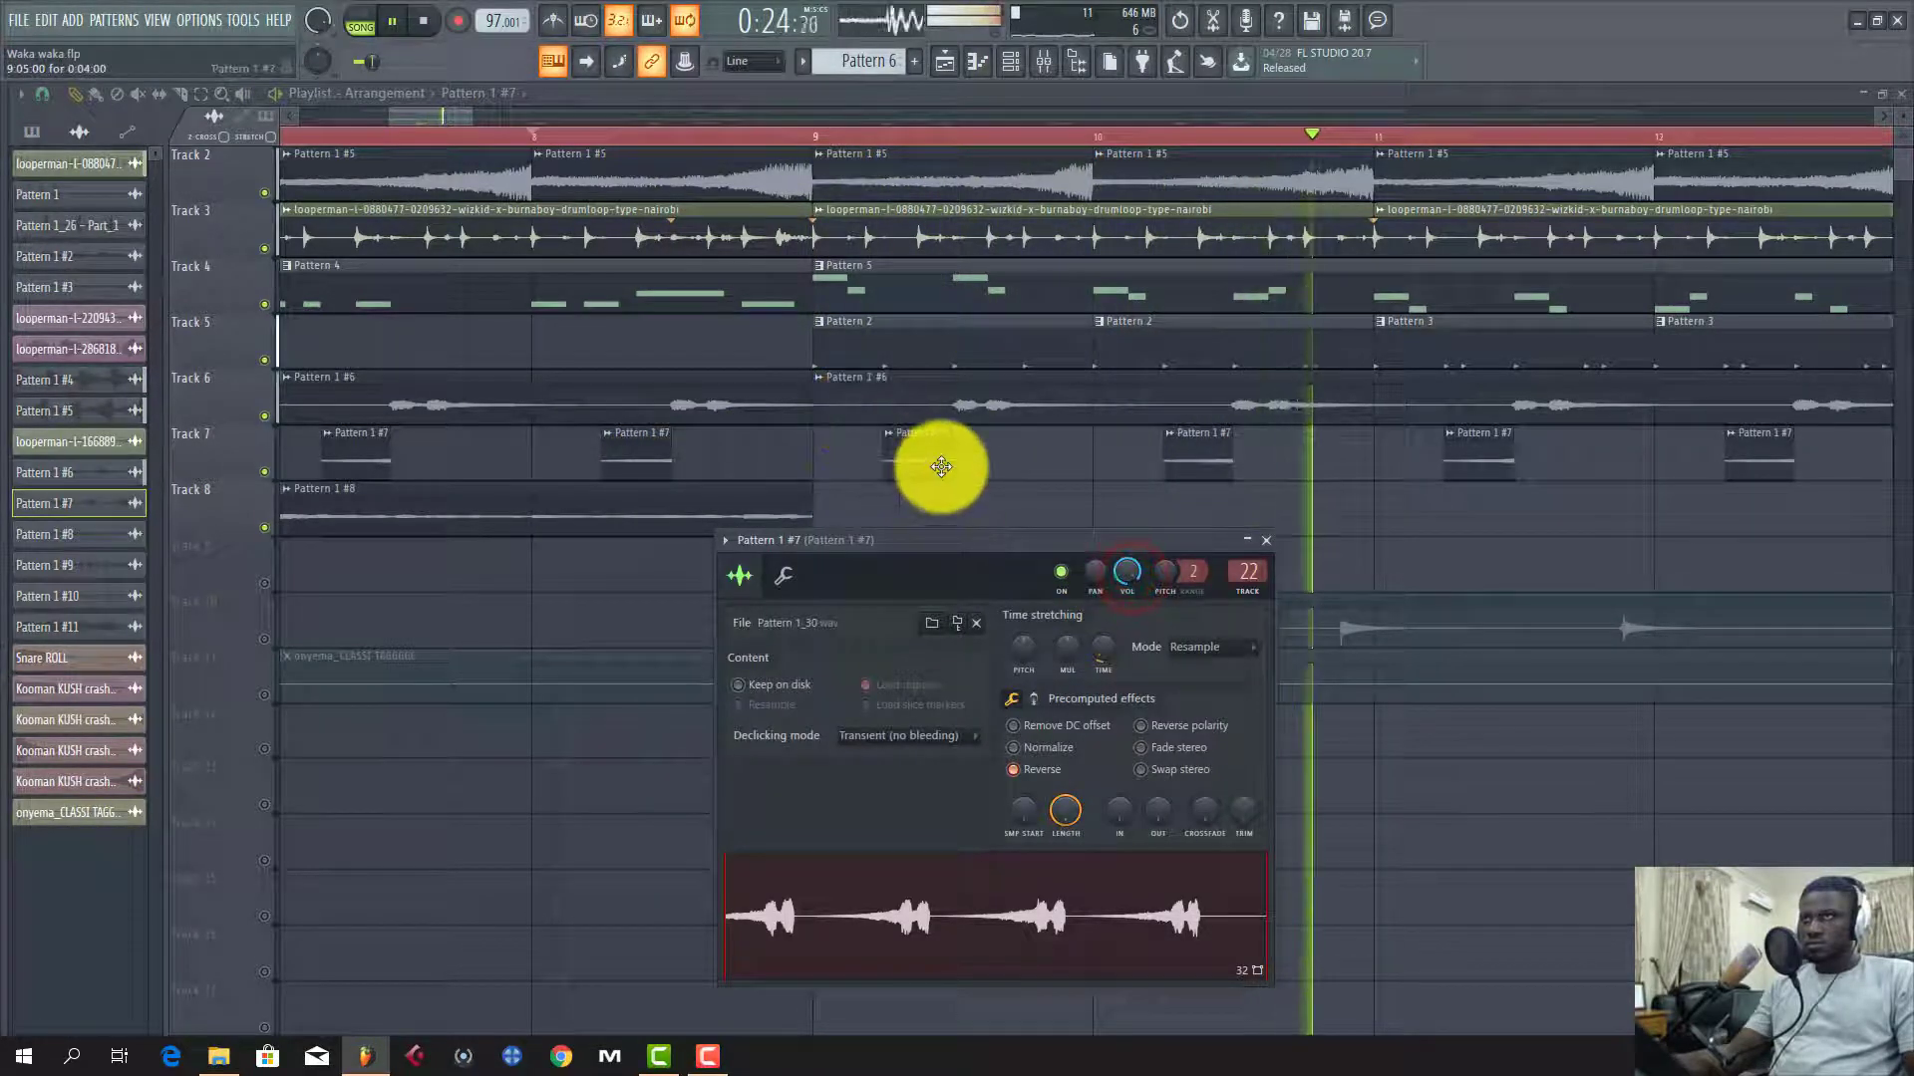
key(space)
Step: Solo Track 7 during playback, unmute Track 1 and listen to the two tracks together
key(space)
right_click(265, 472)
scroll(269, 469, up, 1)
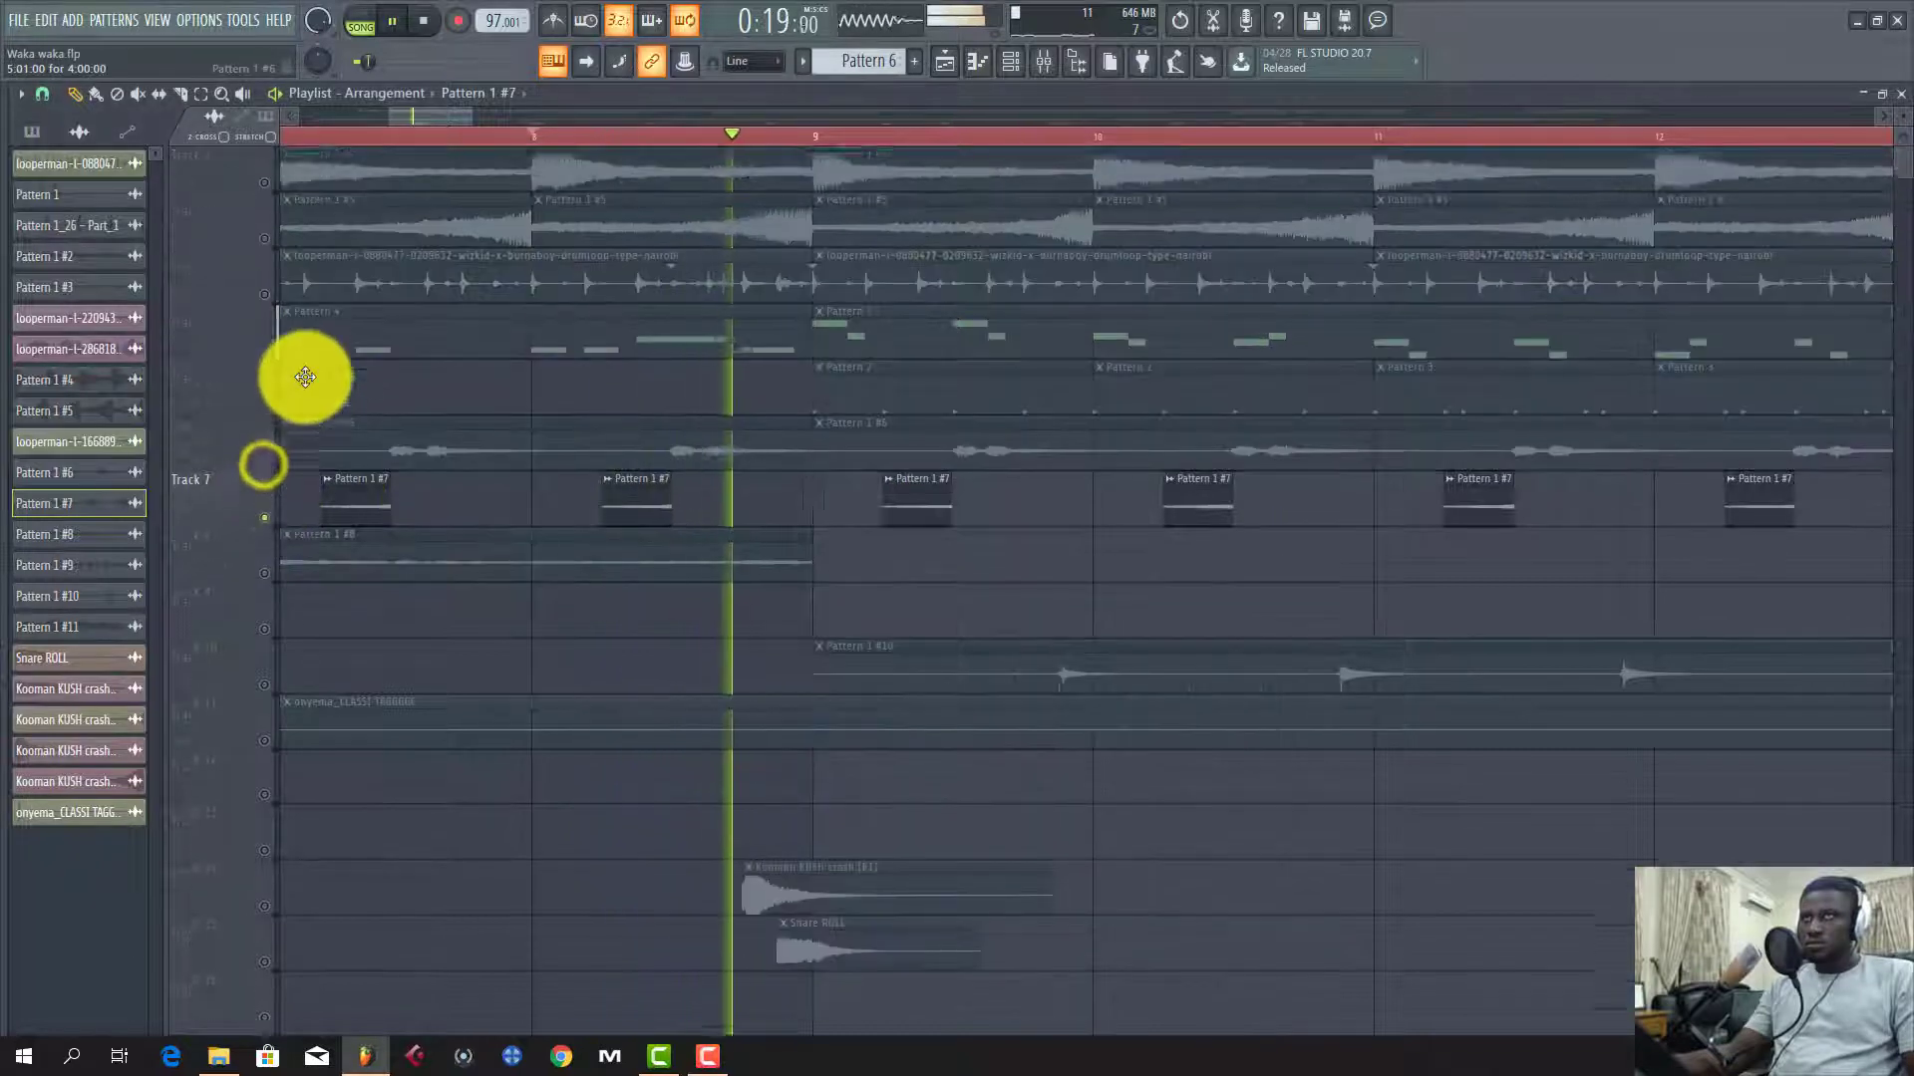
click(265, 194)
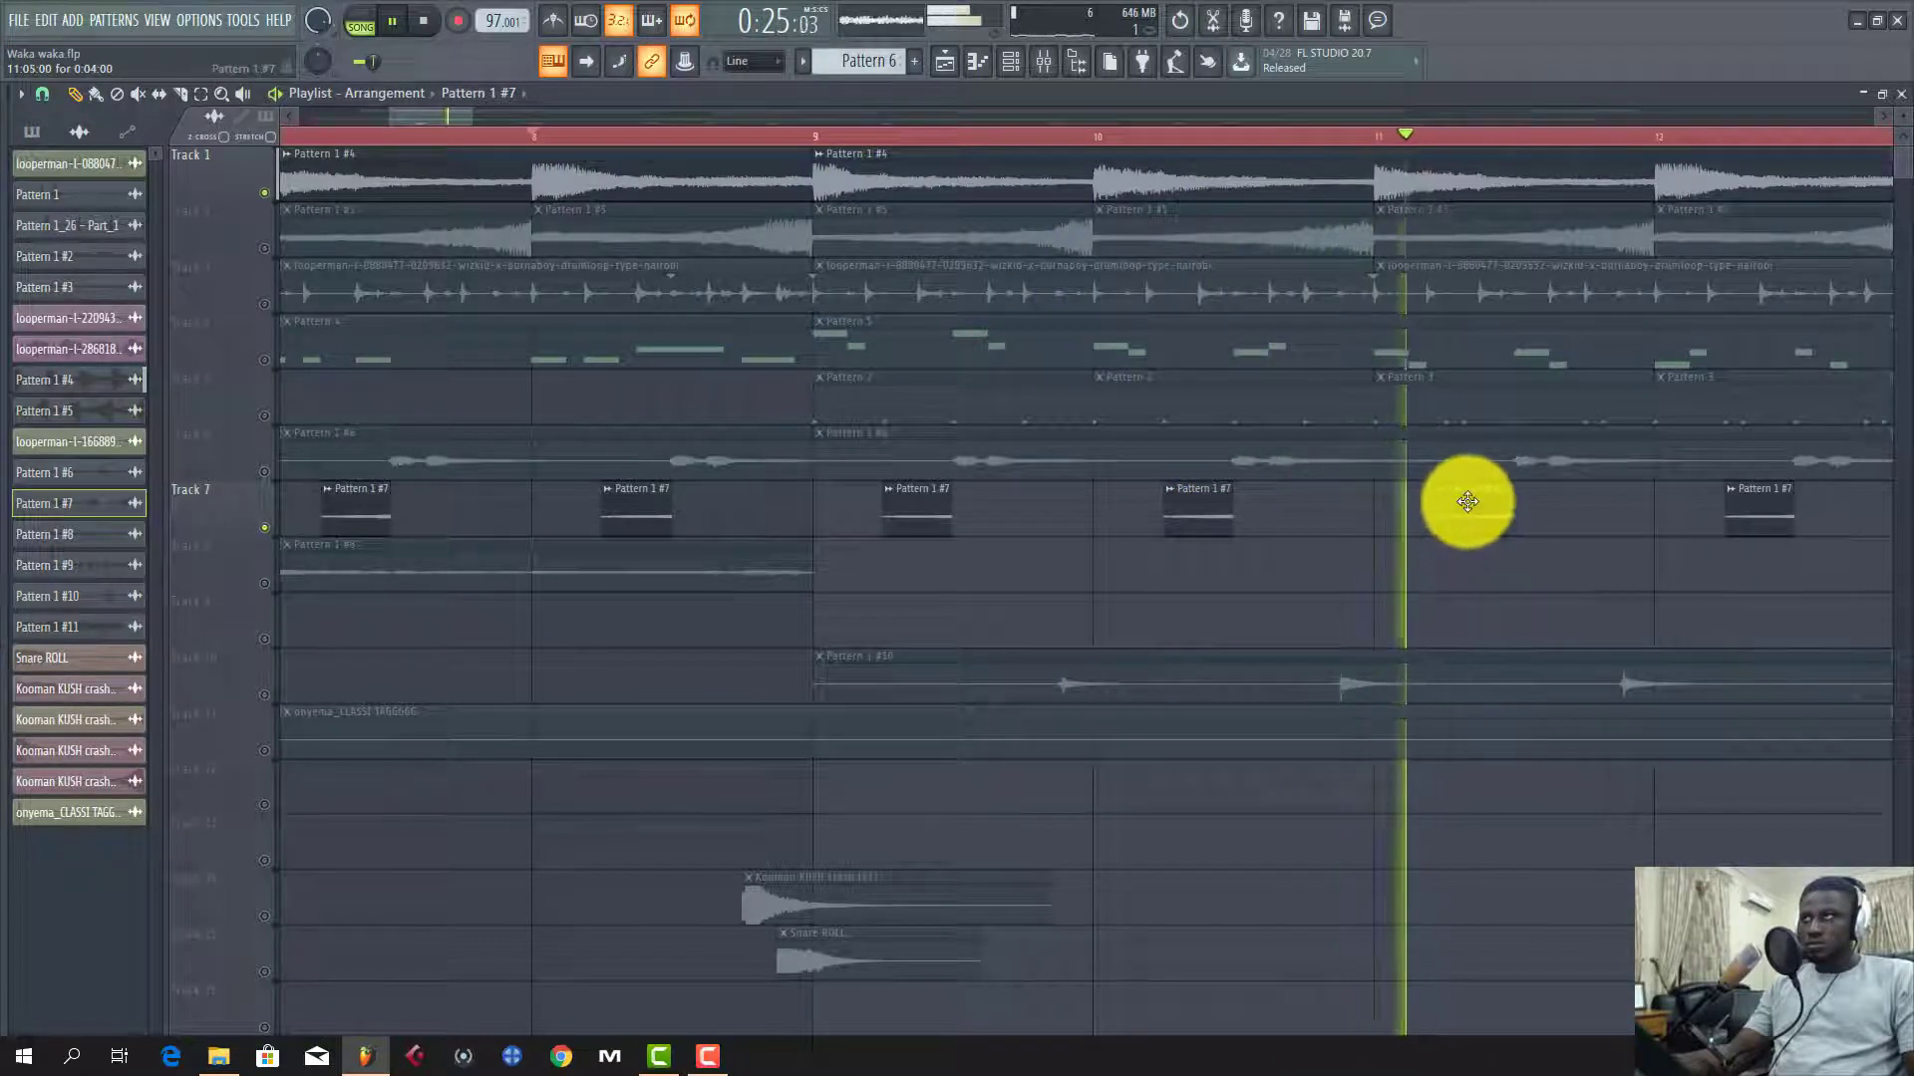
key(space)
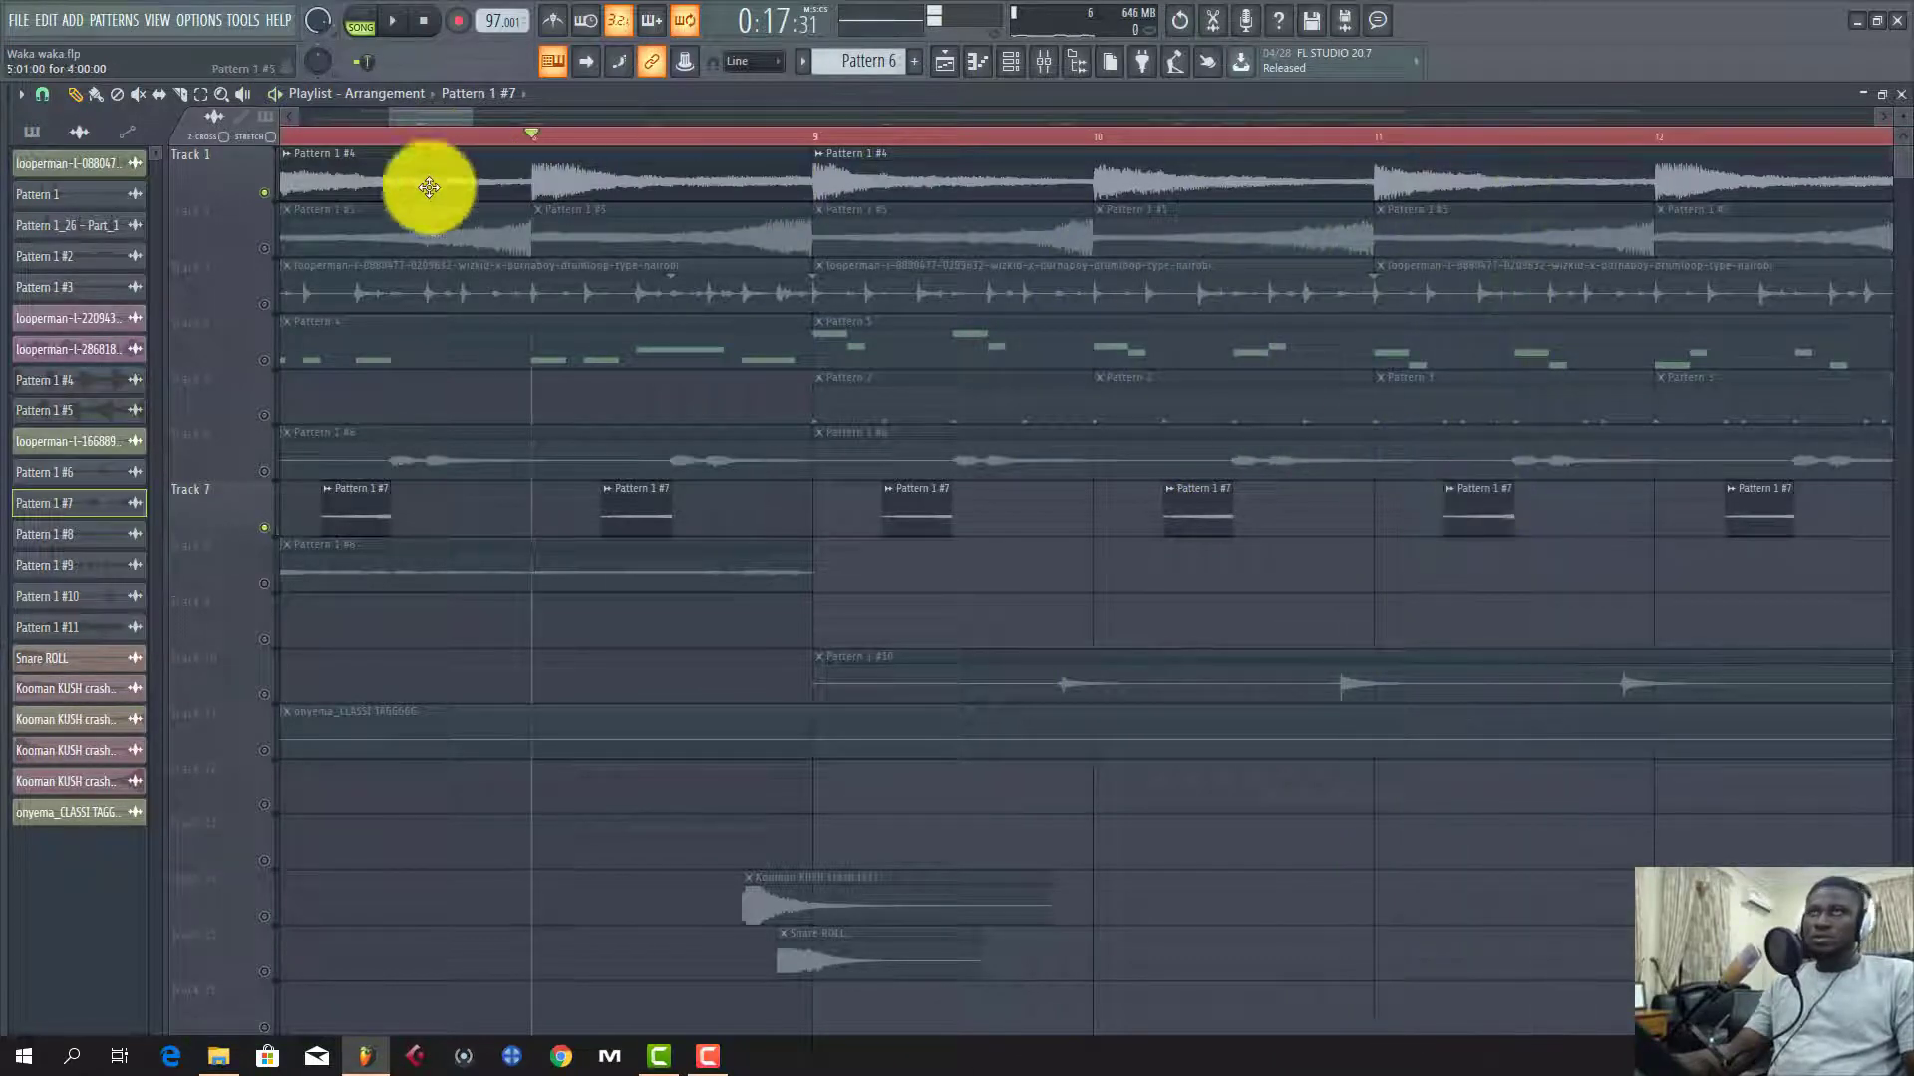
Step: Unmute Tracks 2, 3, 4, 5 and 6 and play them with Tracks 1 and 7 from bar 8
click(264, 248)
click(265, 304)
click(264, 359)
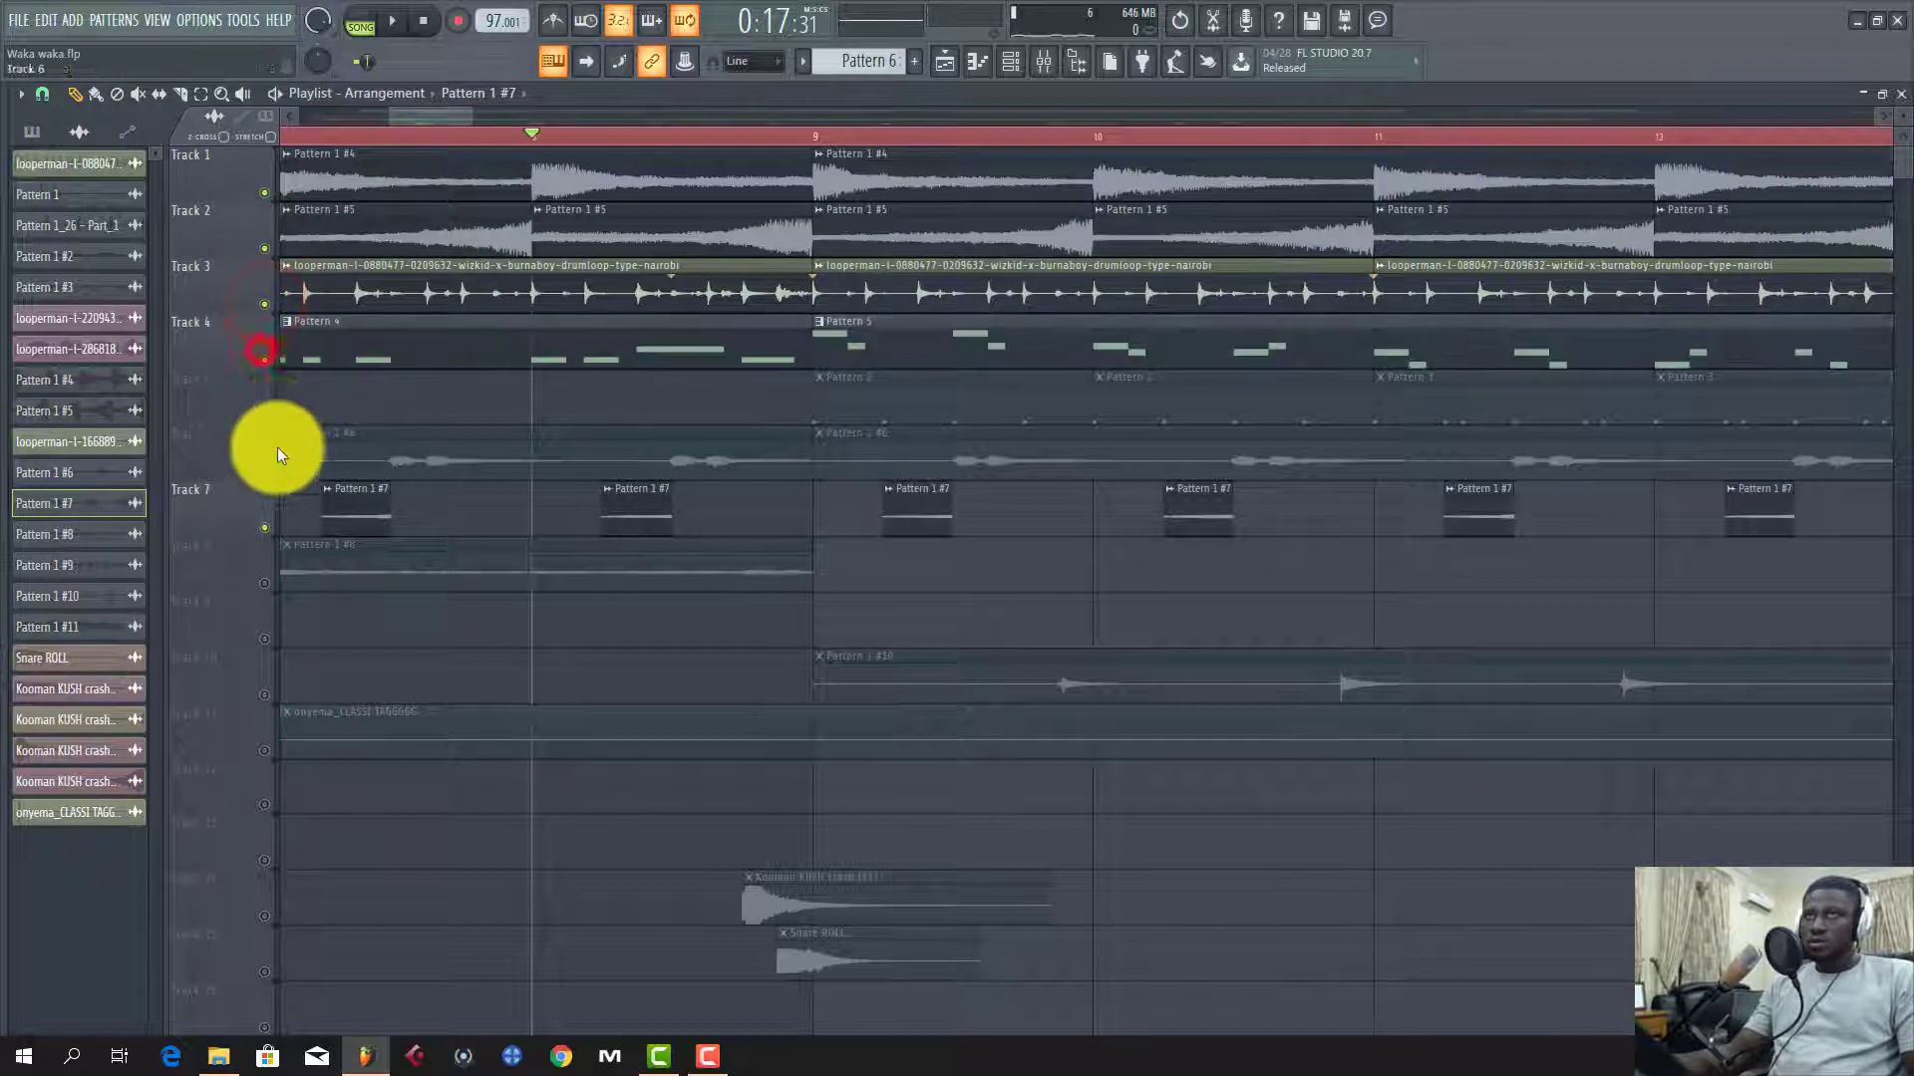
click(264, 471)
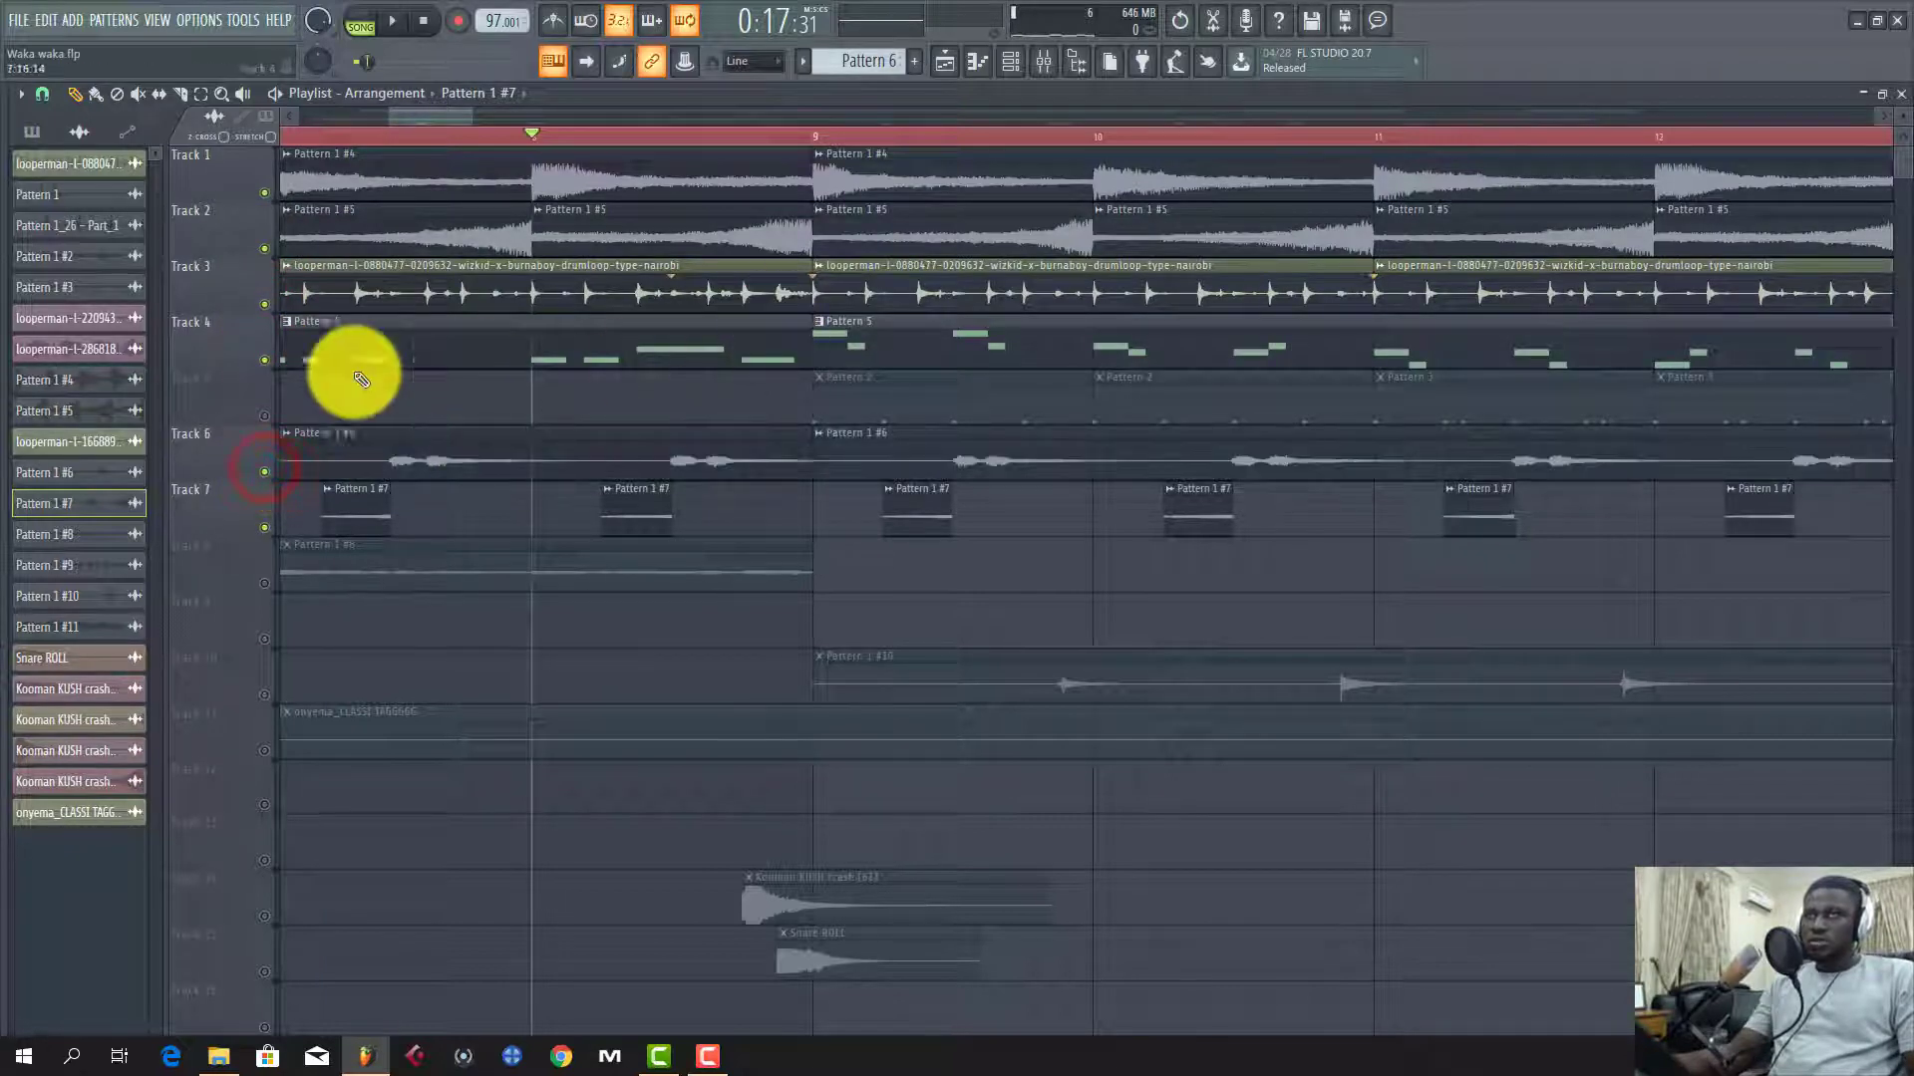
click(276, 419)
scroll(558, 329, down, 2)
key(space)
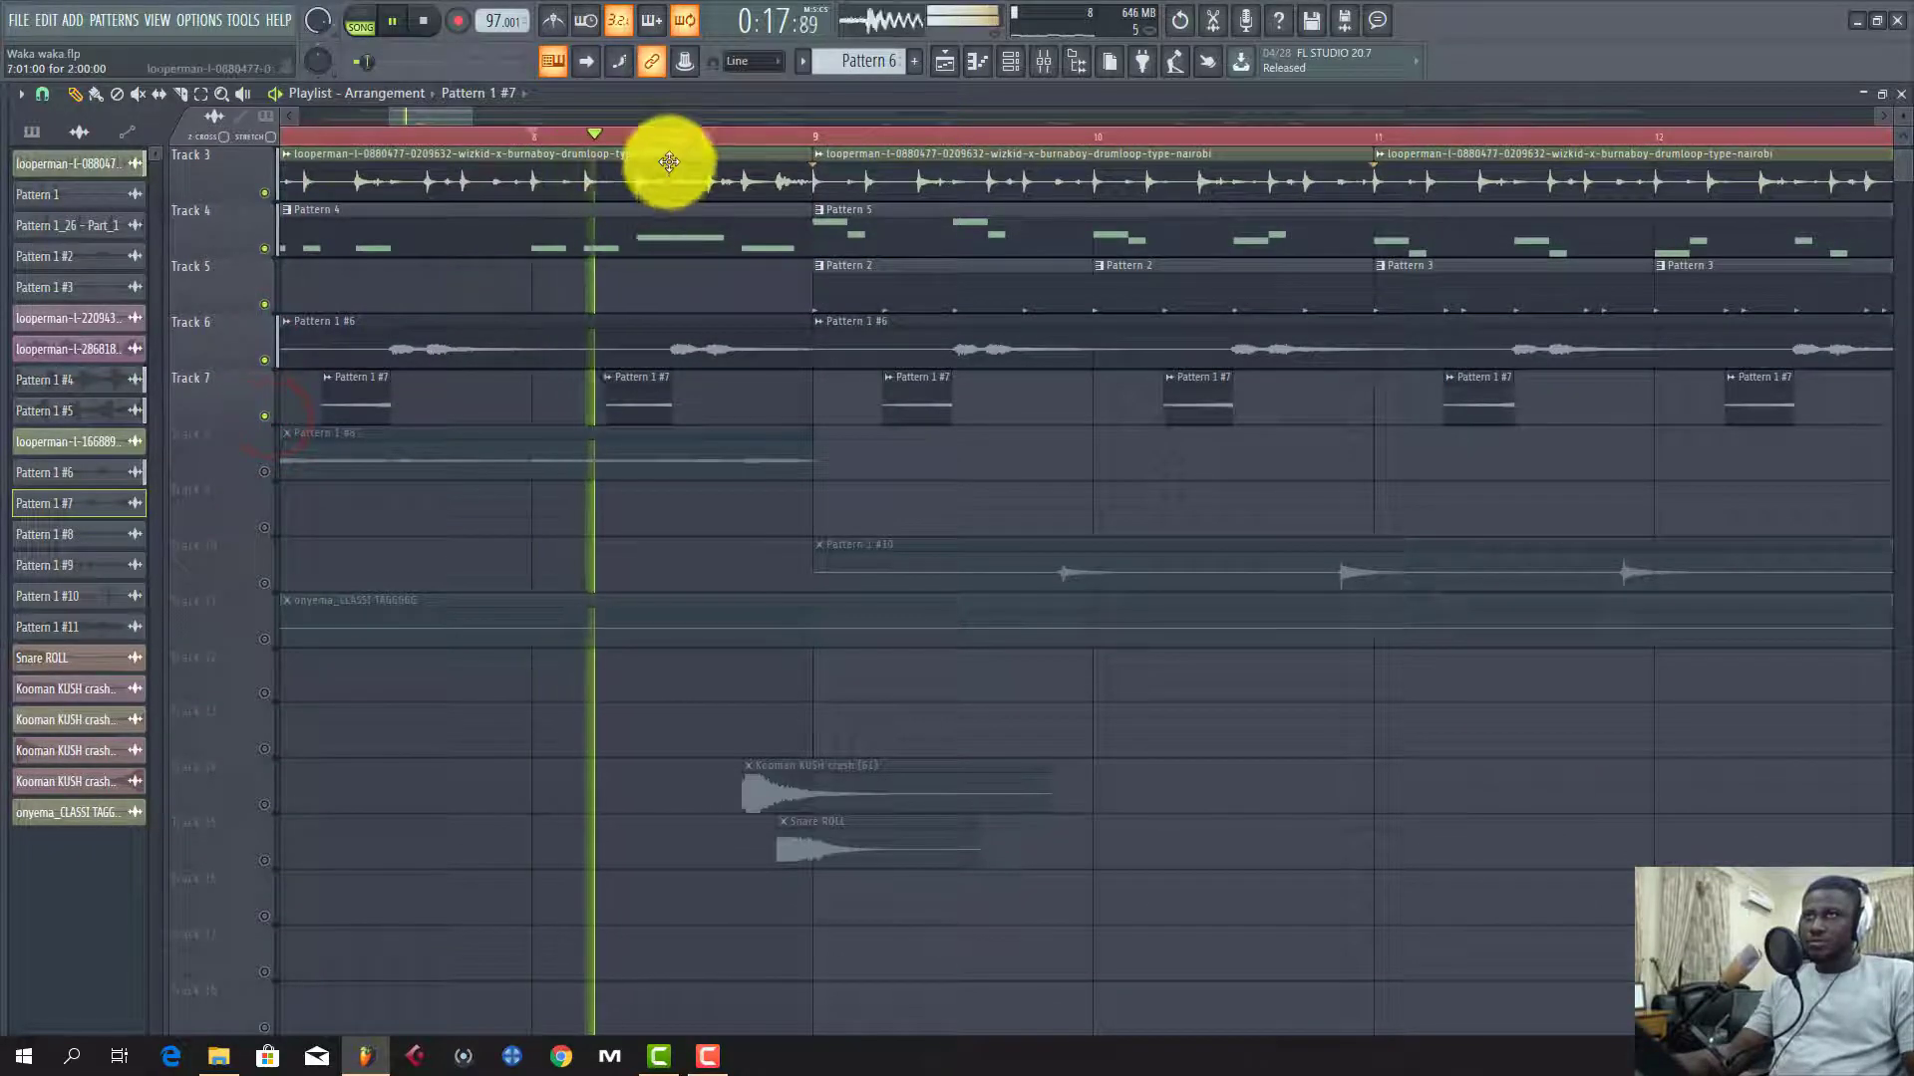
Step: Unmute Track 10 and examine the sample settings of its Pattern 1 #10 clip during playback
scroll(673, 144, down, 5)
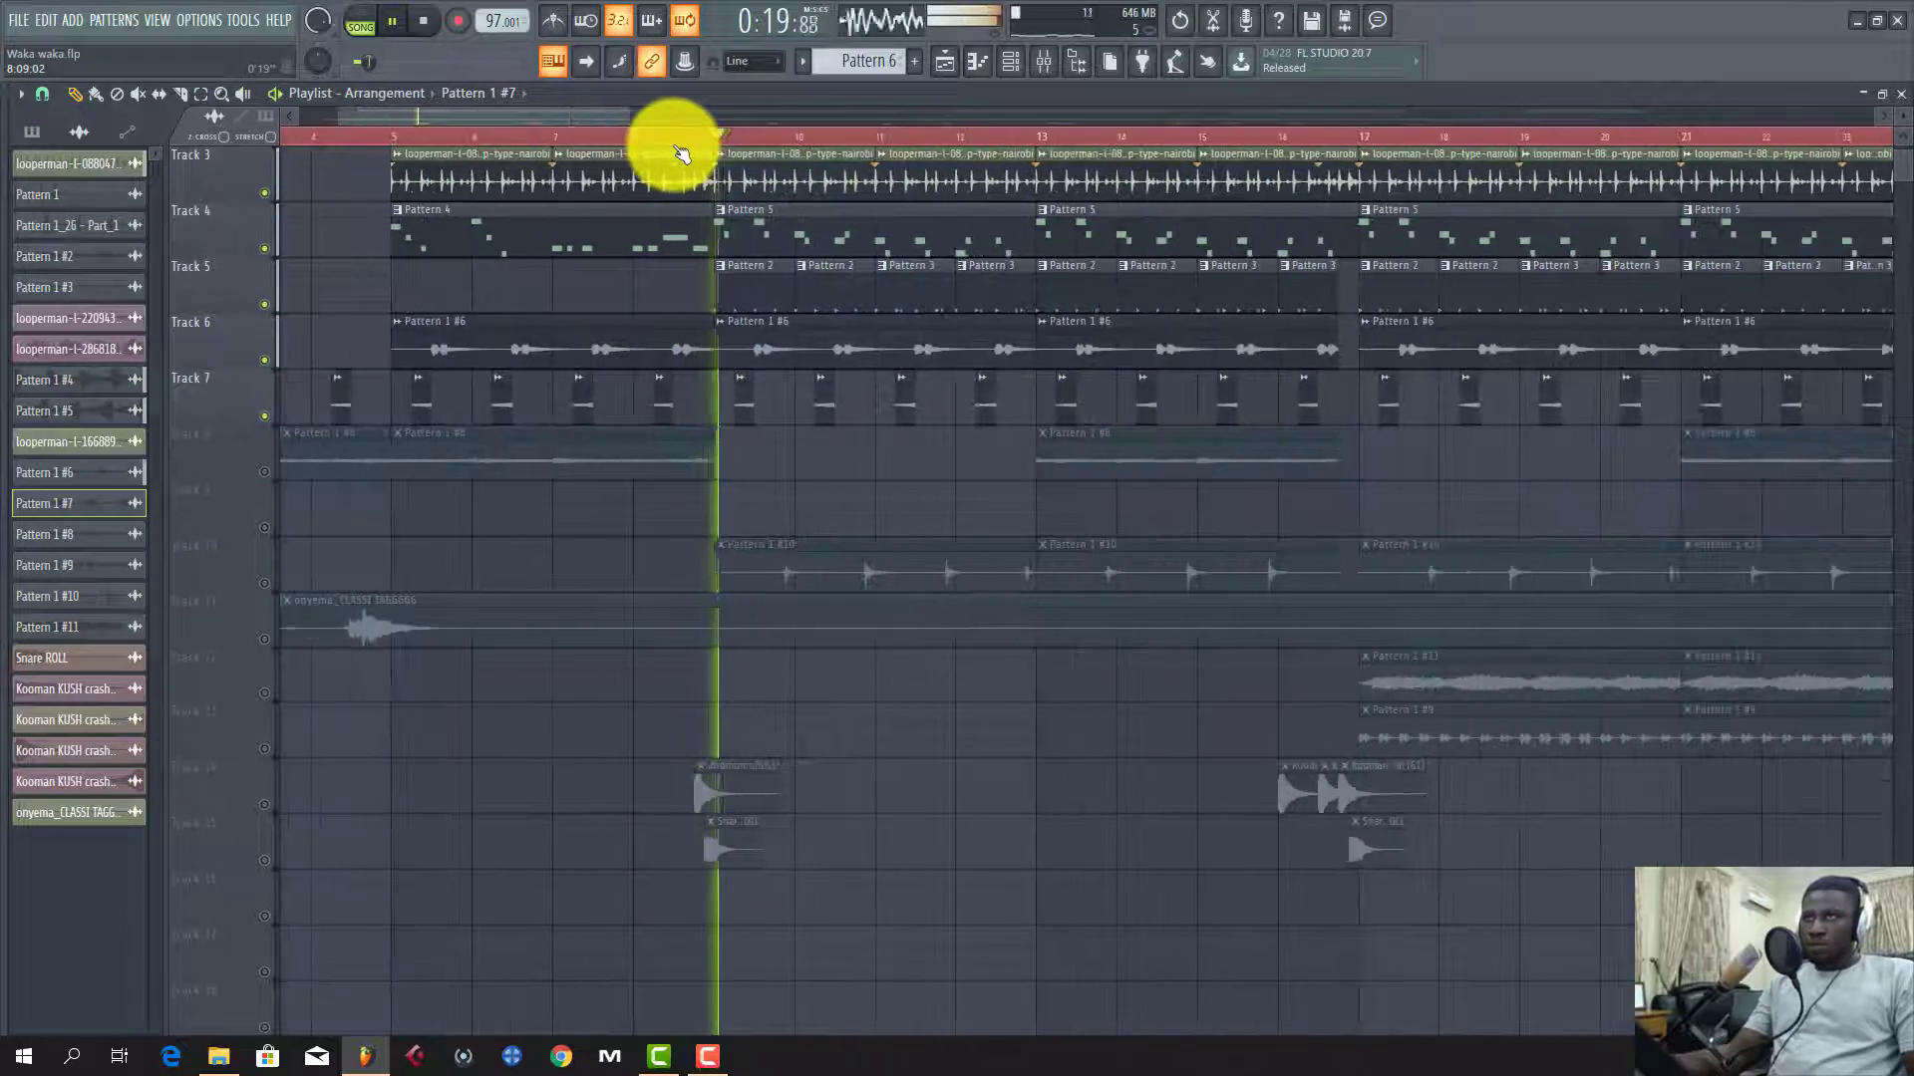
click(264, 583)
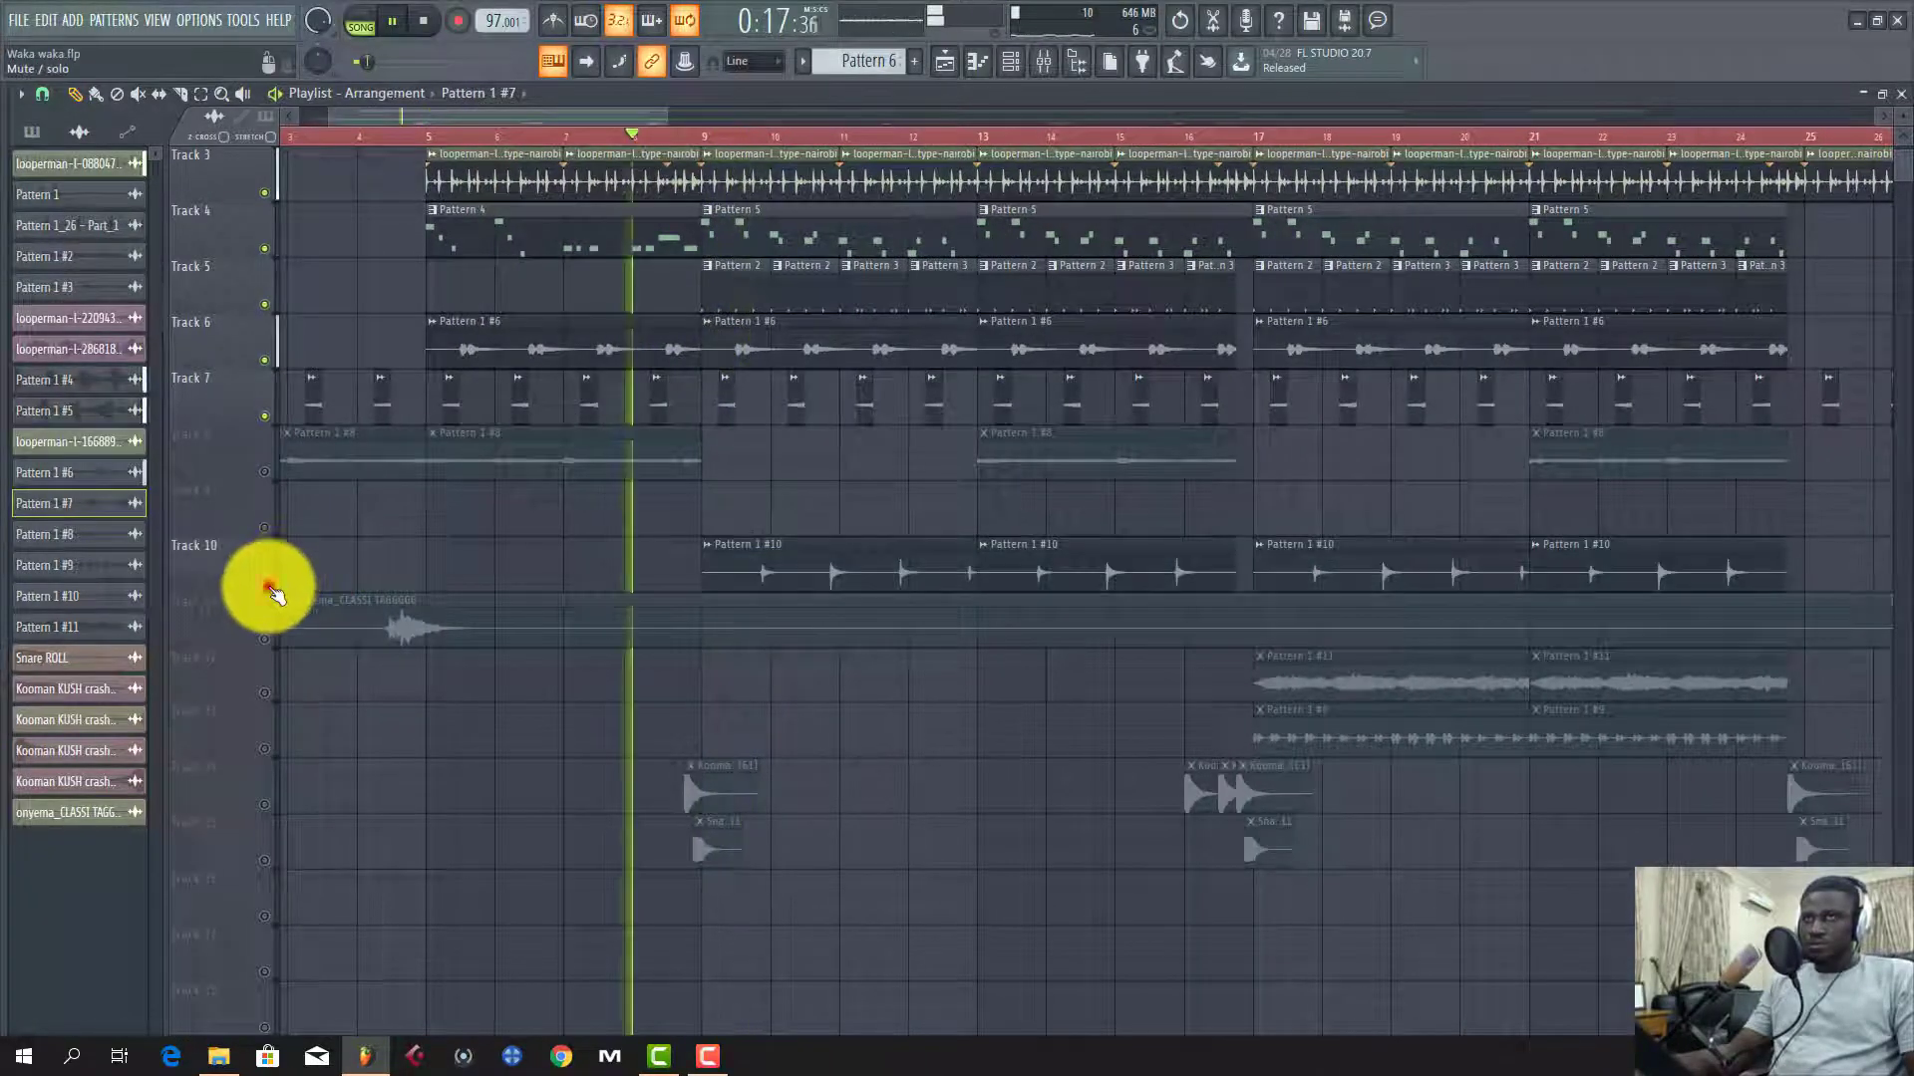
double_click(804, 563)
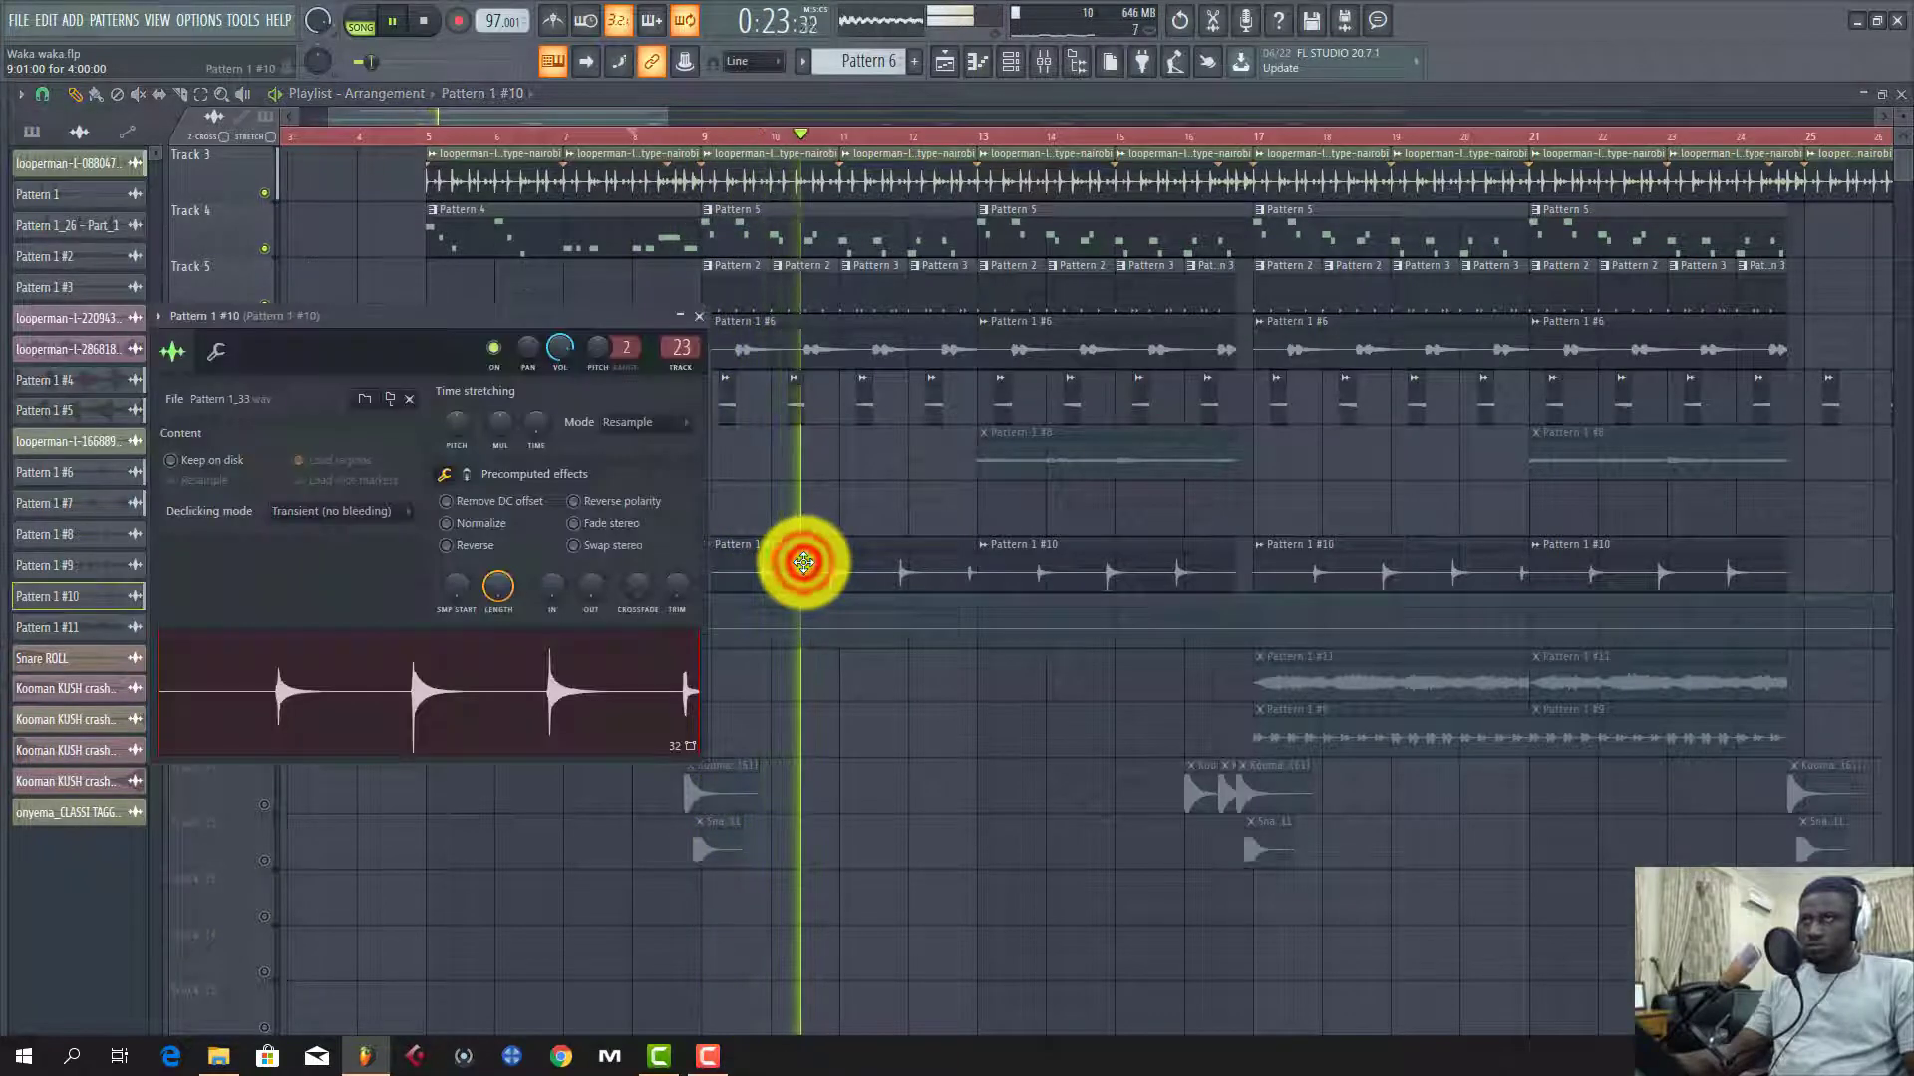
key(space)
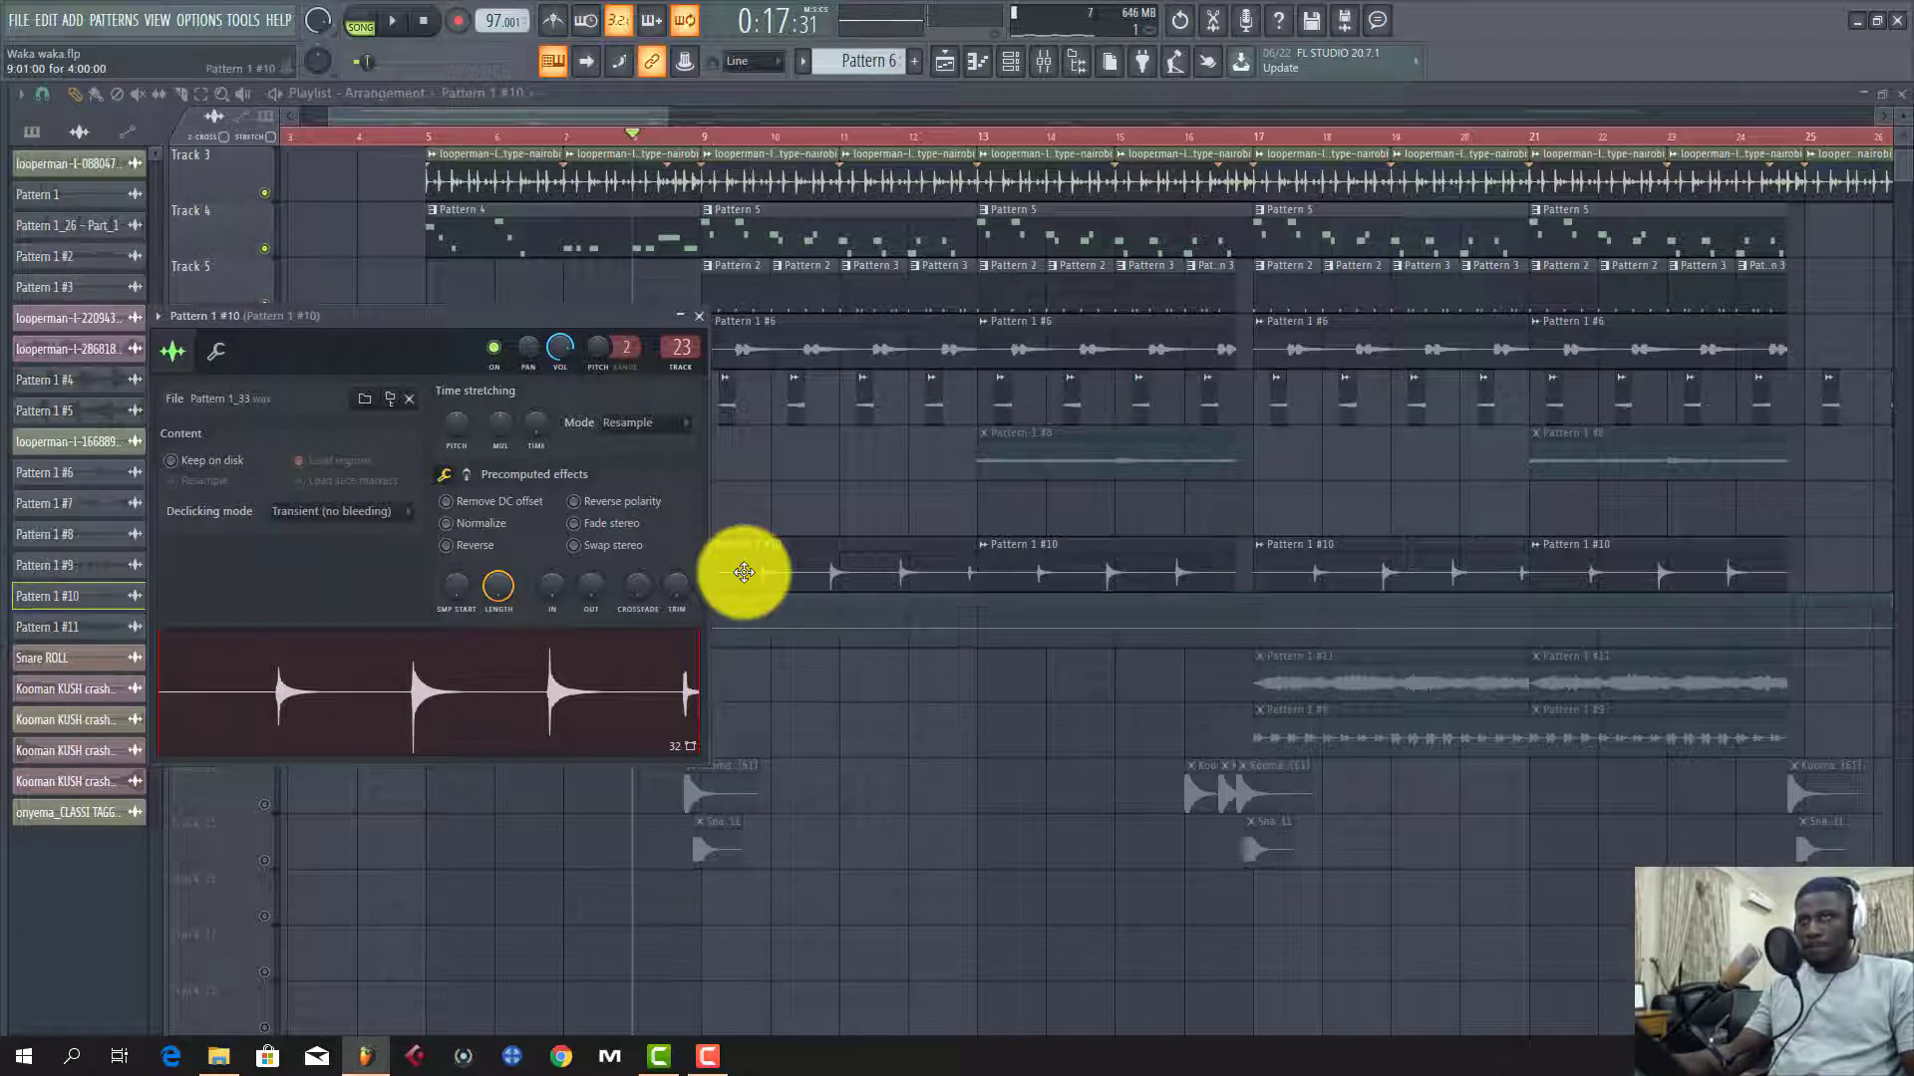
click(586, 117)
scroll(632, 341, up, 2)
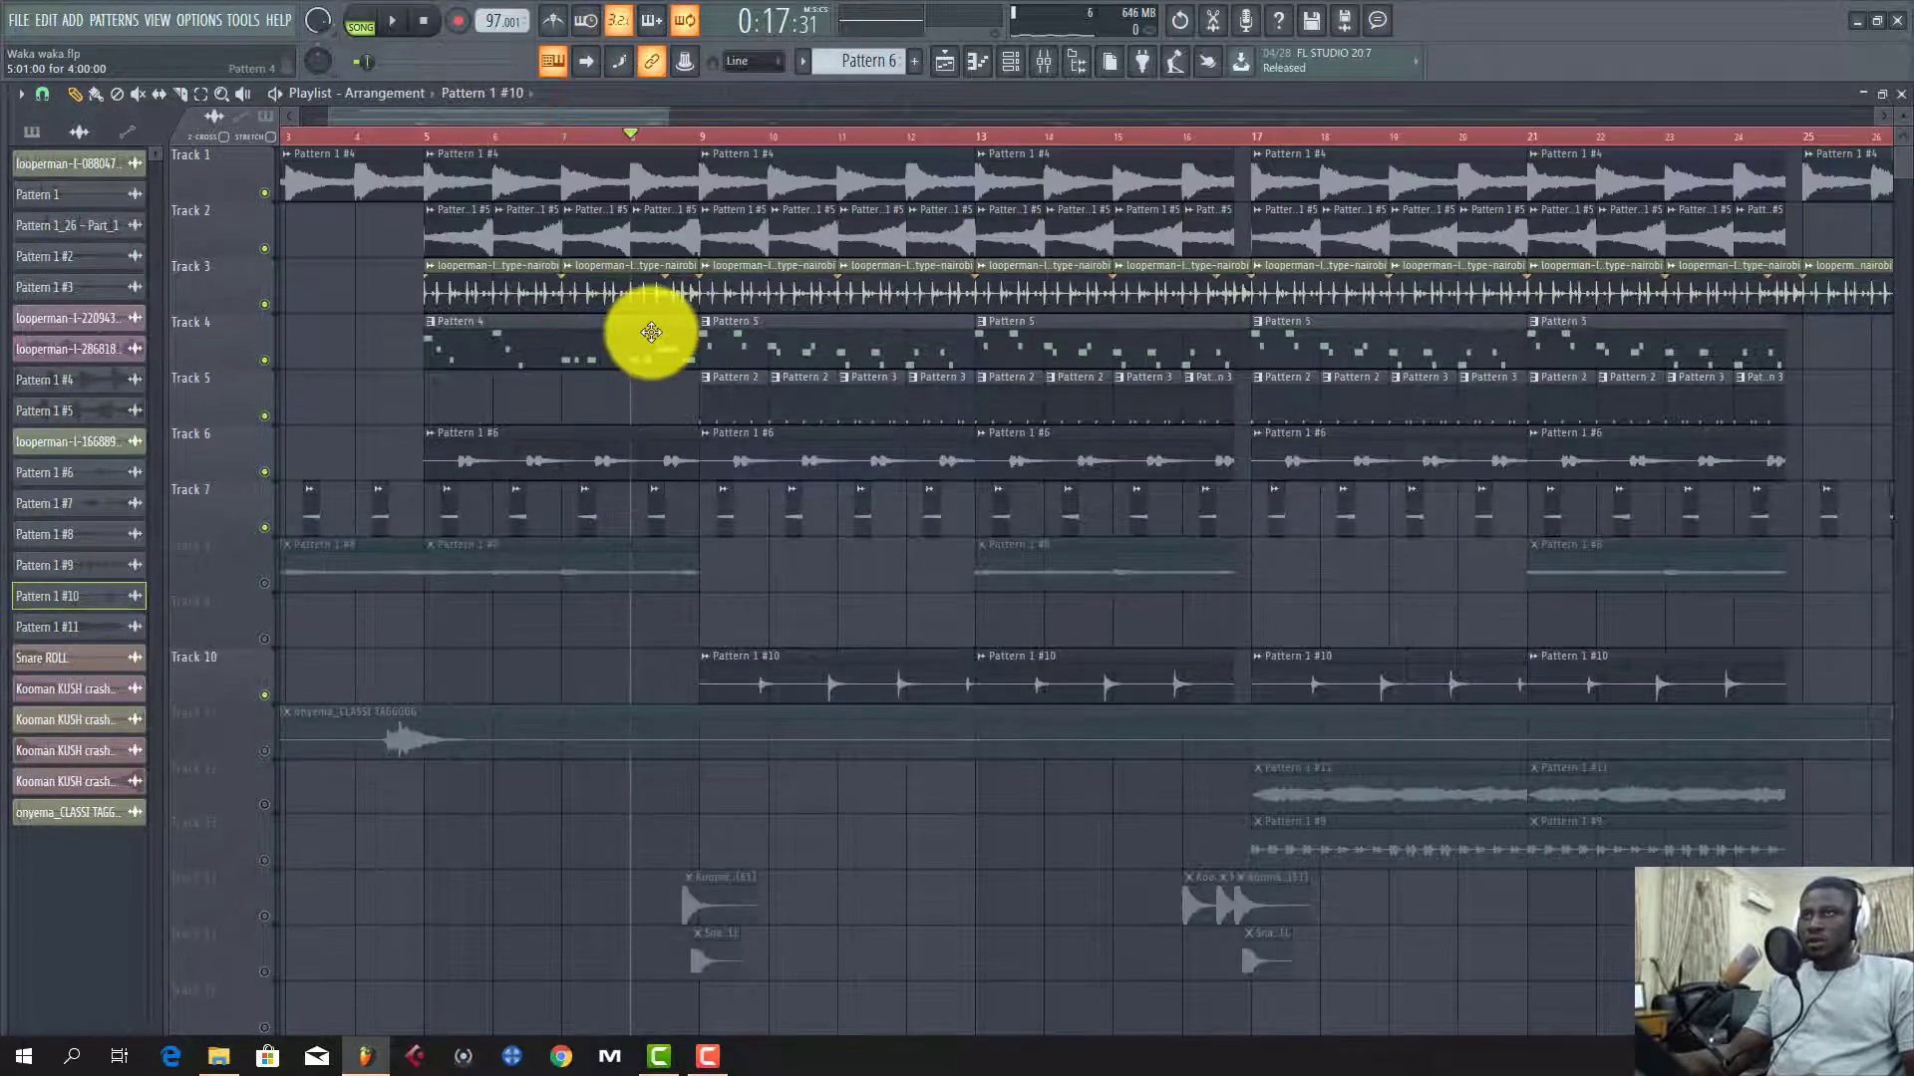
Step: Unmute Tracks 8 and 12 and set the playback position to the start of bar 17
scroll(860, 137, down, 3)
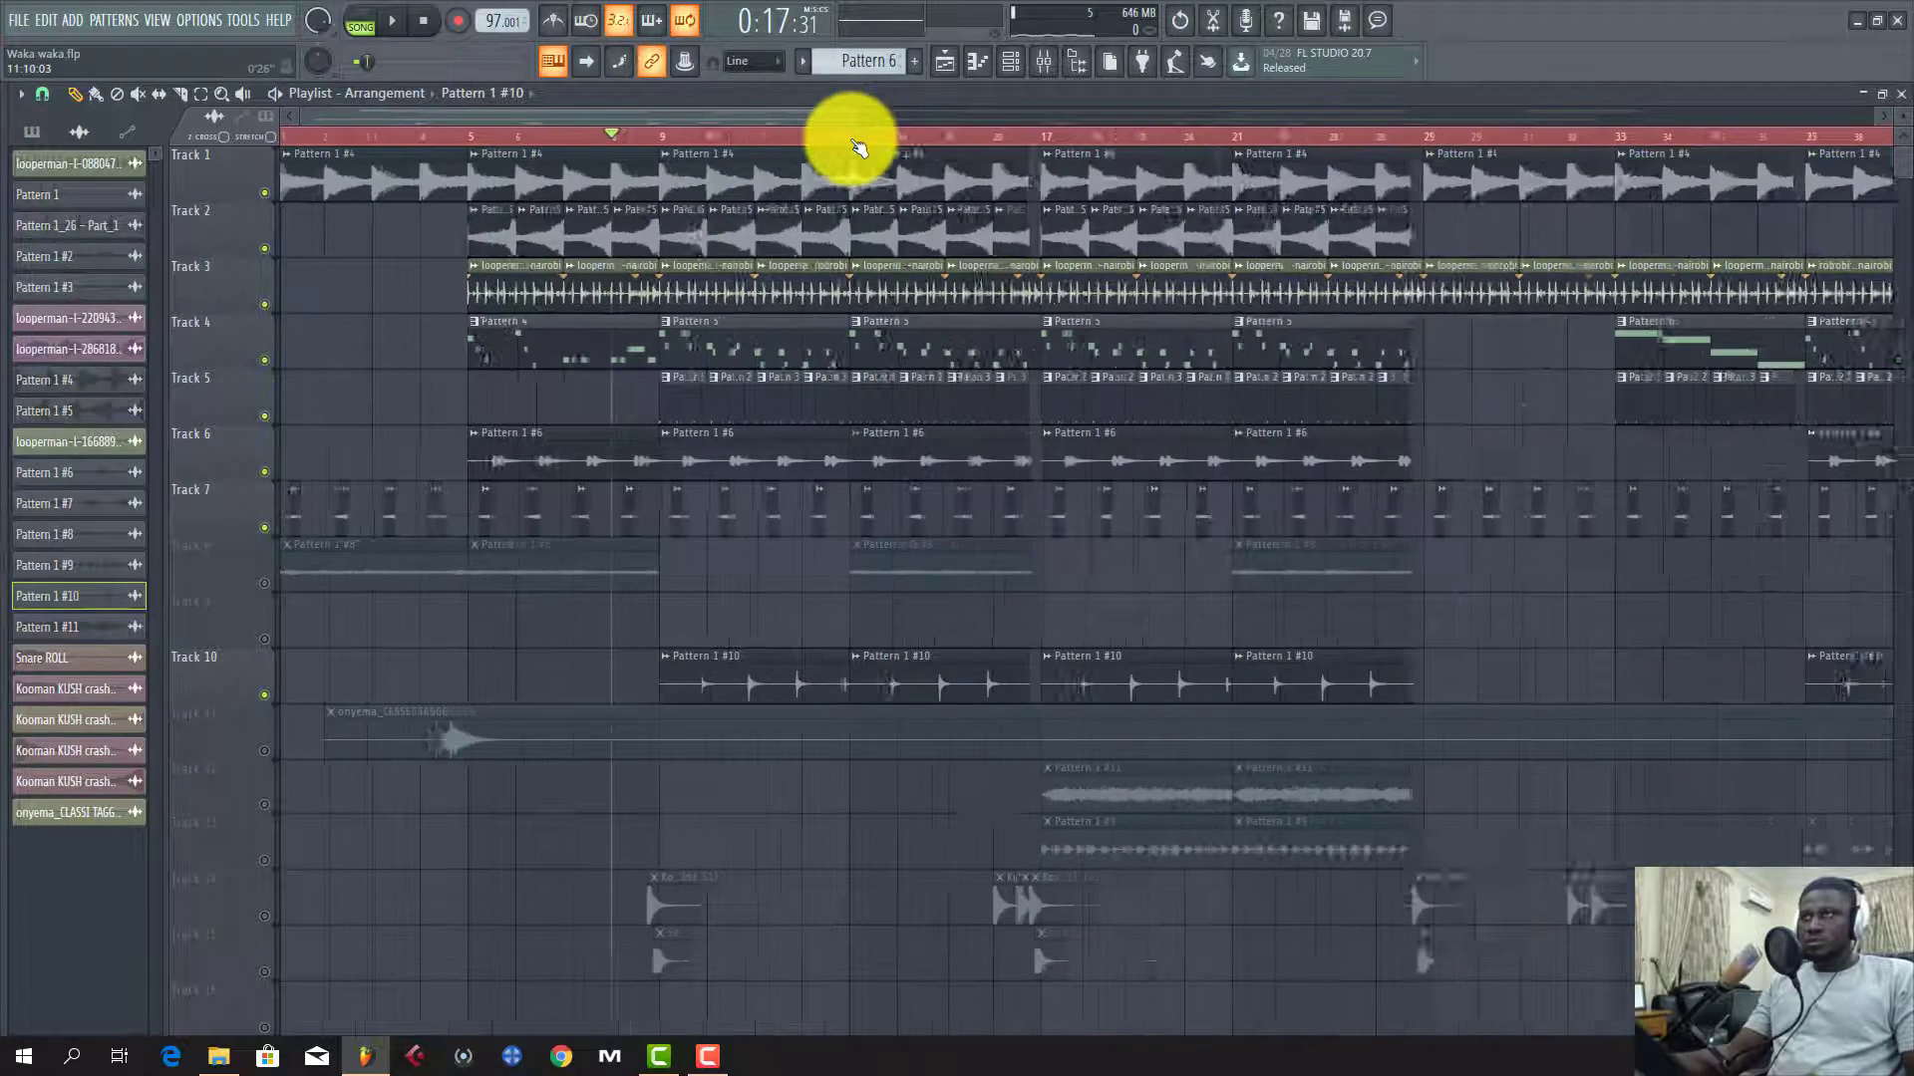
click(264, 583)
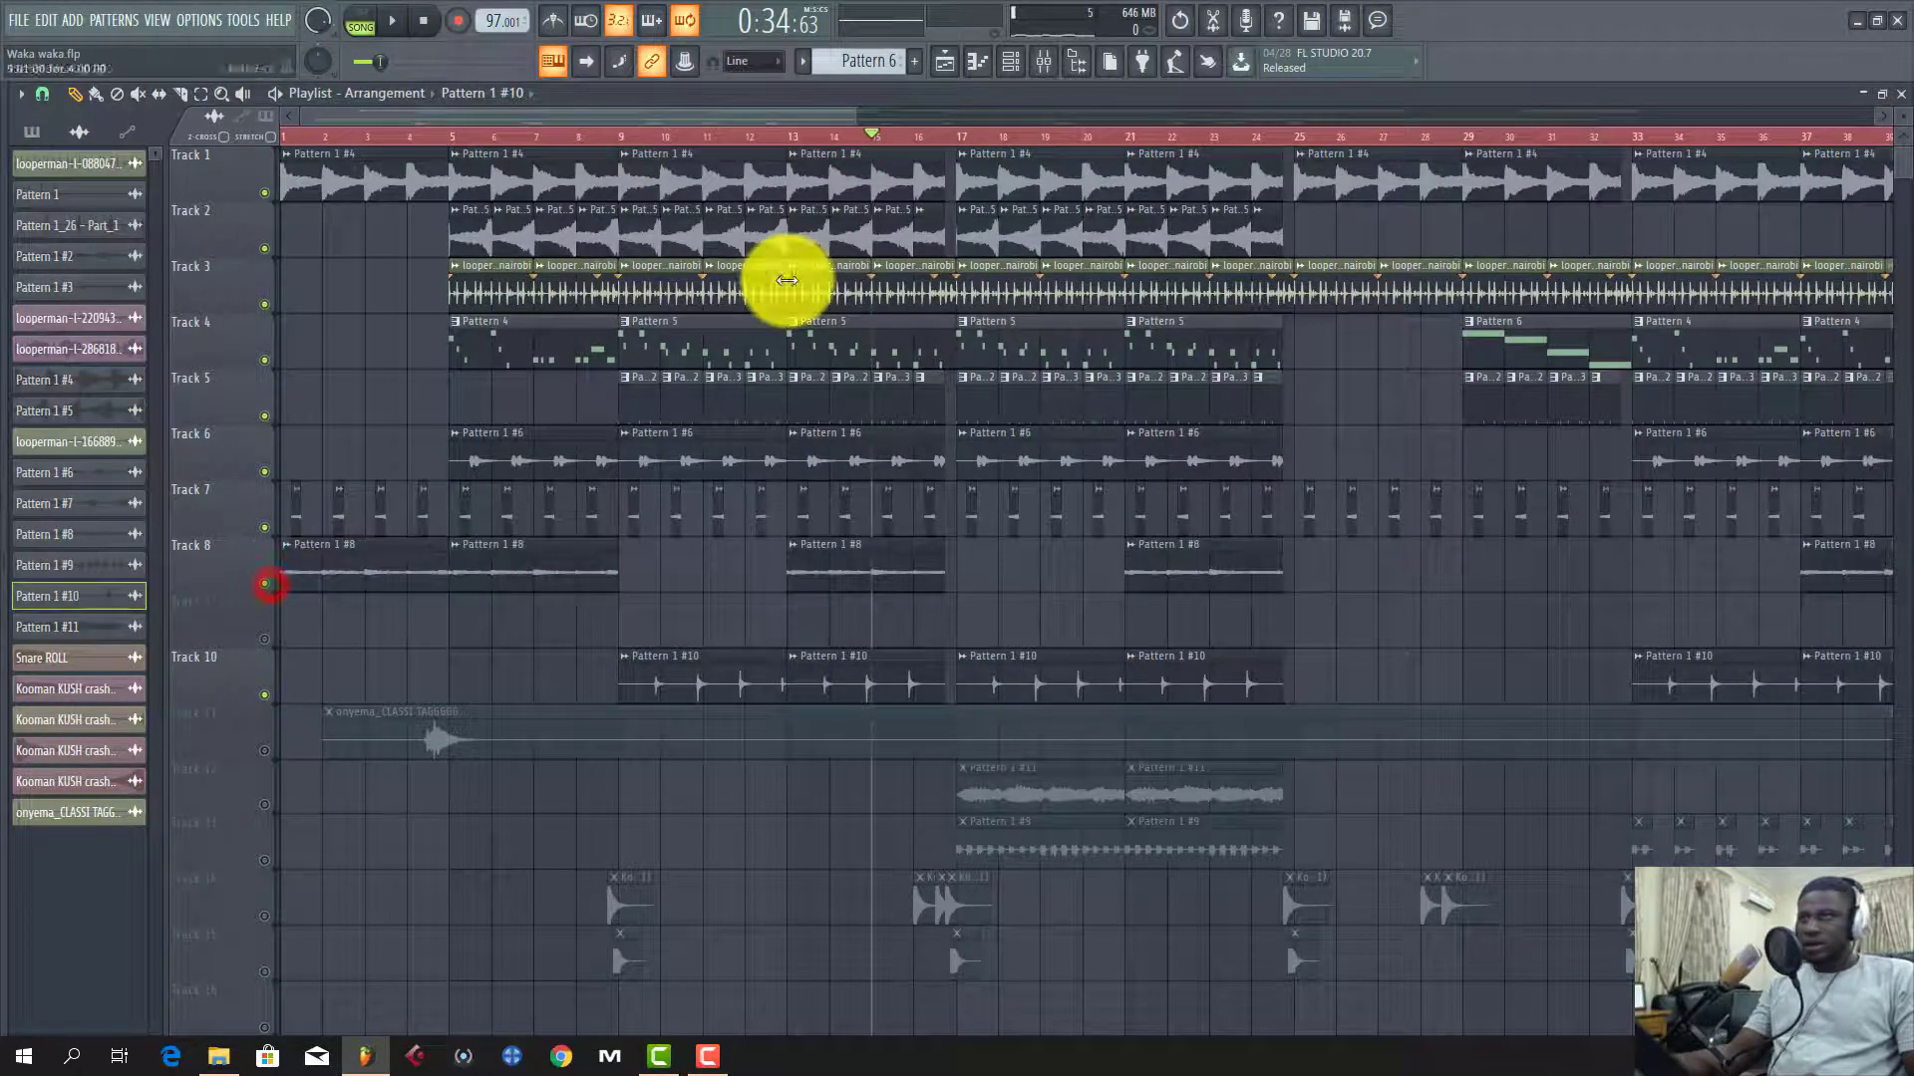
click(266, 806)
scroll(957, 140, up, 5)
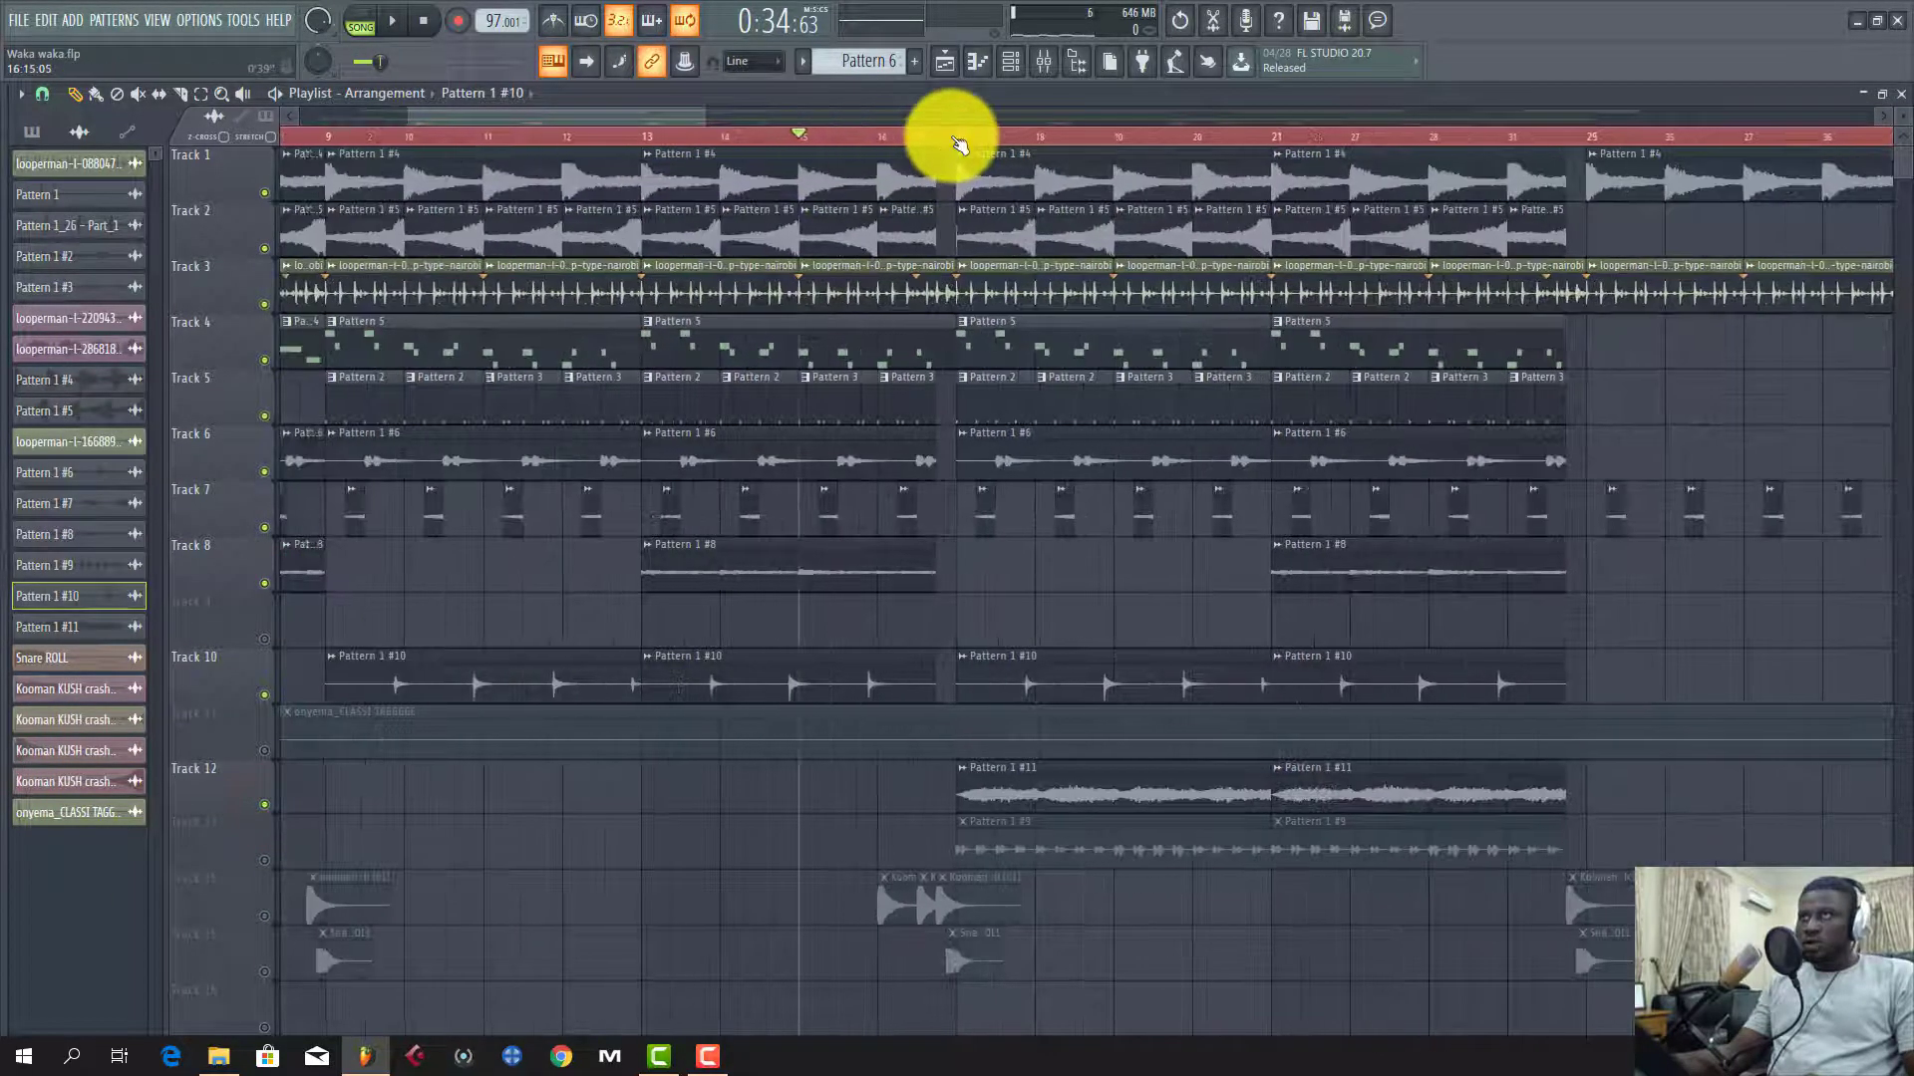
click(945, 145)
scroll(945, 144, up, 1)
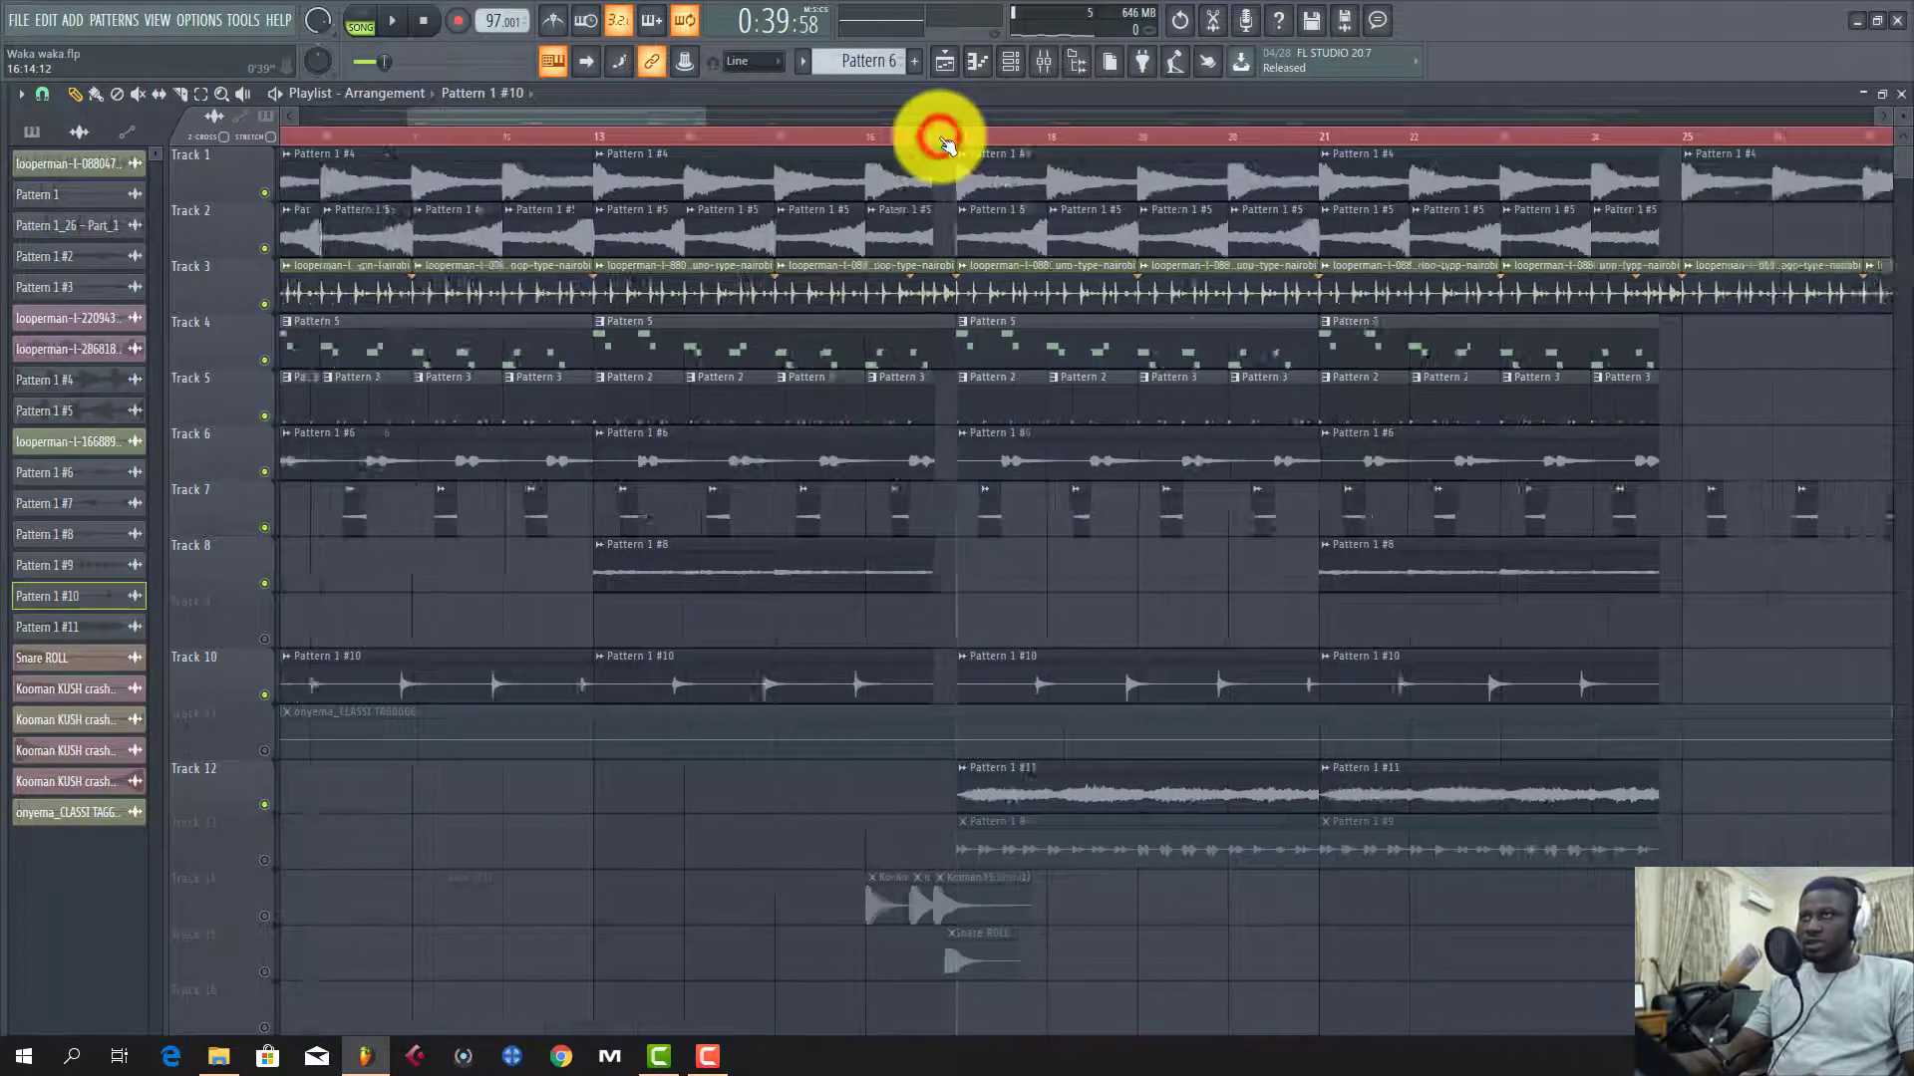
Step: Open the Pattern 1 #11 sample settings and compare its sound with the time-stretching pitch reset and restored
double_click(1089, 783)
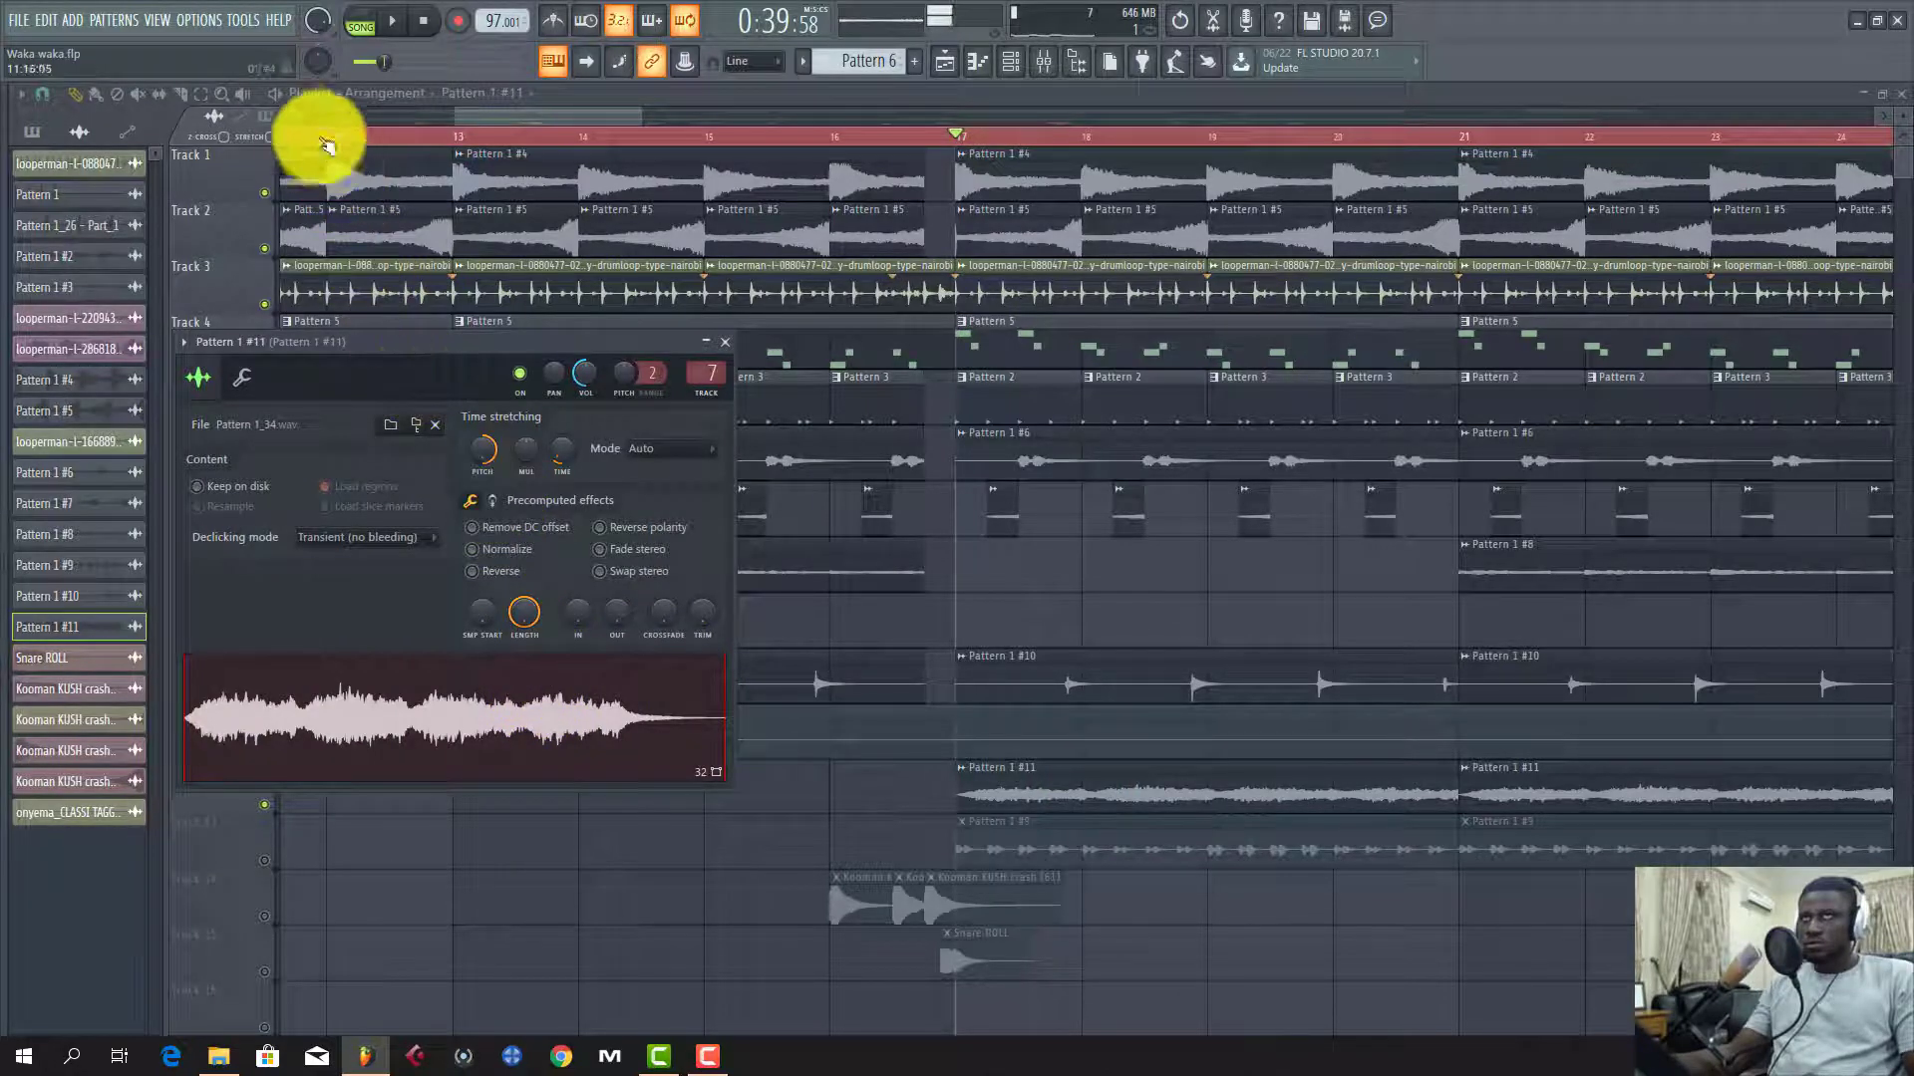
click(360, 27)
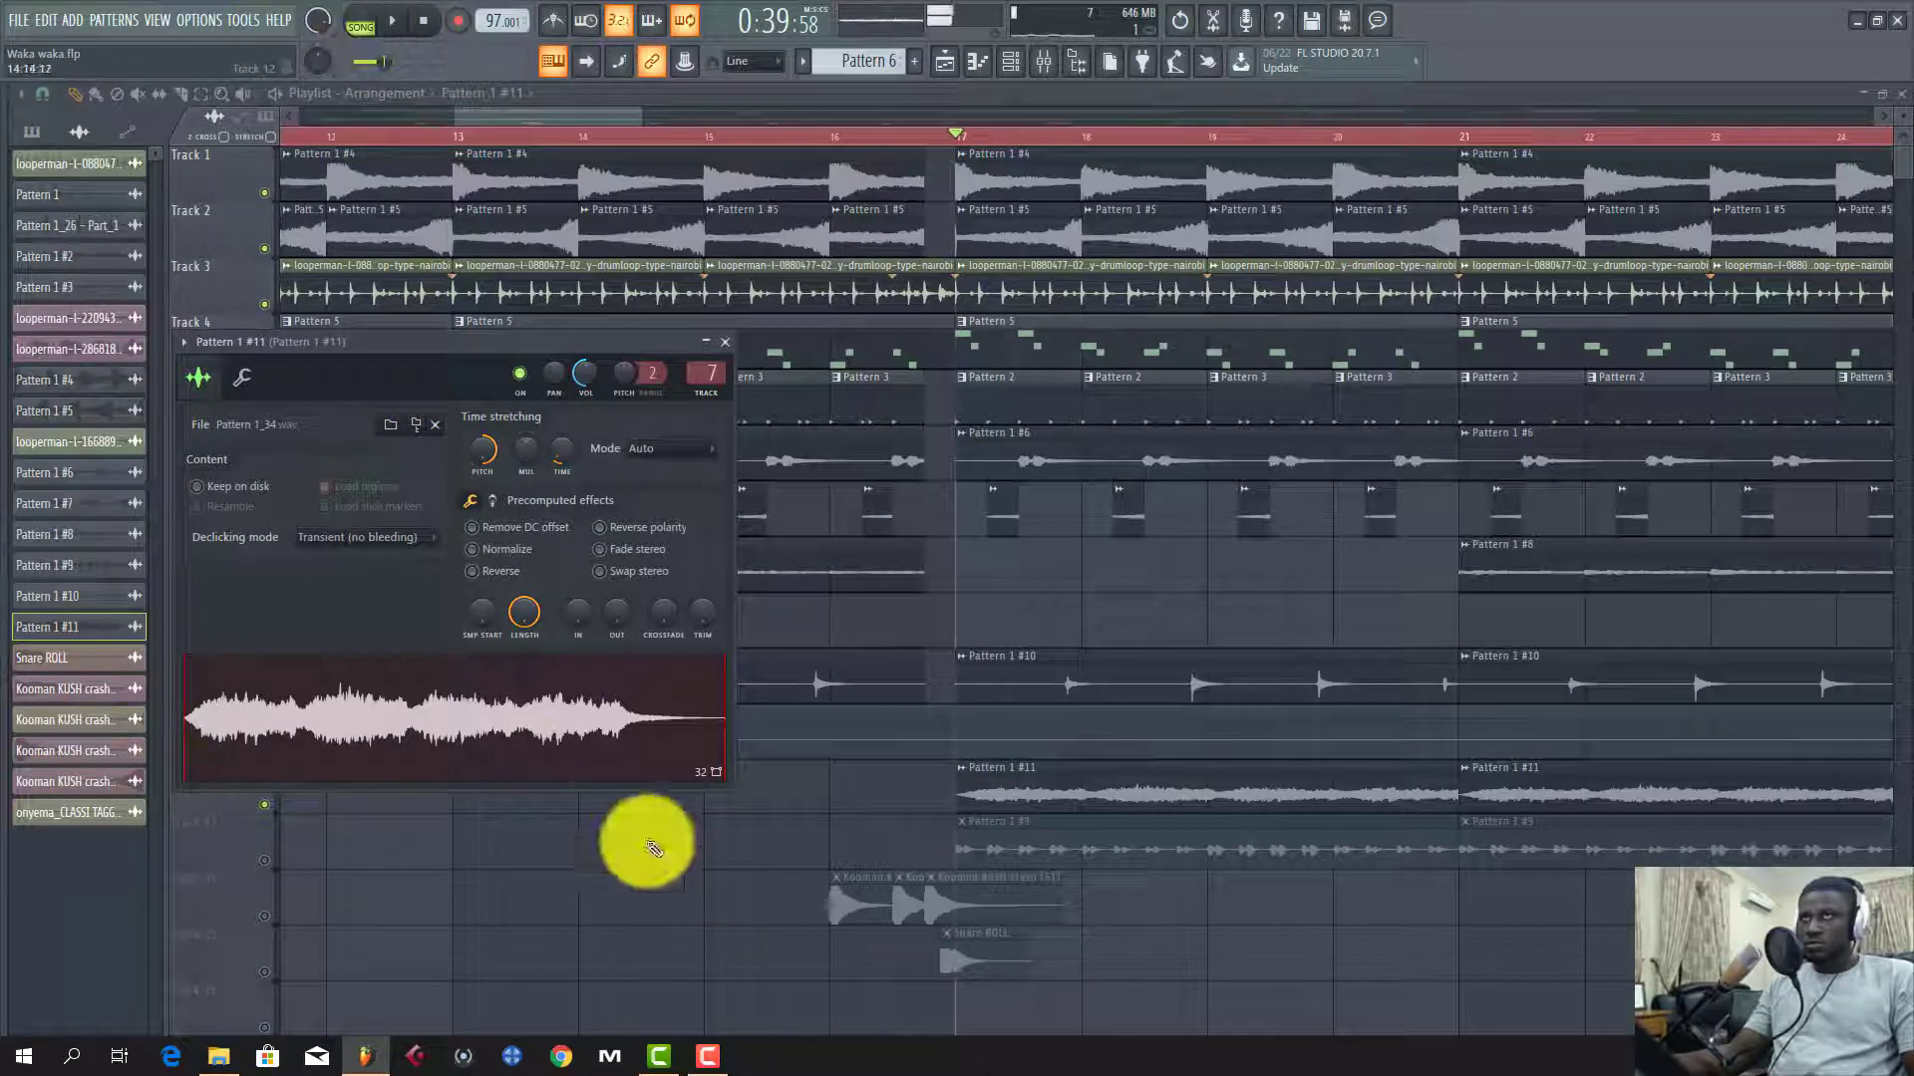
right_click(488, 461)
click(512, 469)
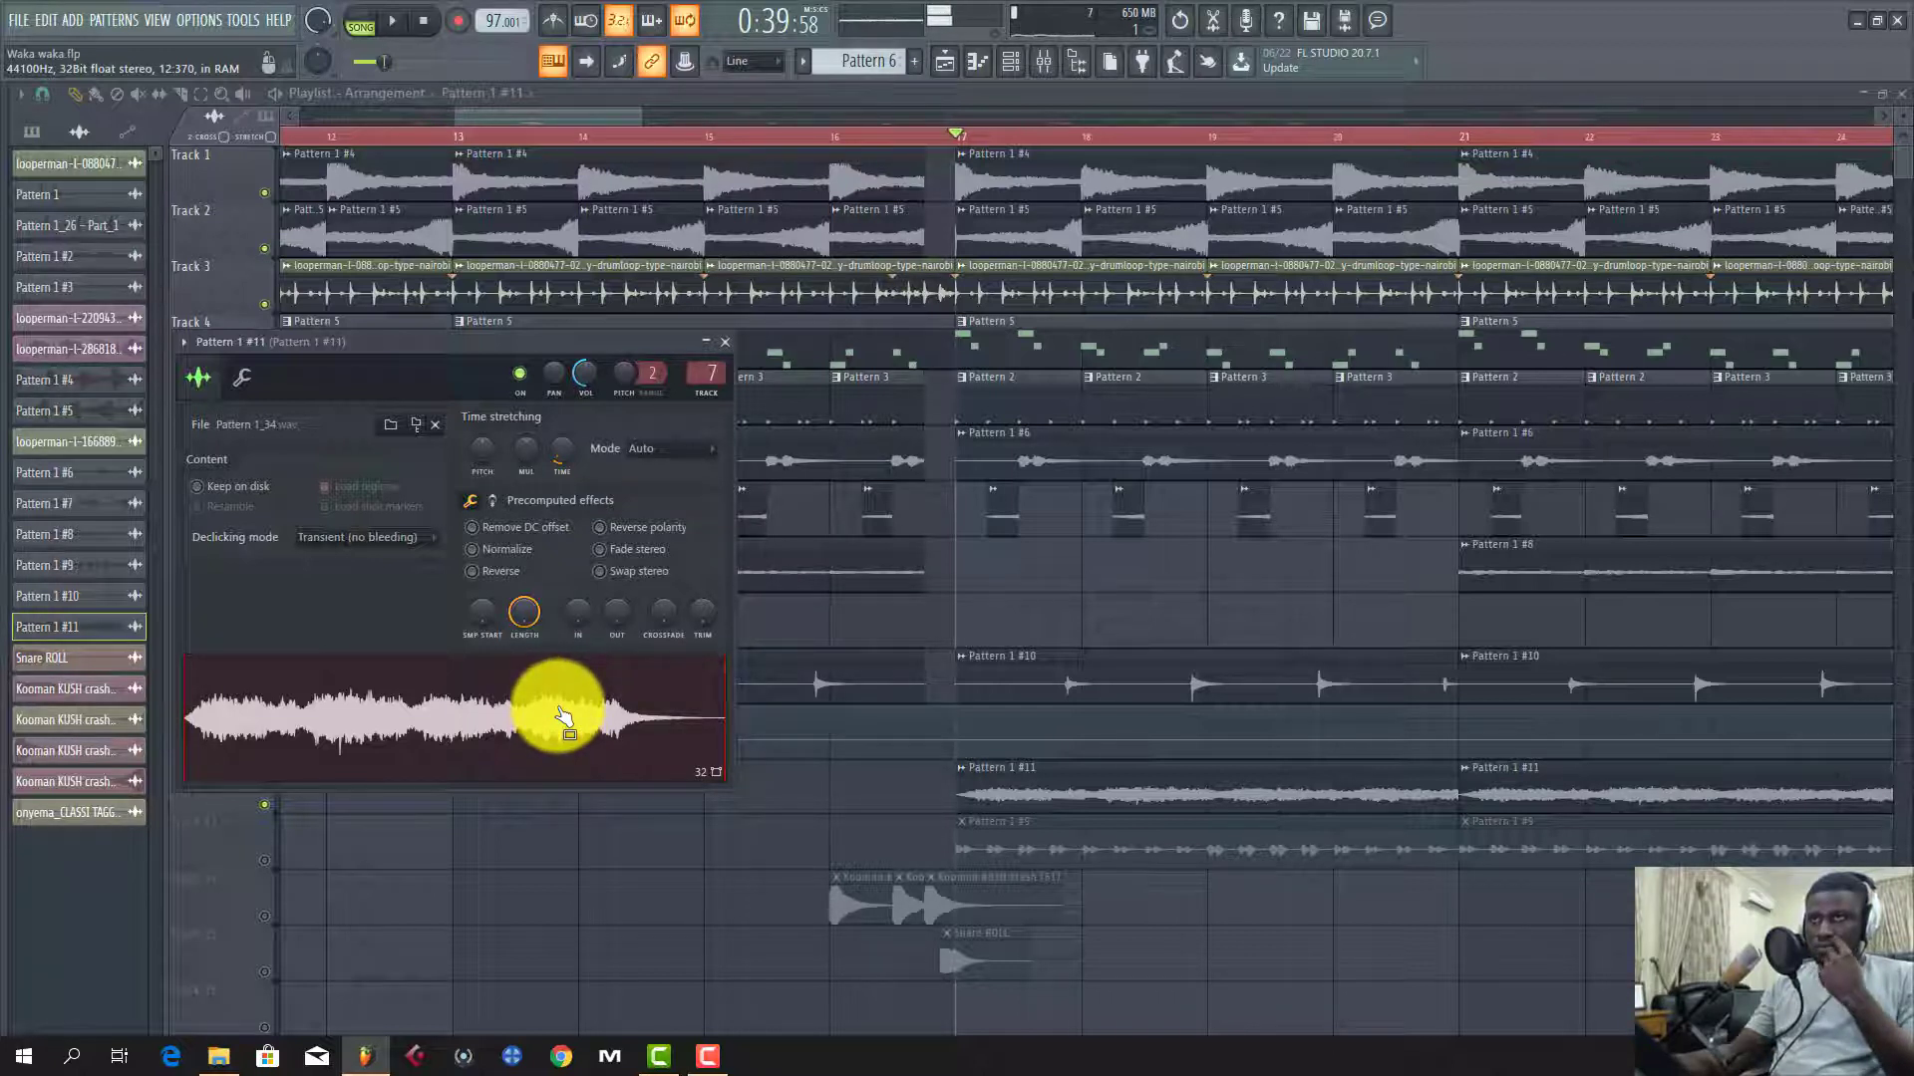
click(488, 451)
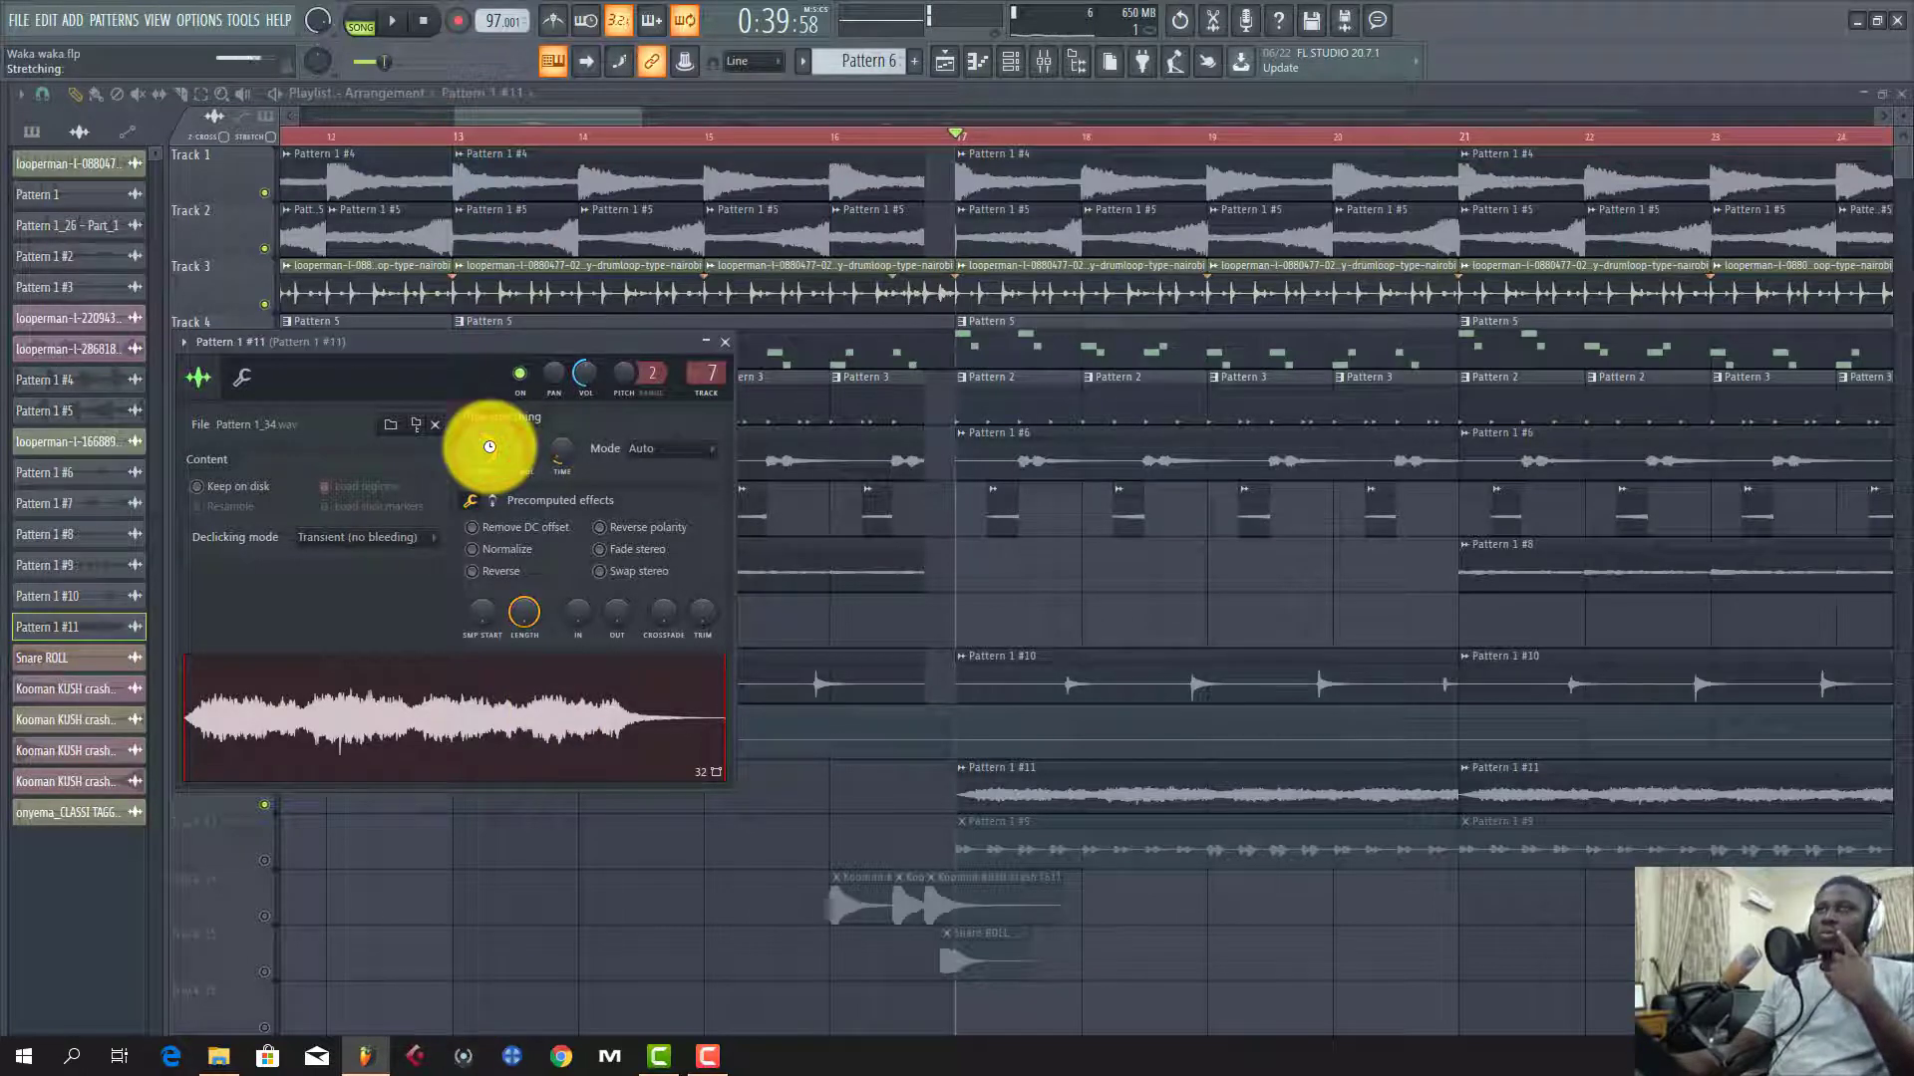
Step: Examine the Gross Beat effect on the Pattern 1 #11 mixer track and return to the full playlist
click(1044, 66)
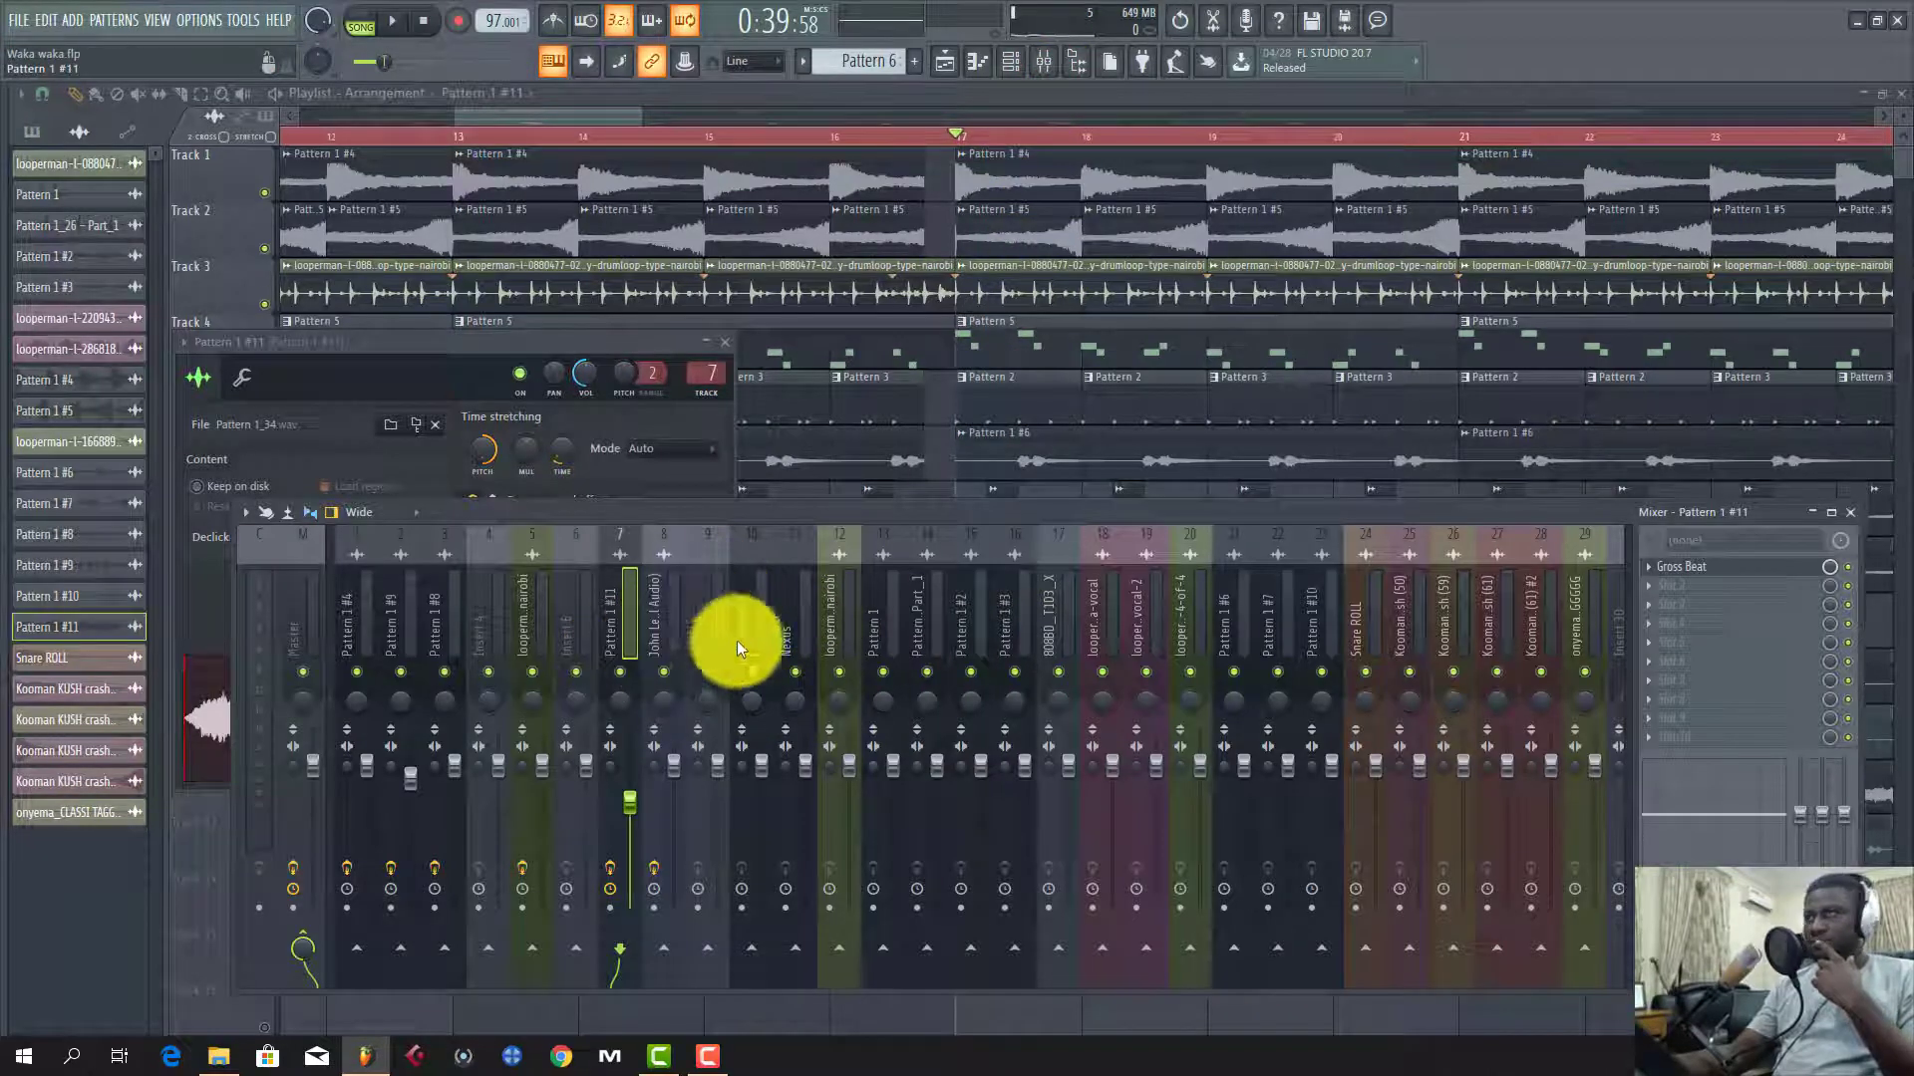
click(1714, 568)
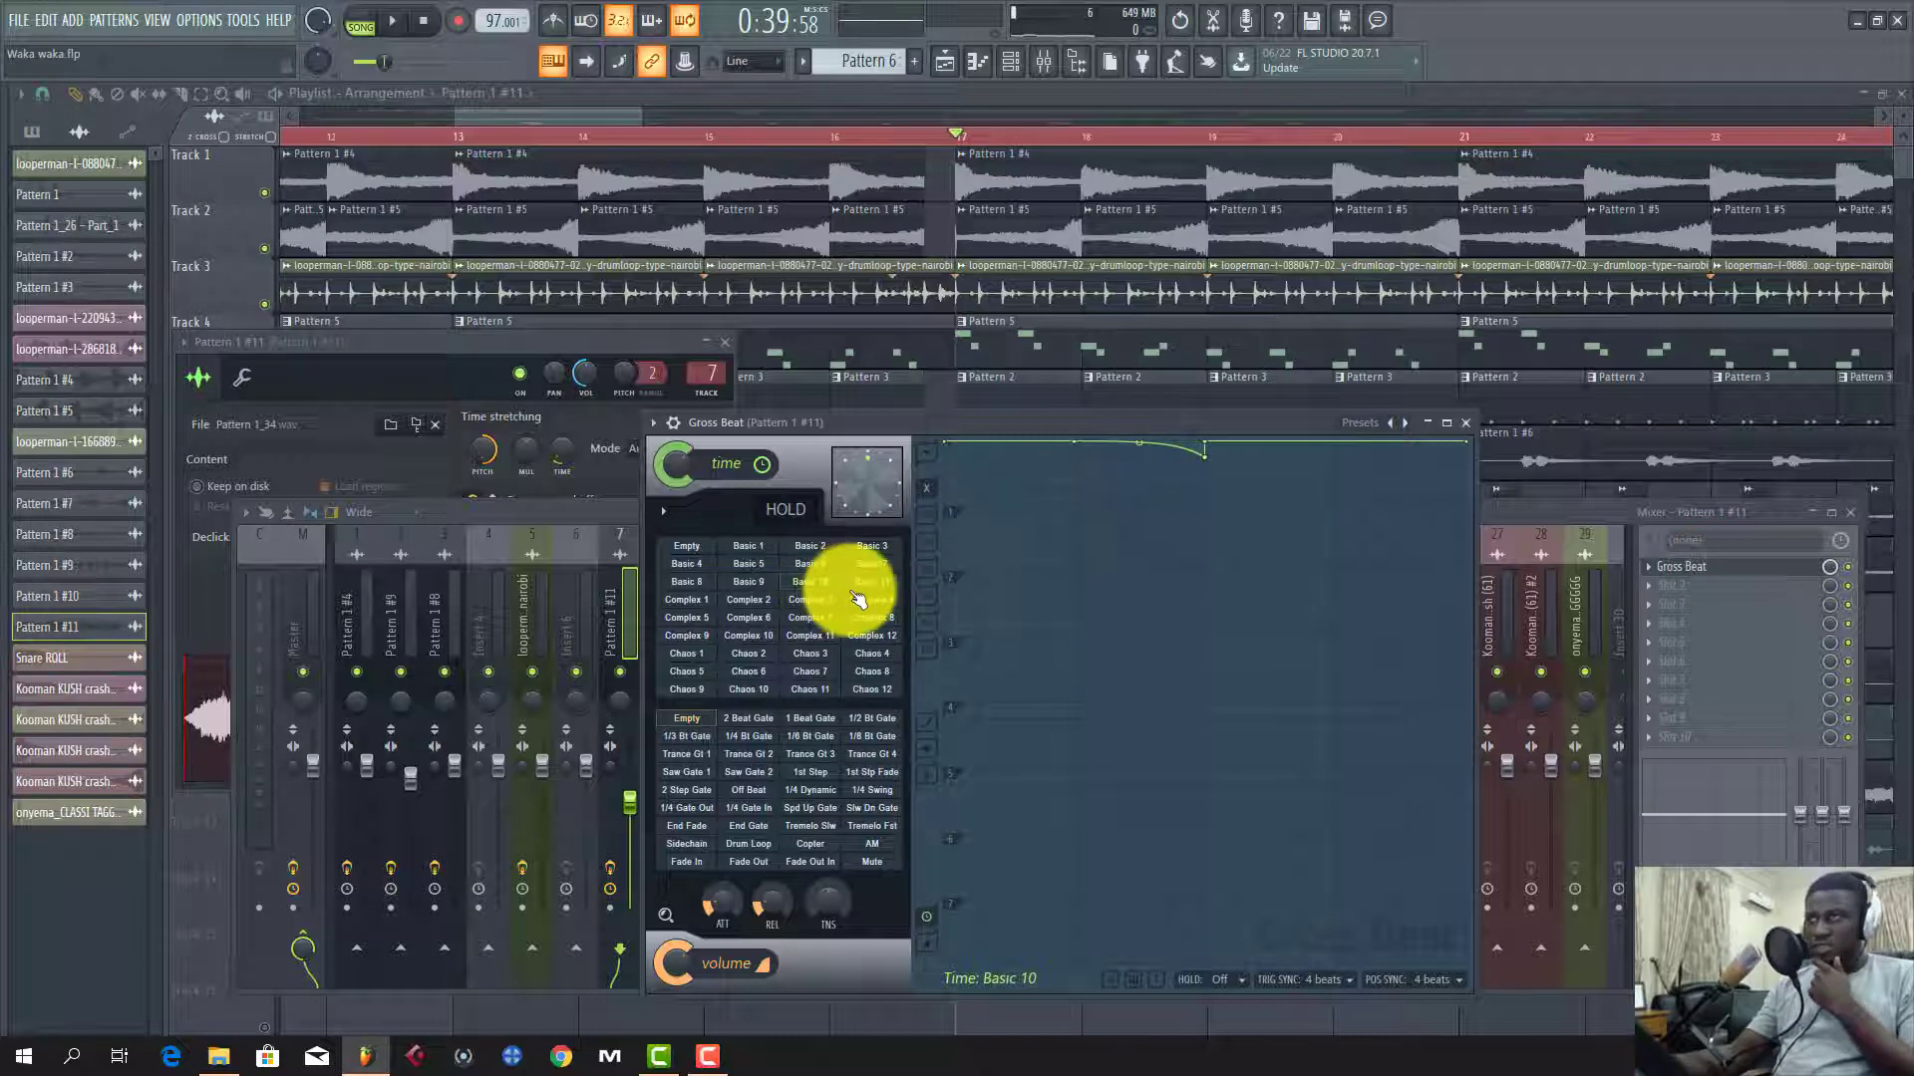
click(612, 116)
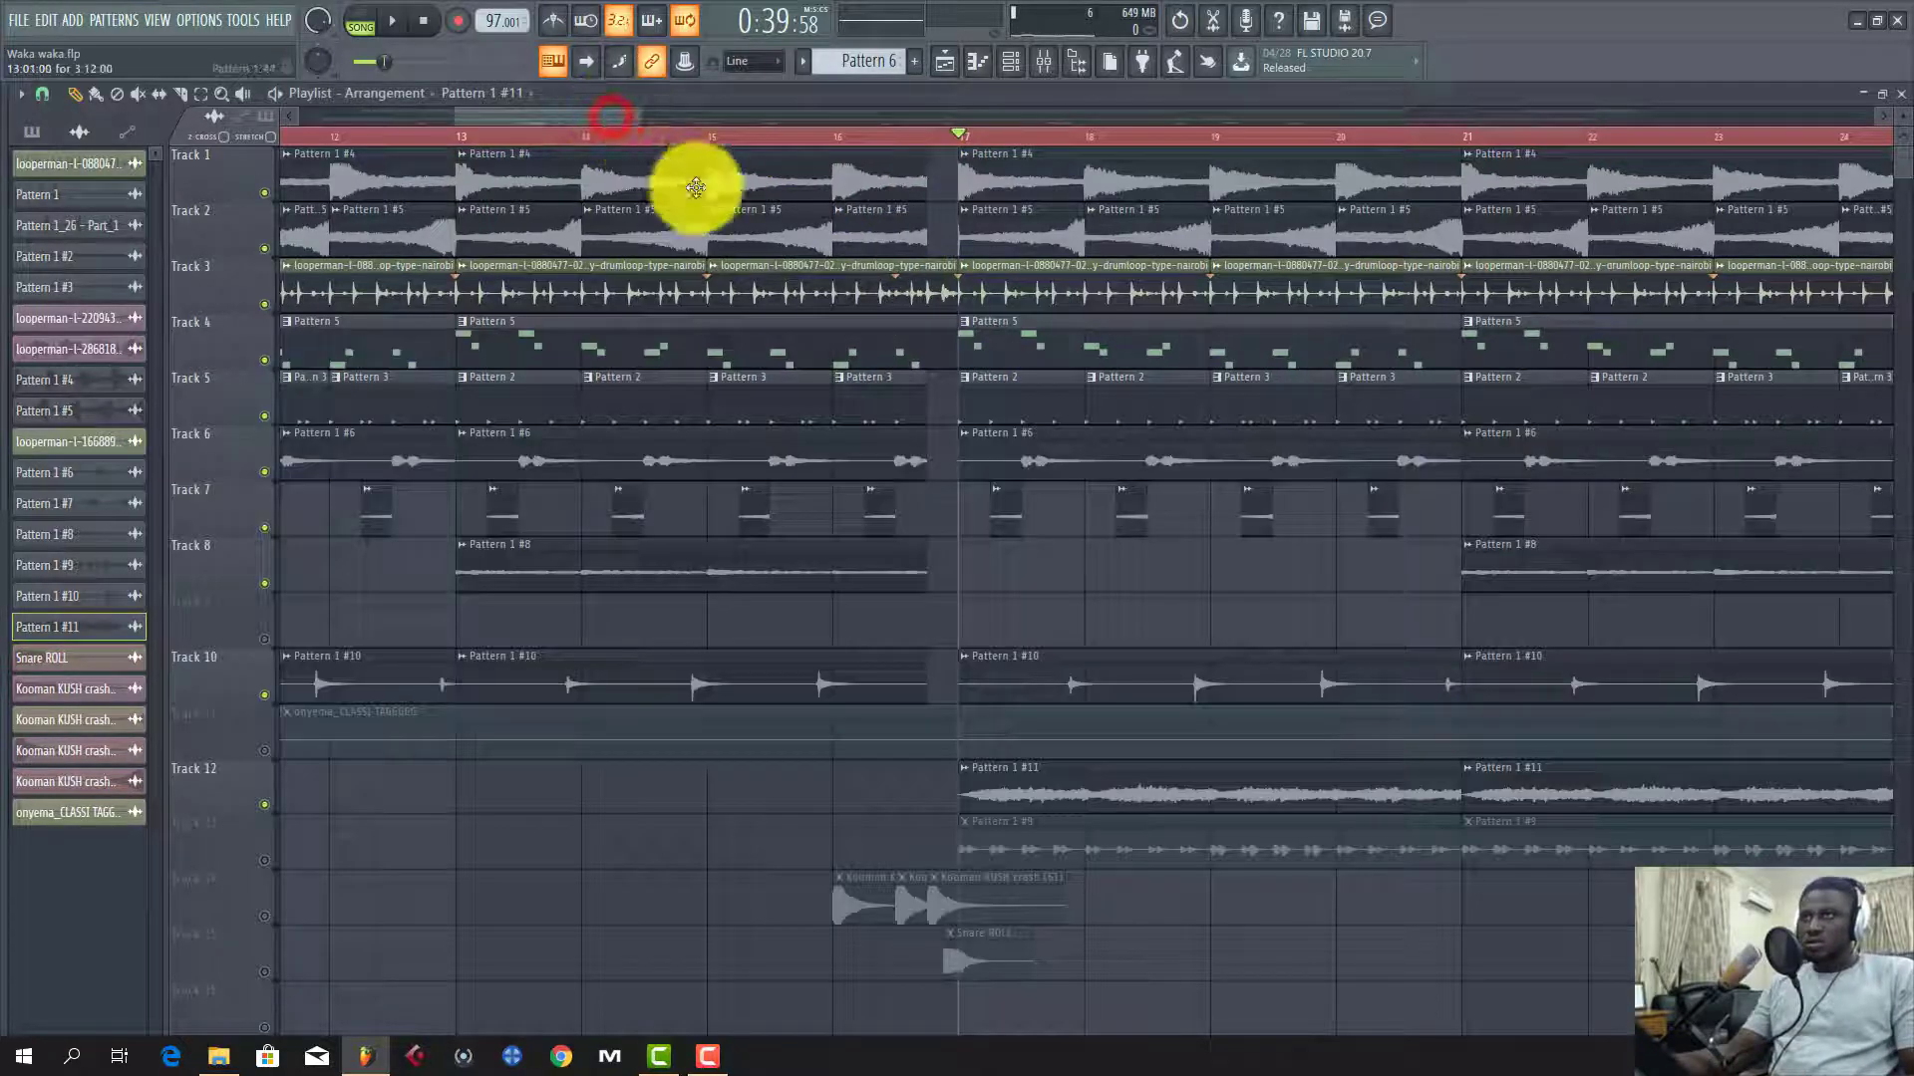
Step: Solo Track 12, listen to it from bar 17, and switch all tracks back on
ctrl+click(262, 805)
key(space)
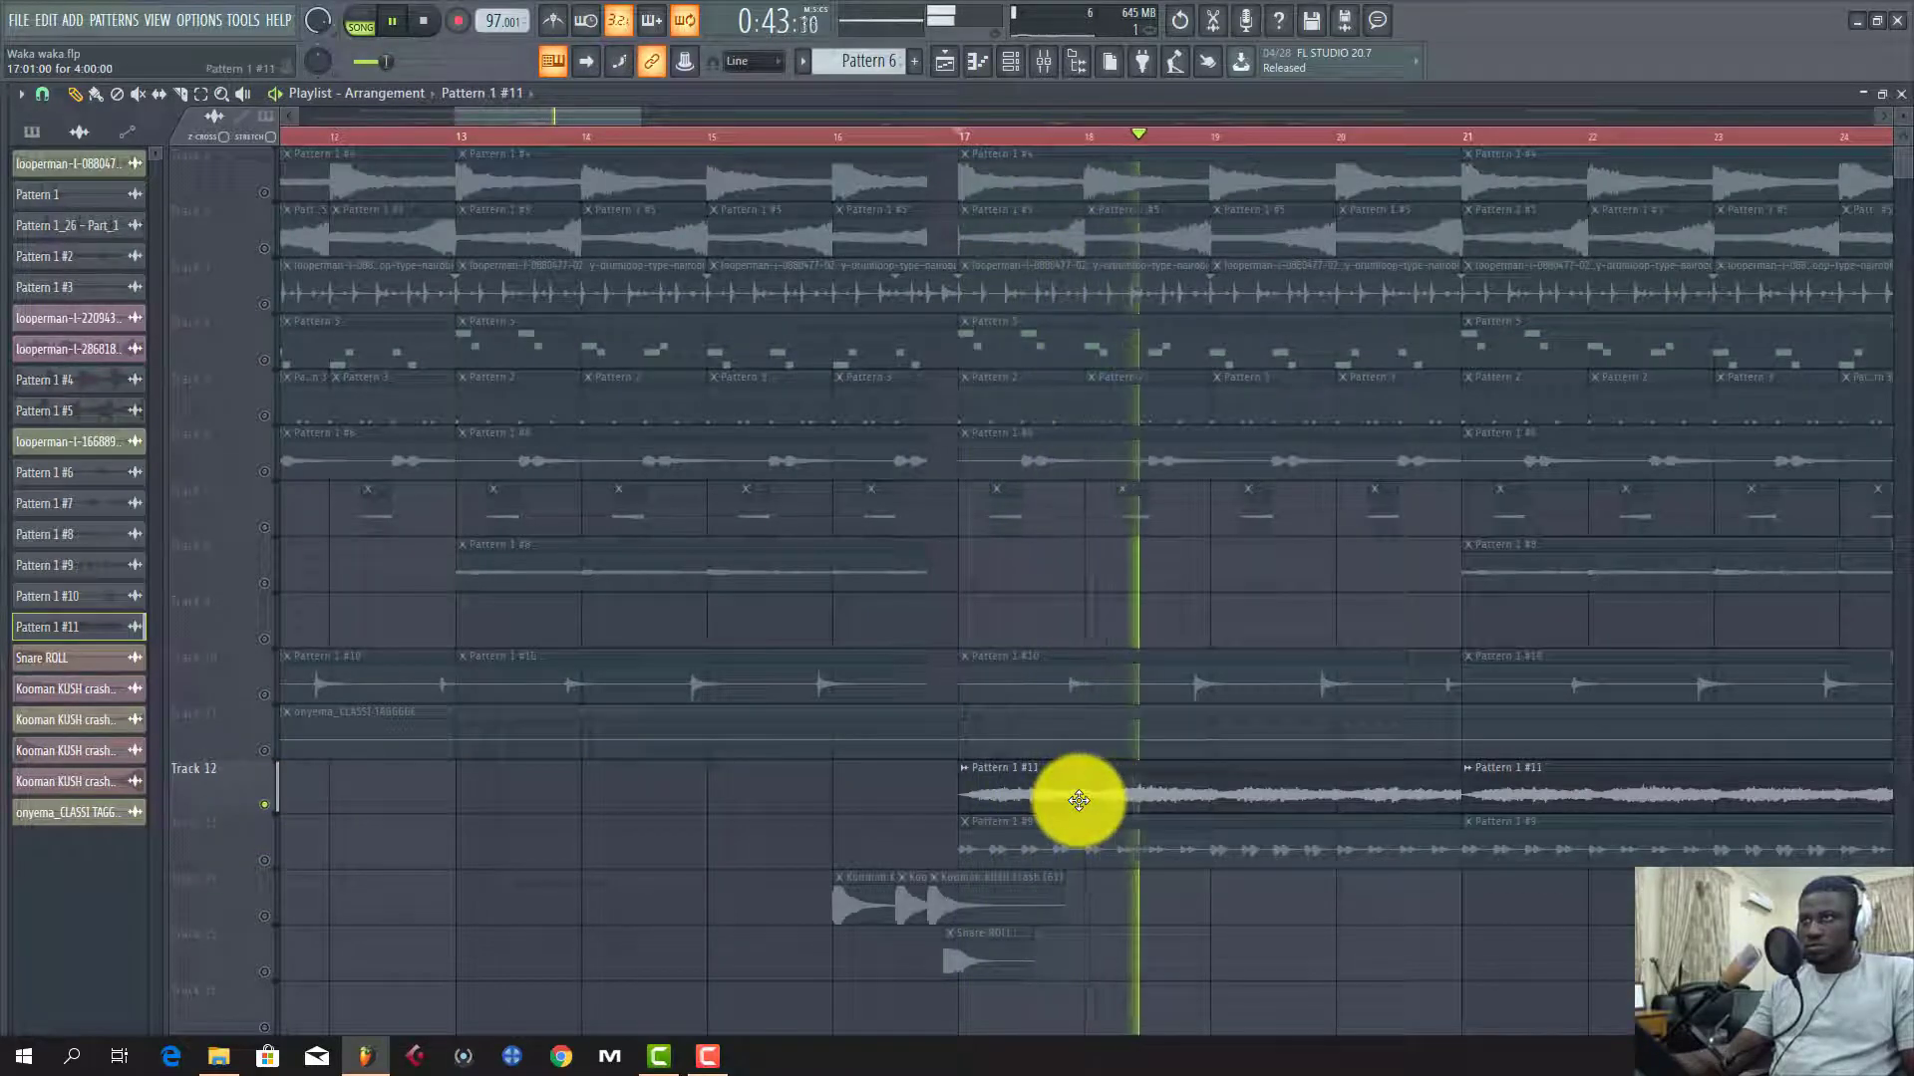
key(space)
ctrl+click(264, 805)
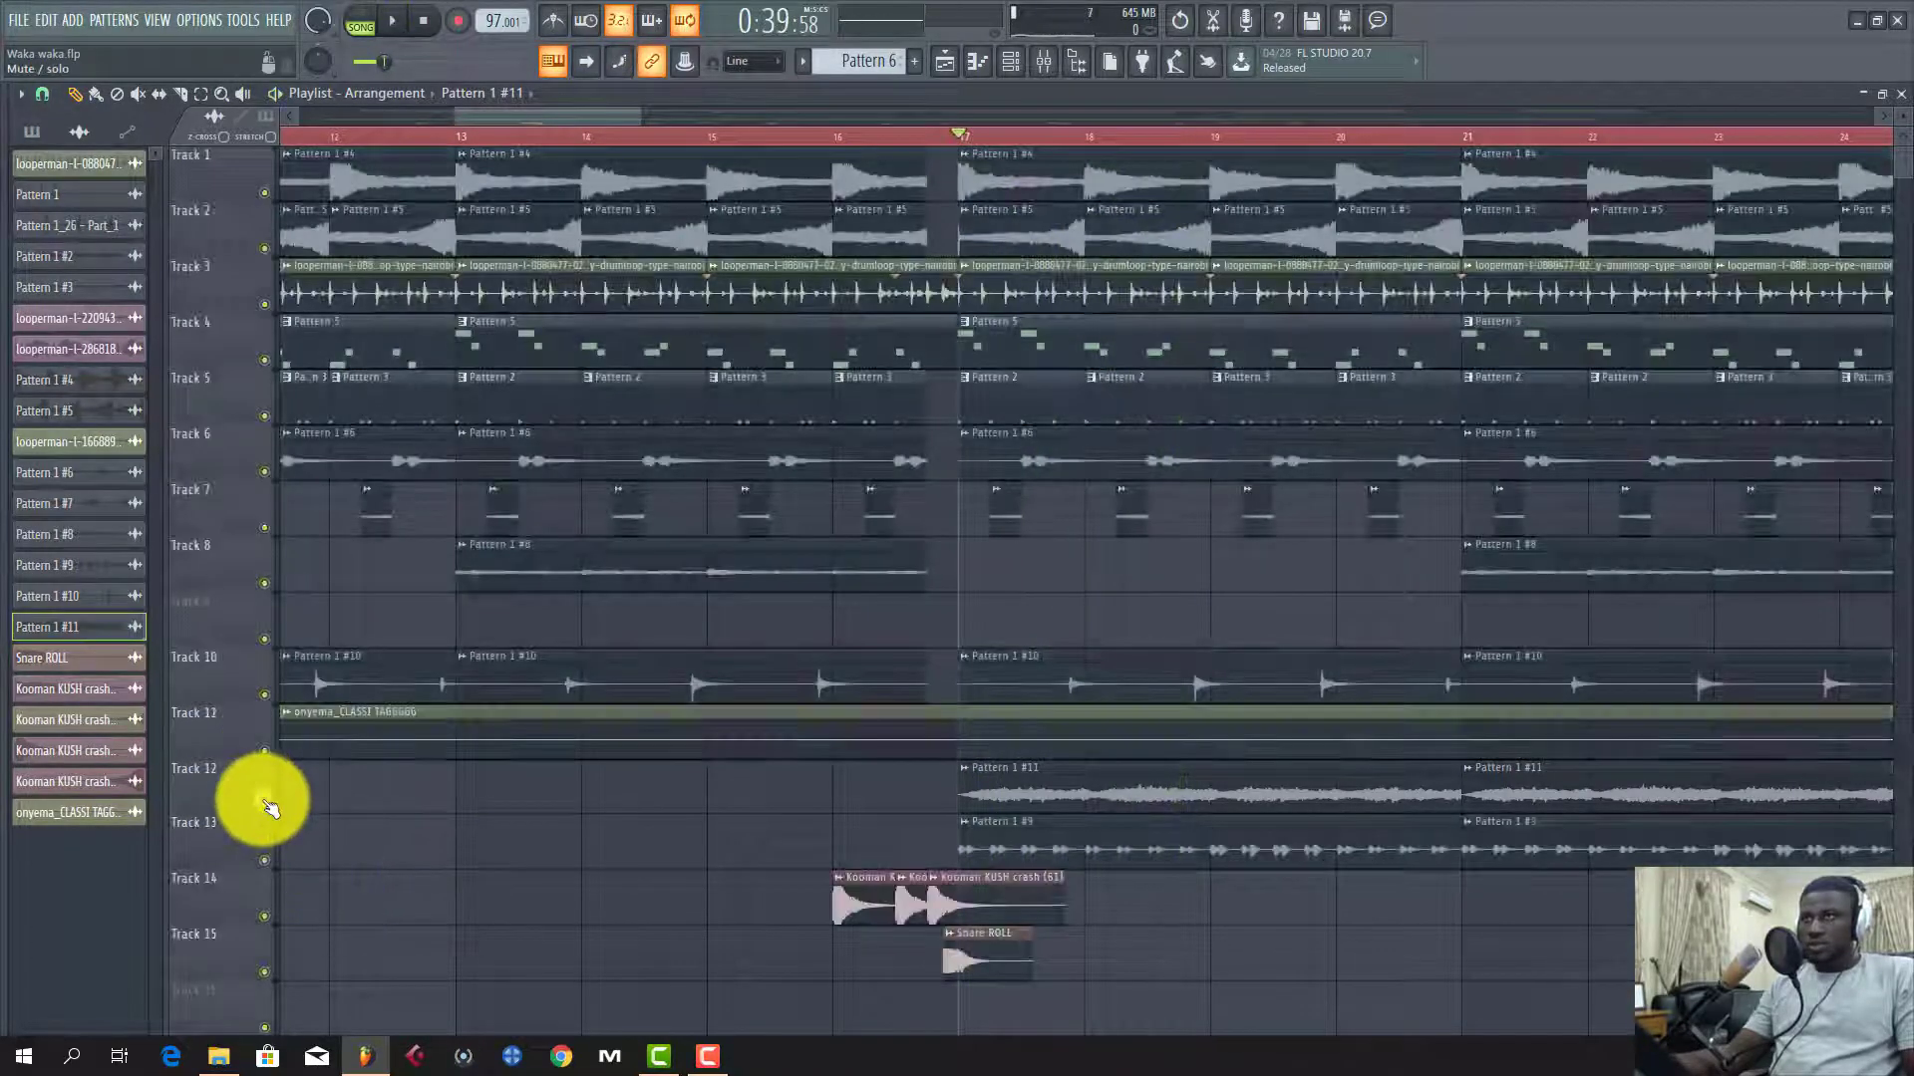
Step: Mute Track 13 and play the remaining tracks together from bar 17
click(263, 861)
key(space)
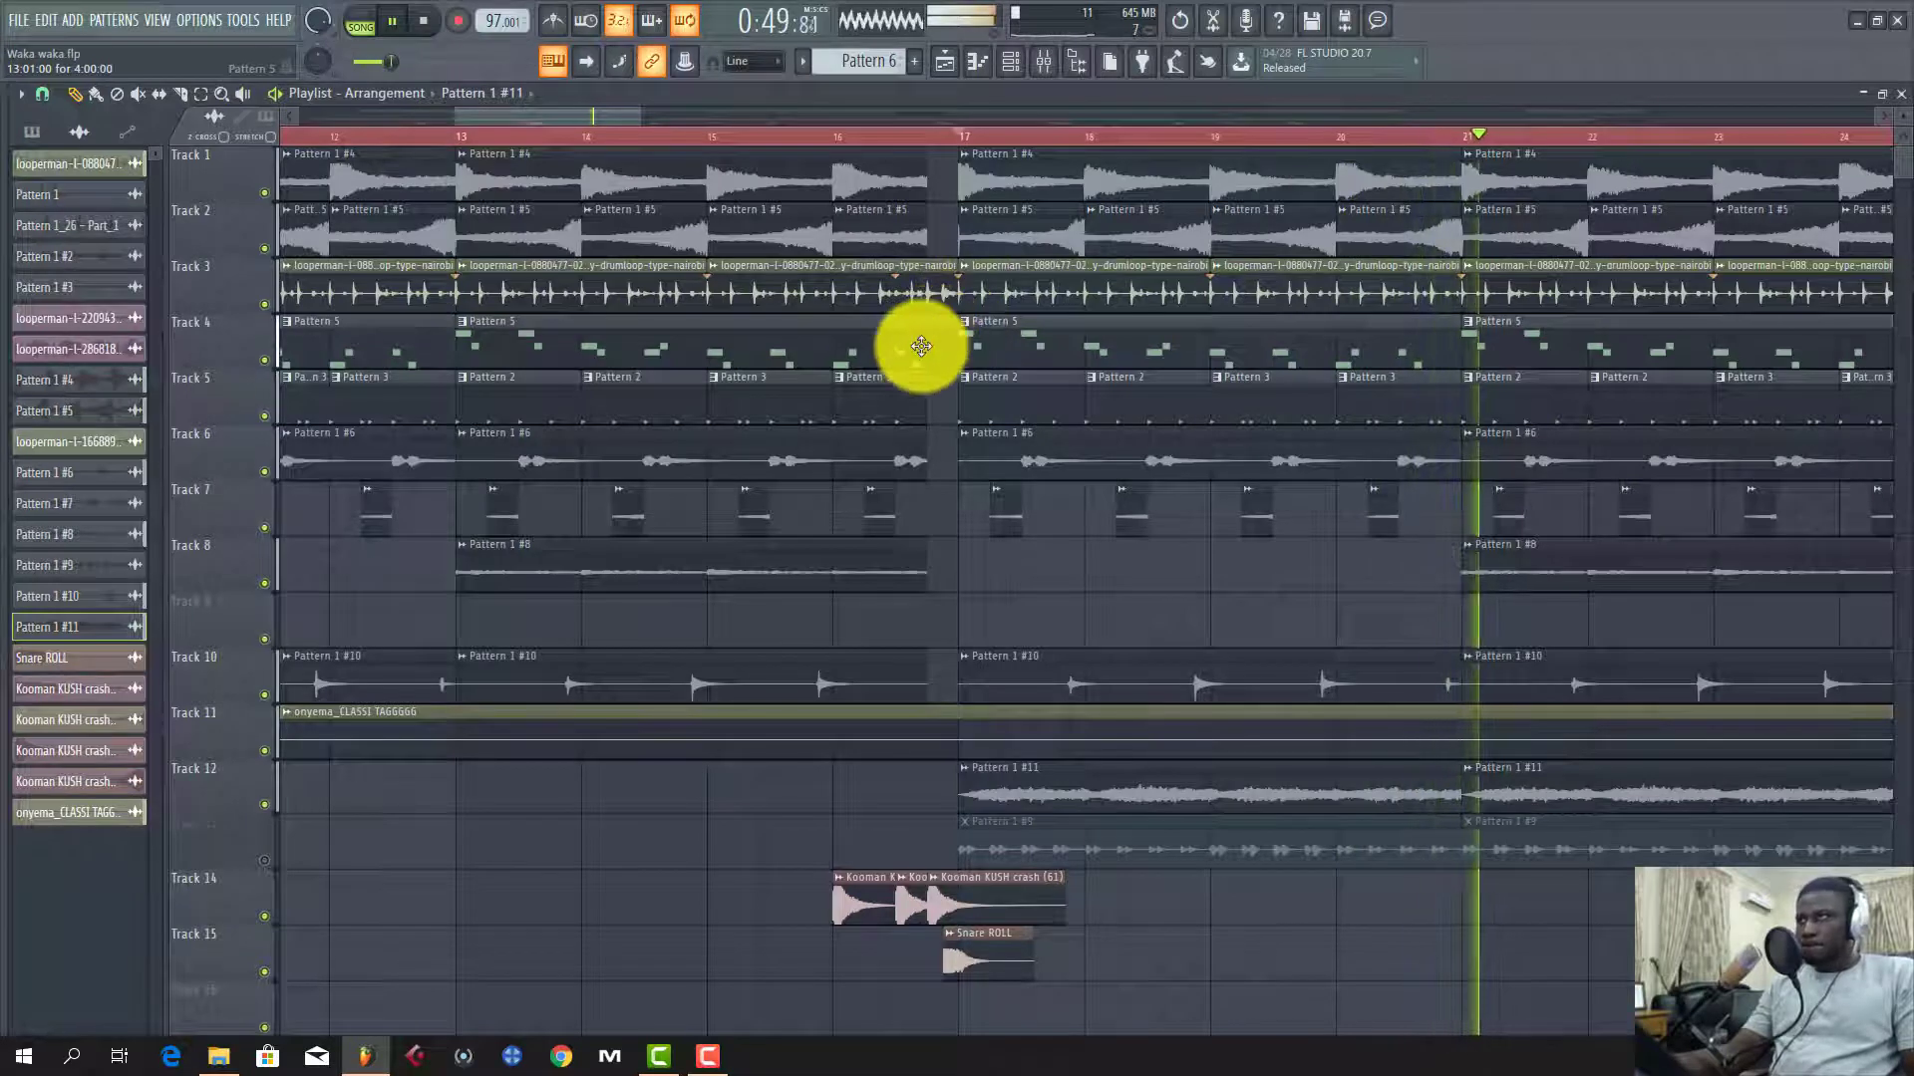
key(space)
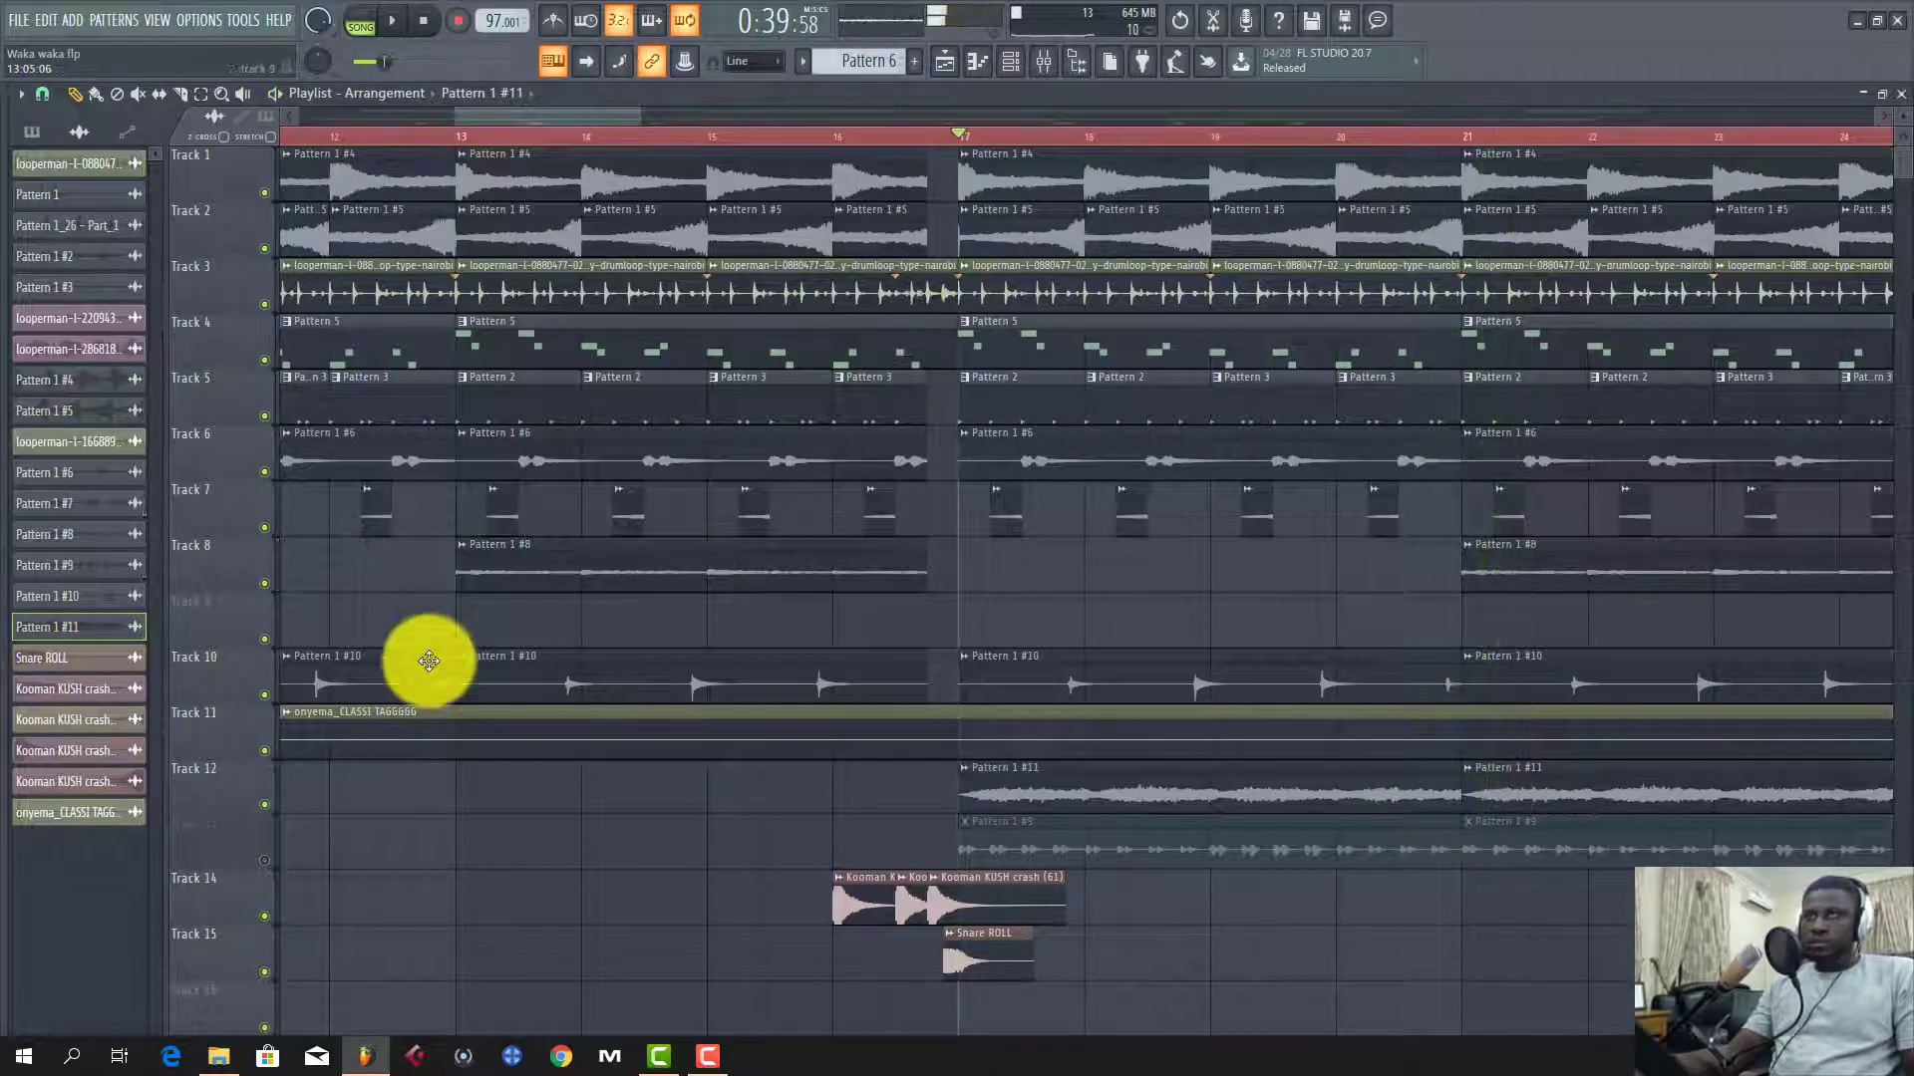
Step: Unmute Track 13 and examine the sample settings of its Pattern 1 #9 clip
click(264, 861)
scroll(1153, 141, down, 4)
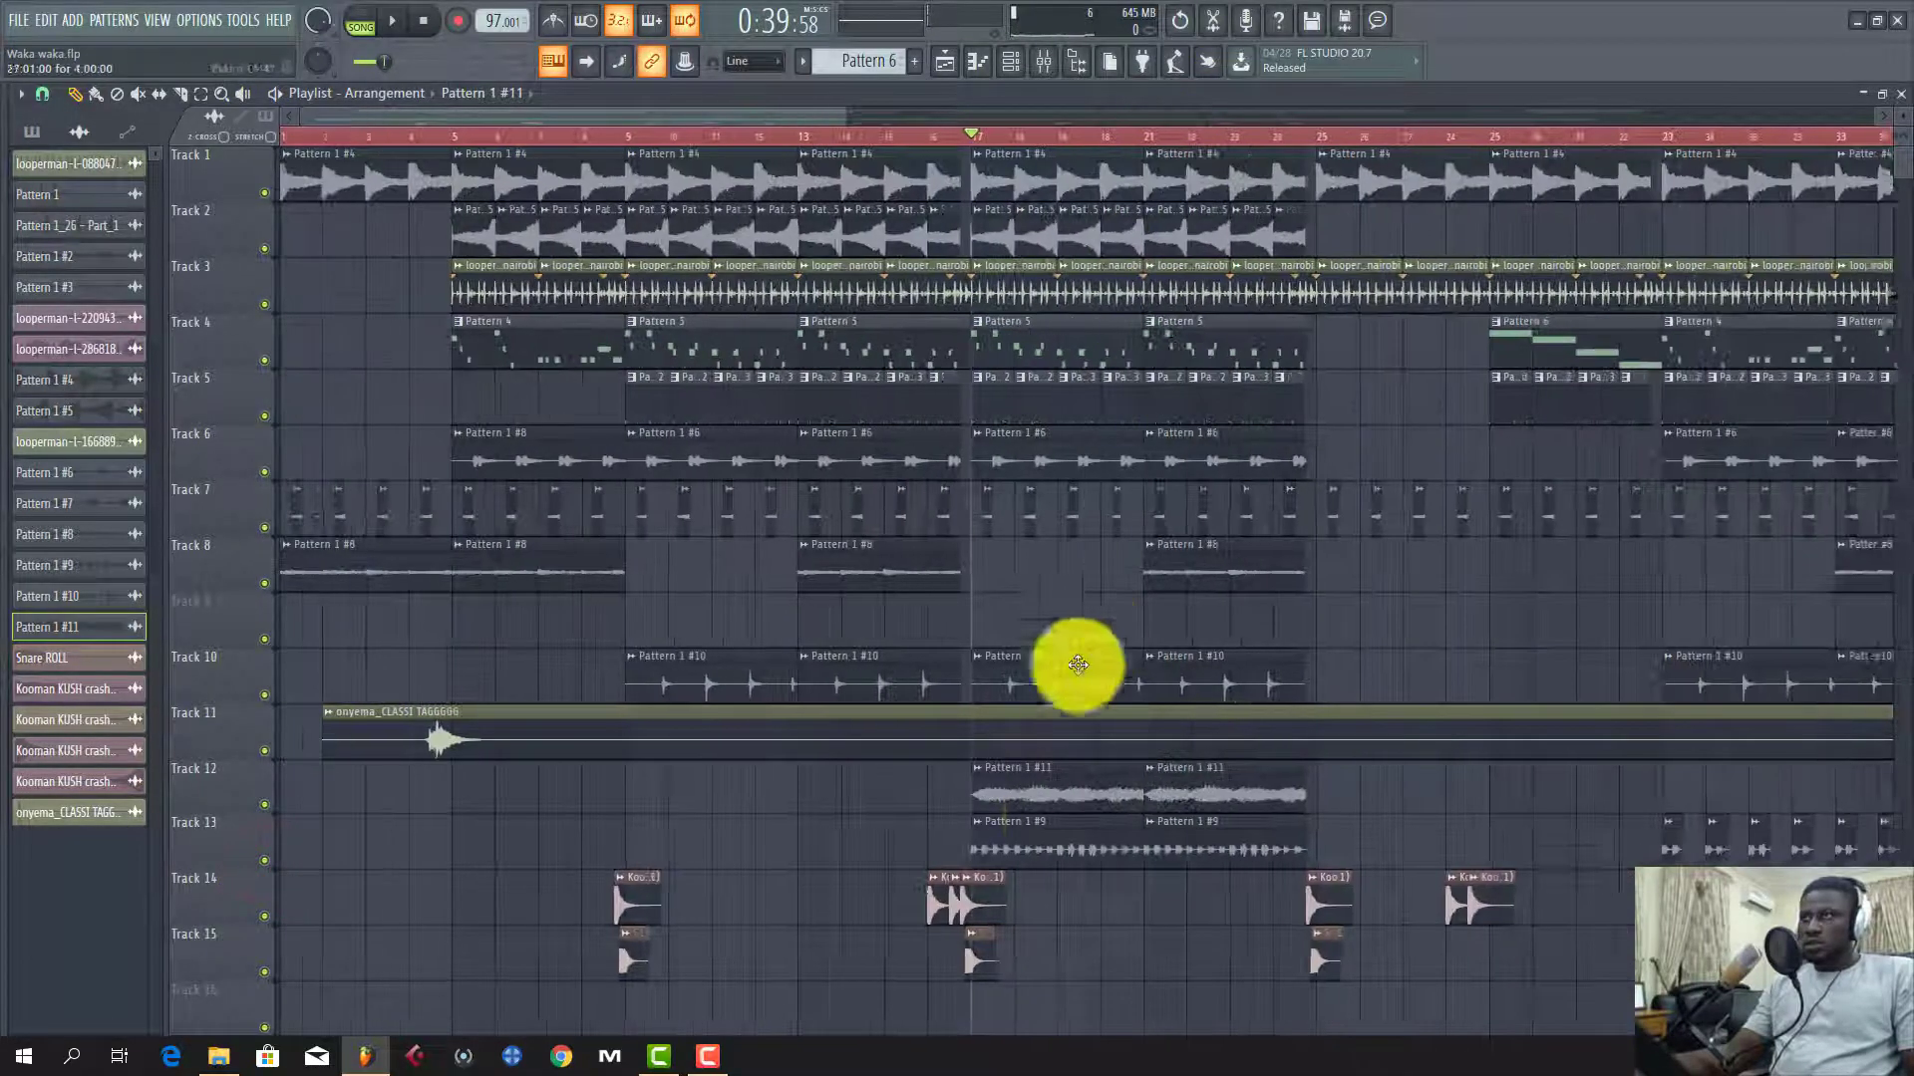
double_click(1048, 824)
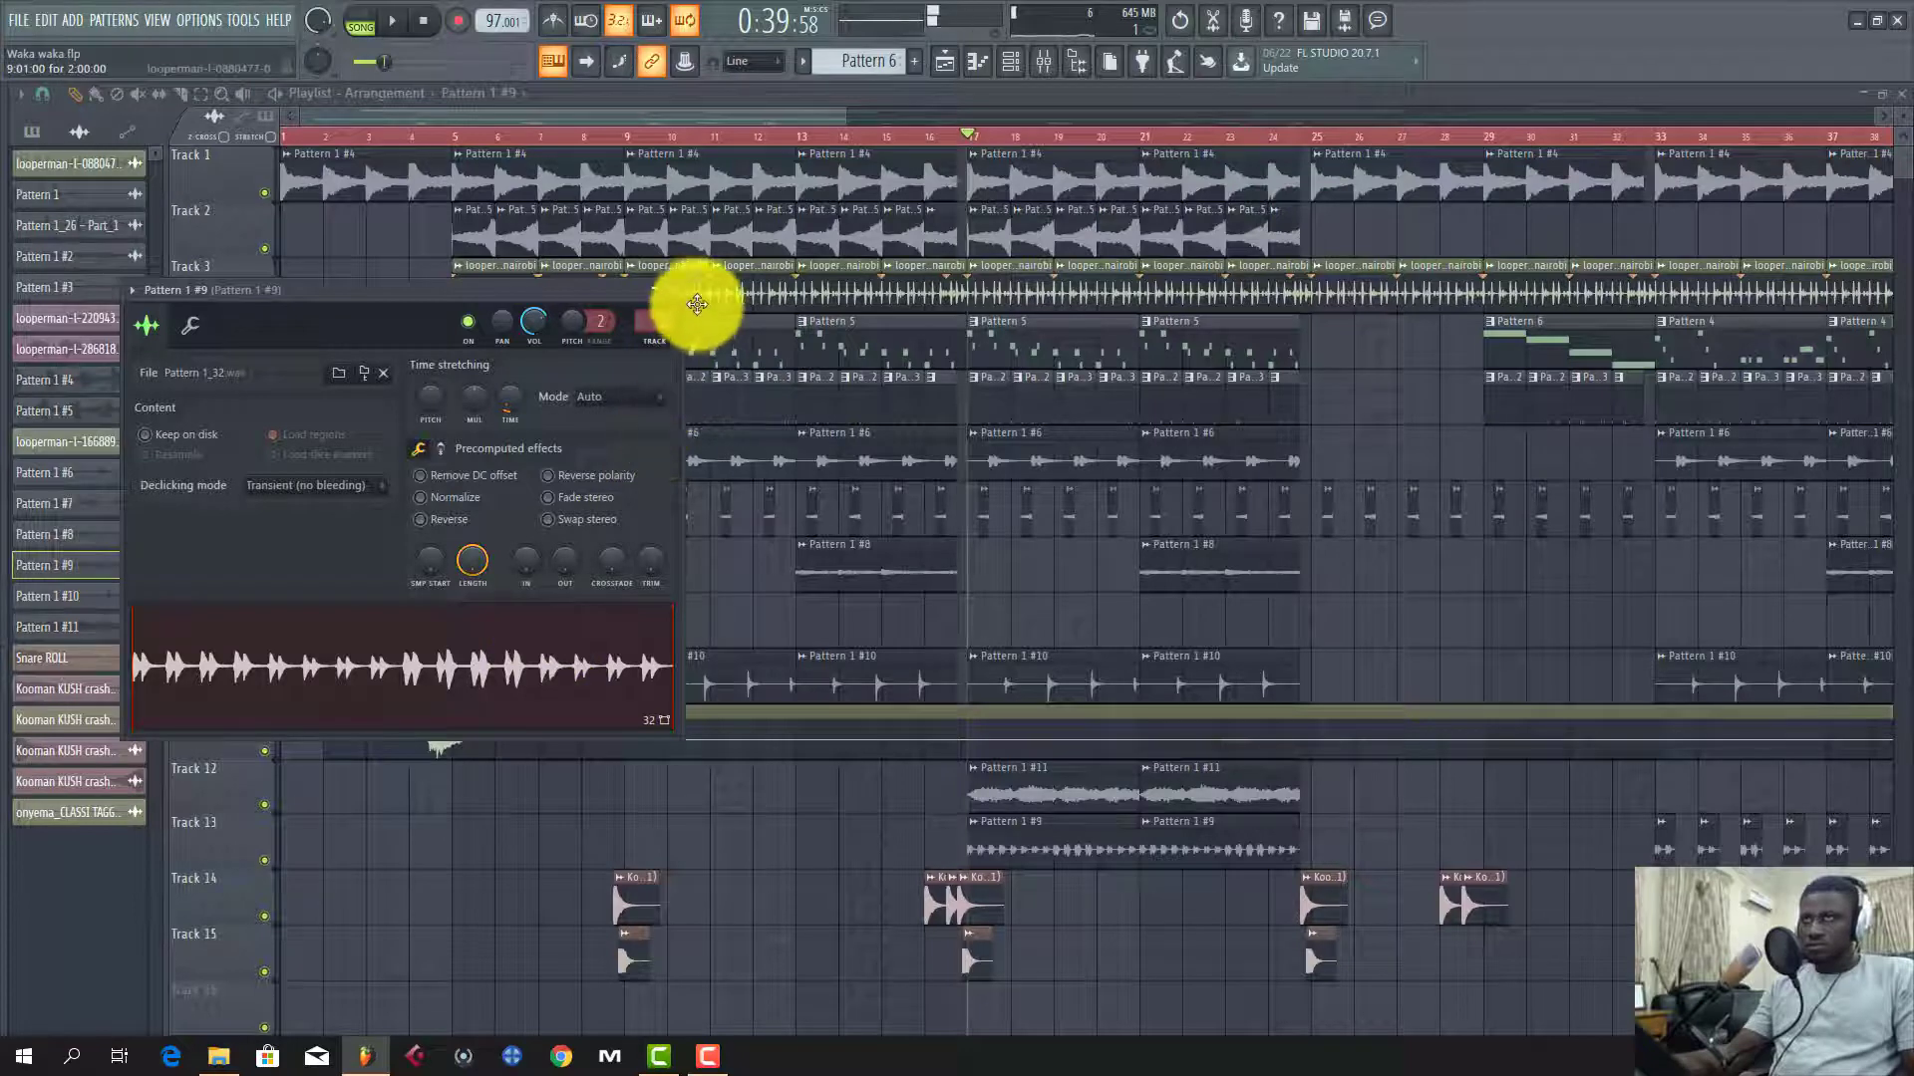
click(679, 297)
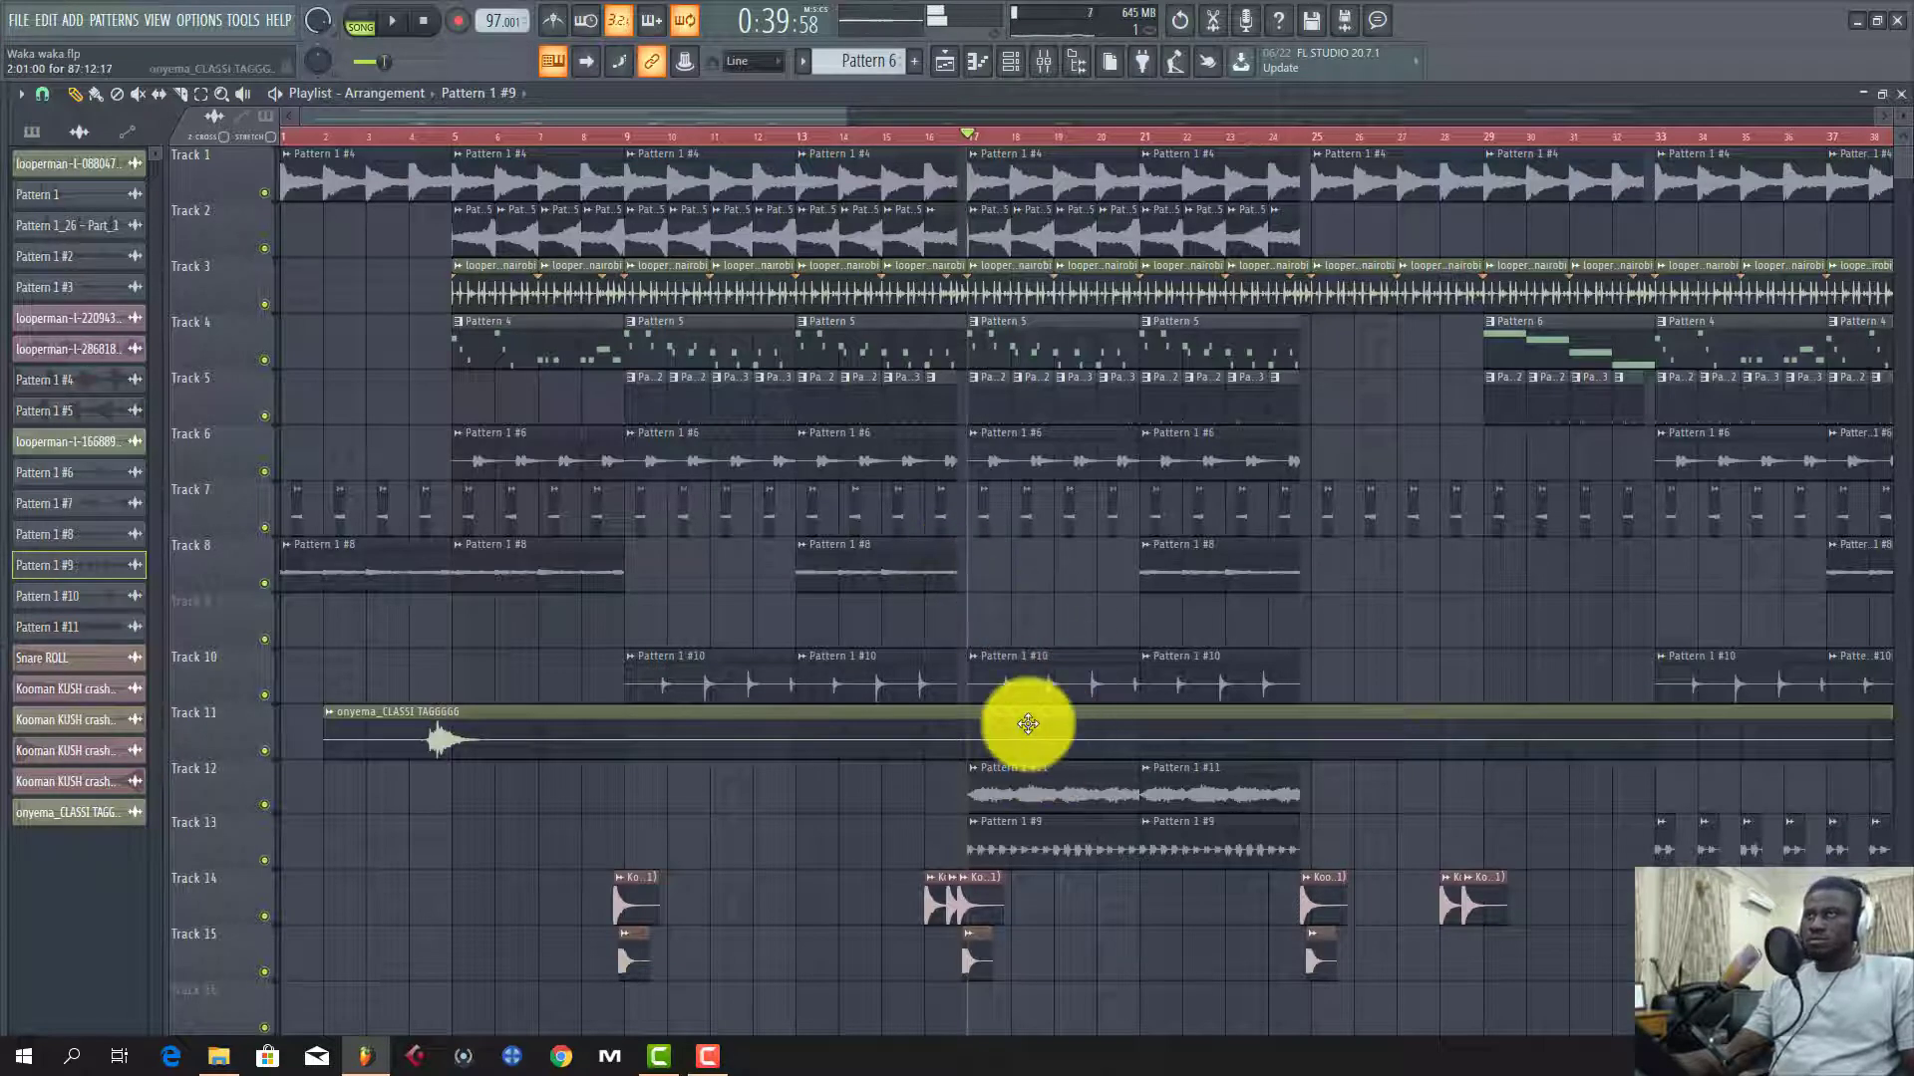
Step: Play all tracks from bar 17 and set the playback position to bar 24
key(space)
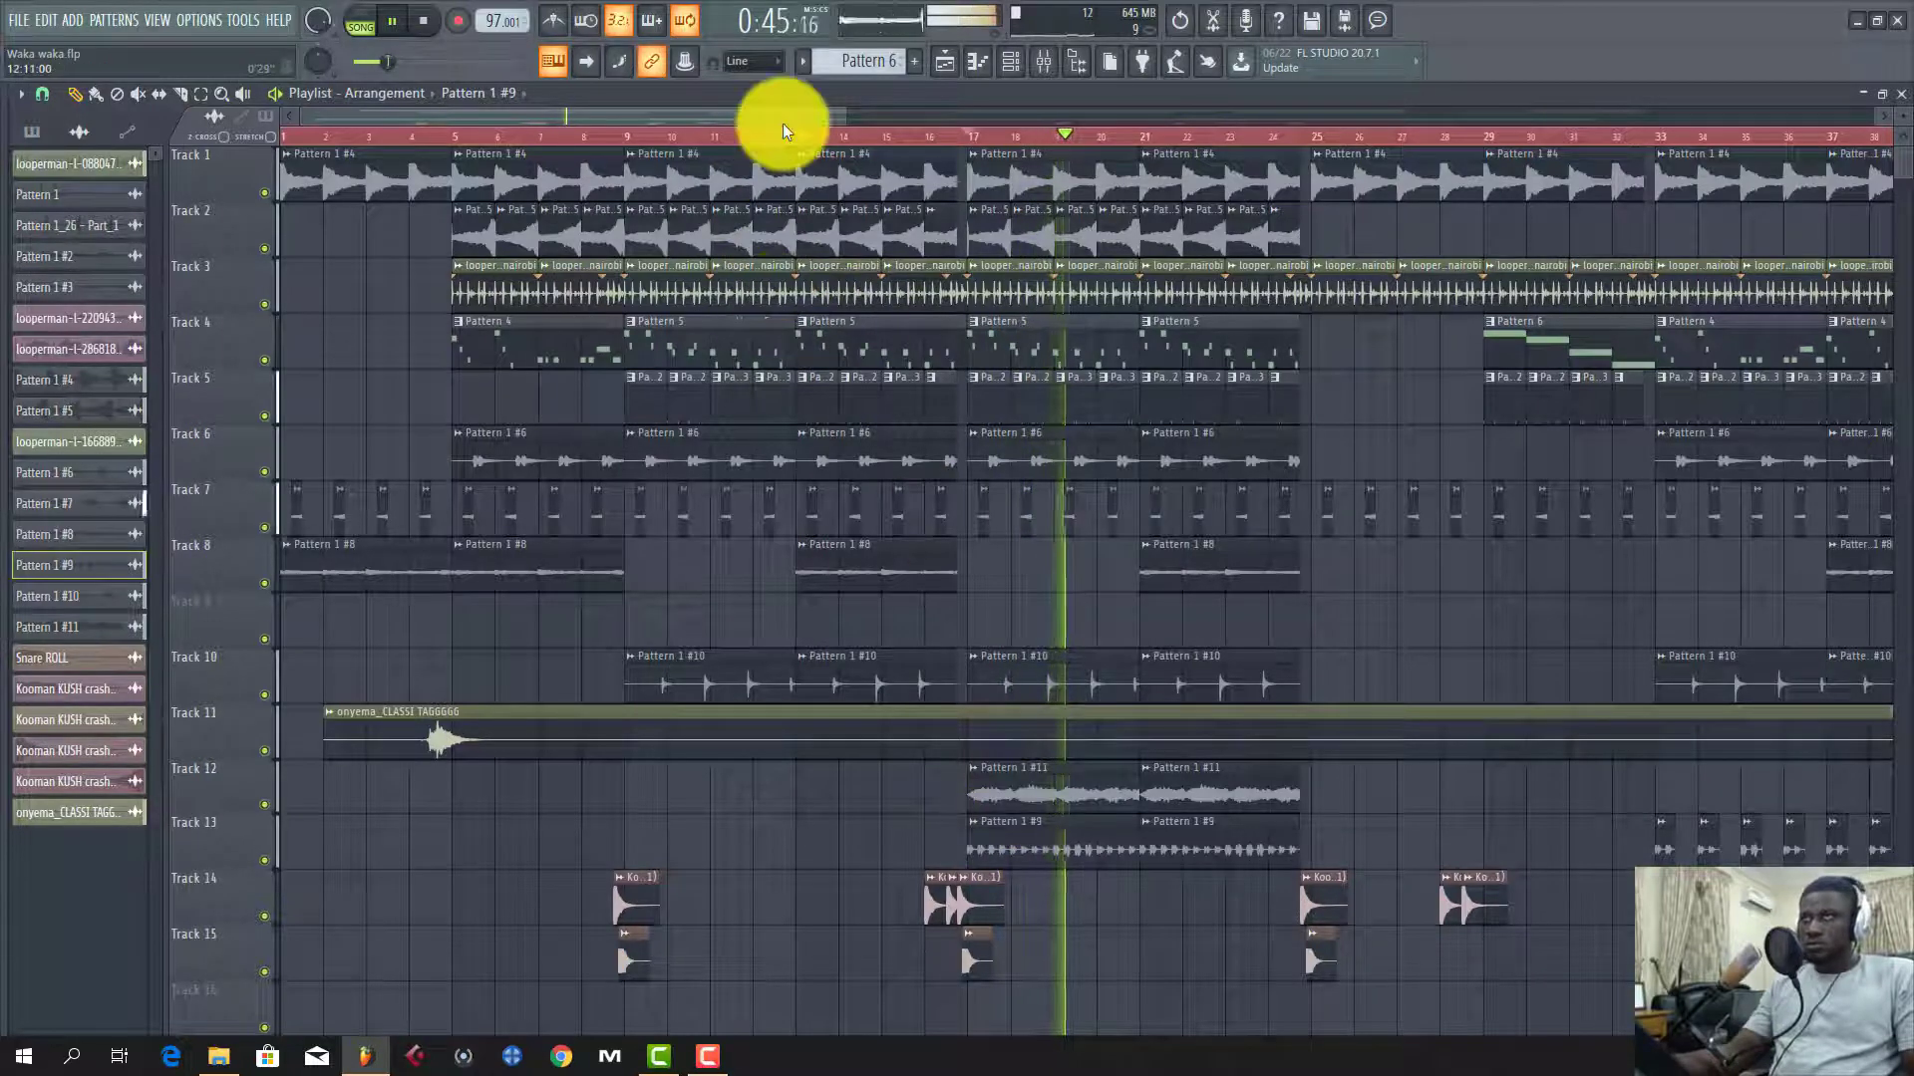
drag(783, 112, 946, 132)
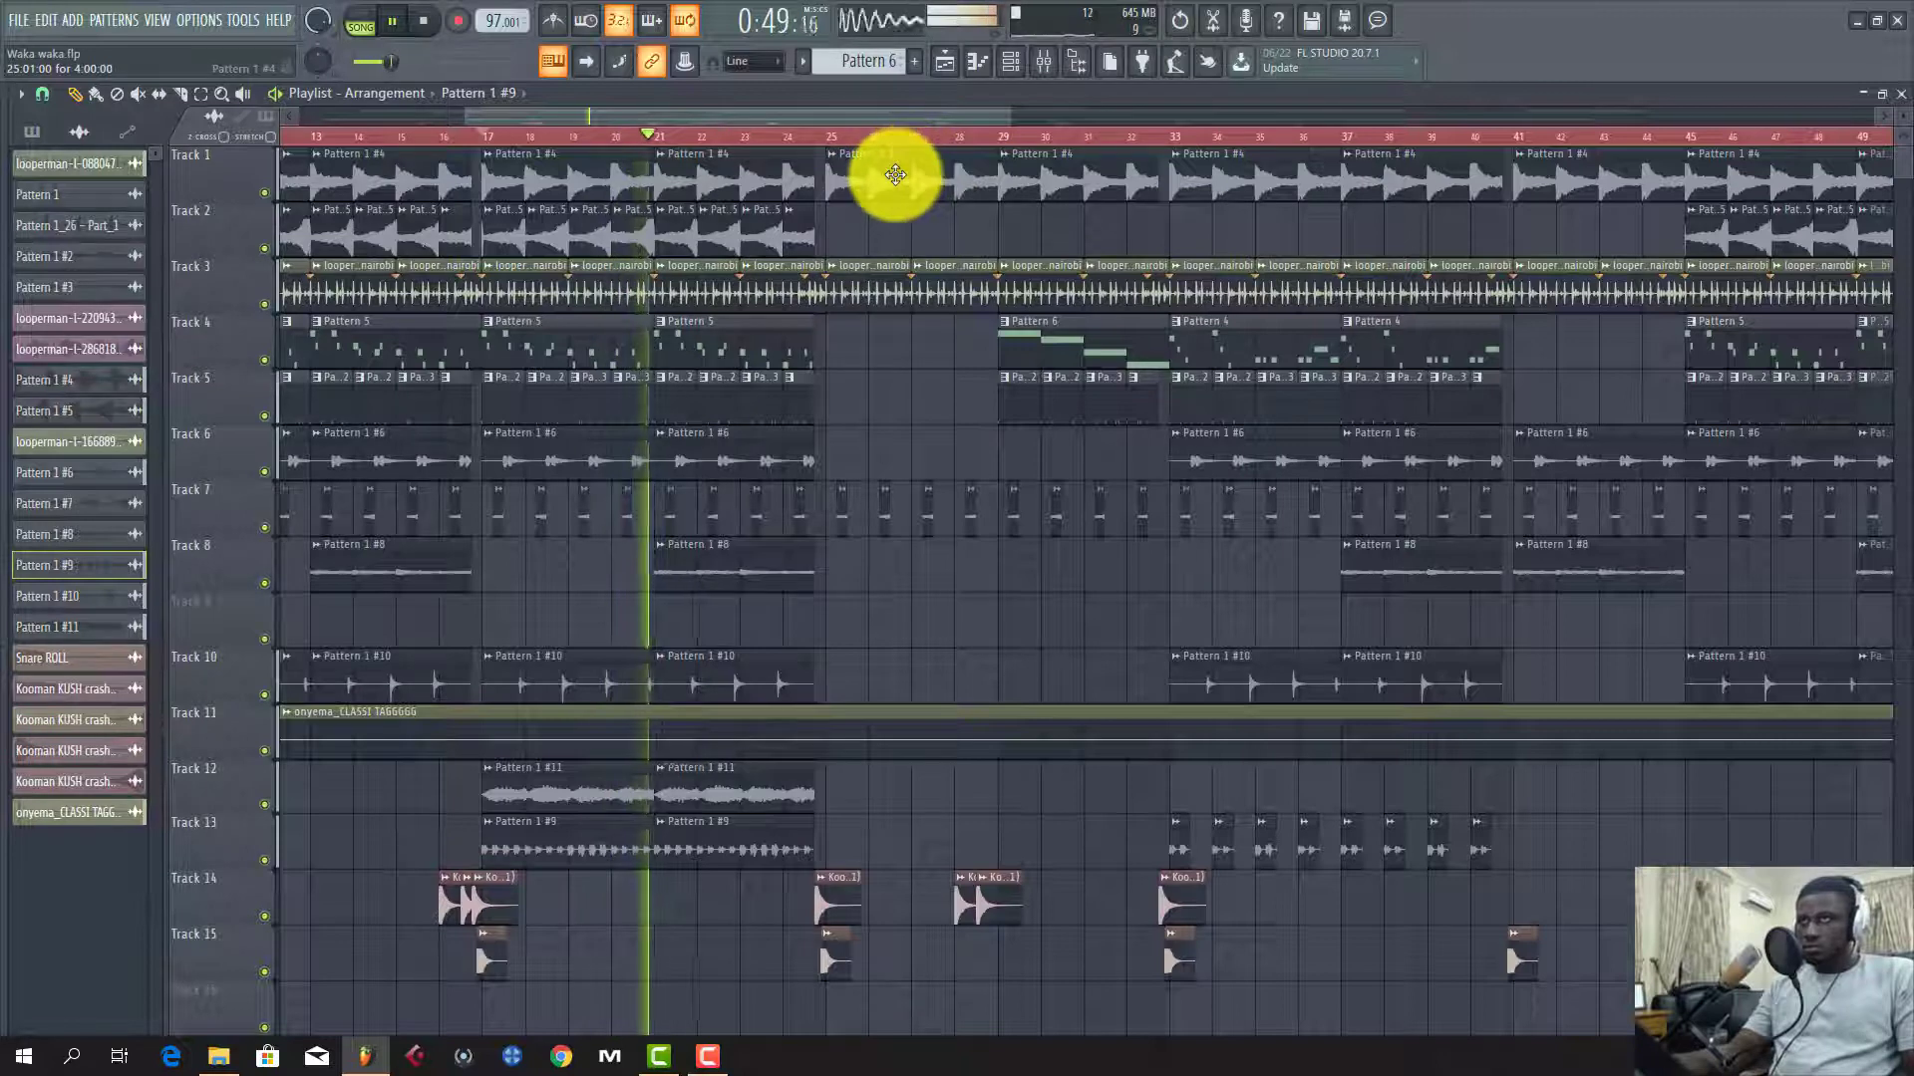
click(785, 137)
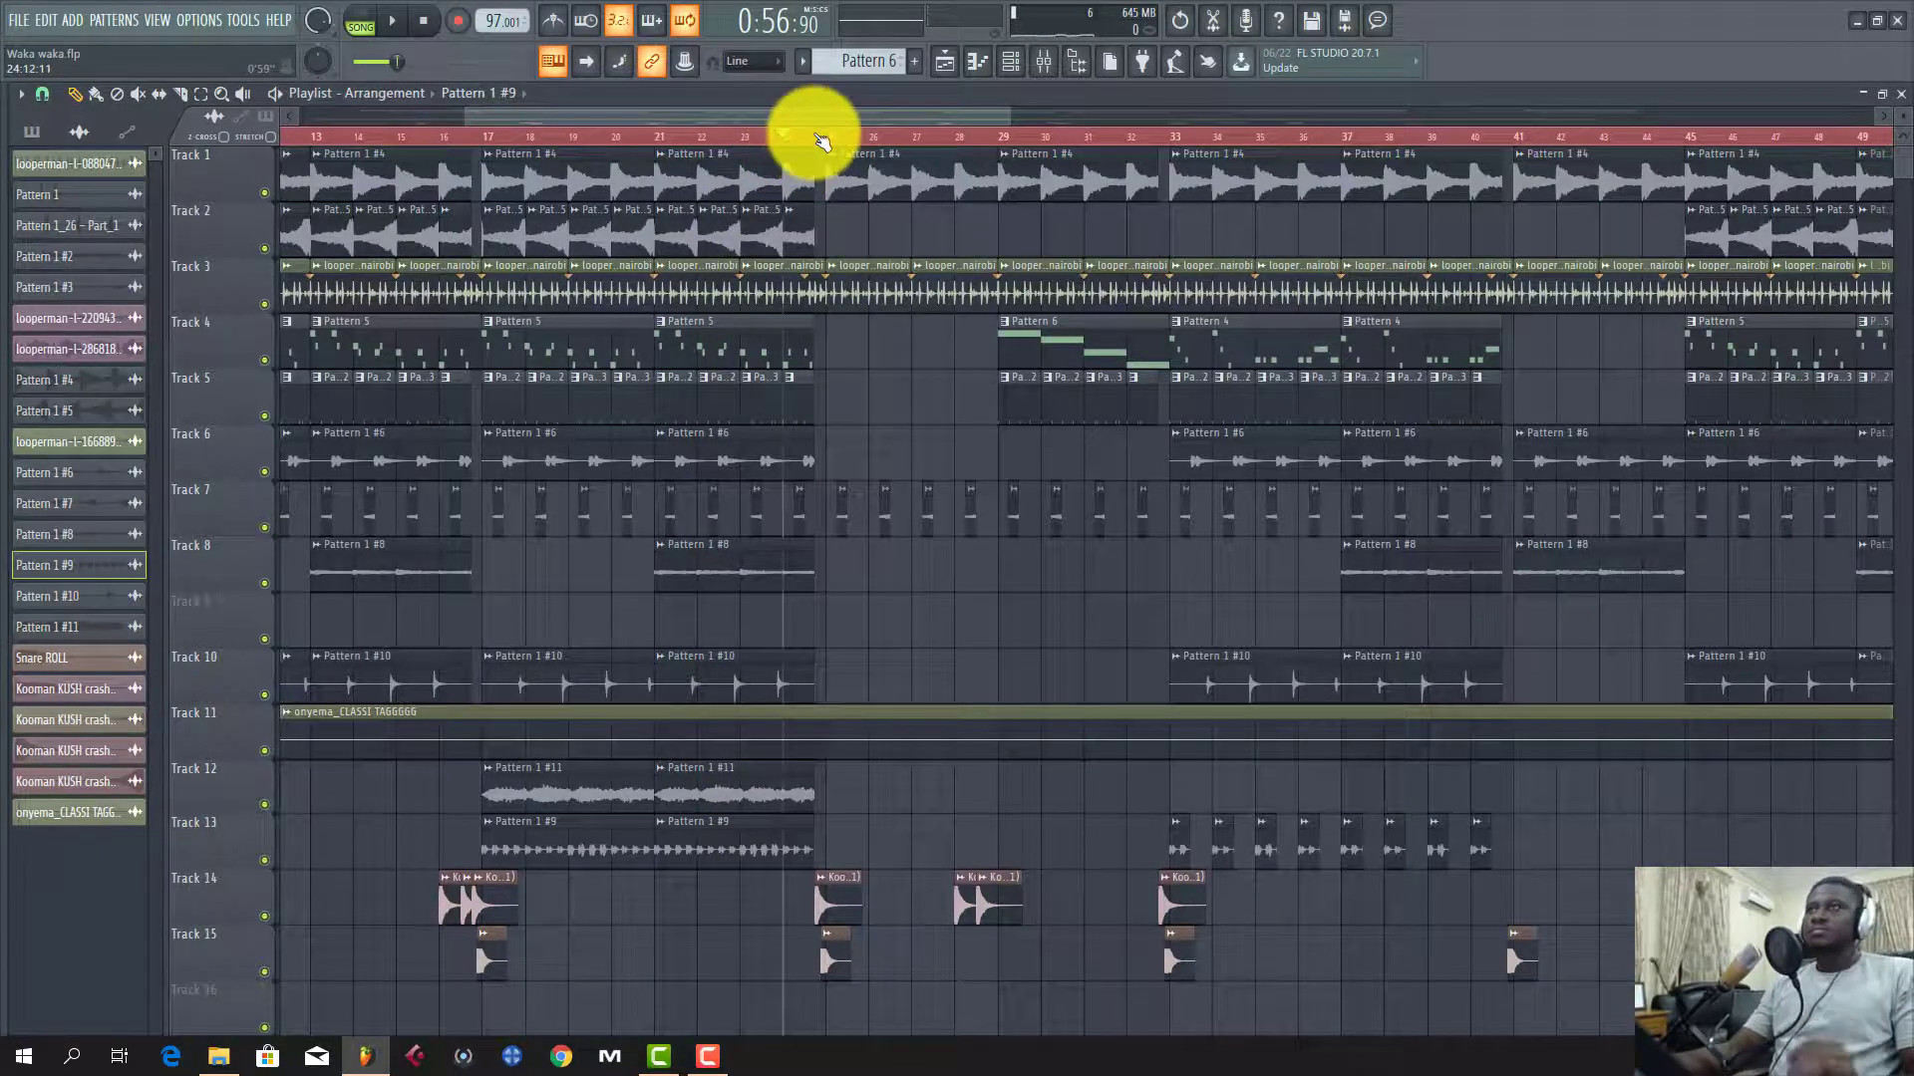
Step: Play the transition from bar 24 into the Kooman KUSH crash and Snare ROLL clips with all tracks on
scroll(808, 139, down, 5)
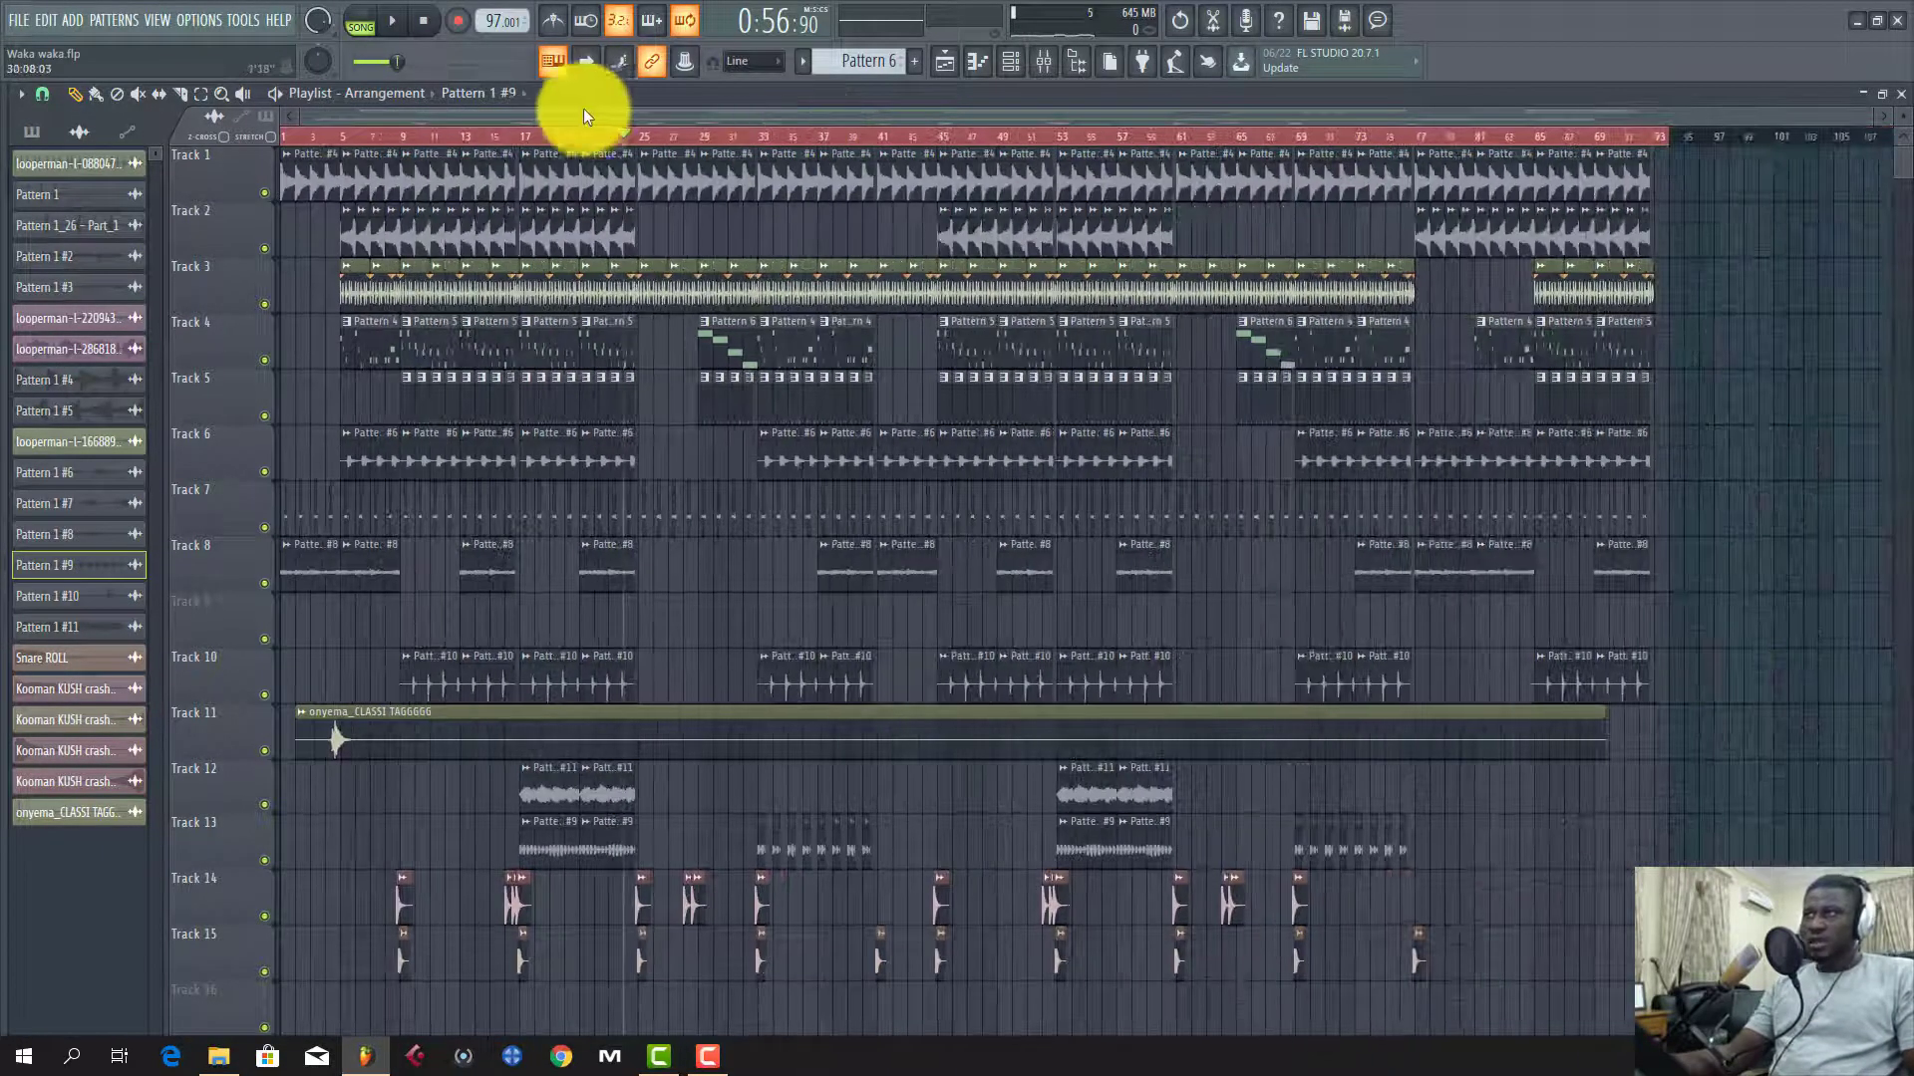
scroll(606, 134, up, 5)
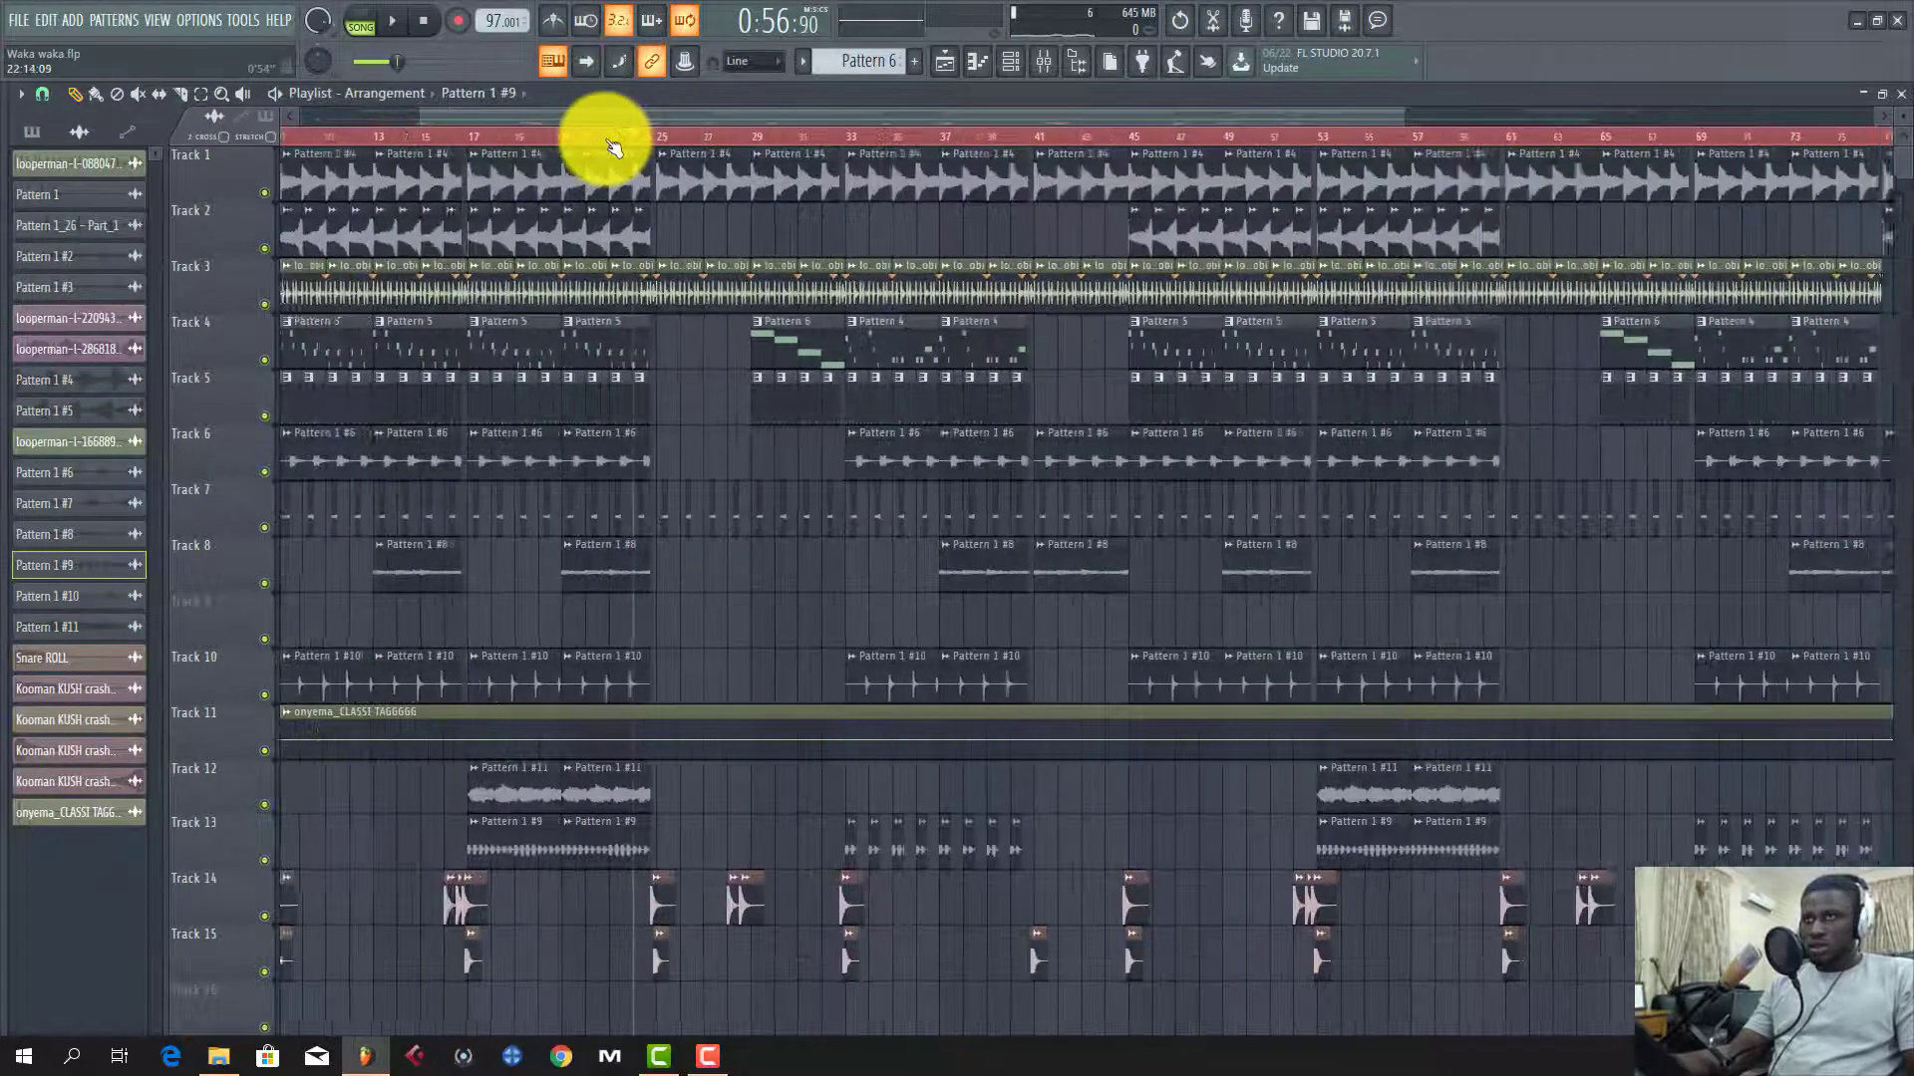
scroll(613, 148, up, 3)
key(space)
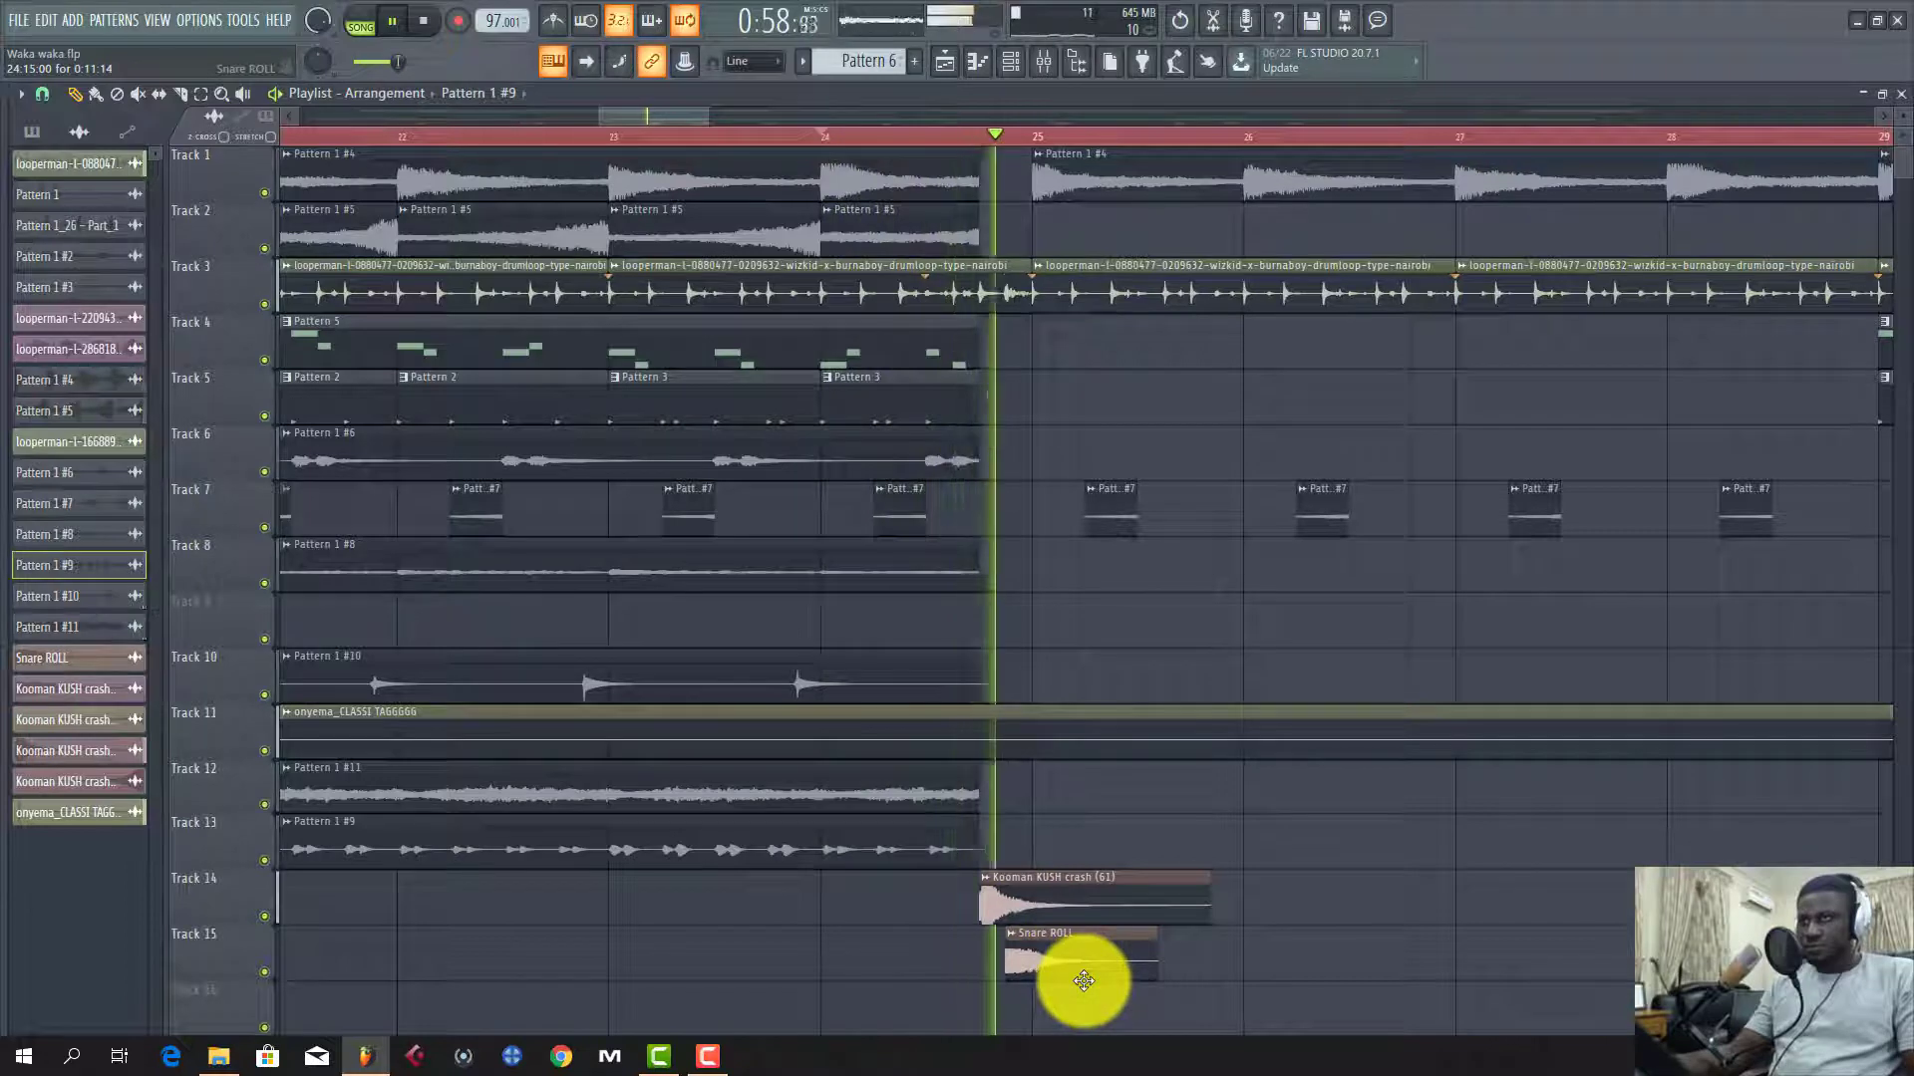
key(space)
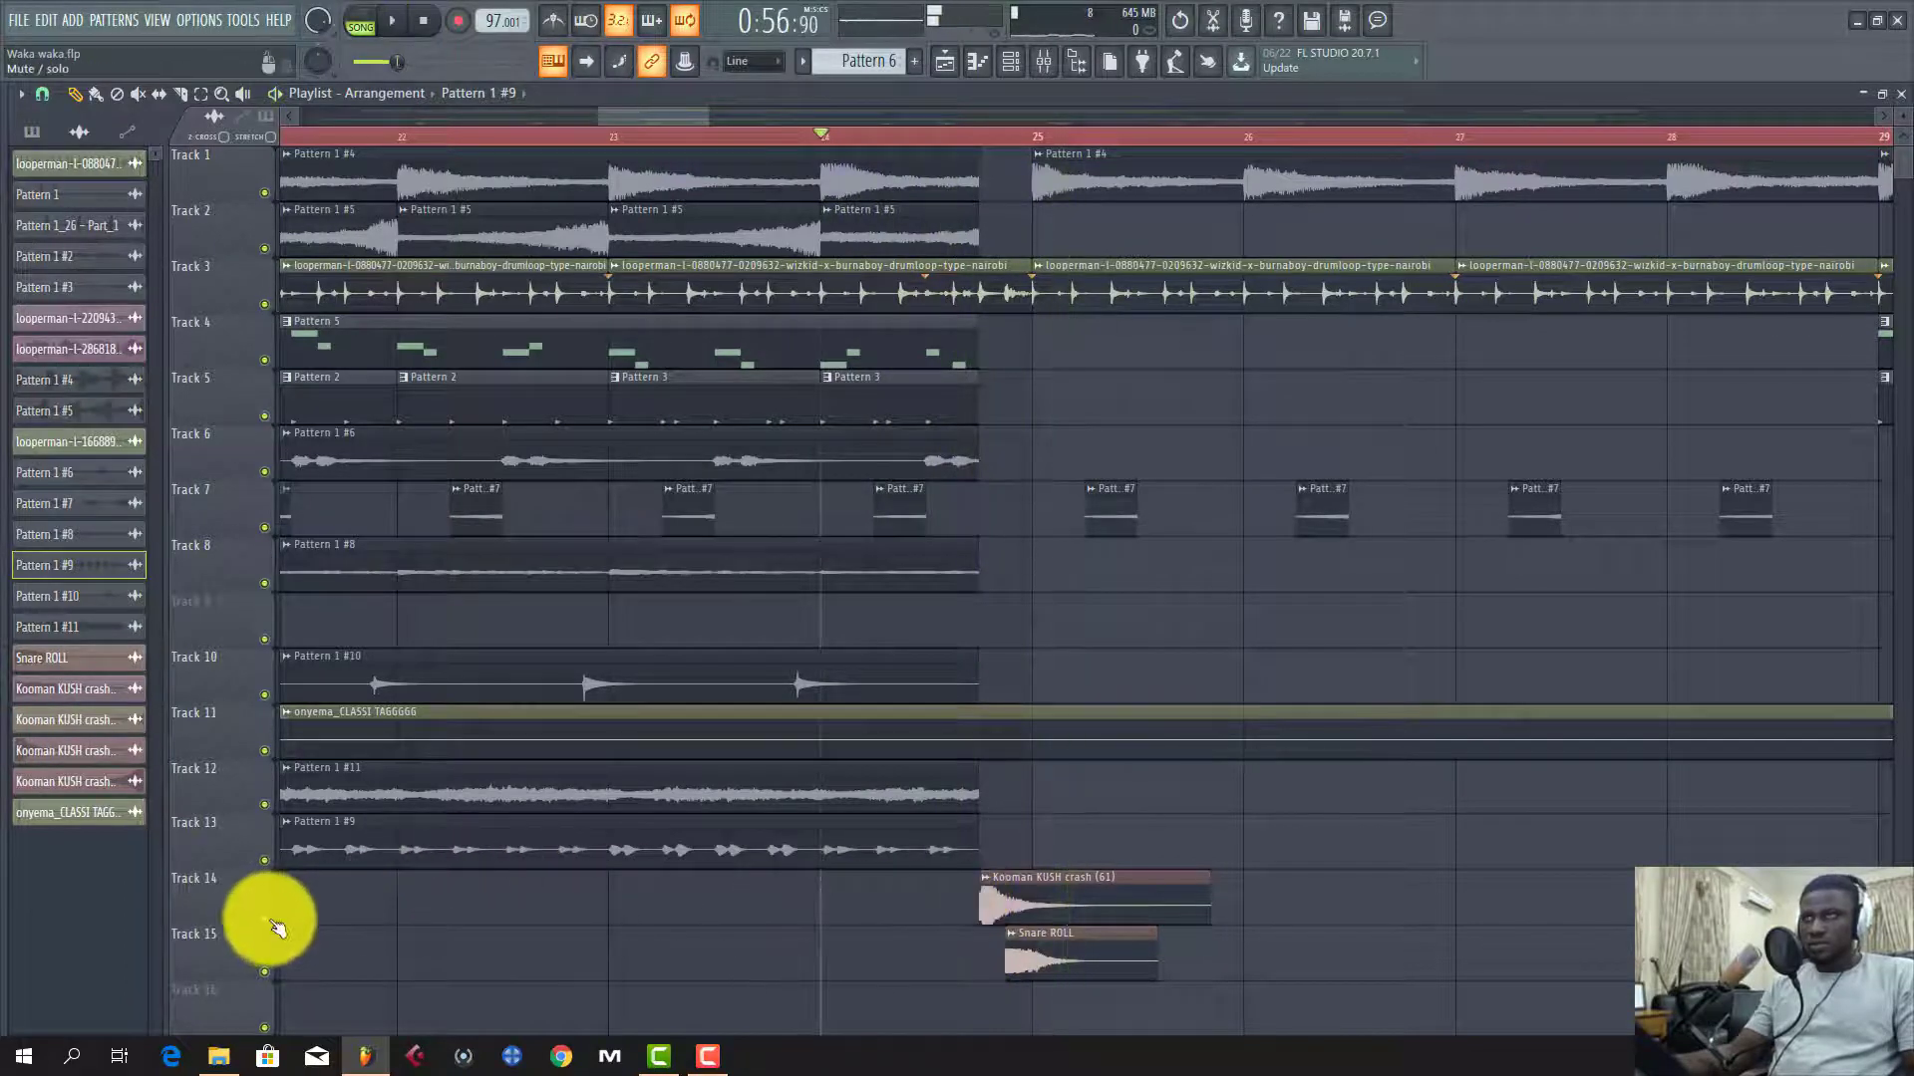
Step: Solo Track 14, unmute Track 15, and listen to the crash and snare roll together from bar 24
ctrl+click(267, 921)
click(265, 972)
key(space)
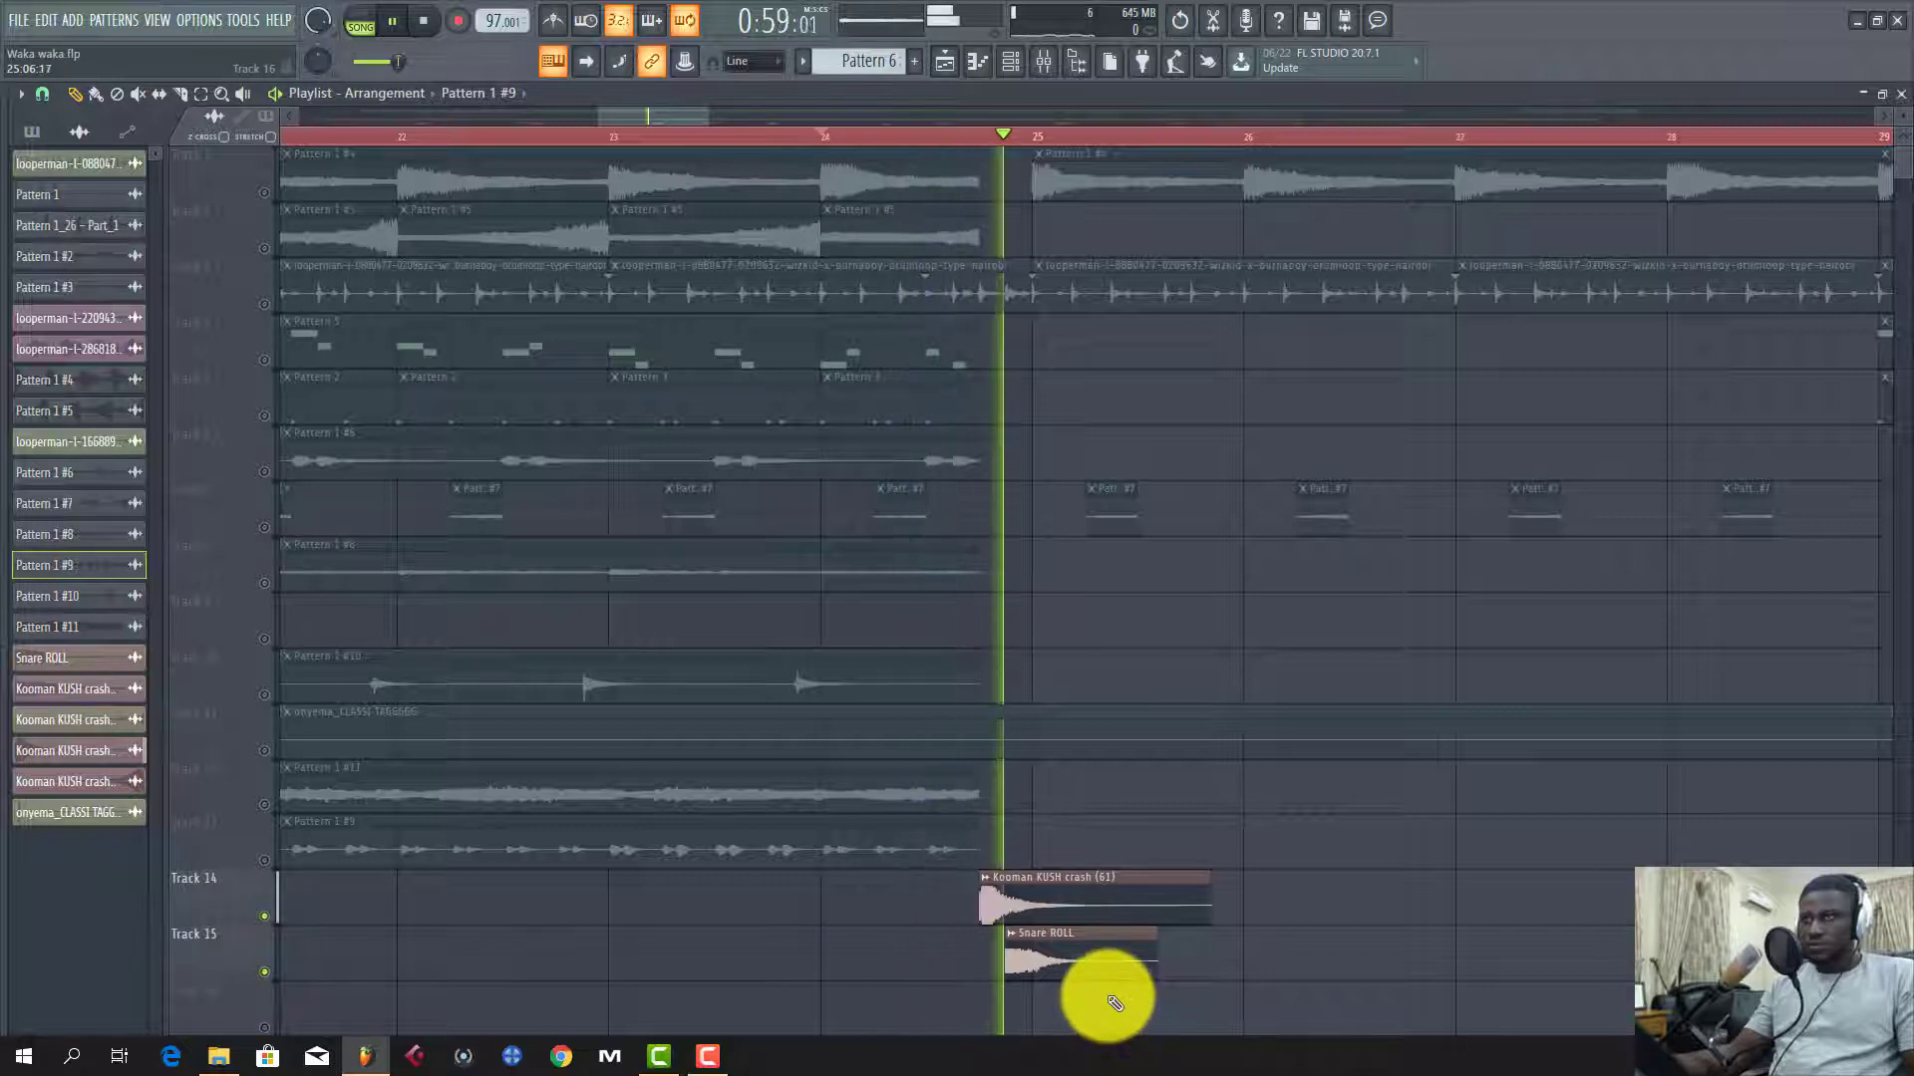
key(space)
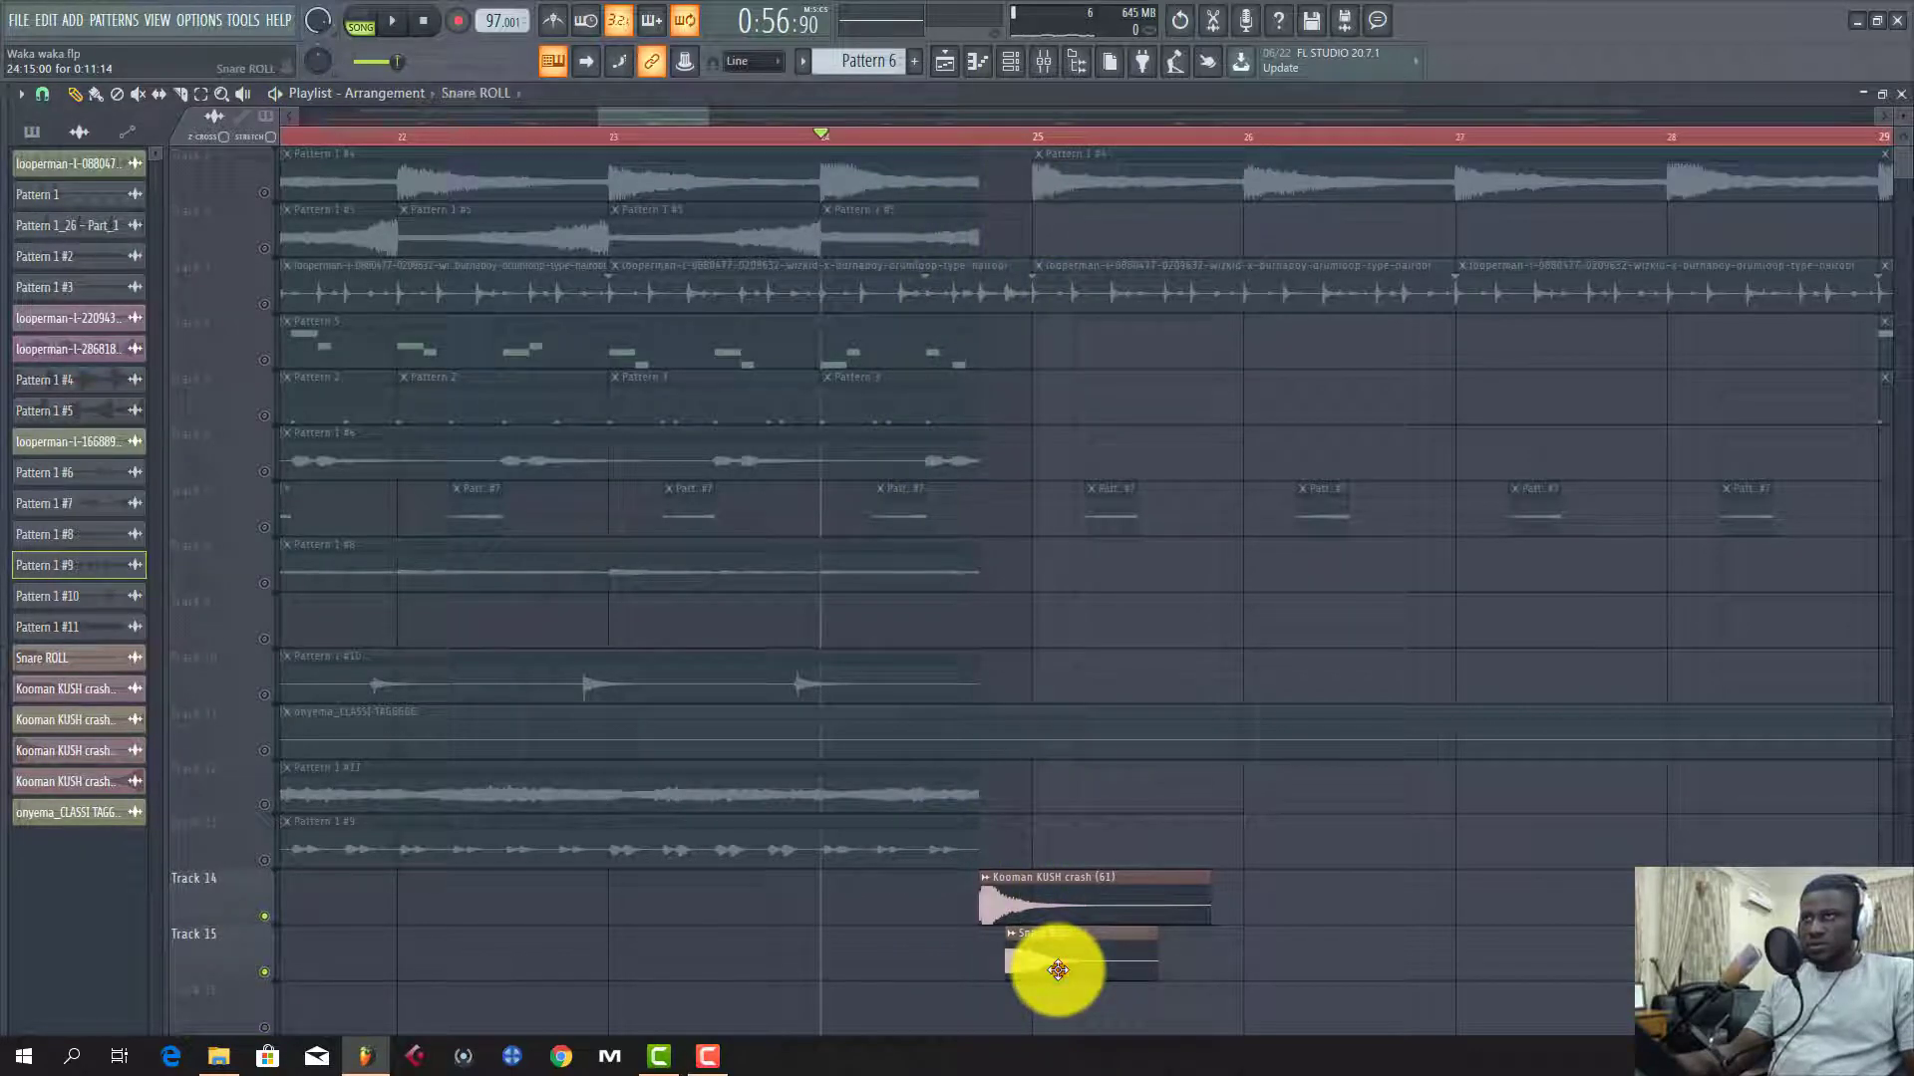
Step: Preview the Snare ROLL sample in its channel settings and set the playback position to bar 23
double_click(1057, 967)
click(296, 590)
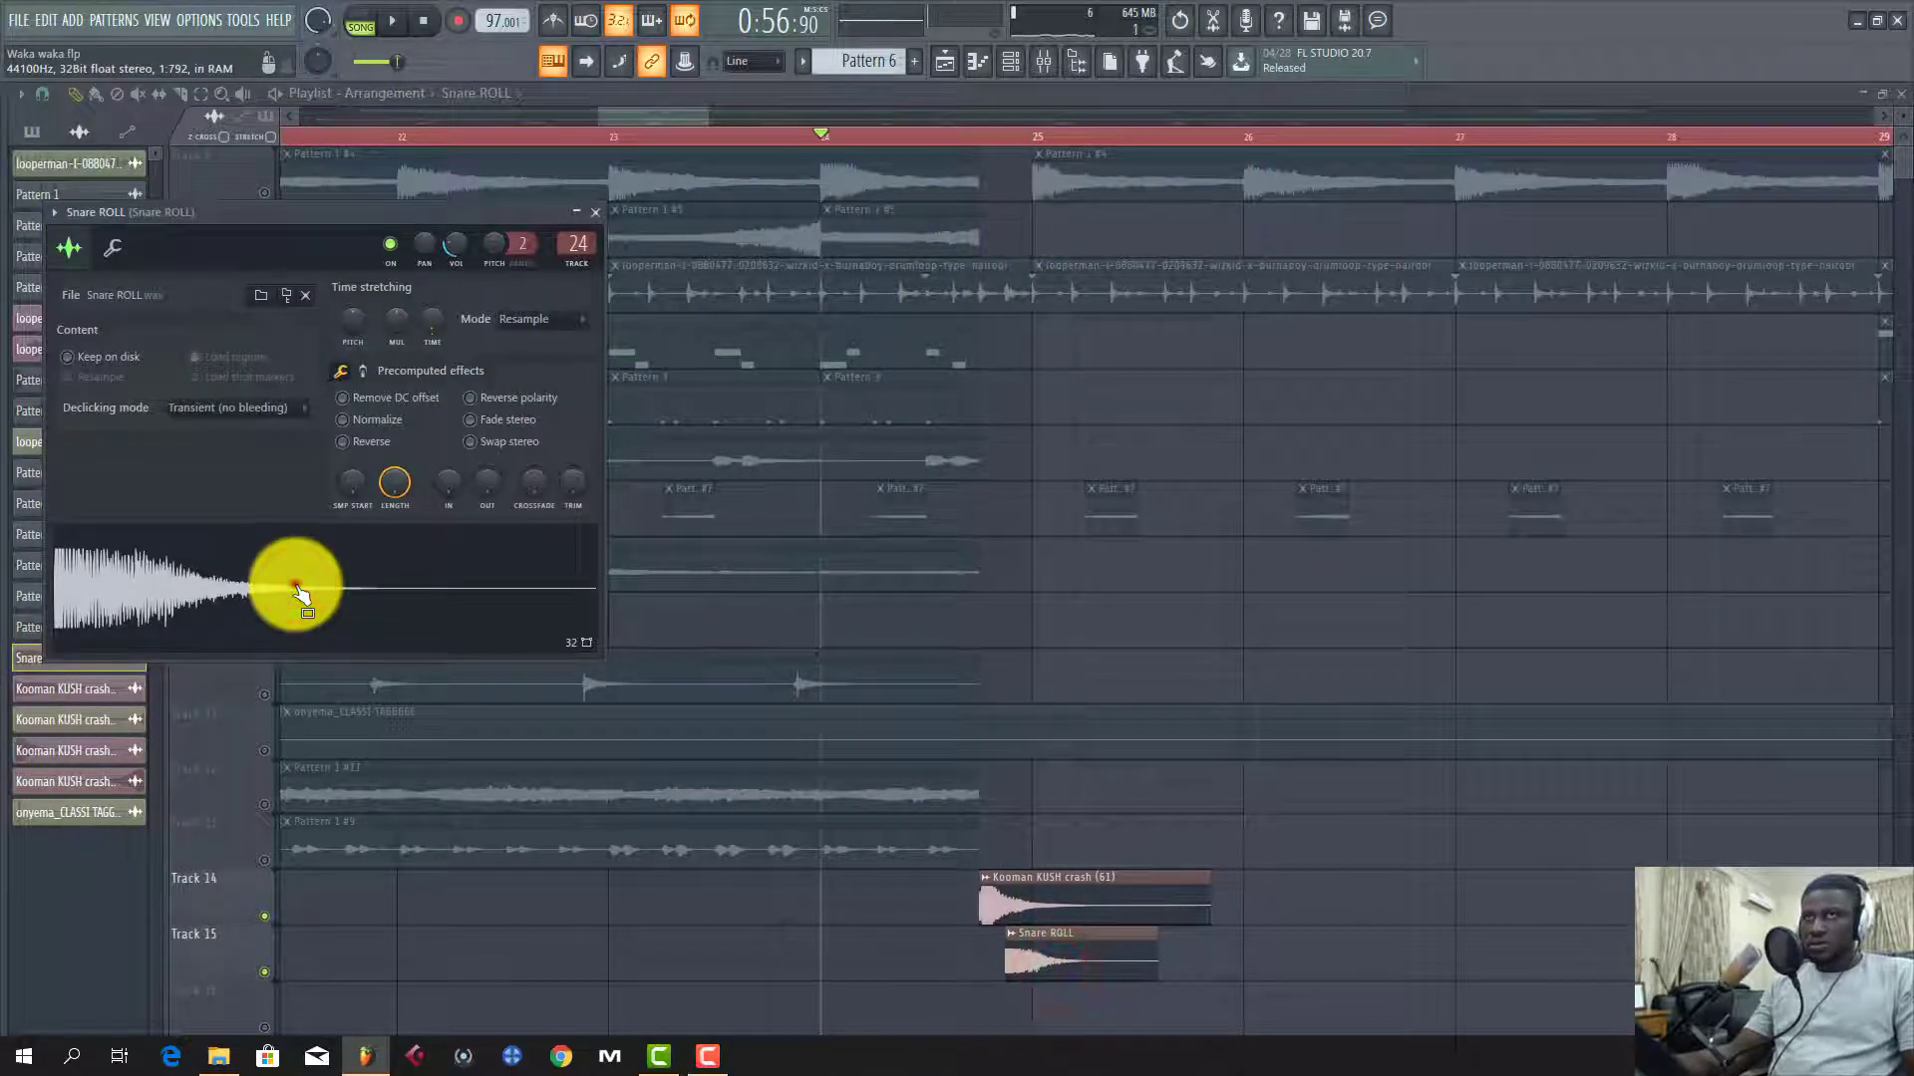
click(1054, 940)
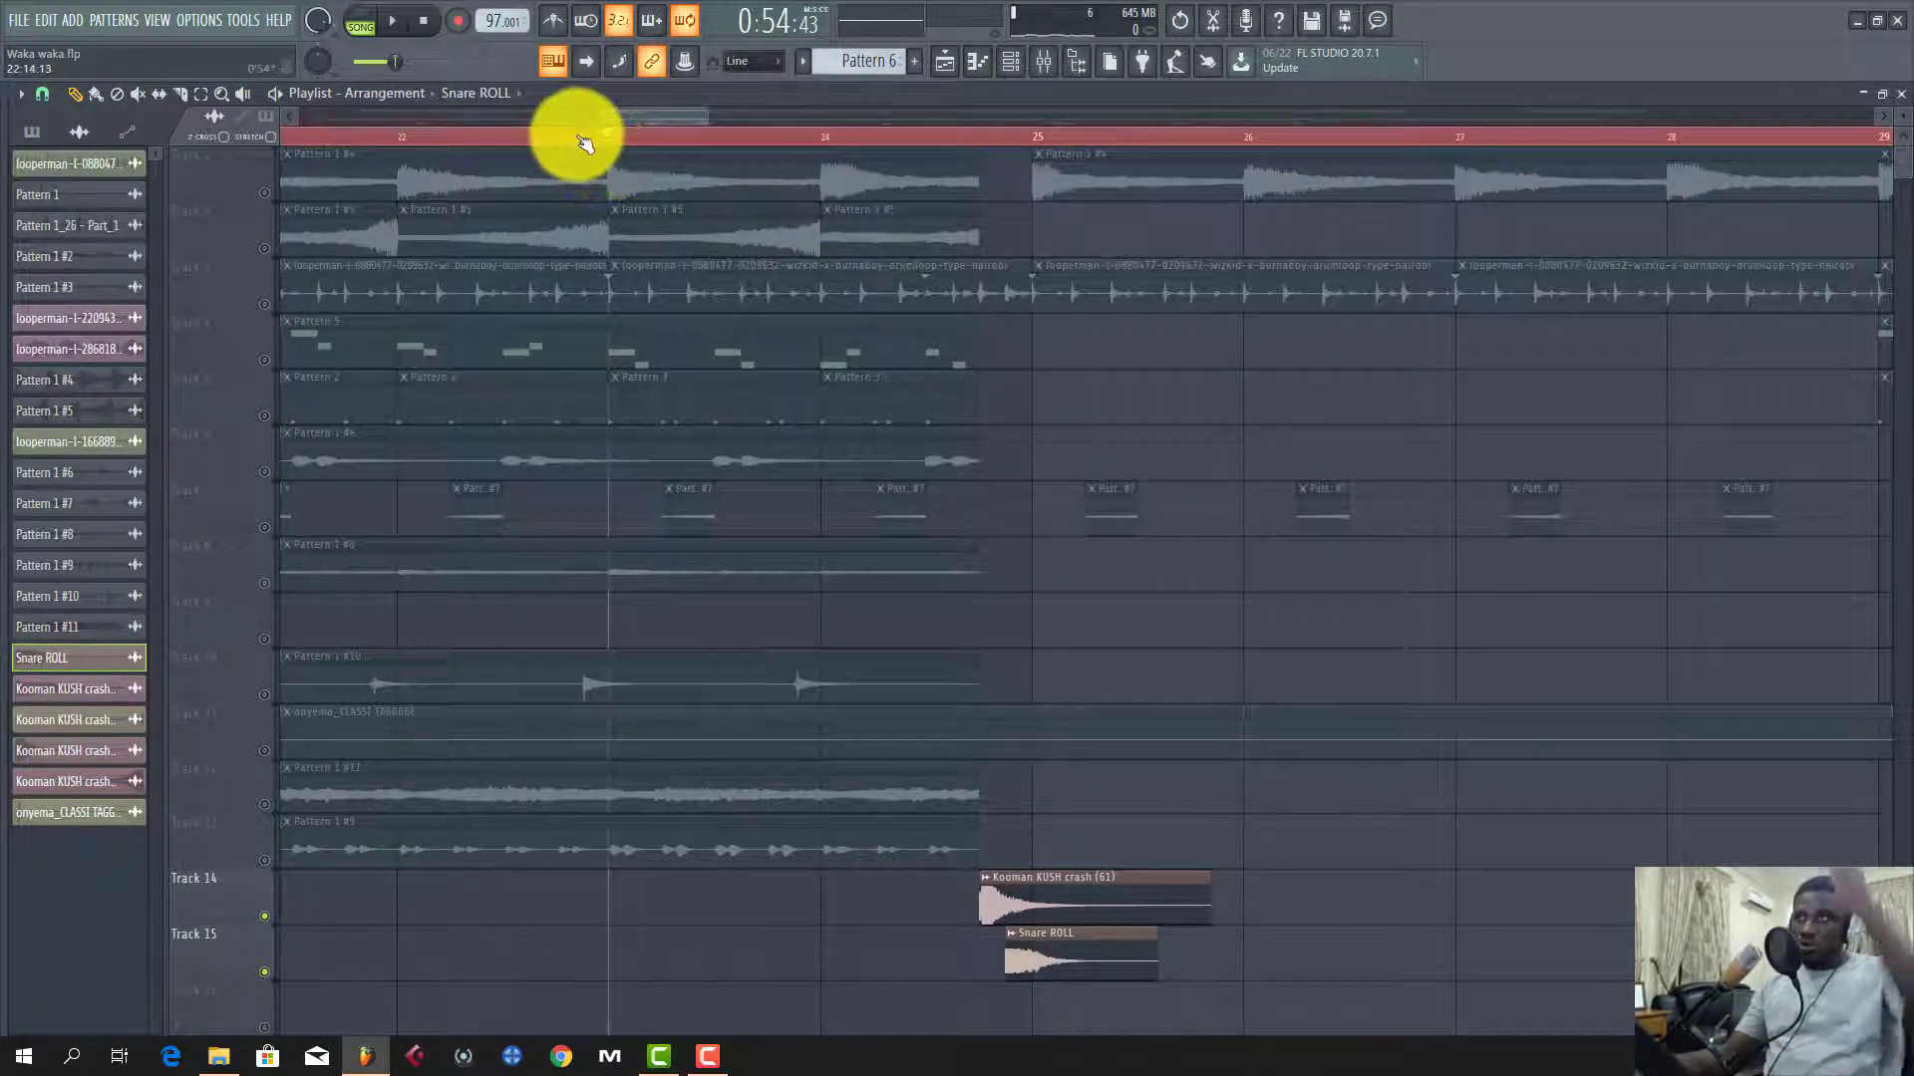
scroll(787, 146, down, 3)
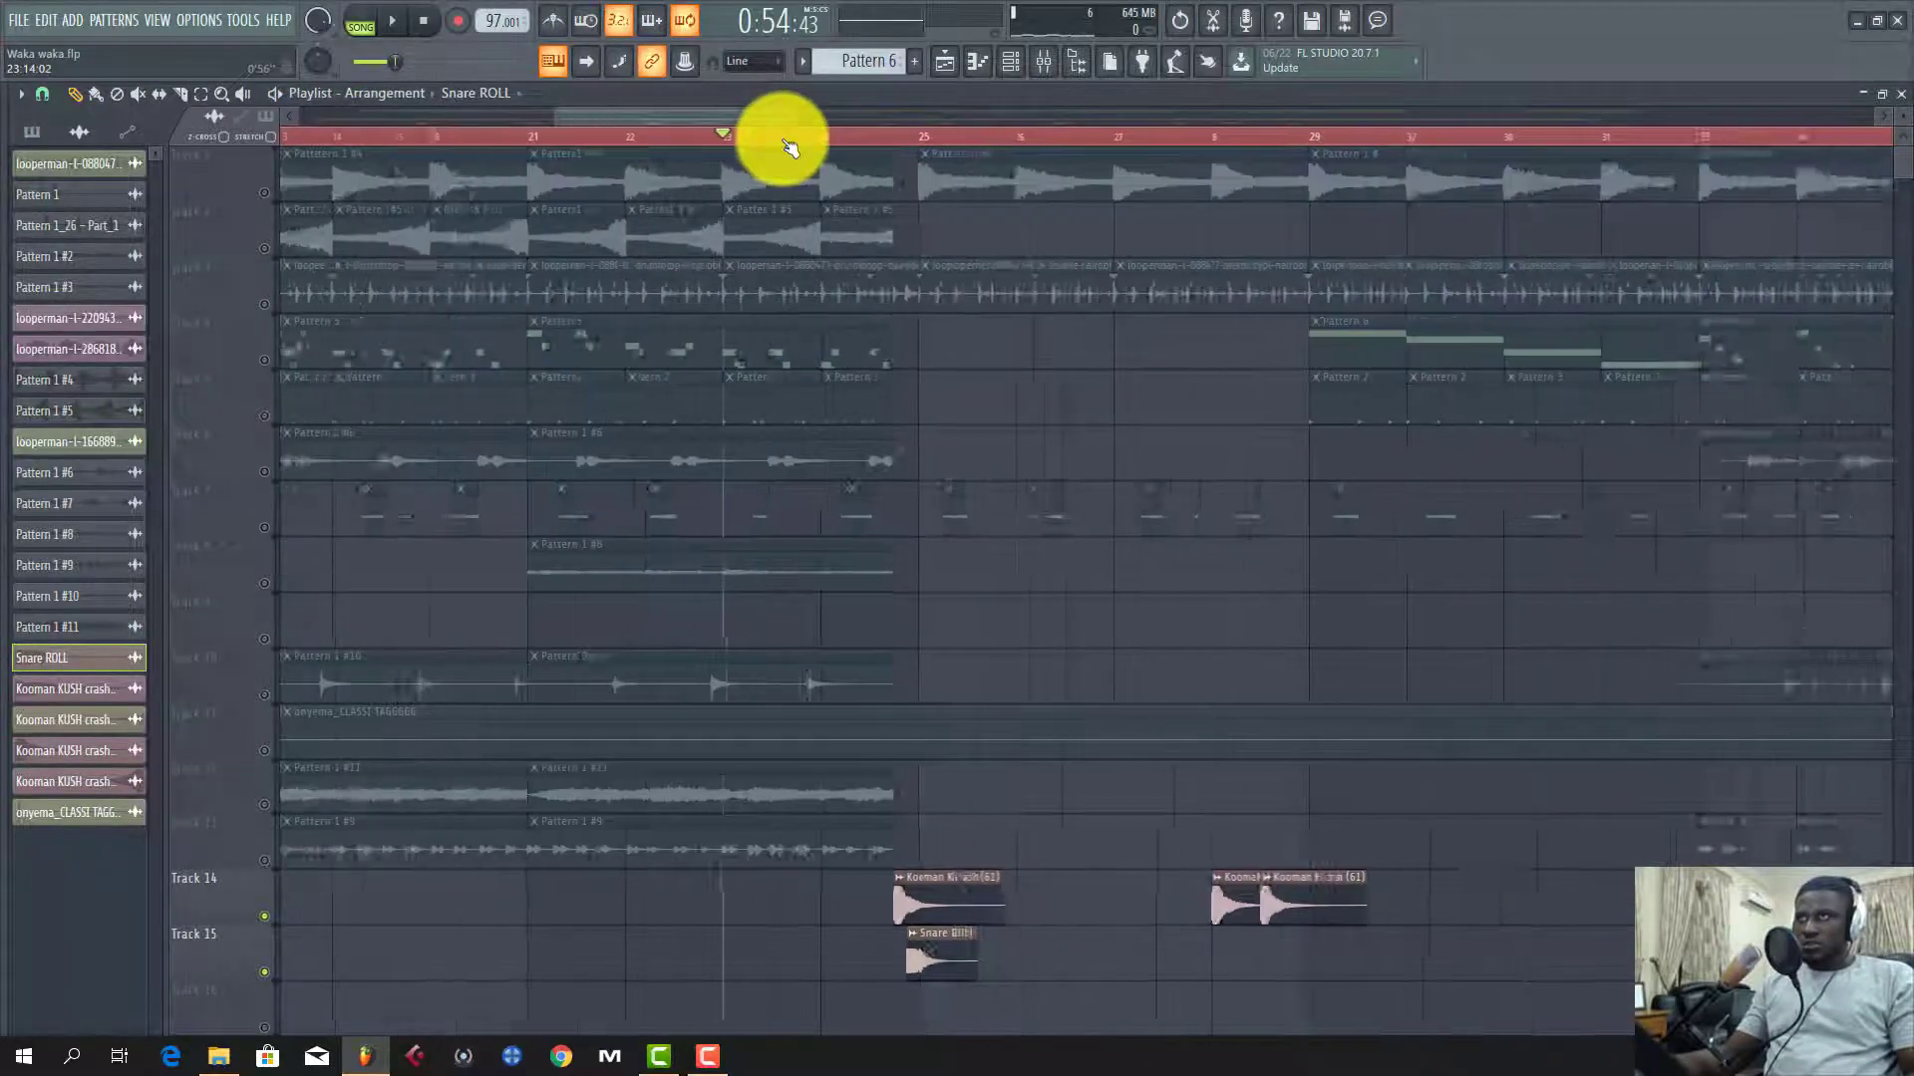
Step: Turn the other tracks back on alongside Tracks 14 and 15 and return the playback position to bar 1
scroll(783, 140, down, 4)
scroll(594, 825, down, 1)
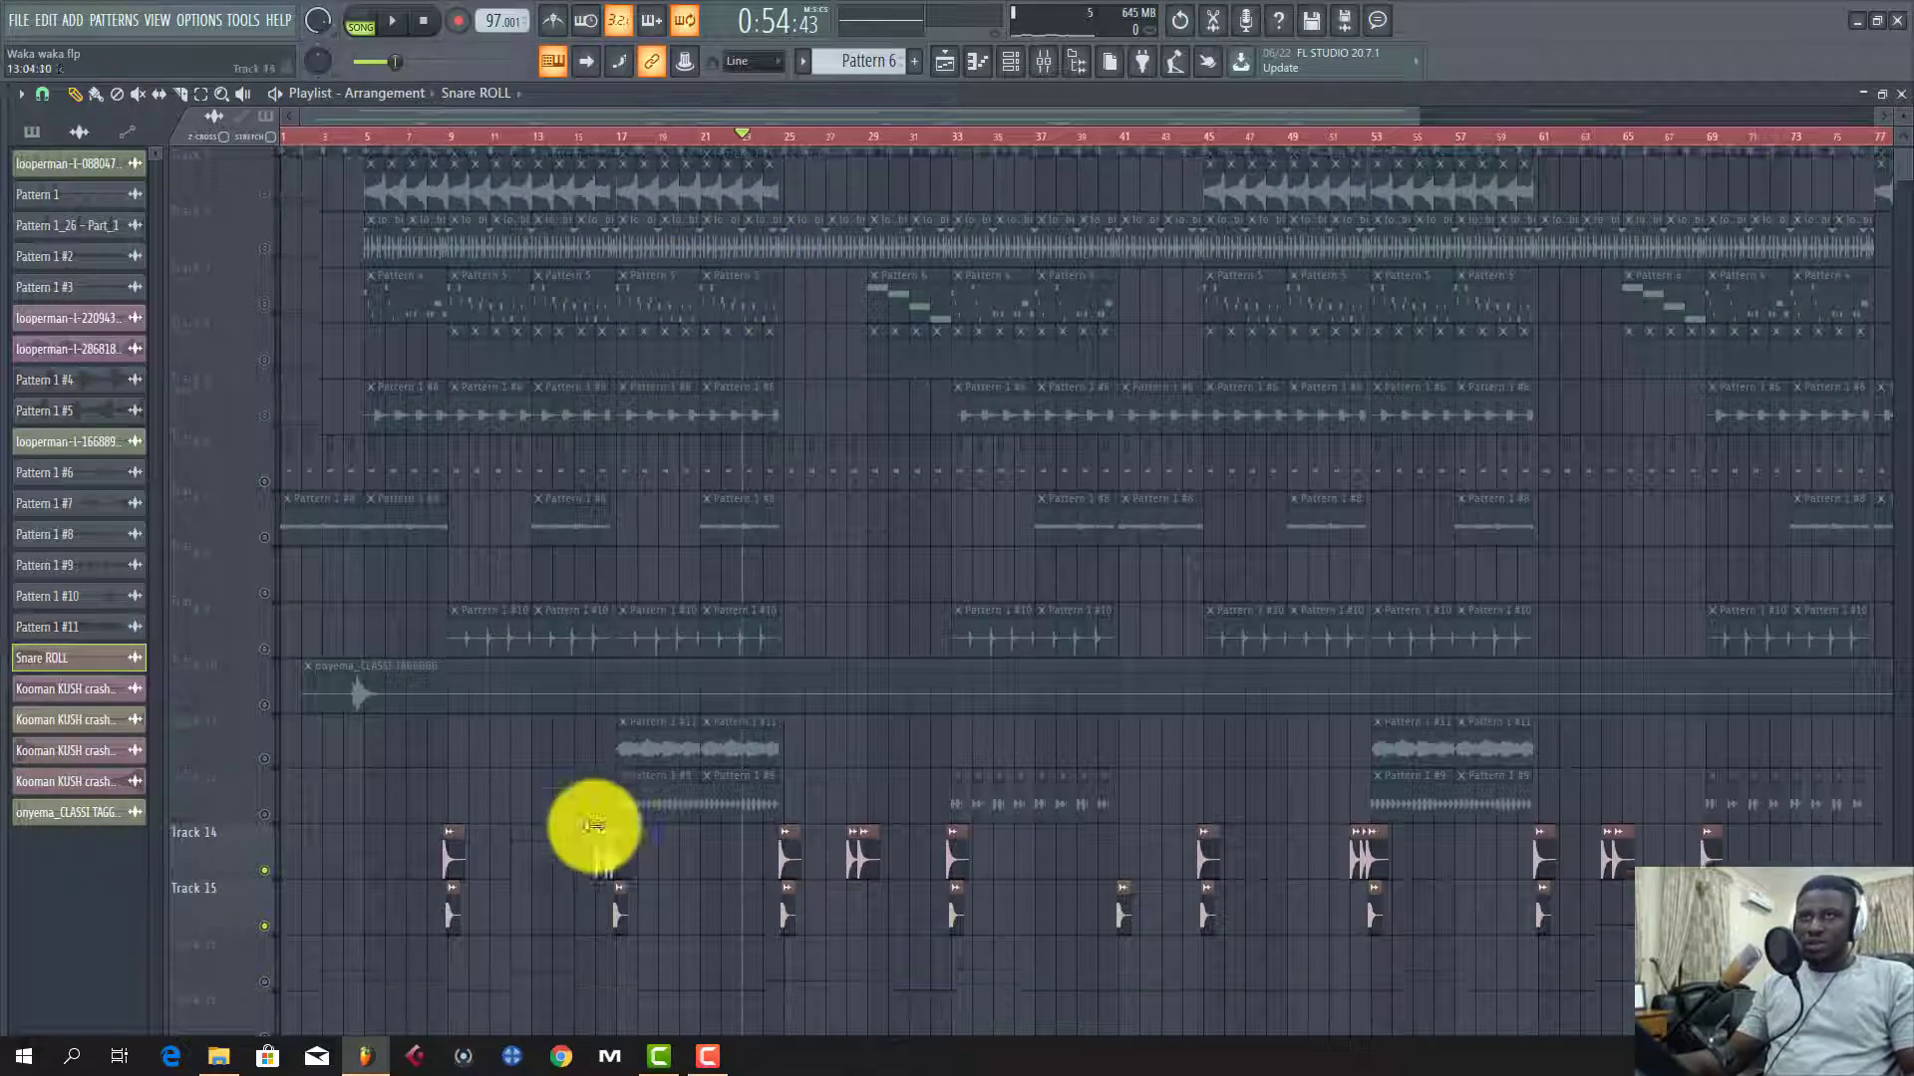
click(264, 802)
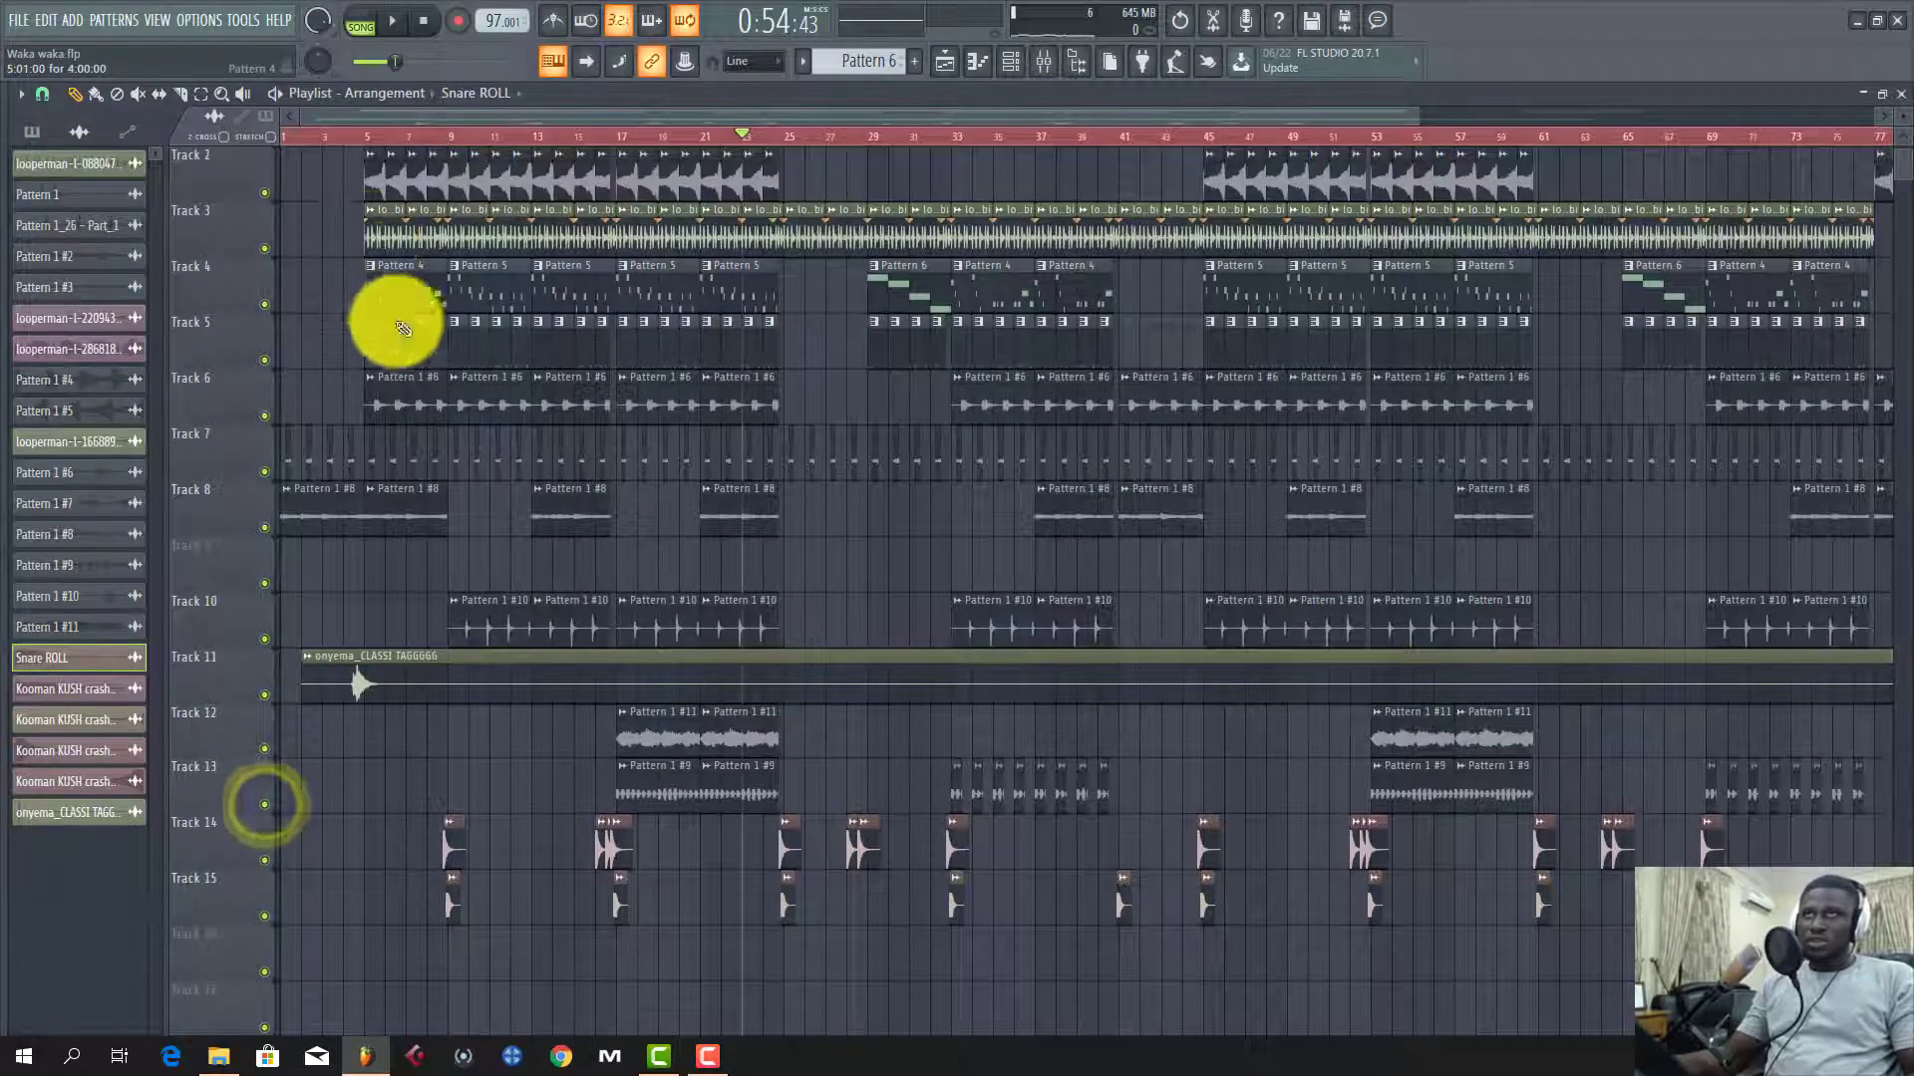
scroll(397, 322, up, 1)
drag(306, 132, 209, 153)
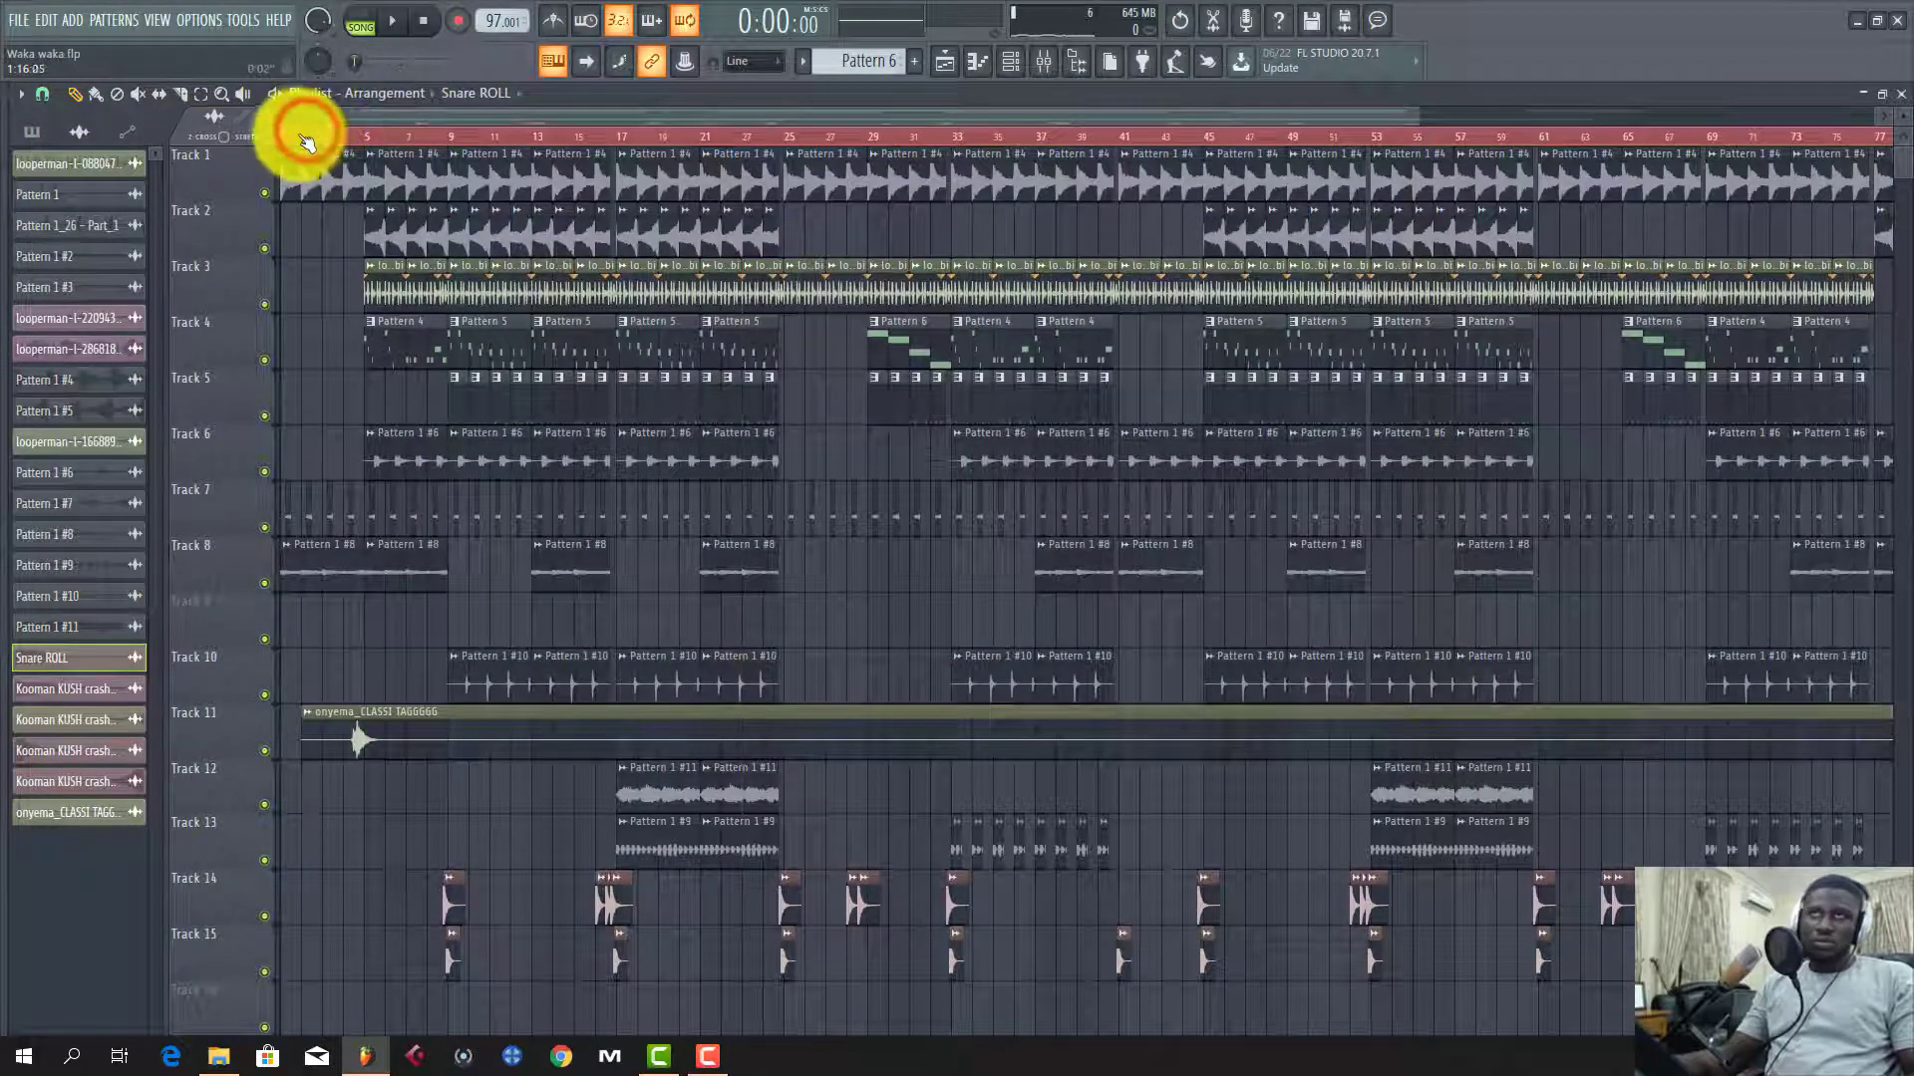
Step: Play the arrangement from bar 5 with all its tracks on, and stop playback
scroll(306, 139, up, 3)
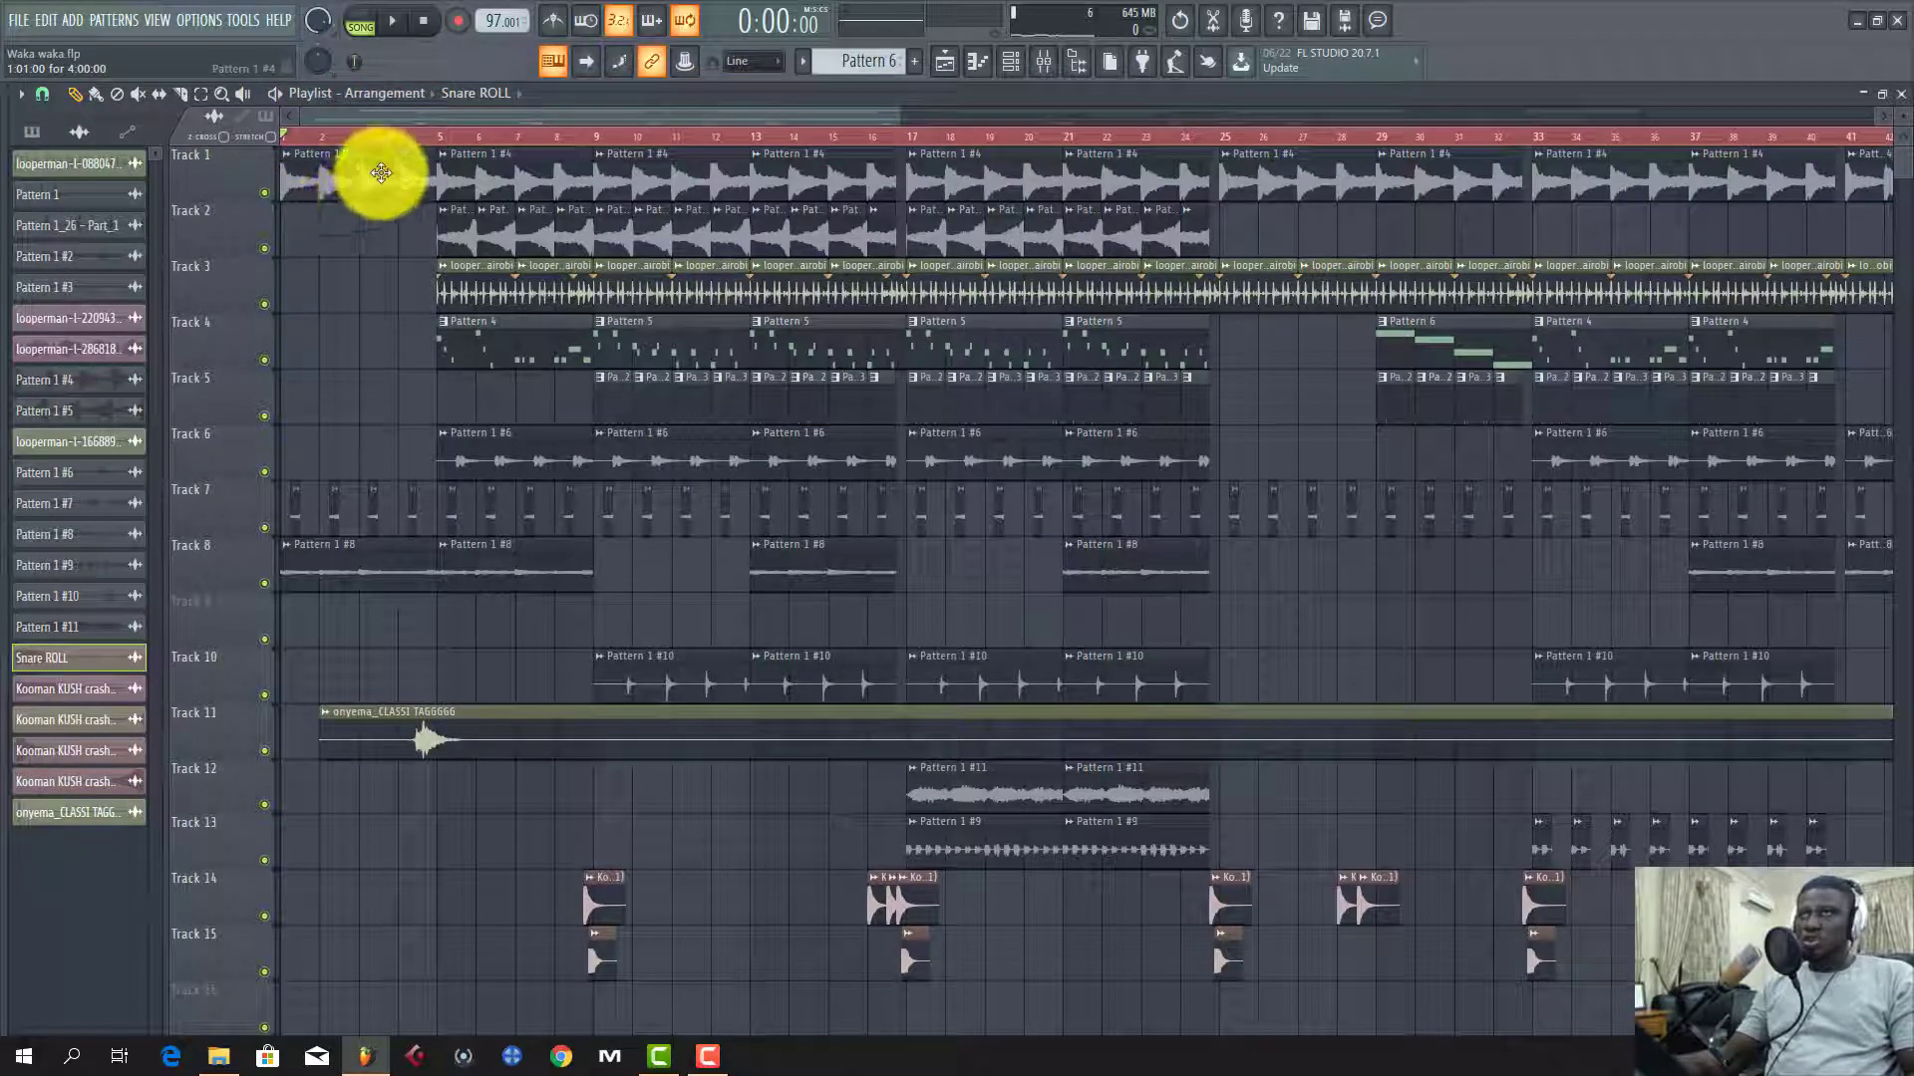
click(436, 140)
key(space)
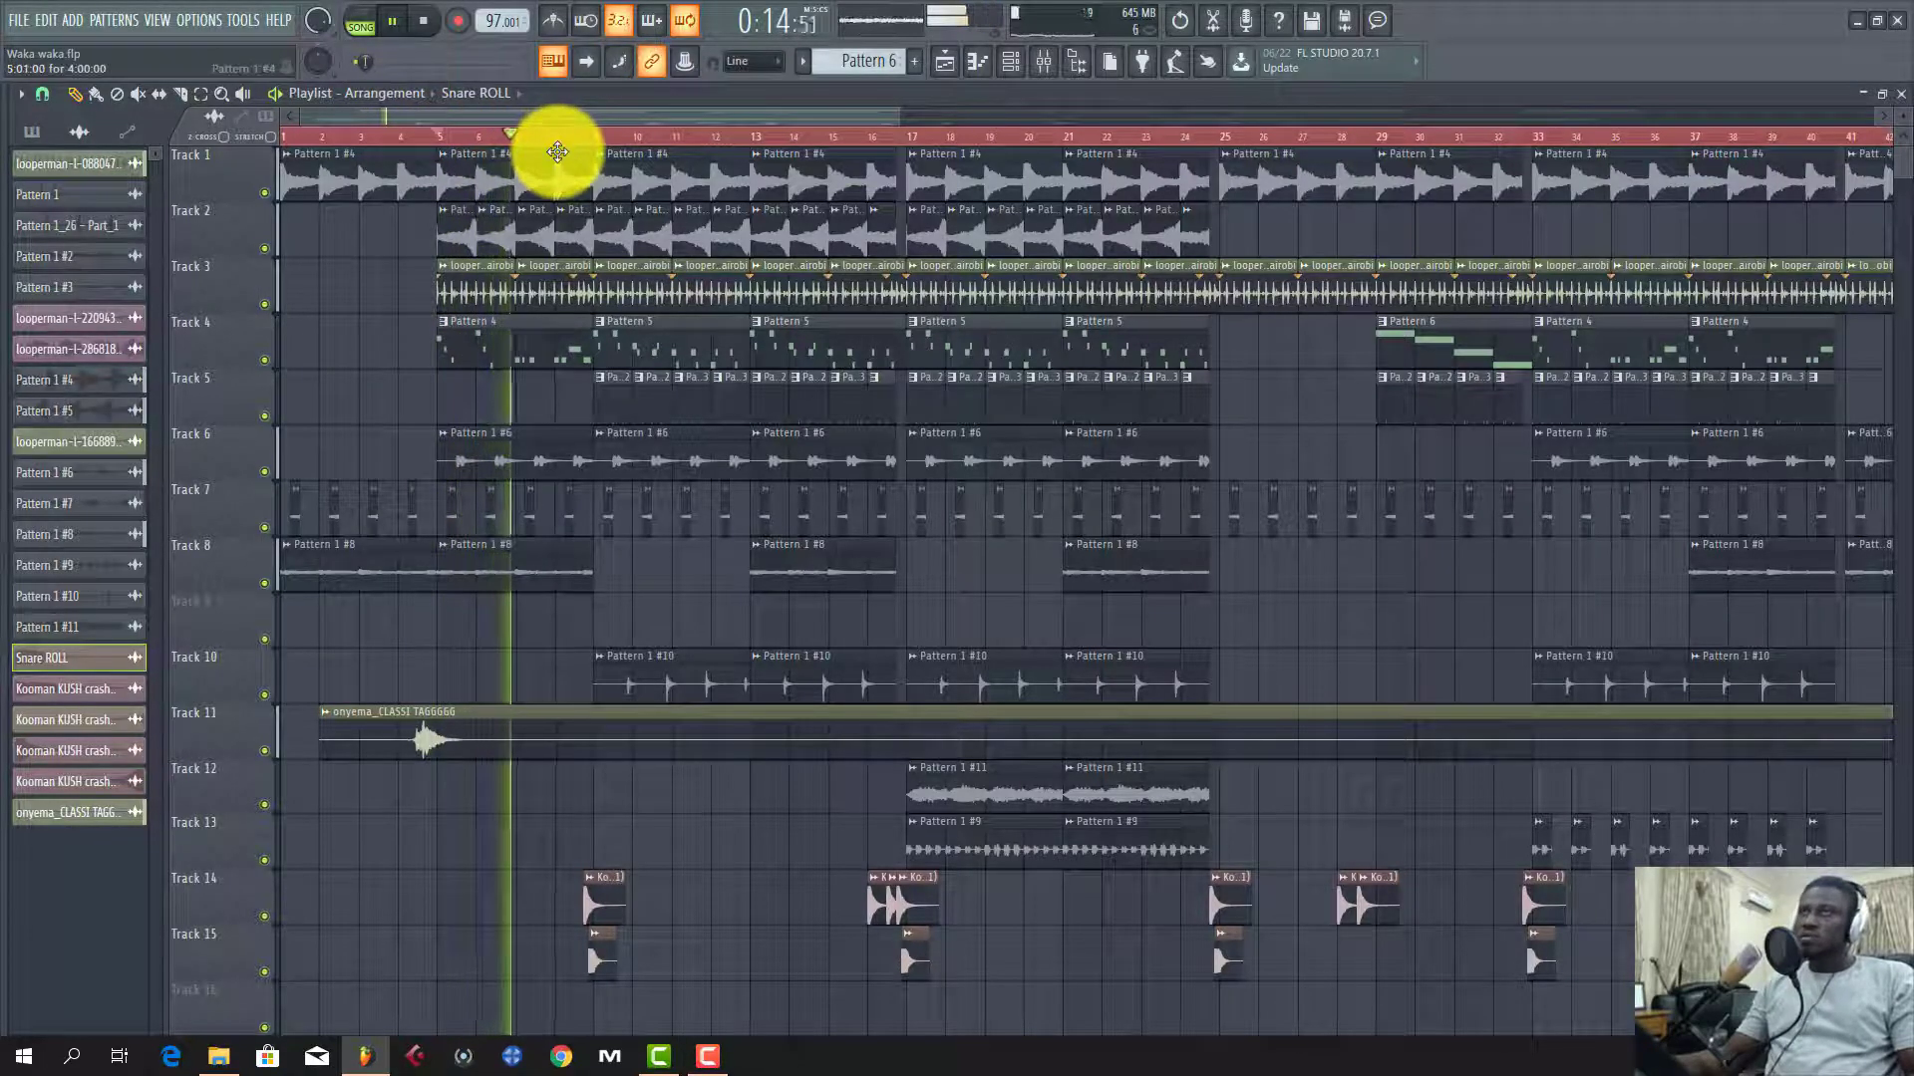
key(space)
click(425, 22)
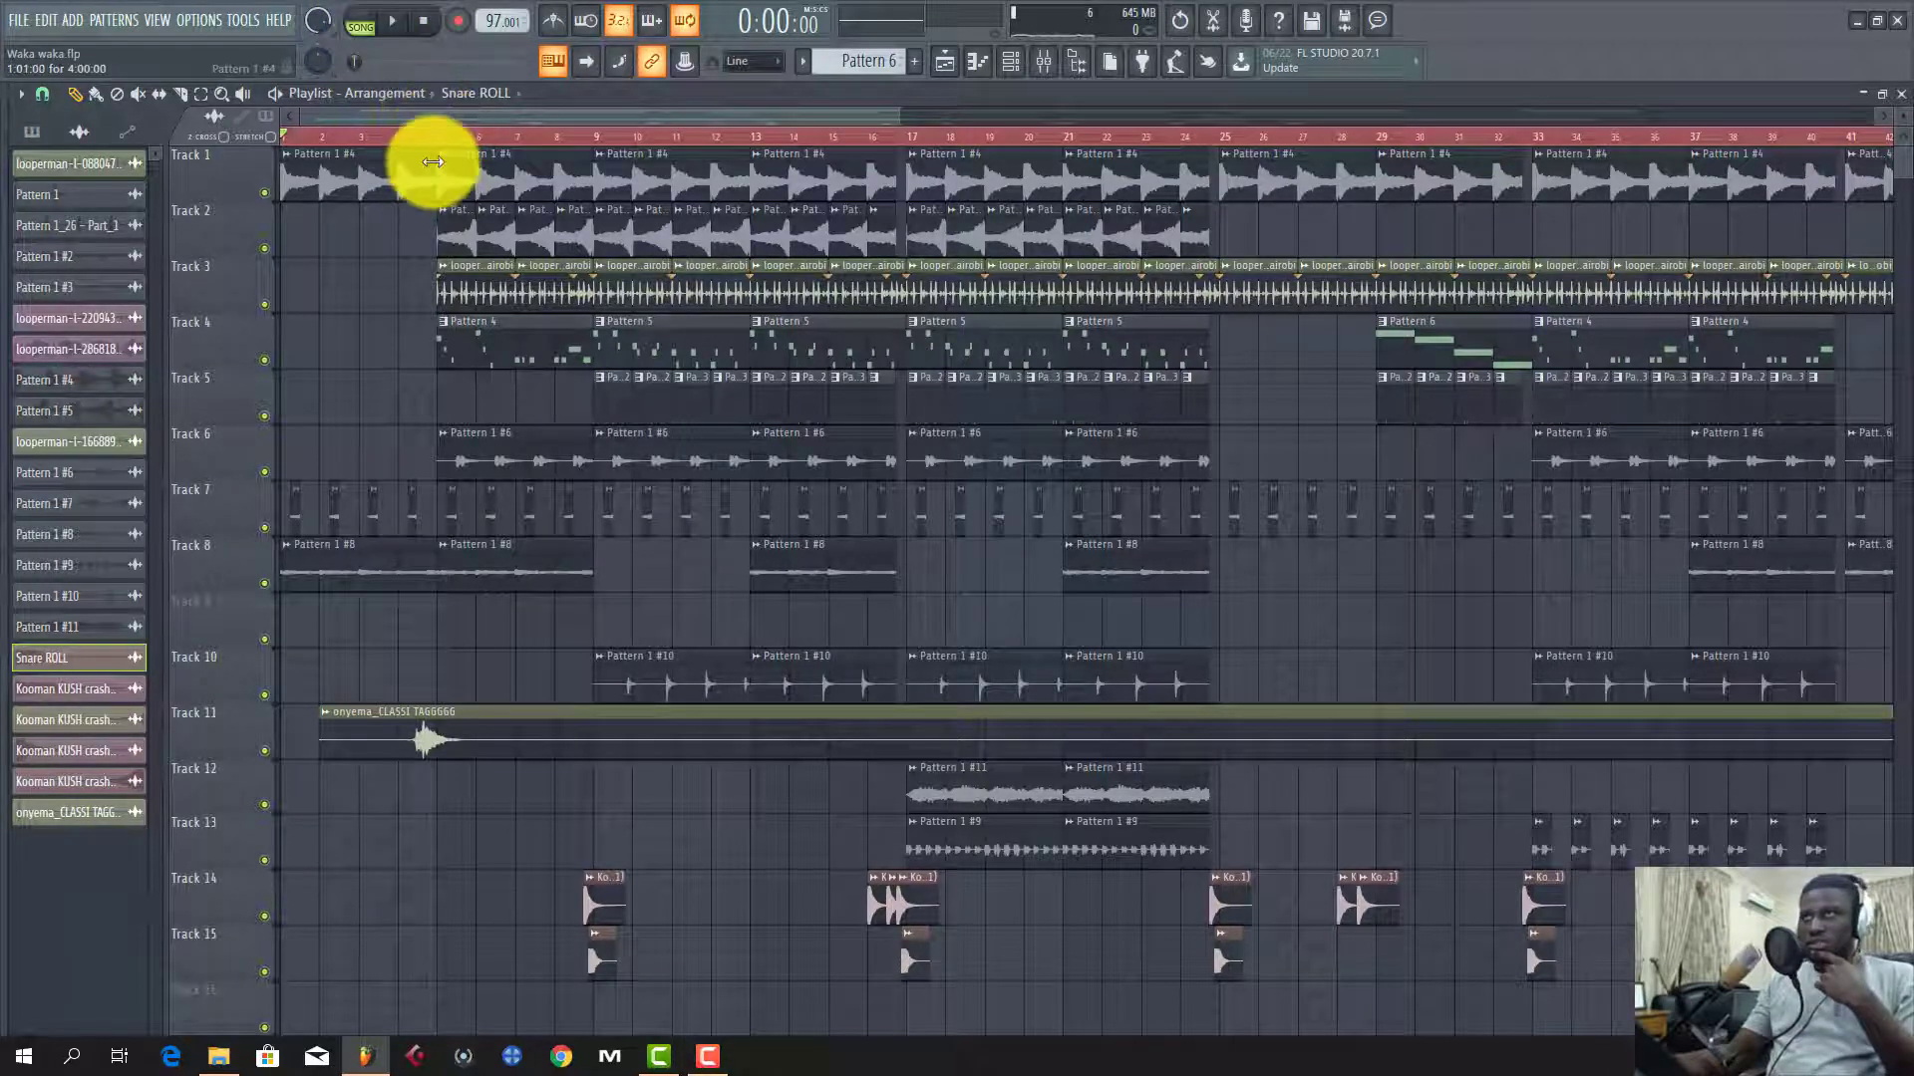
Step: Examine the channel settings of the Pattern 1 #4 clip on Track 1 and look over the full arrangement
scroll(429, 140, down, 3)
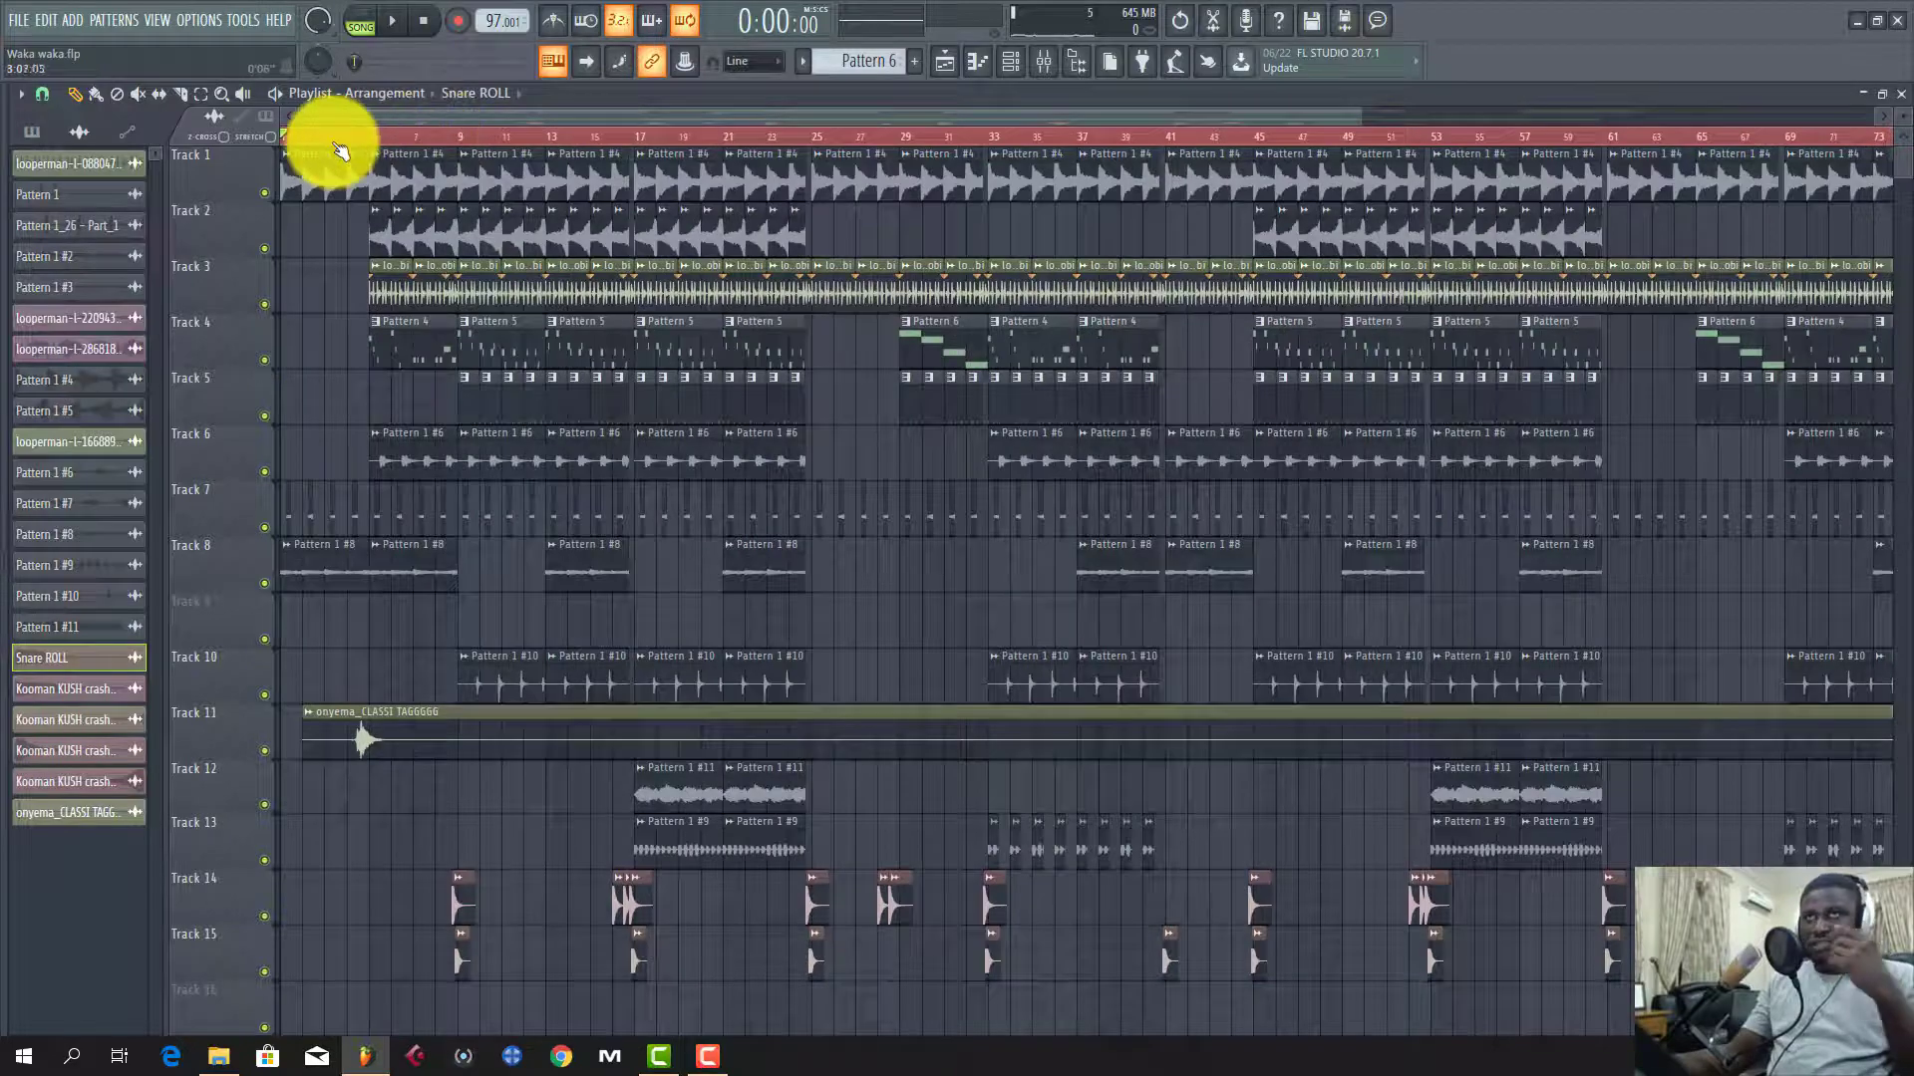
scroll(339, 149, down, 1)
scroll(339, 149, up, 5)
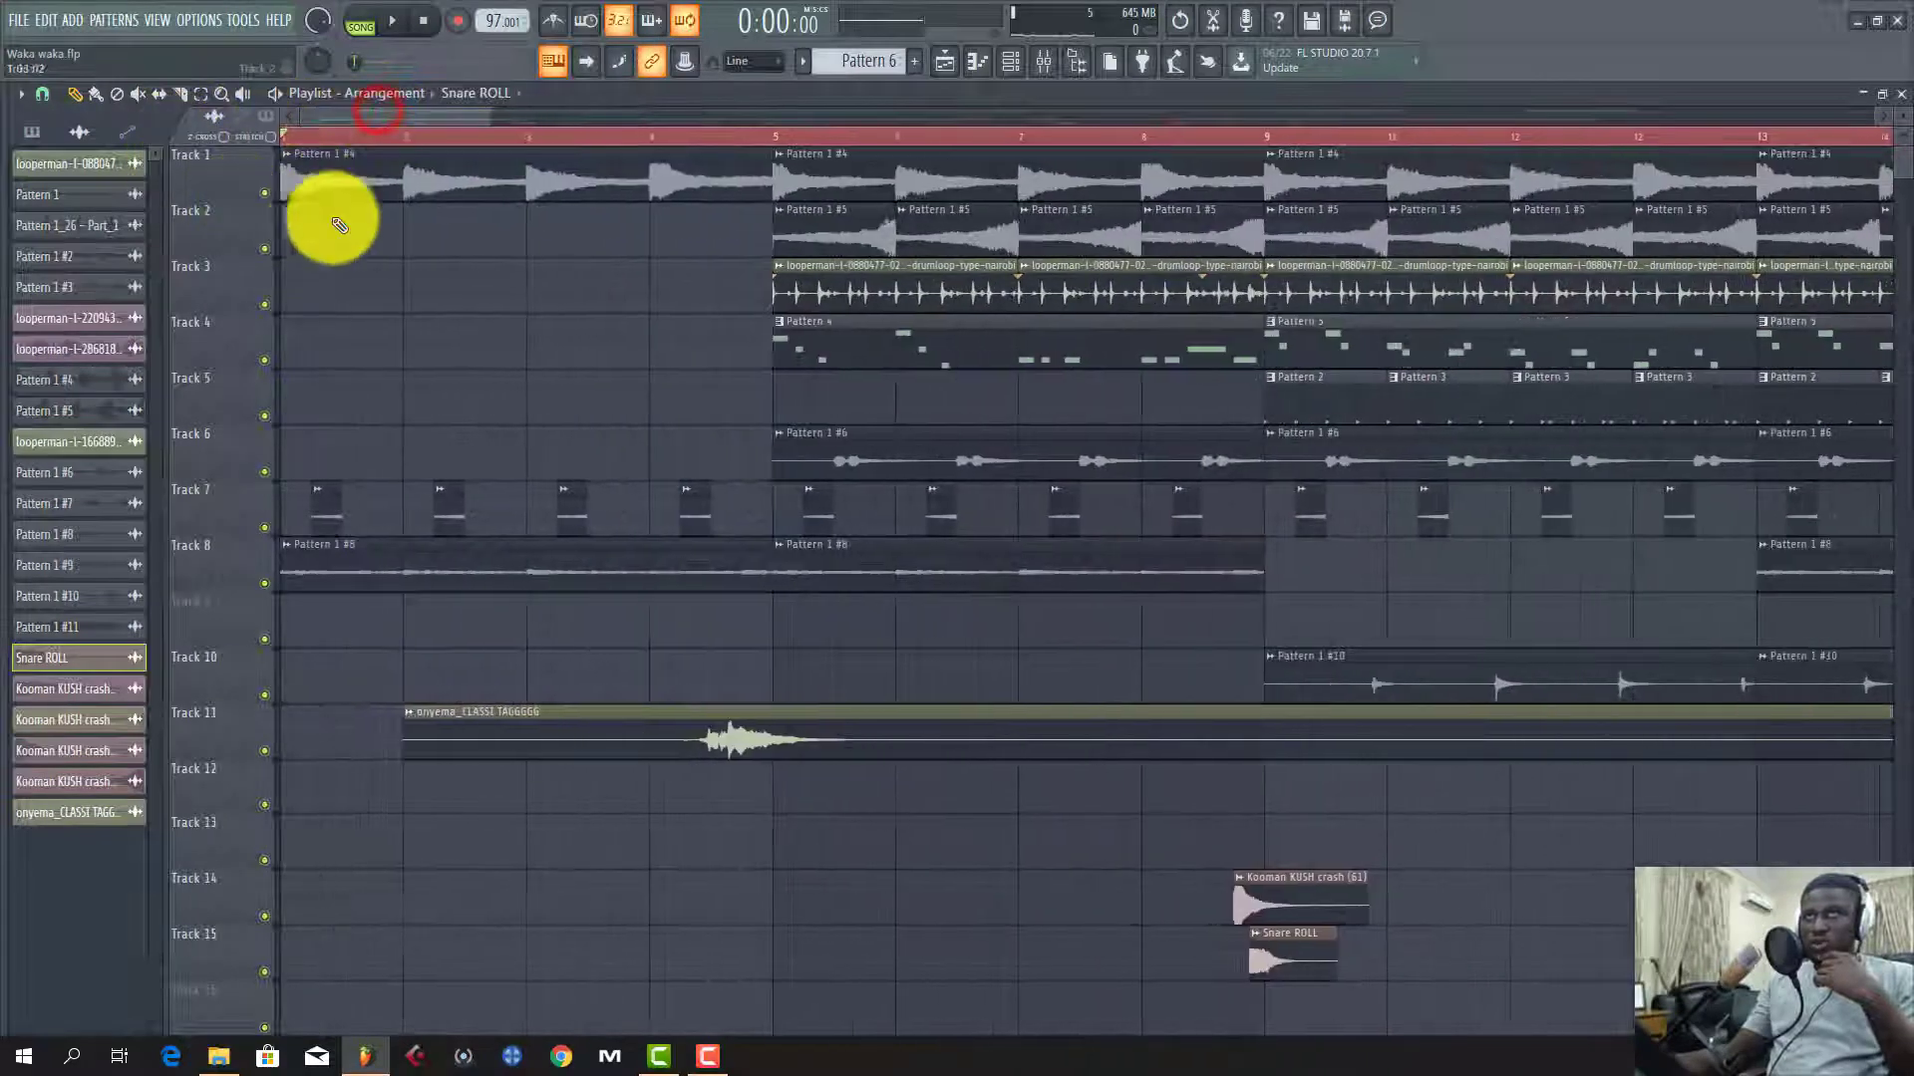
double_click(376, 173)
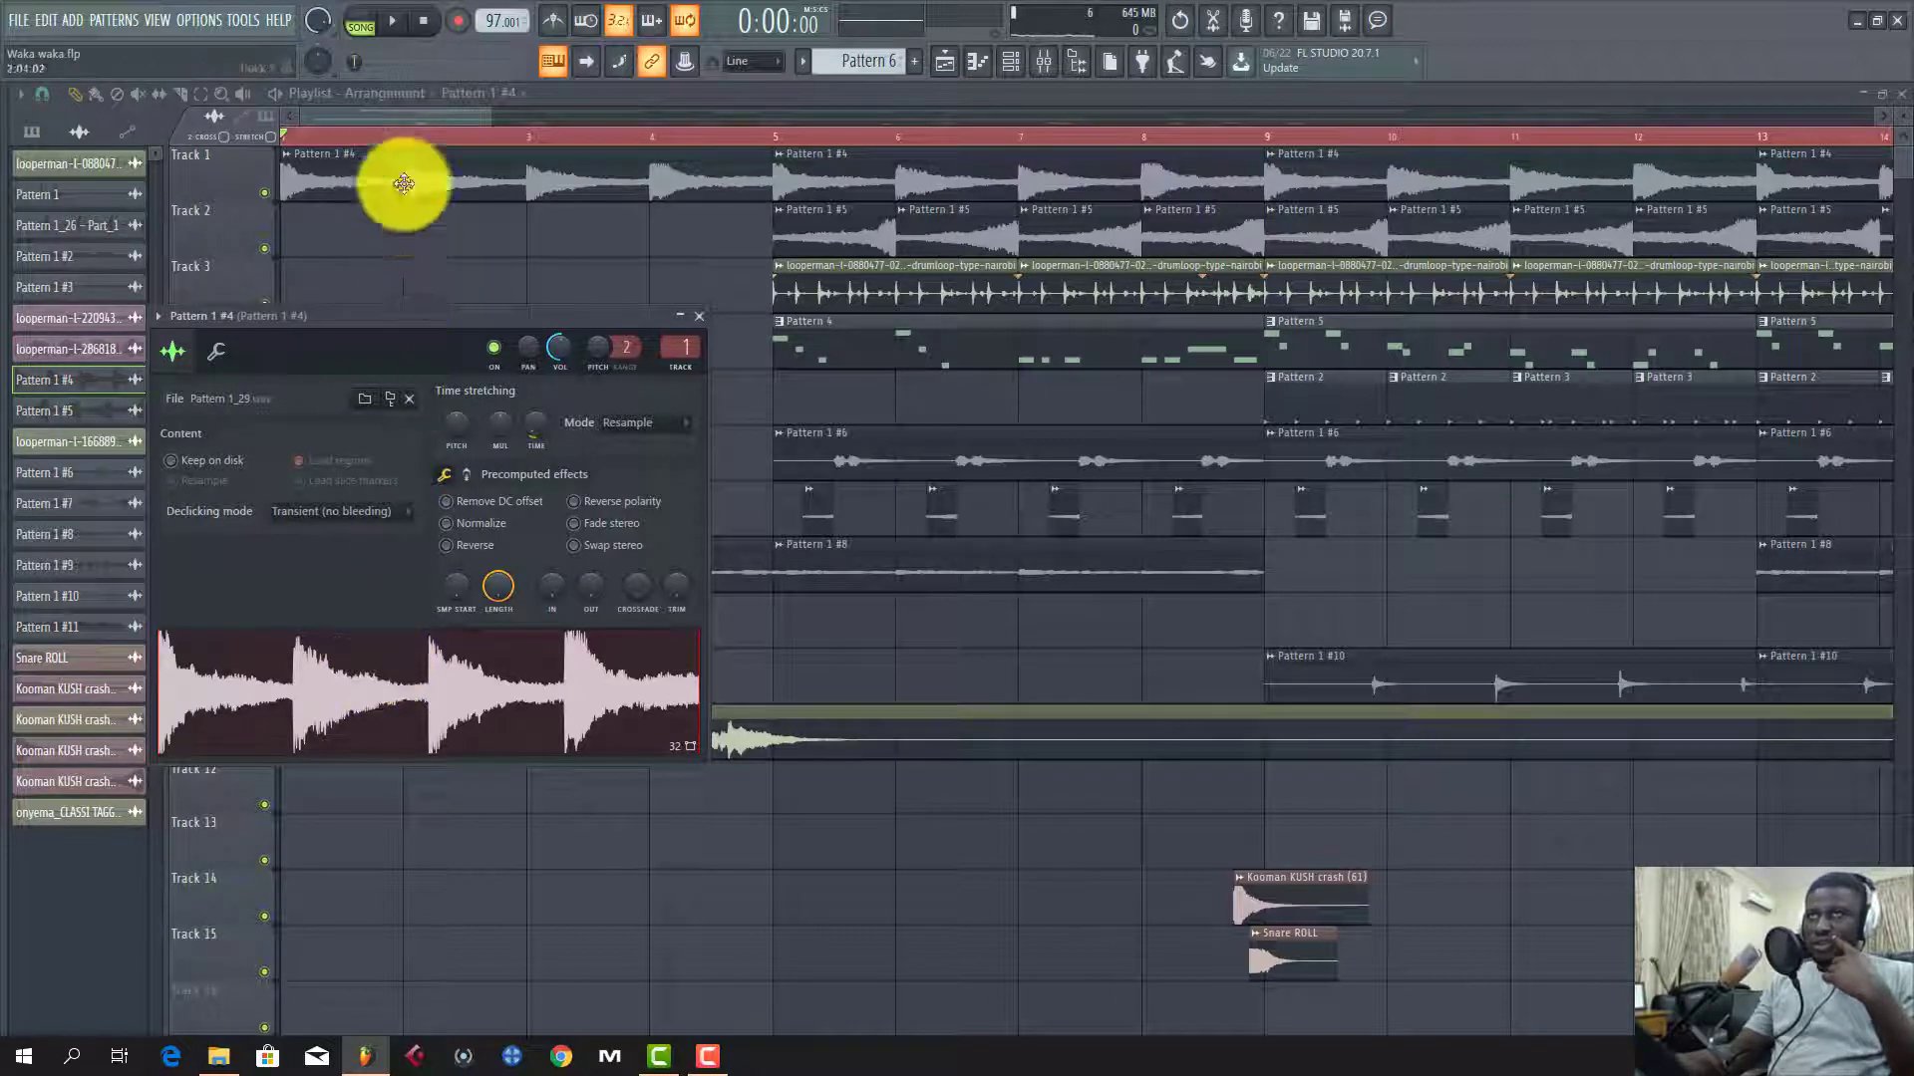
click(362, 120)
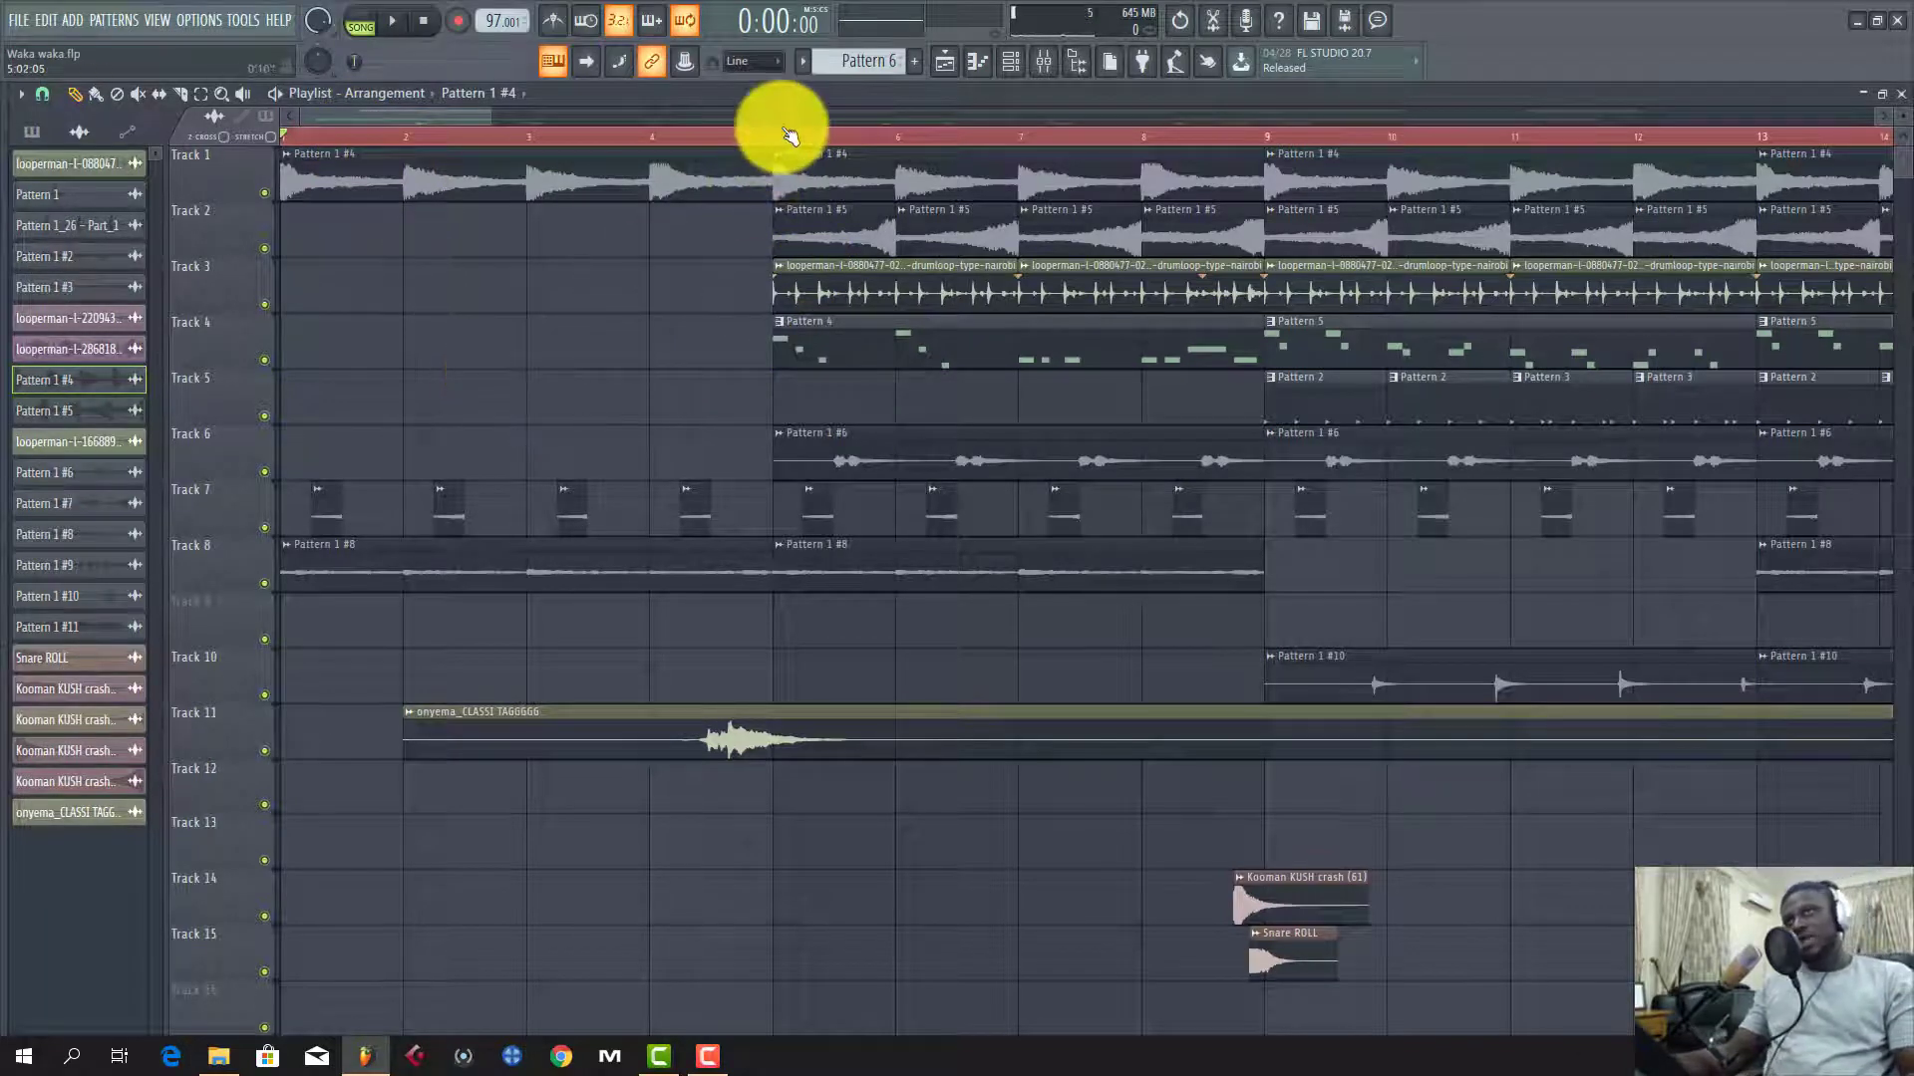
scroll(787, 134, down, 8)
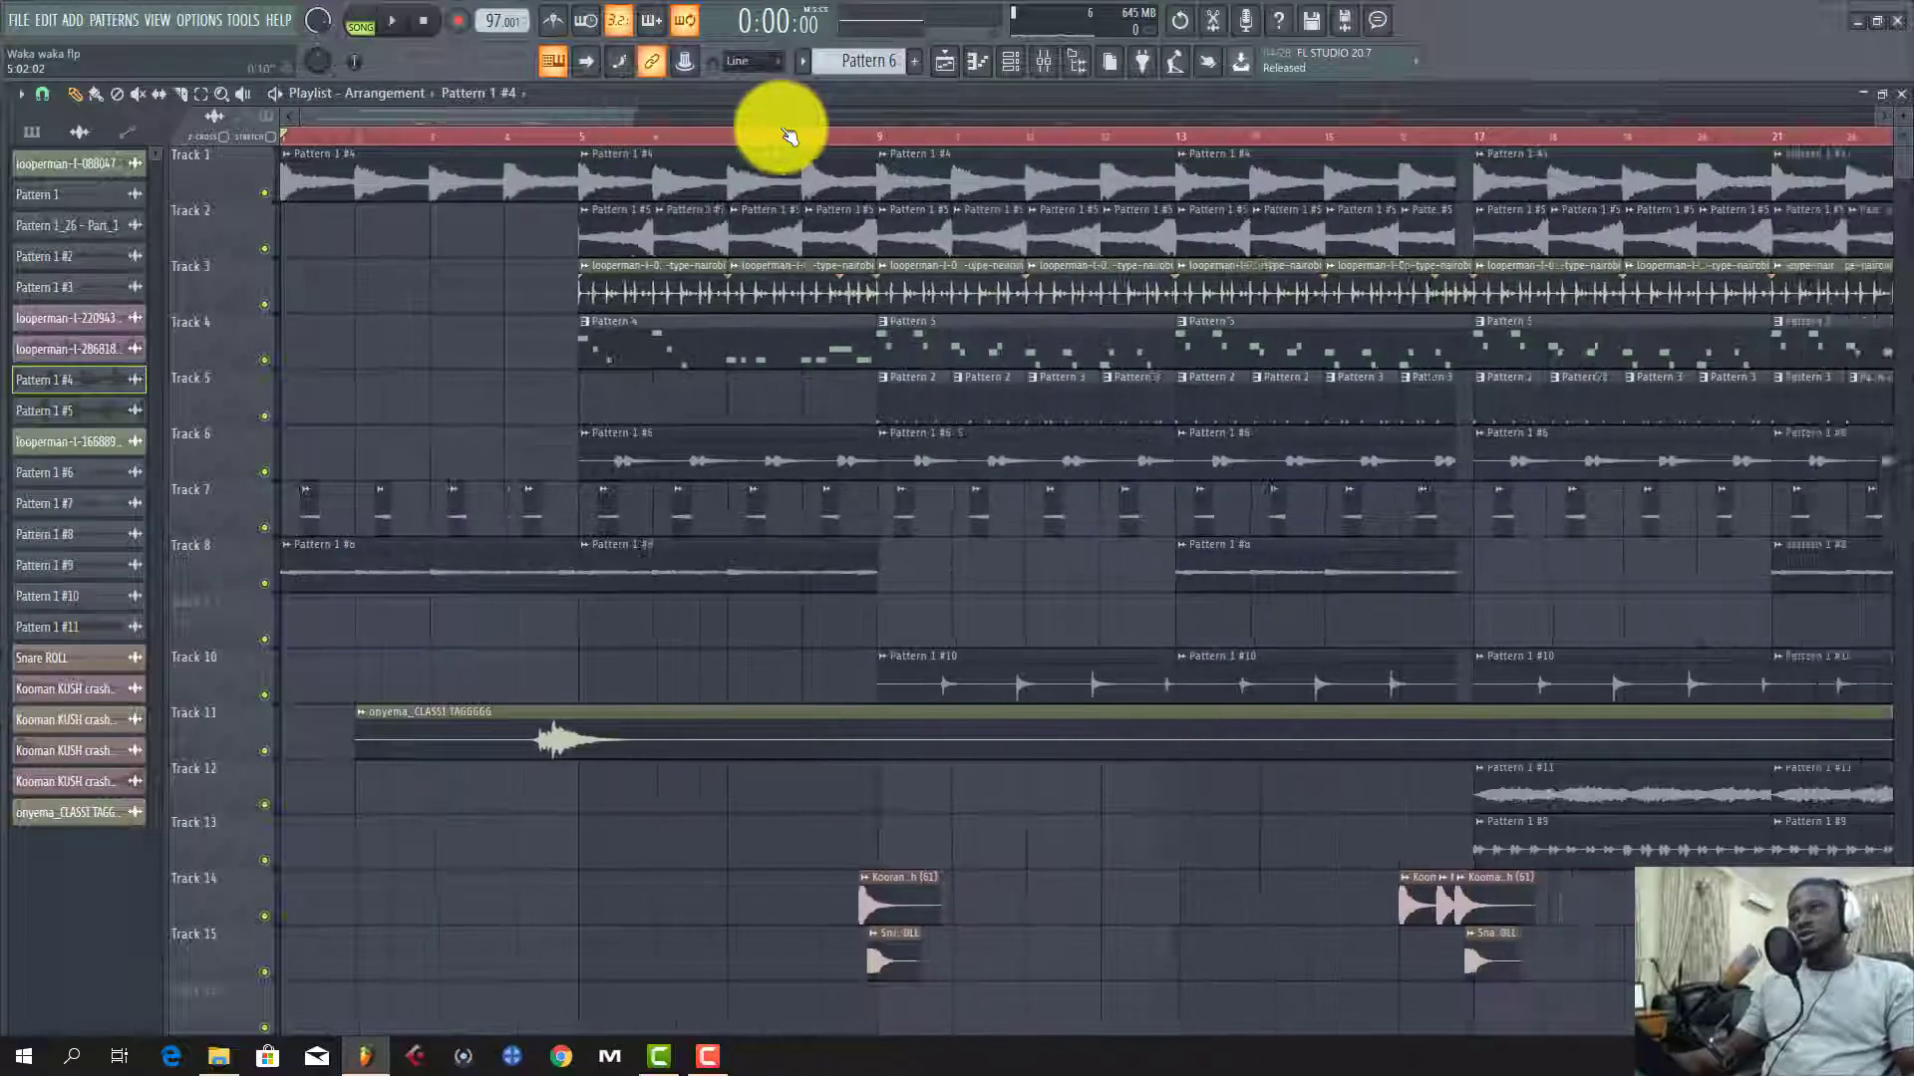
scroll(787, 135, down, 5)
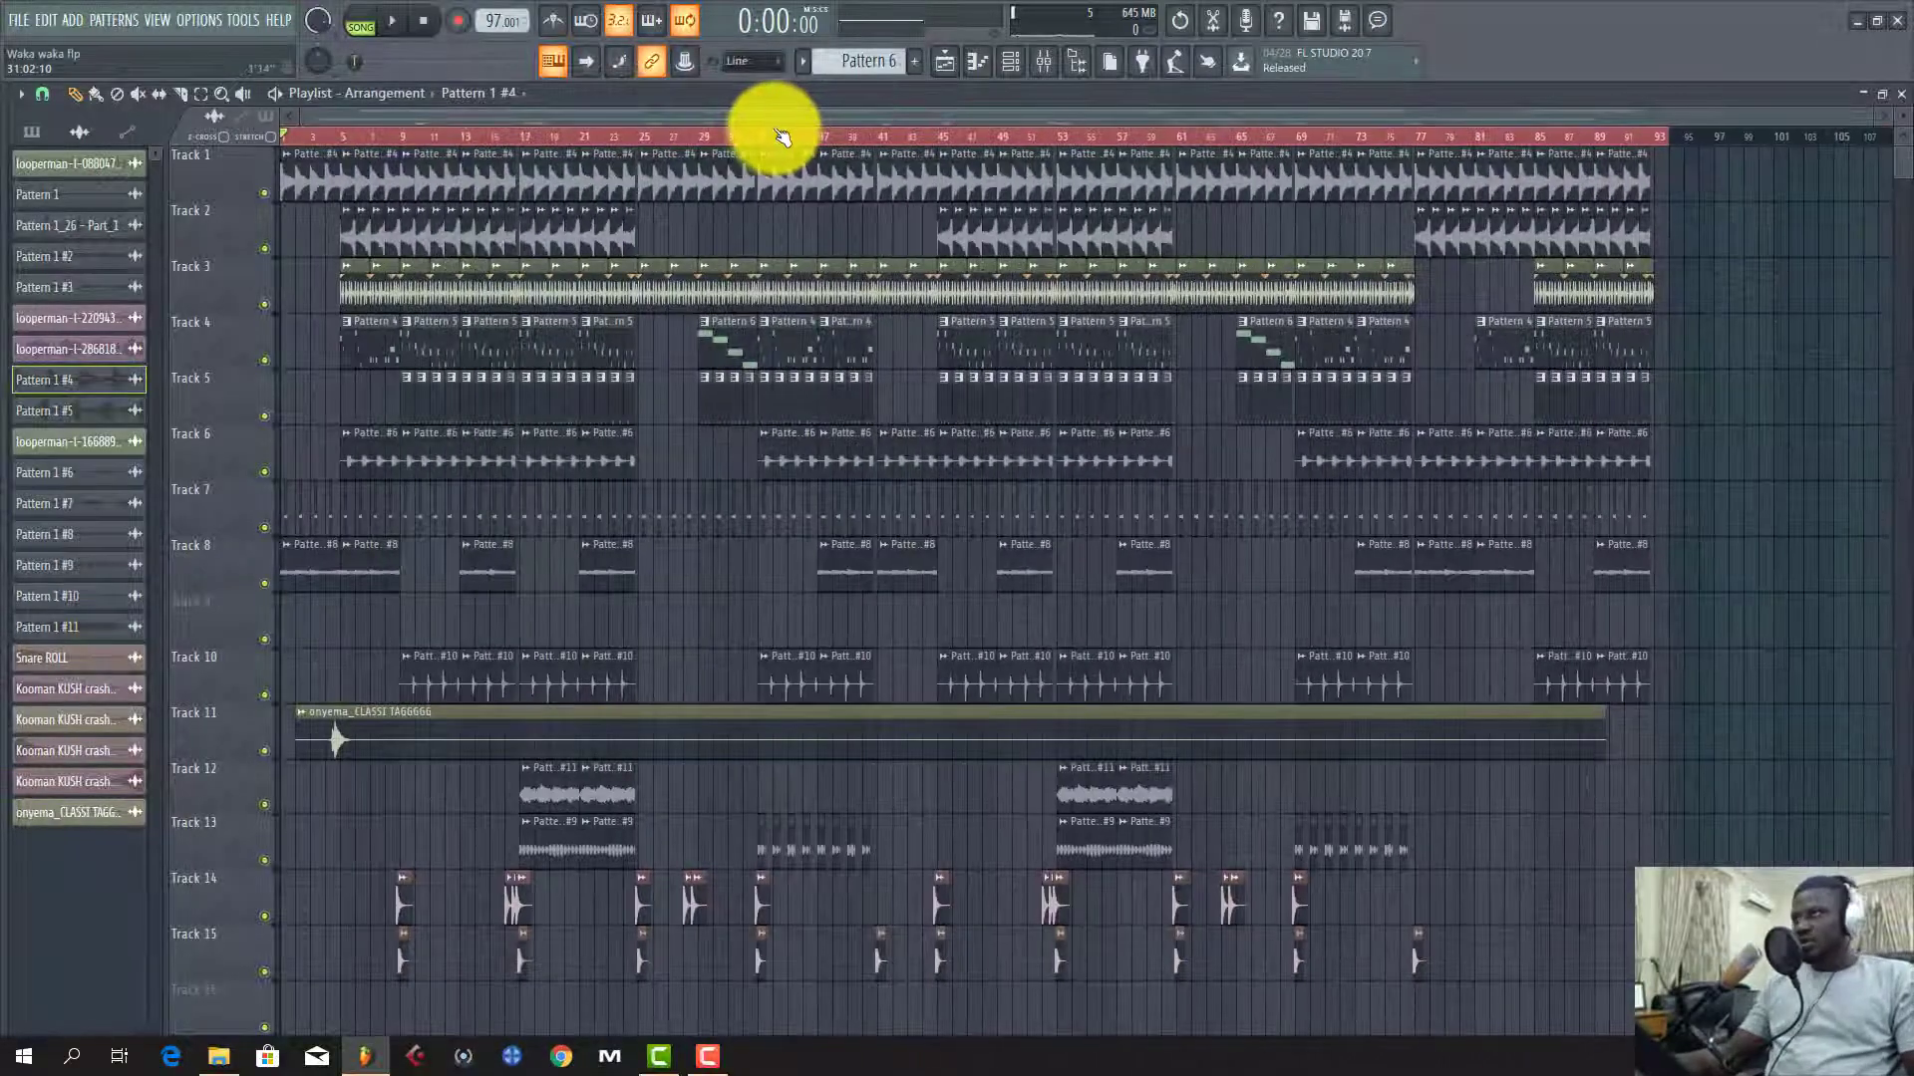